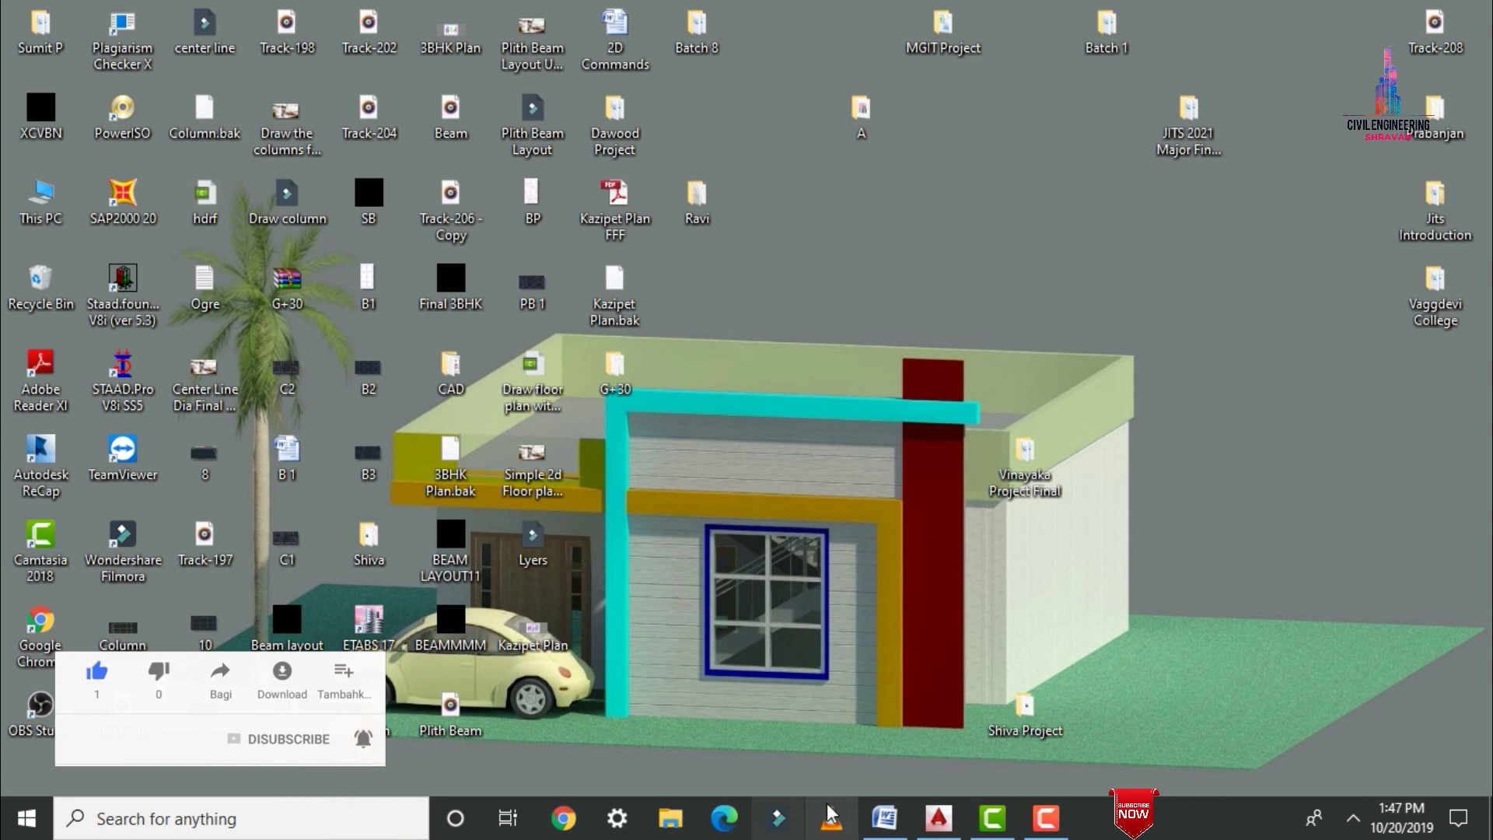
# Switch to the Word document 2D Commands and go through its list of AutoCAD 2D basic commands, from Units to Undo.
pyautogui.click(885, 818)
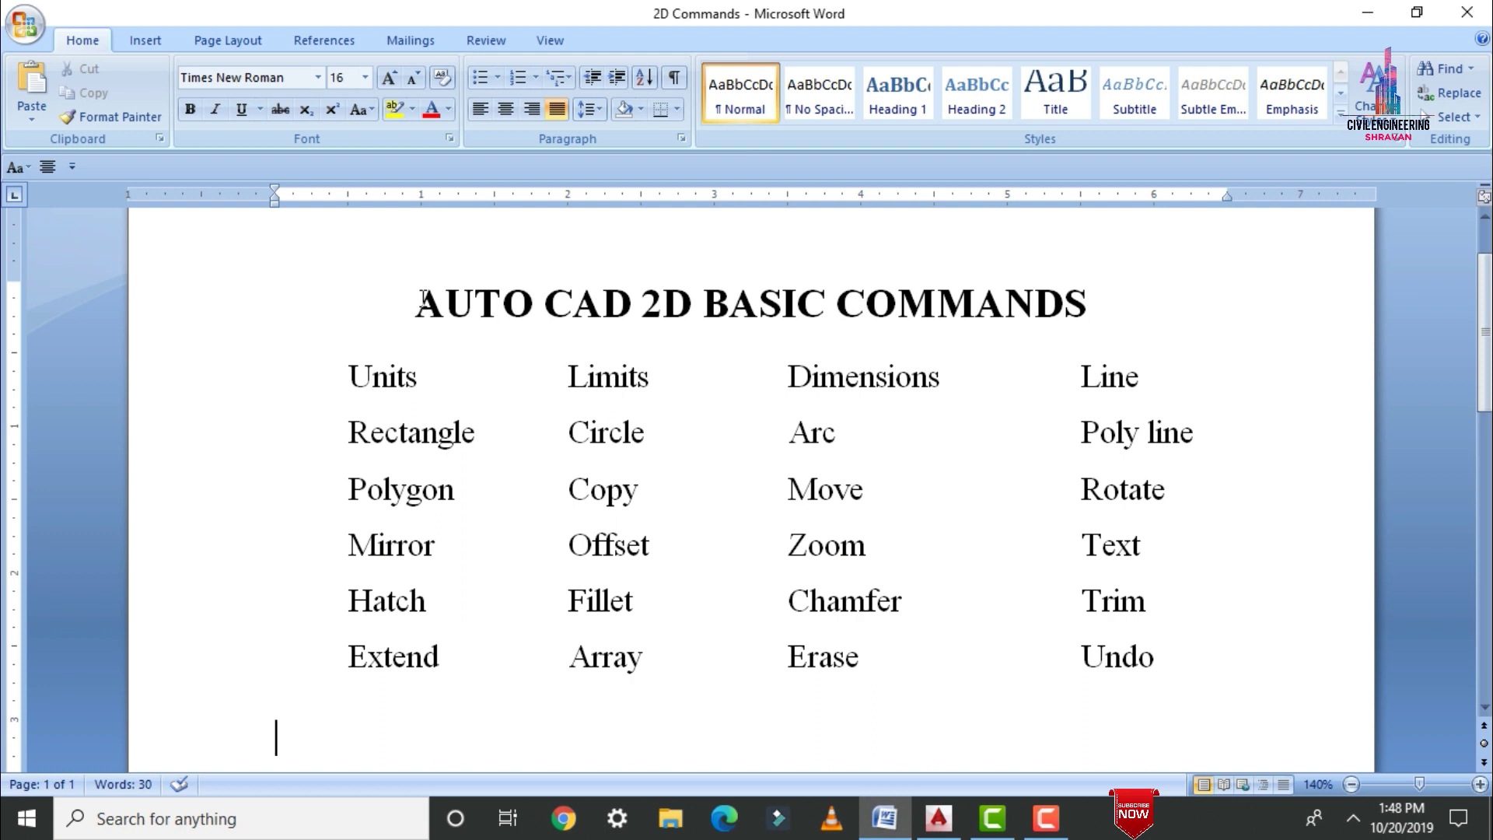
pyautogui.moveTo(349, 378); pyautogui.dragTo(424, 377)
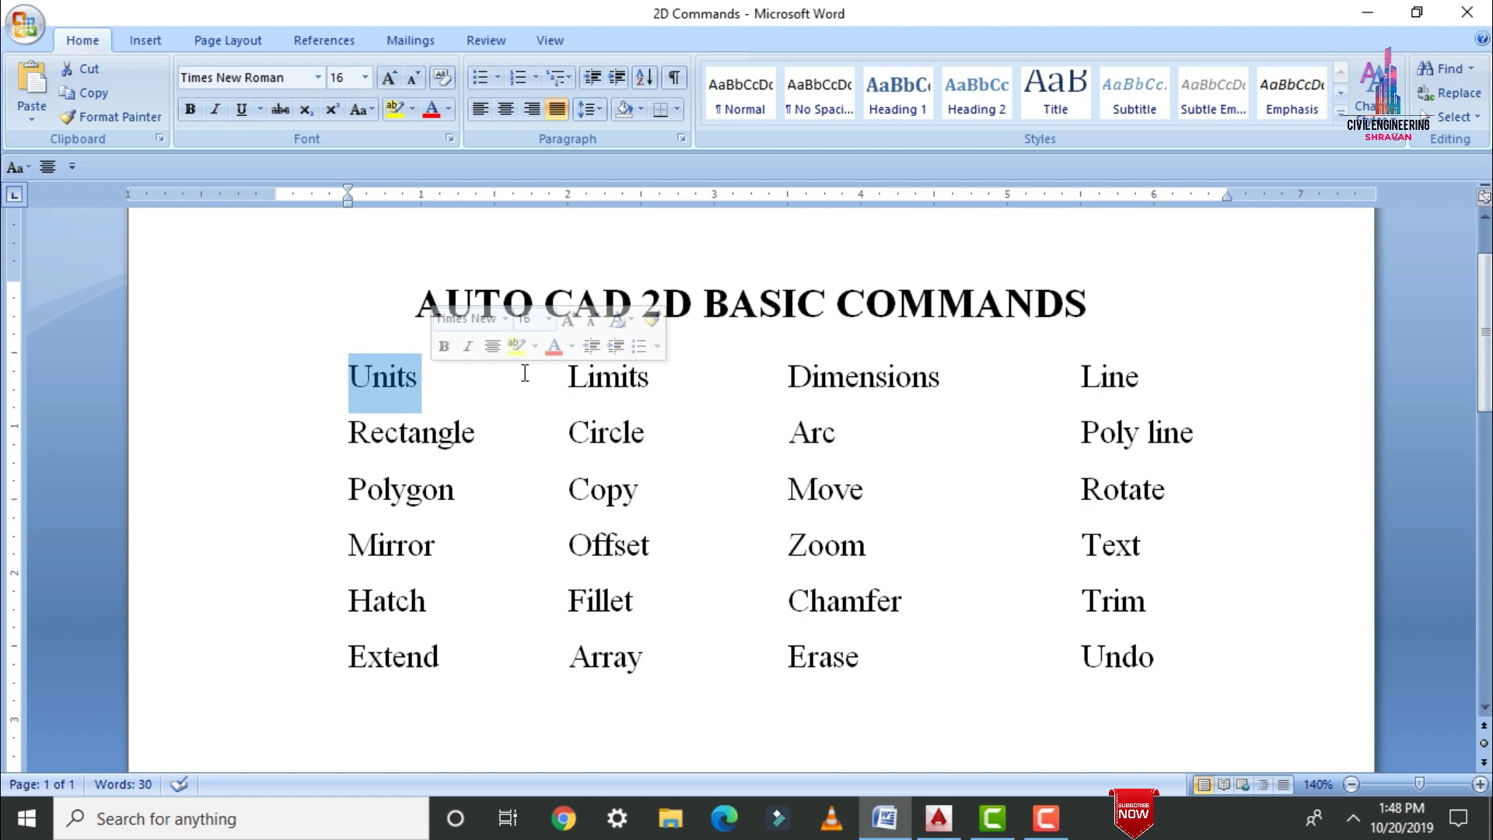
pyautogui.moveTo(568, 378); pyautogui.dragTo(674, 388)
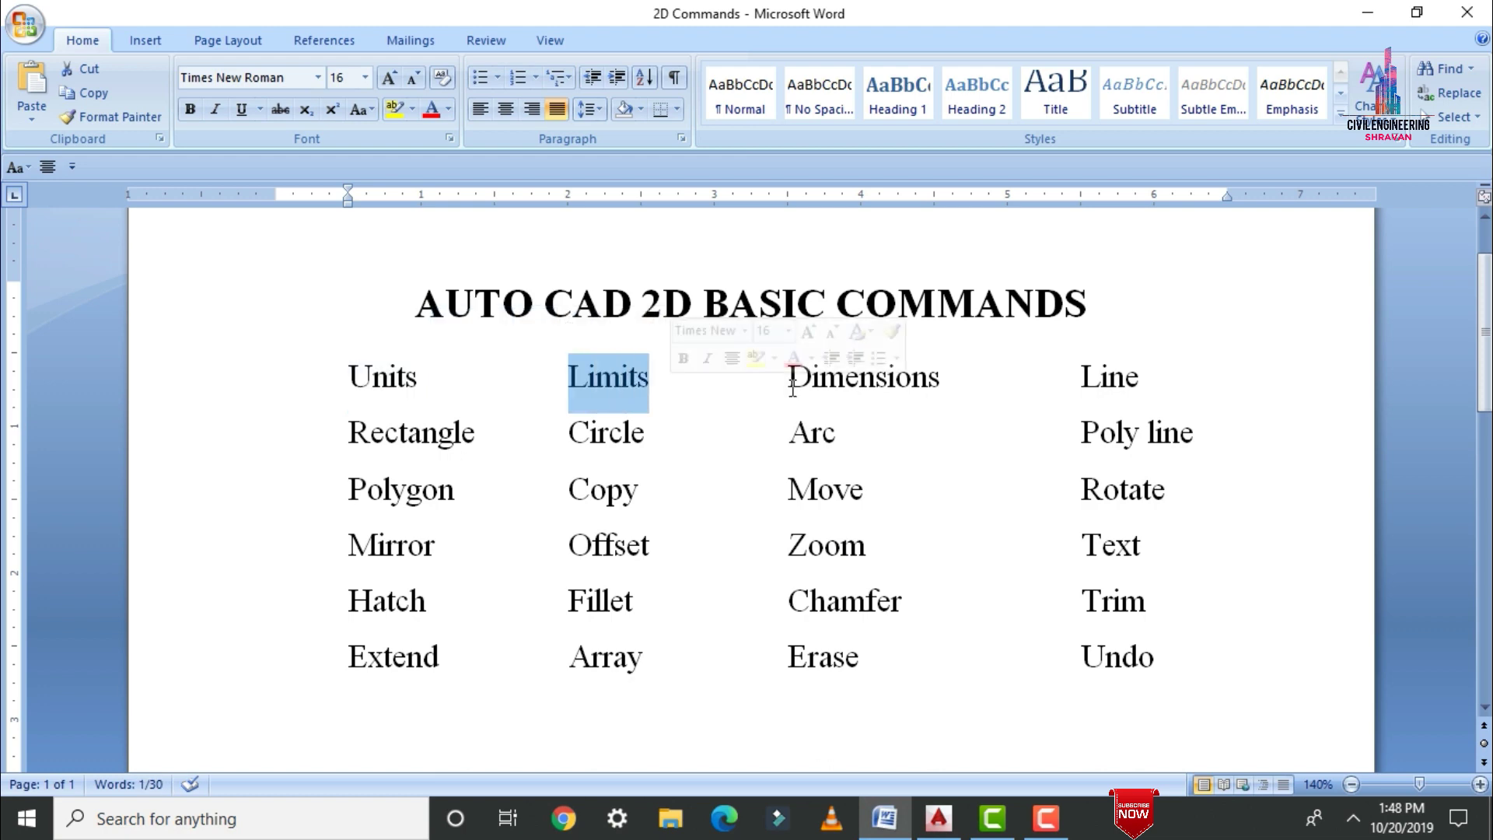
pyautogui.moveTo(792, 386); pyautogui.dragTo(956, 386)
pyautogui.moveTo(1080, 381); pyautogui.dragTo(1149, 395)
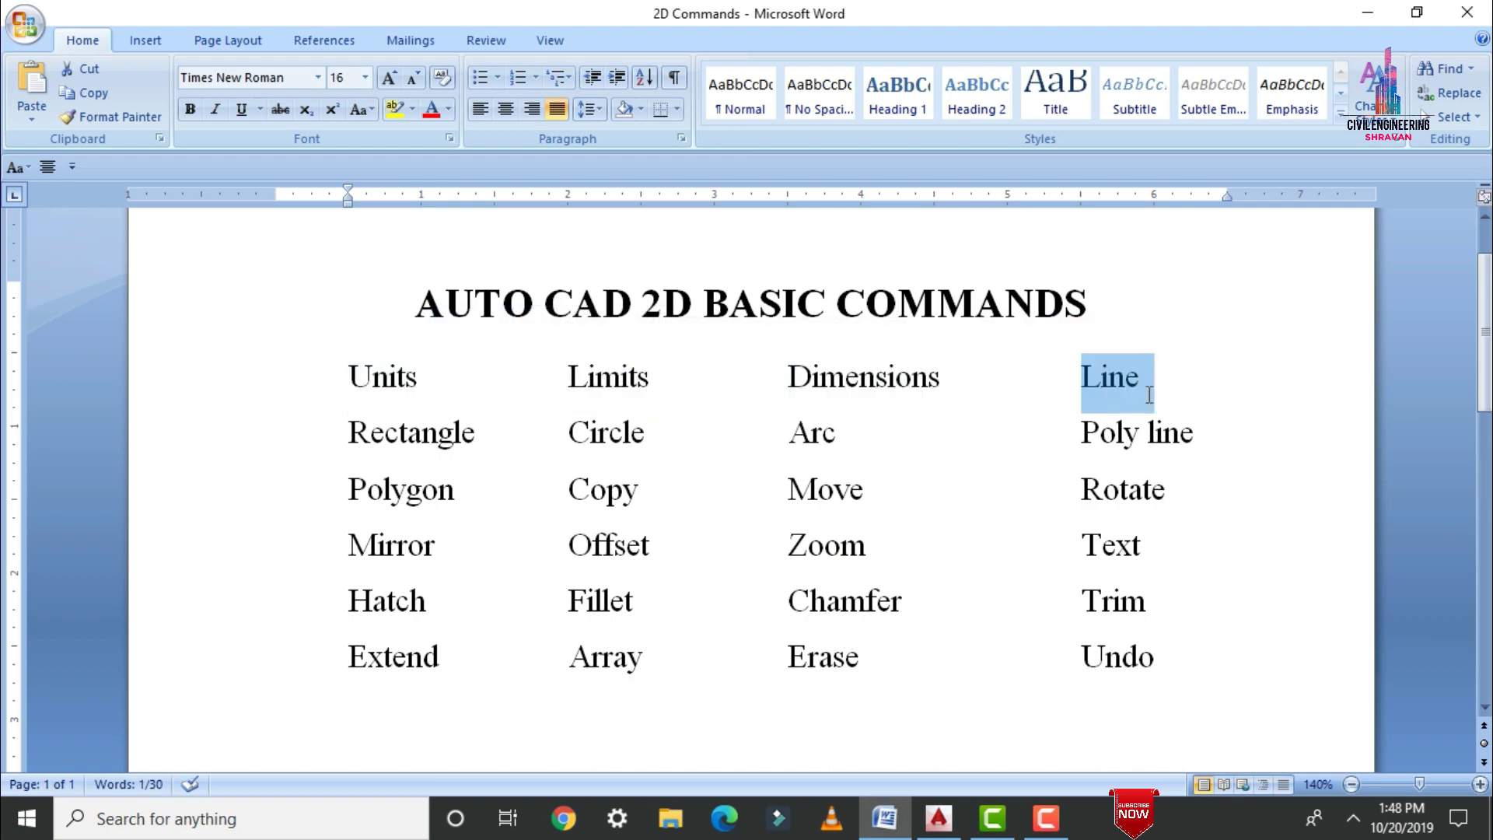
pyautogui.moveTo(326, 433); pyautogui.dragTo(653, 437)
pyautogui.moveTo(799, 436); pyautogui.dragTo(846, 437)
pyautogui.moveTo(1069, 460); pyautogui.dragTo(1197, 437)
pyautogui.moveTo(334, 496); pyautogui.dragTo(633, 490)
pyautogui.click(787, 490)
pyautogui.click(1153, 490)
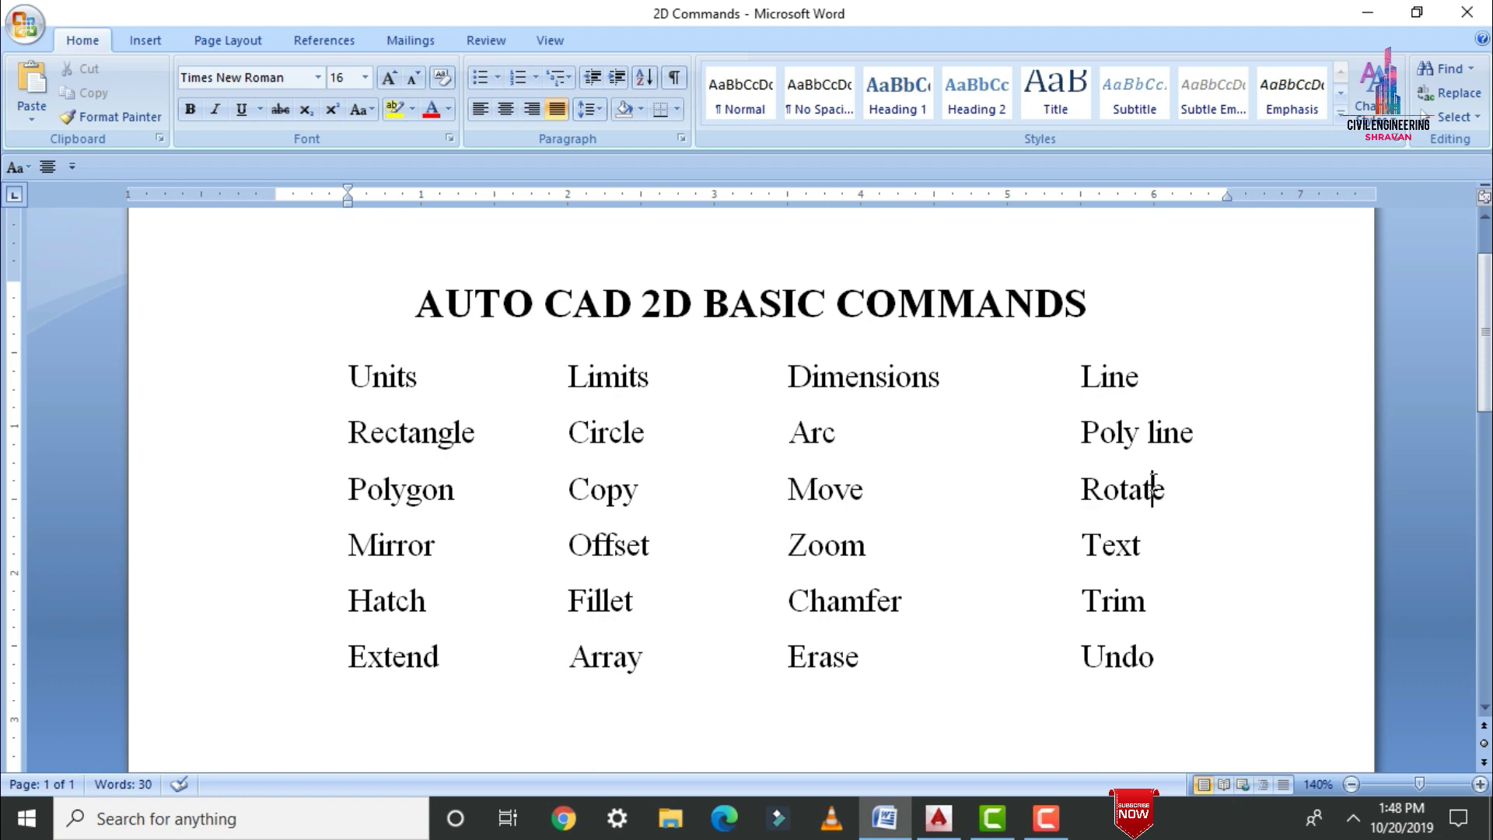
pyautogui.click(435, 542)
pyautogui.click(630, 542)
pyautogui.click(807, 558)
pyautogui.click(1101, 549)
pyautogui.click(409, 601)
pyautogui.click(569, 600)
pyautogui.click(788, 600)
pyautogui.click(424, 657)
pyautogui.click(644, 657)
pyautogui.click(859, 657)
pyautogui.click(1080, 661)
pyautogui.click(347, 376)
pyautogui.moveTo(347, 377); pyautogui.dragTo(443, 392)
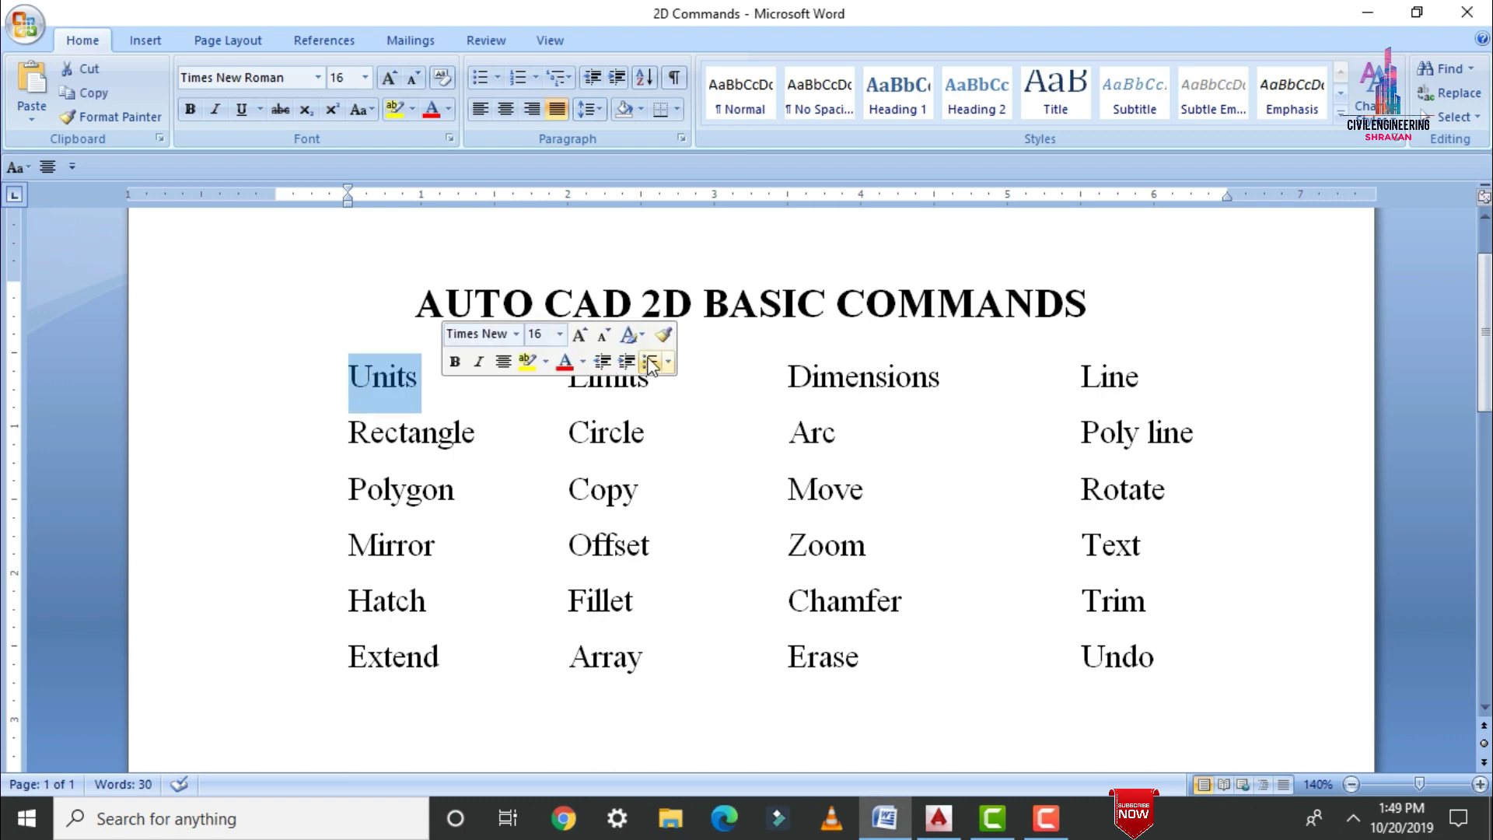
pyautogui.moveTo(566, 379); pyautogui.dragTo(943, 383)
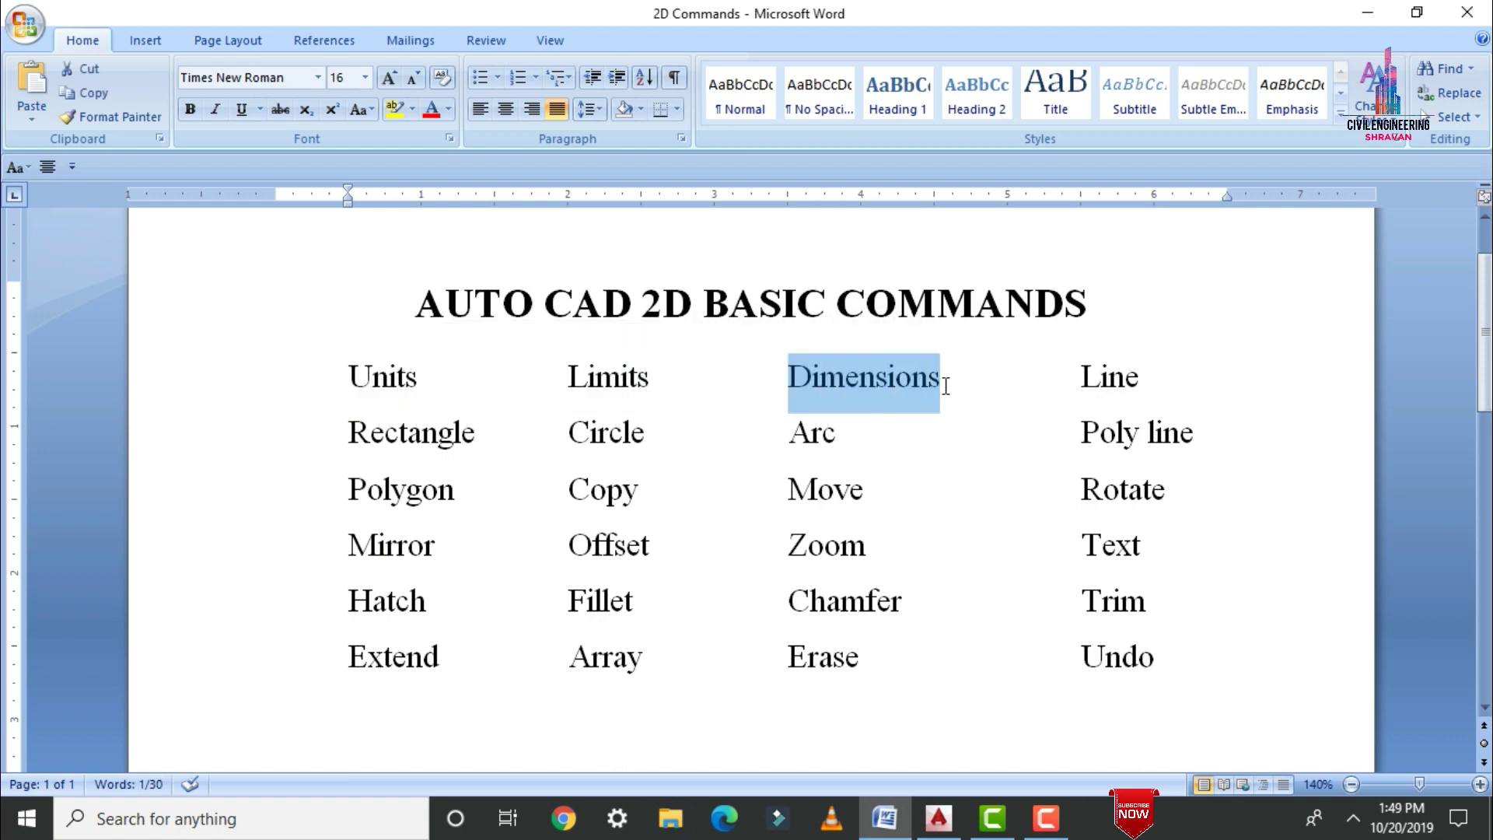
pyautogui.click(1090, 389)
pyautogui.moveTo(1091, 390); pyautogui.dragTo(1144, 387)
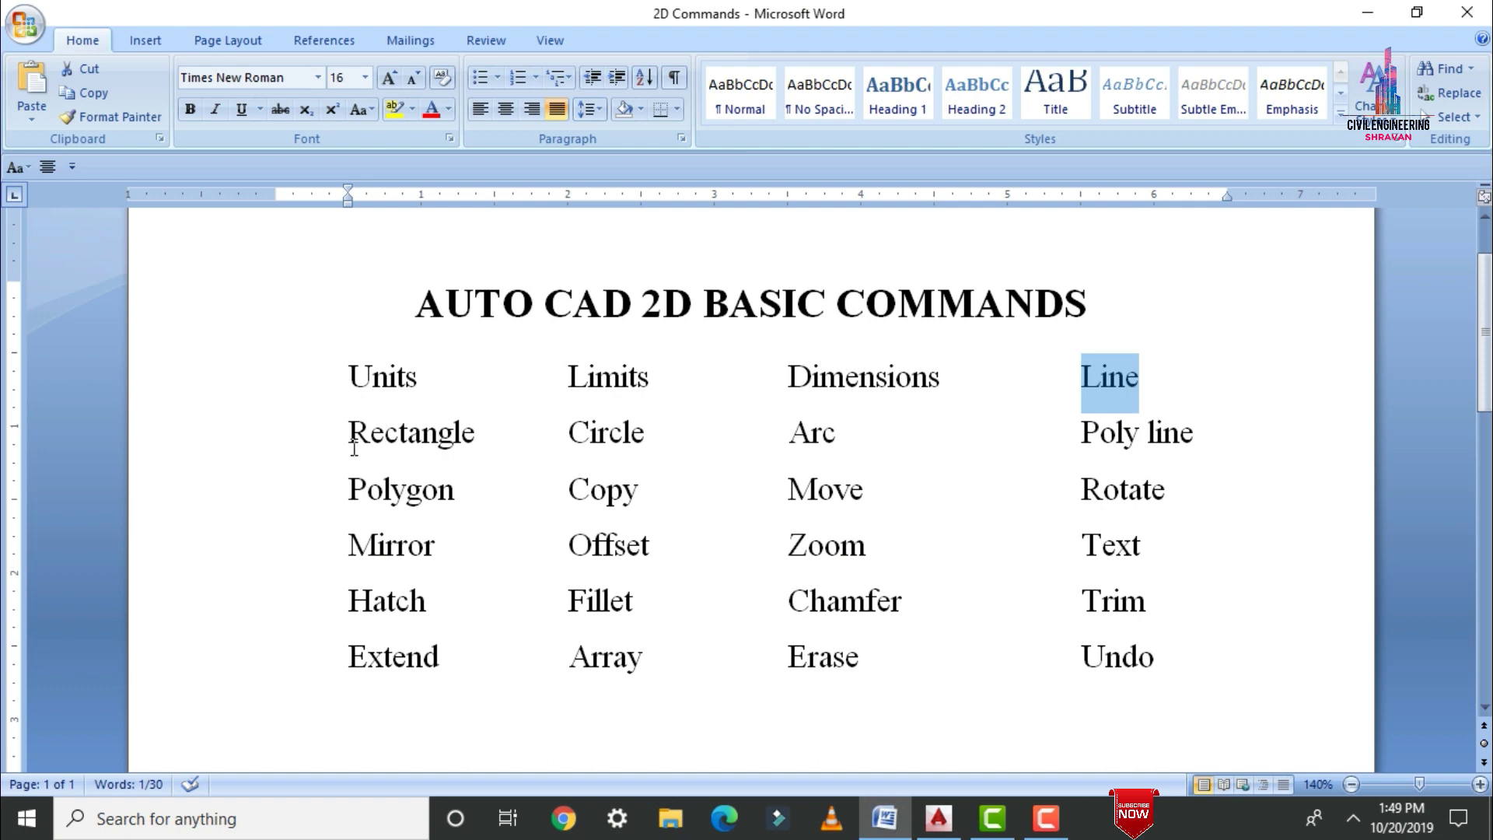
pyautogui.moveTo(349, 435); pyautogui.dragTo(517, 437)
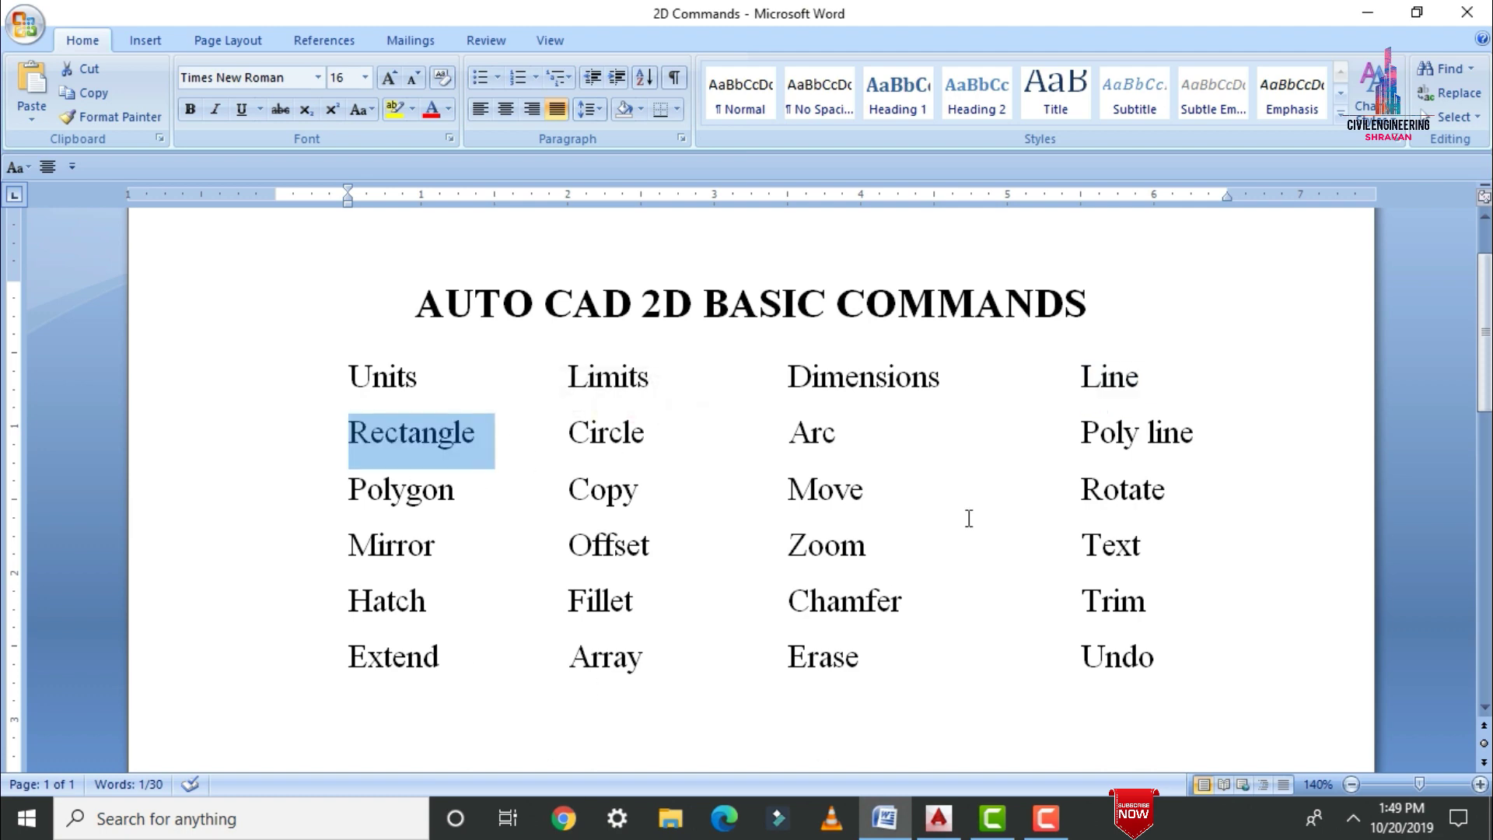
# Minimize the Word document and launch AutoCAD 2015.
pyautogui.click(1367, 13)
pyautogui.click(311, 832)
pyautogui.write('aut')
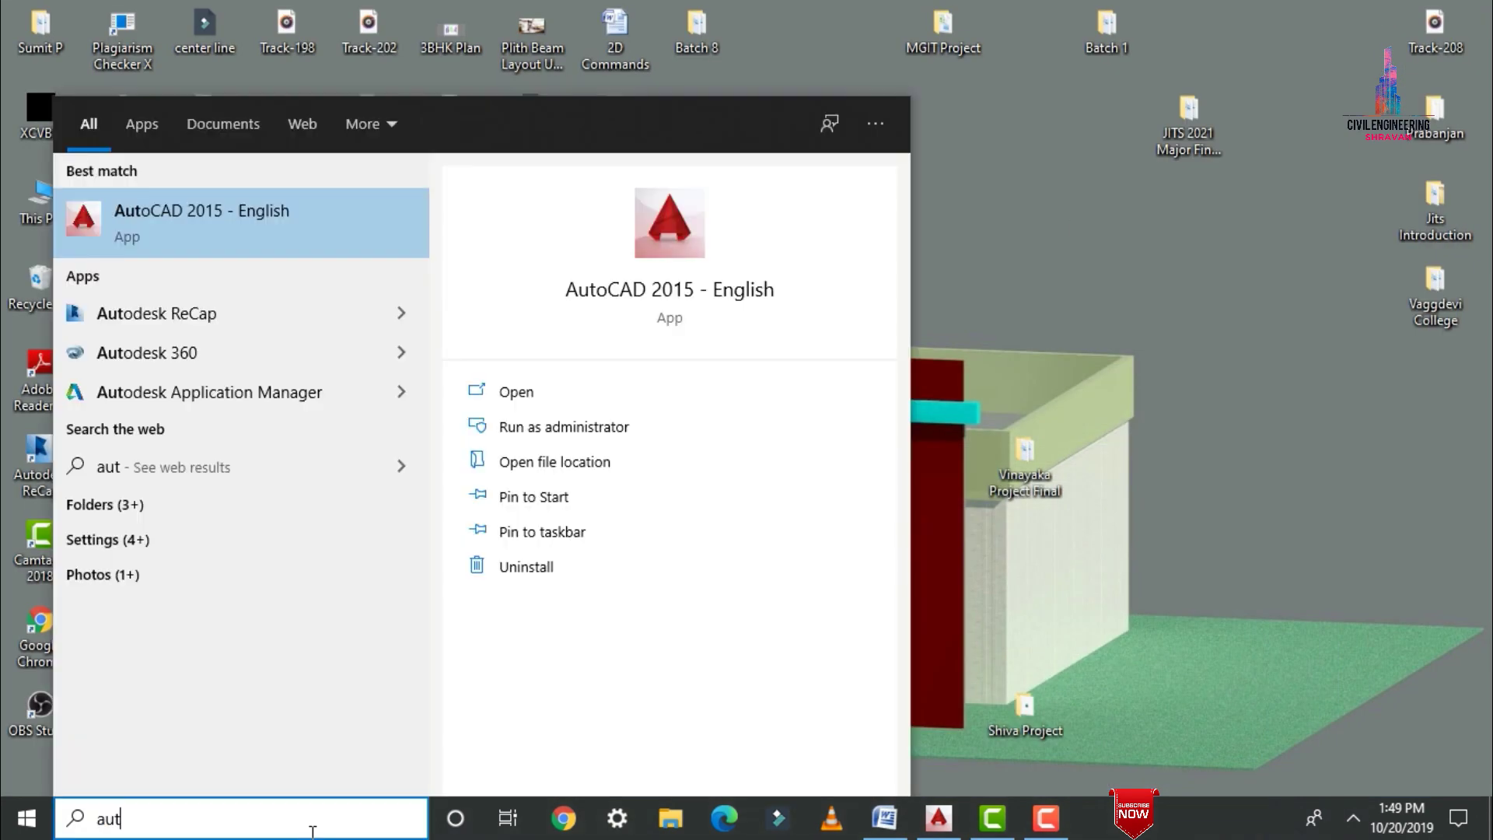
pyautogui.press('Return')
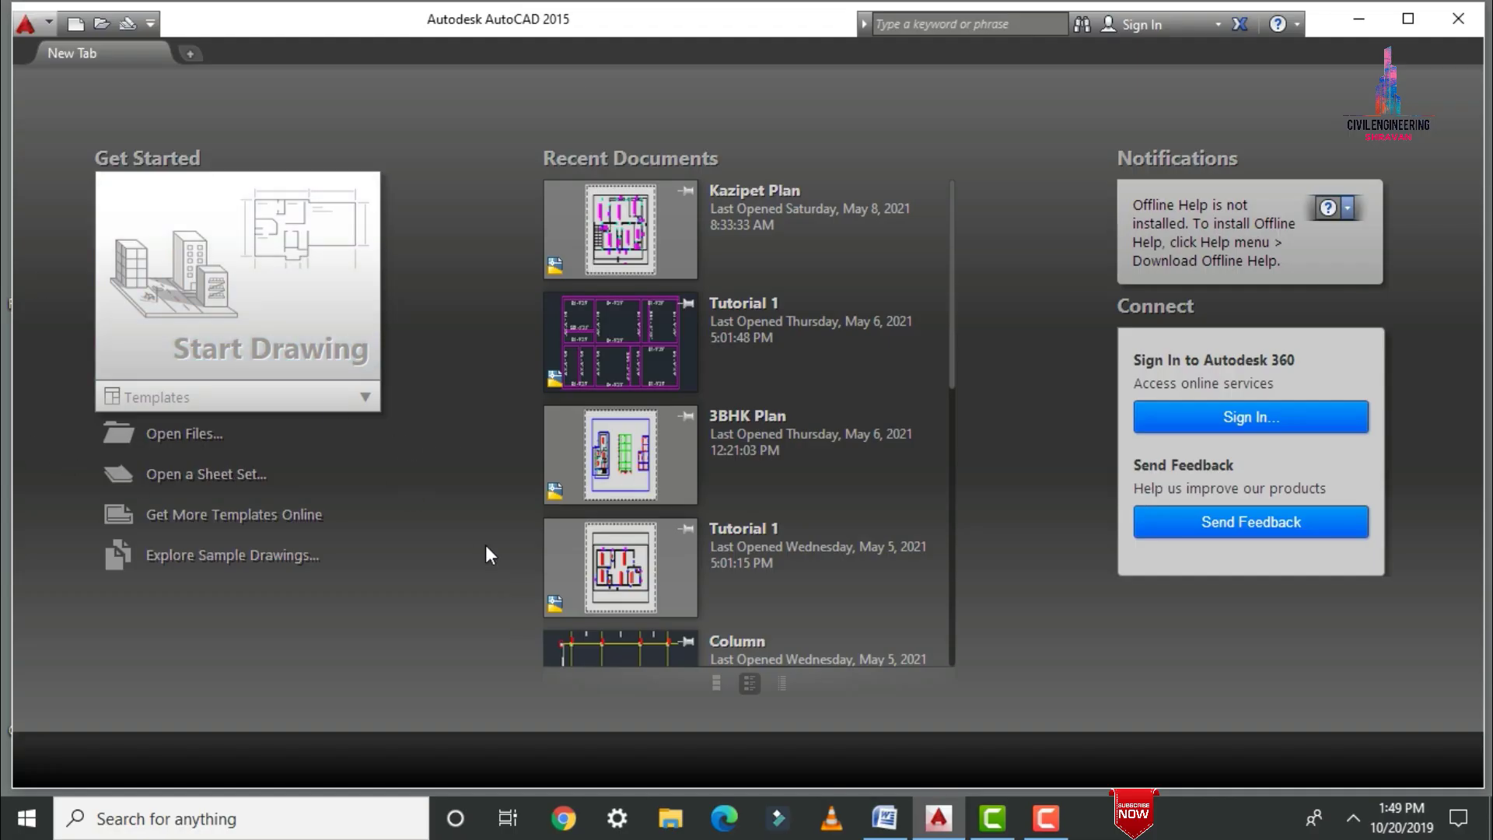
# Start a new blank drawing and maximize the AutoCAD window.
pyautogui.click(221, 292)
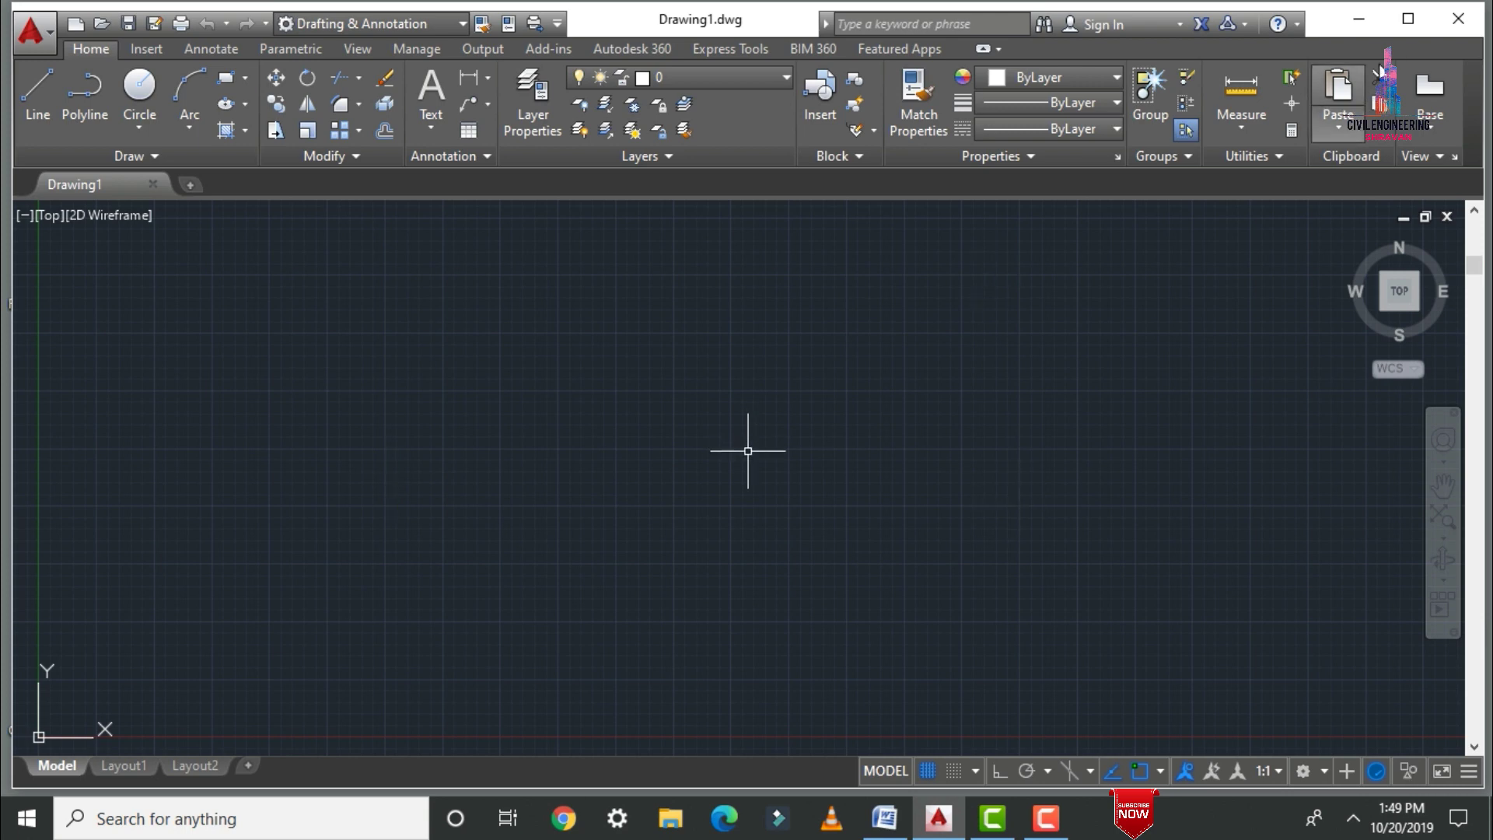
pyautogui.click(1407, 25)
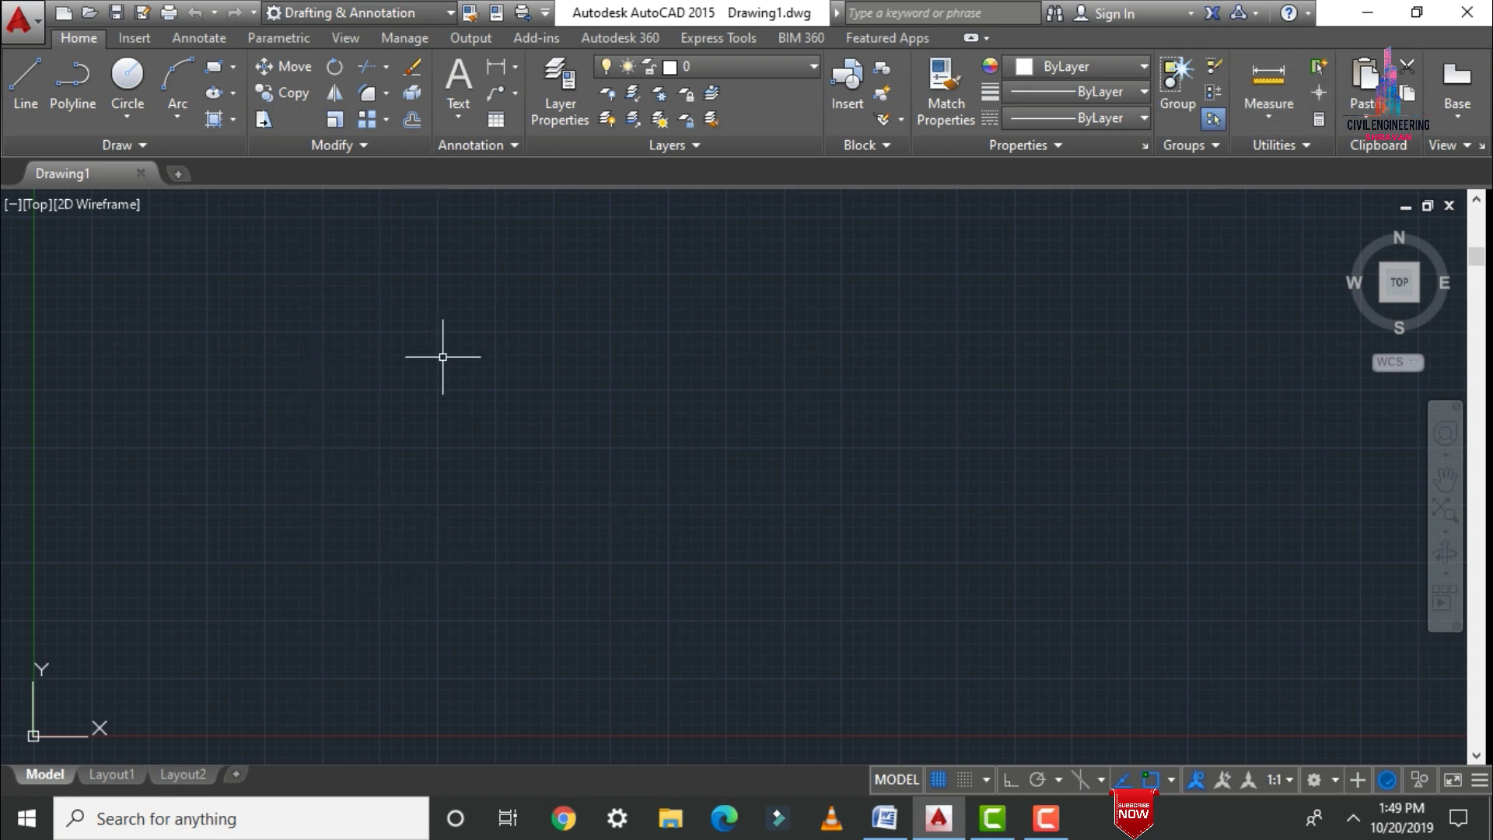
pyautogui.click(31, 85)
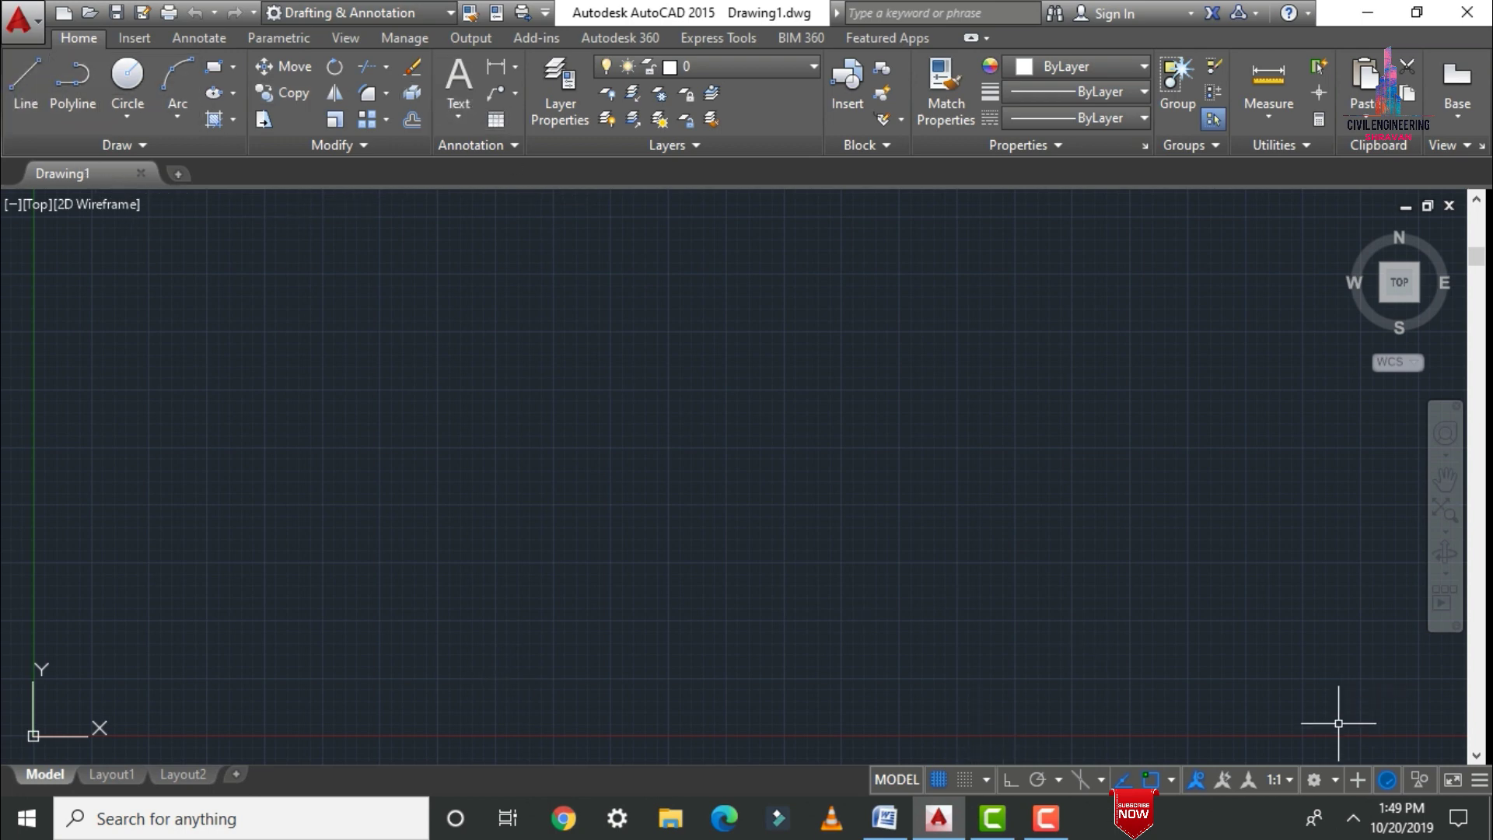
# Switch the workspace to 3D Modeling and return it to Drafting & Annotation.
pyautogui.click(1336, 777)
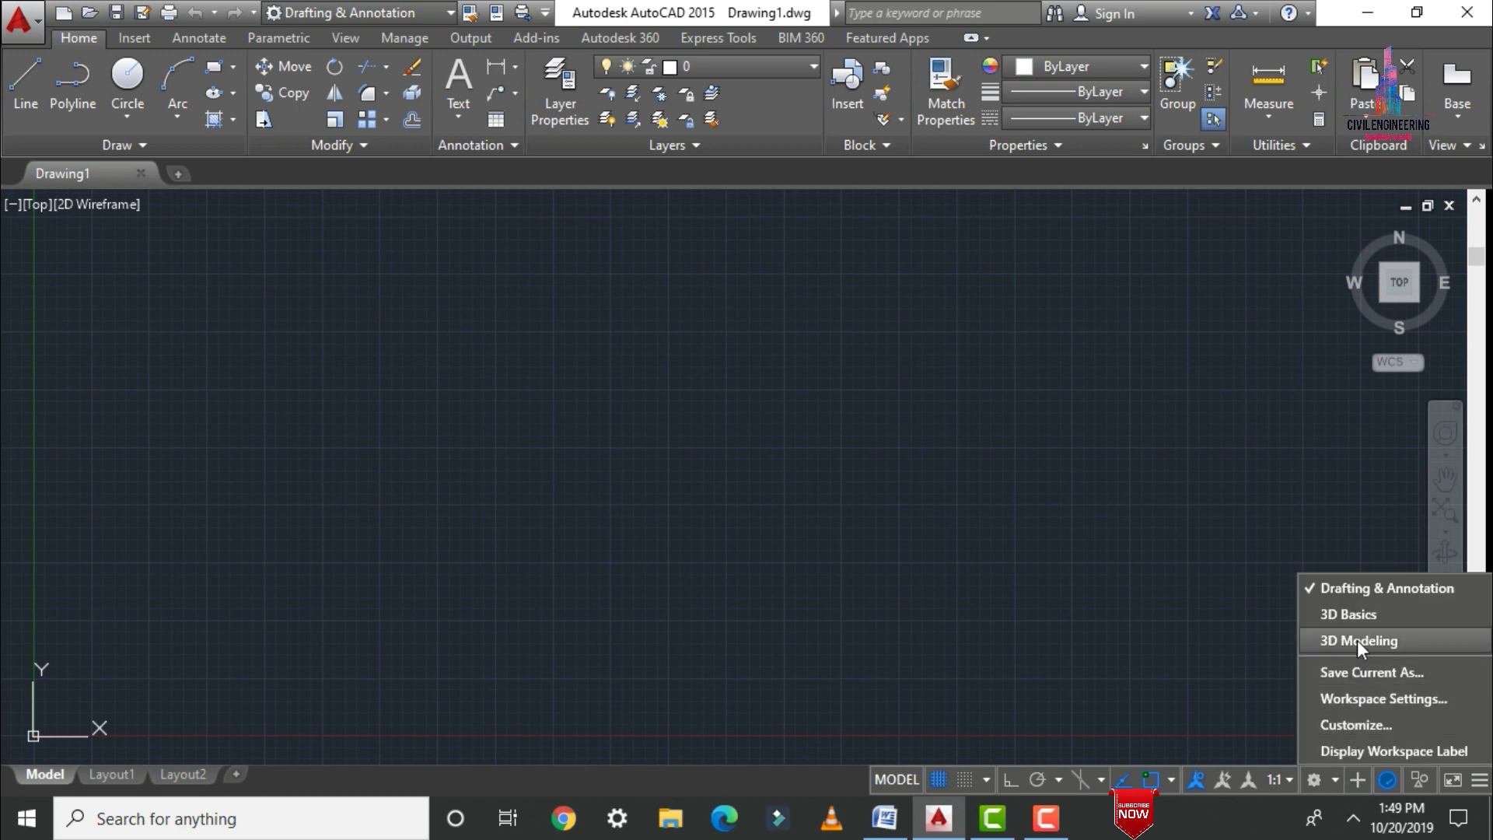
pyautogui.click(1356, 641)
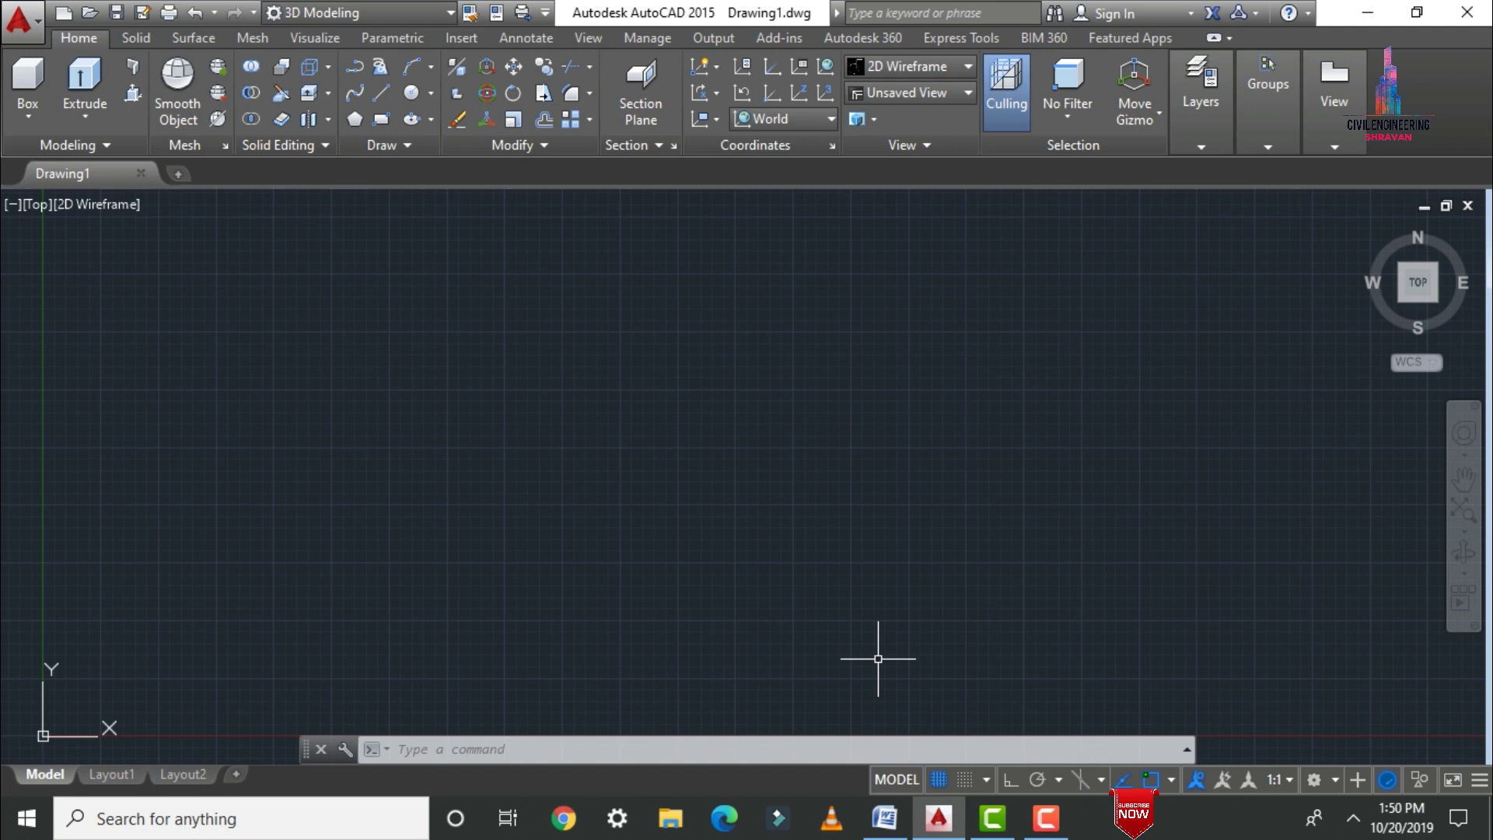
pyautogui.click(1327, 781)
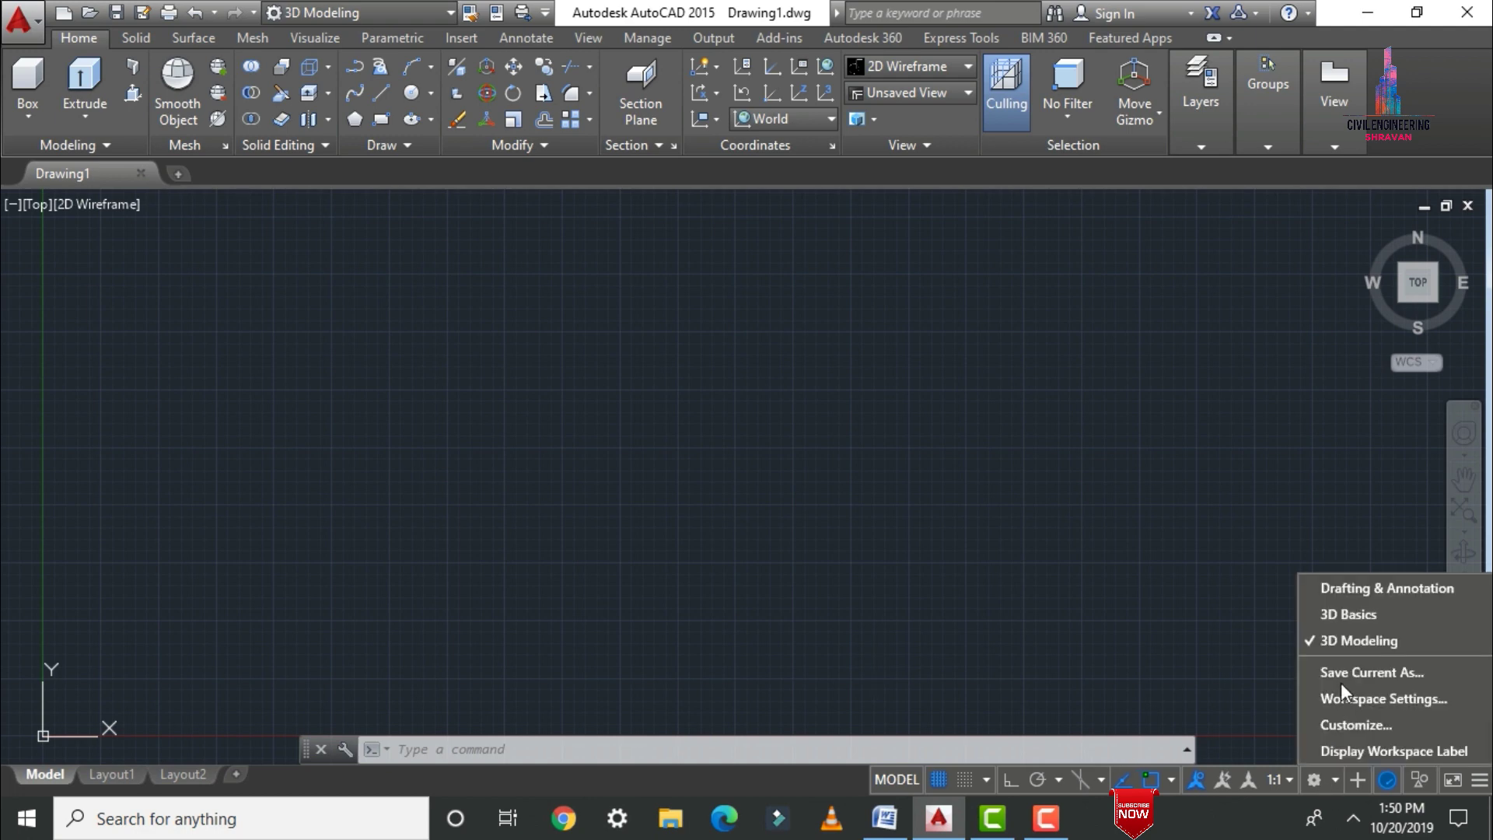
pyautogui.click(1336, 591)
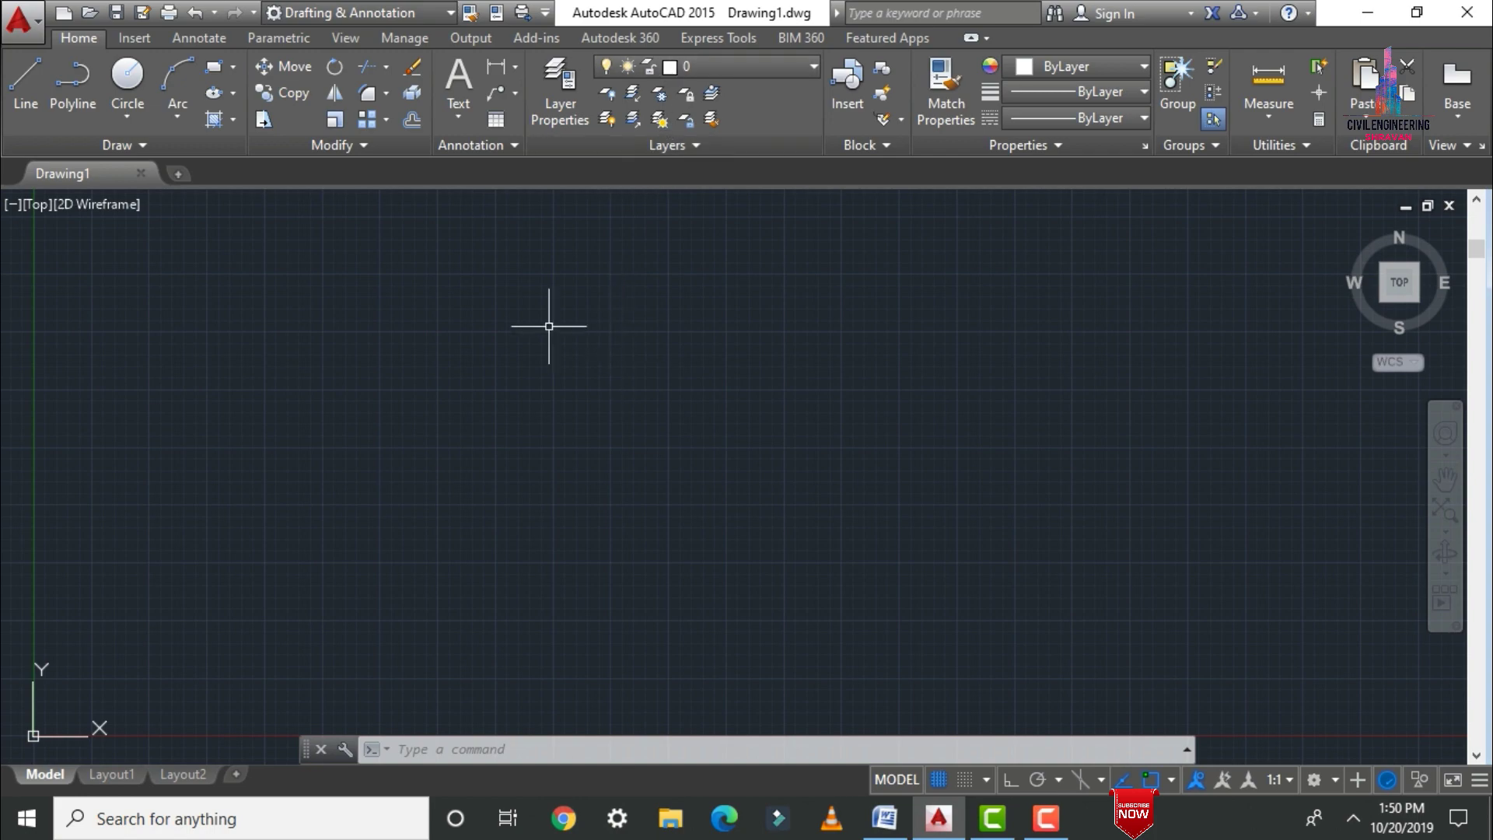
# Configure the drawing units with the Engineering length type and a length precision of 0'-0.00".
pyautogui.click(884, 821)
pyautogui.click(938, 818)
pyautogui.write('u')
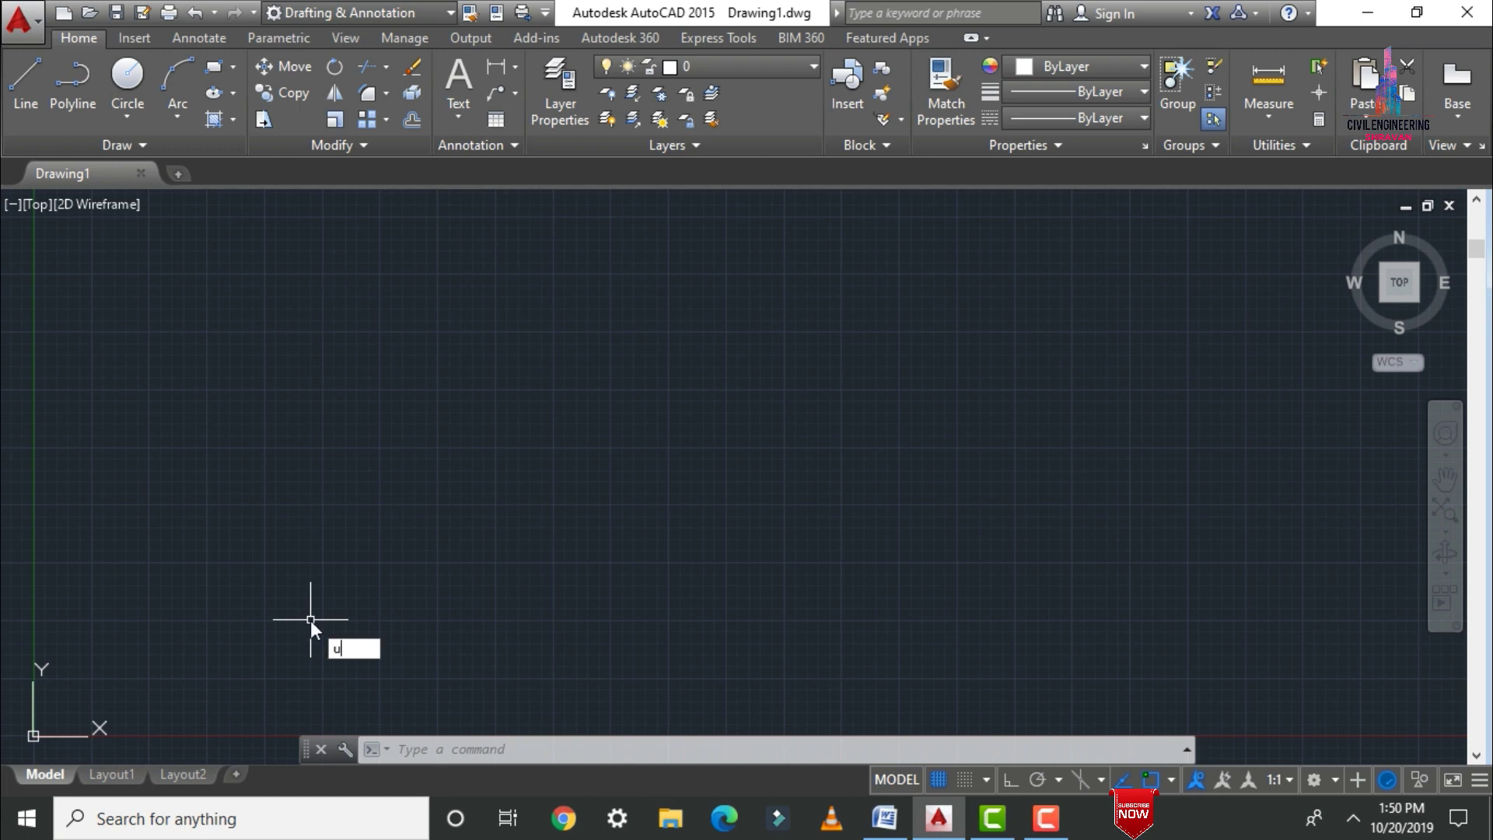
pyautogui.write('n')
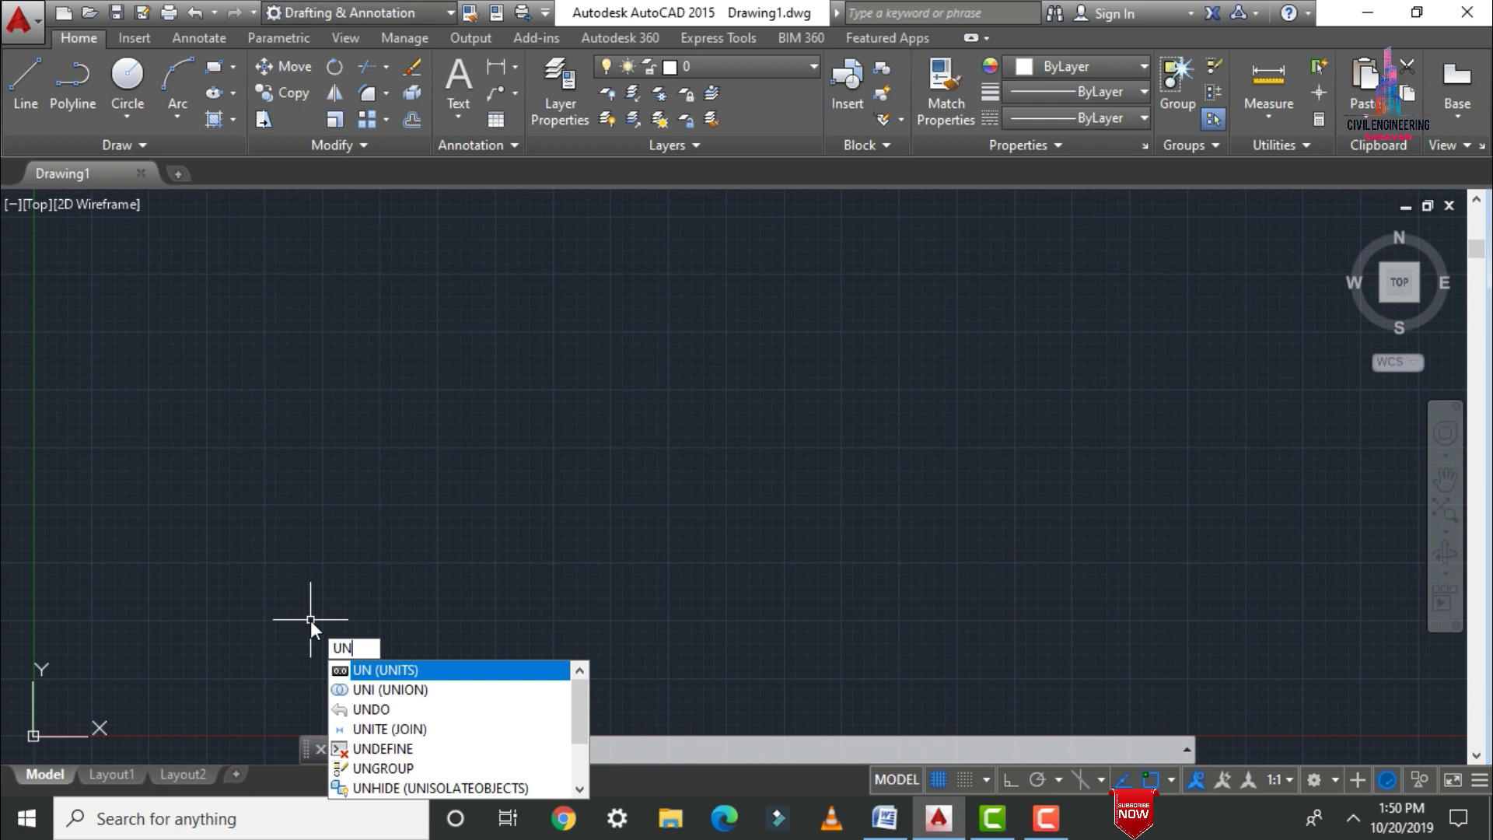
pyautogui.press('Return')
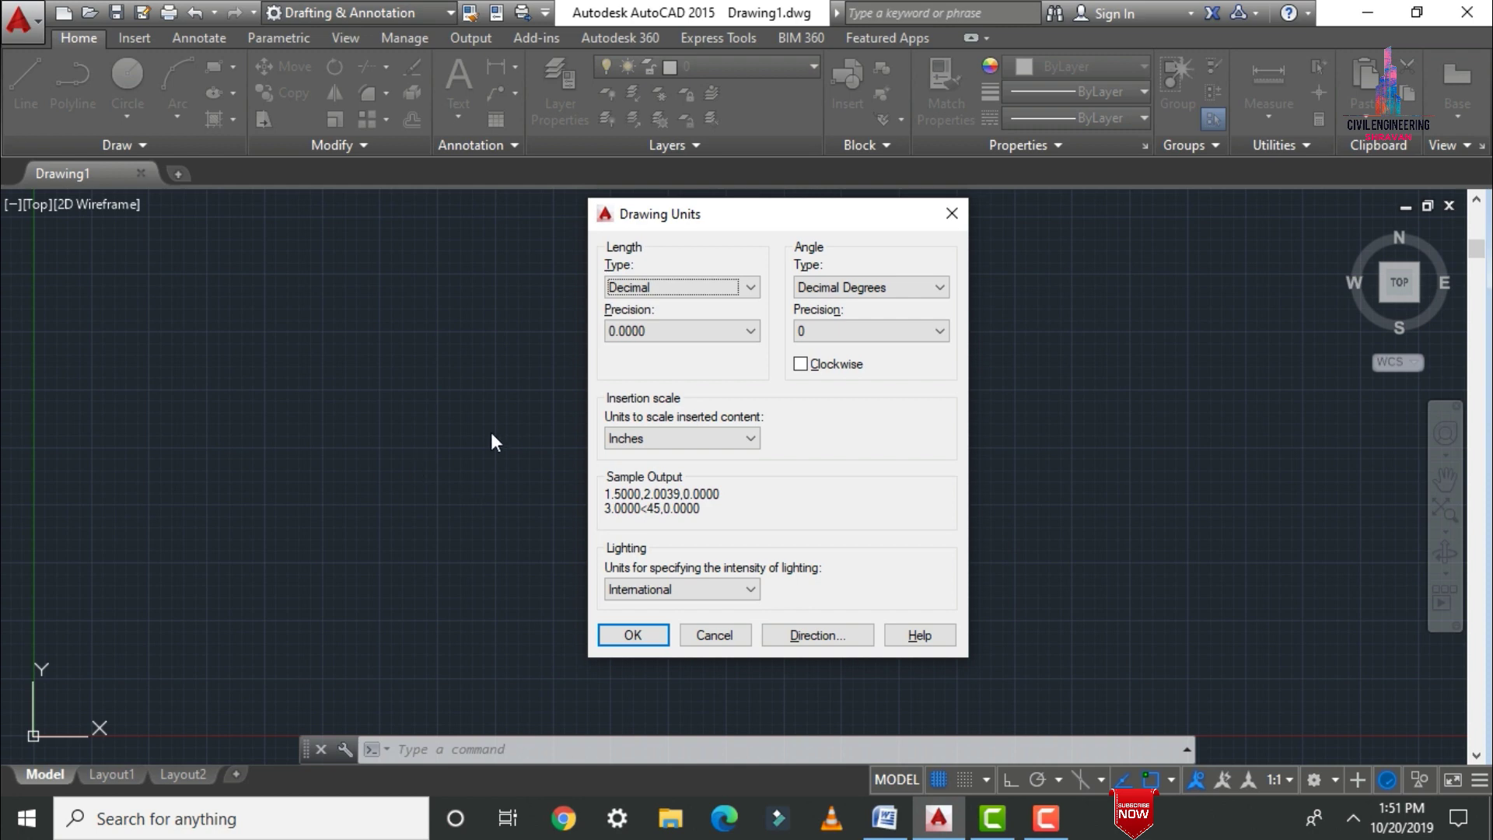
pyautogui.click(750, 288)
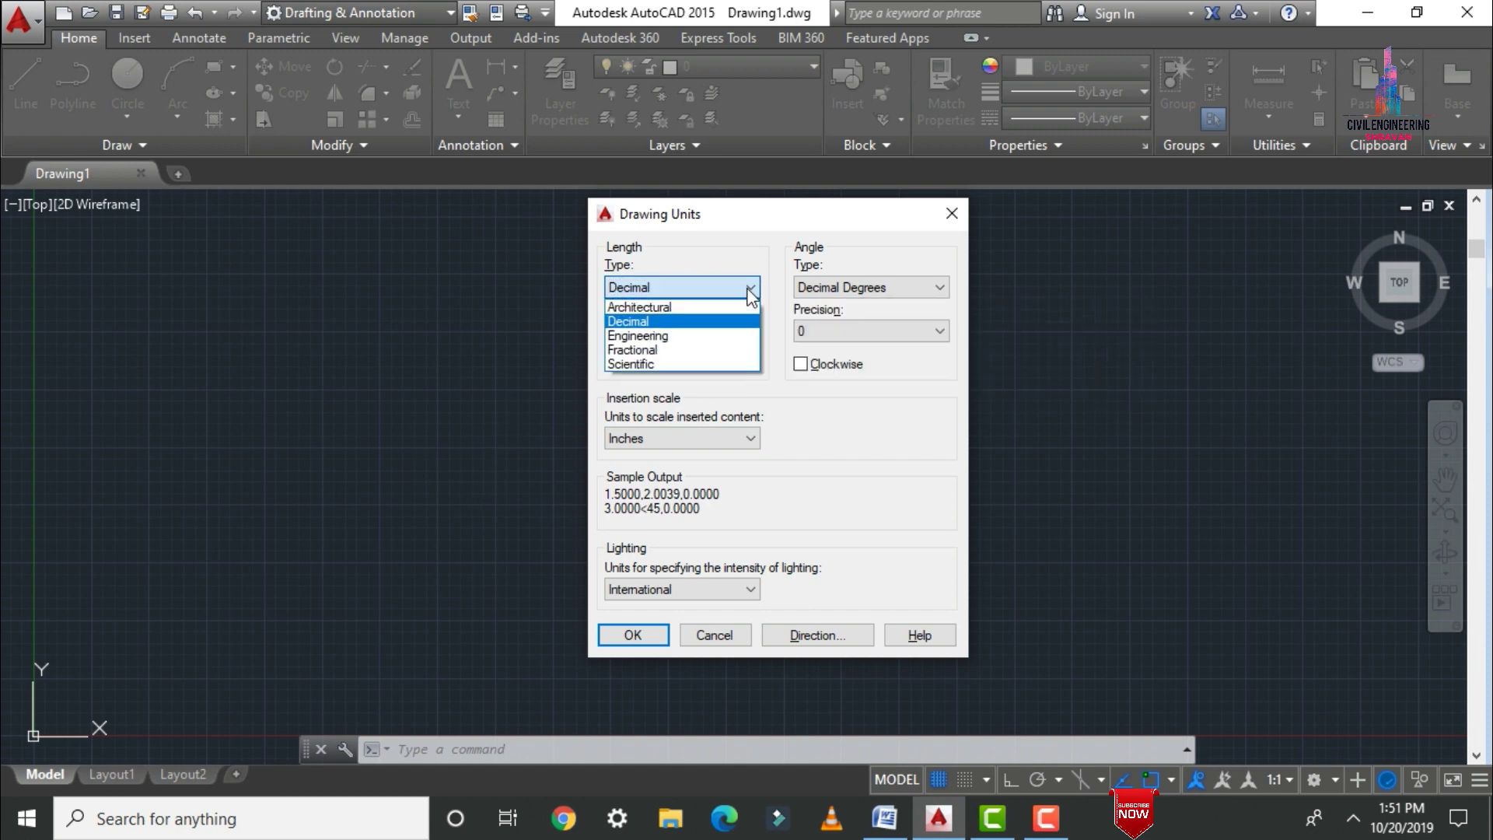
pyautogui.click(673, 339)
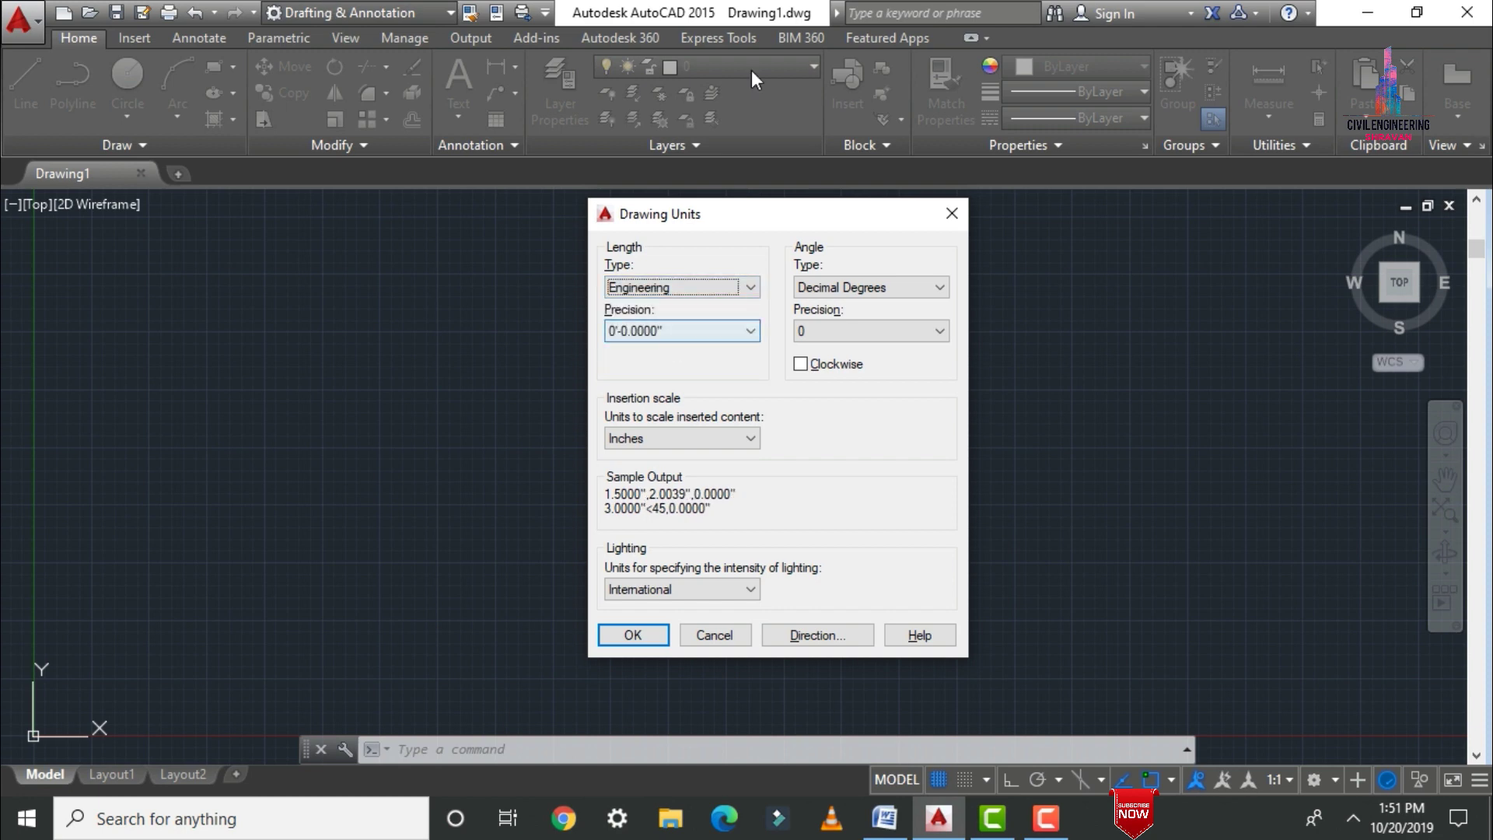
pyautogui.click(686, 333)
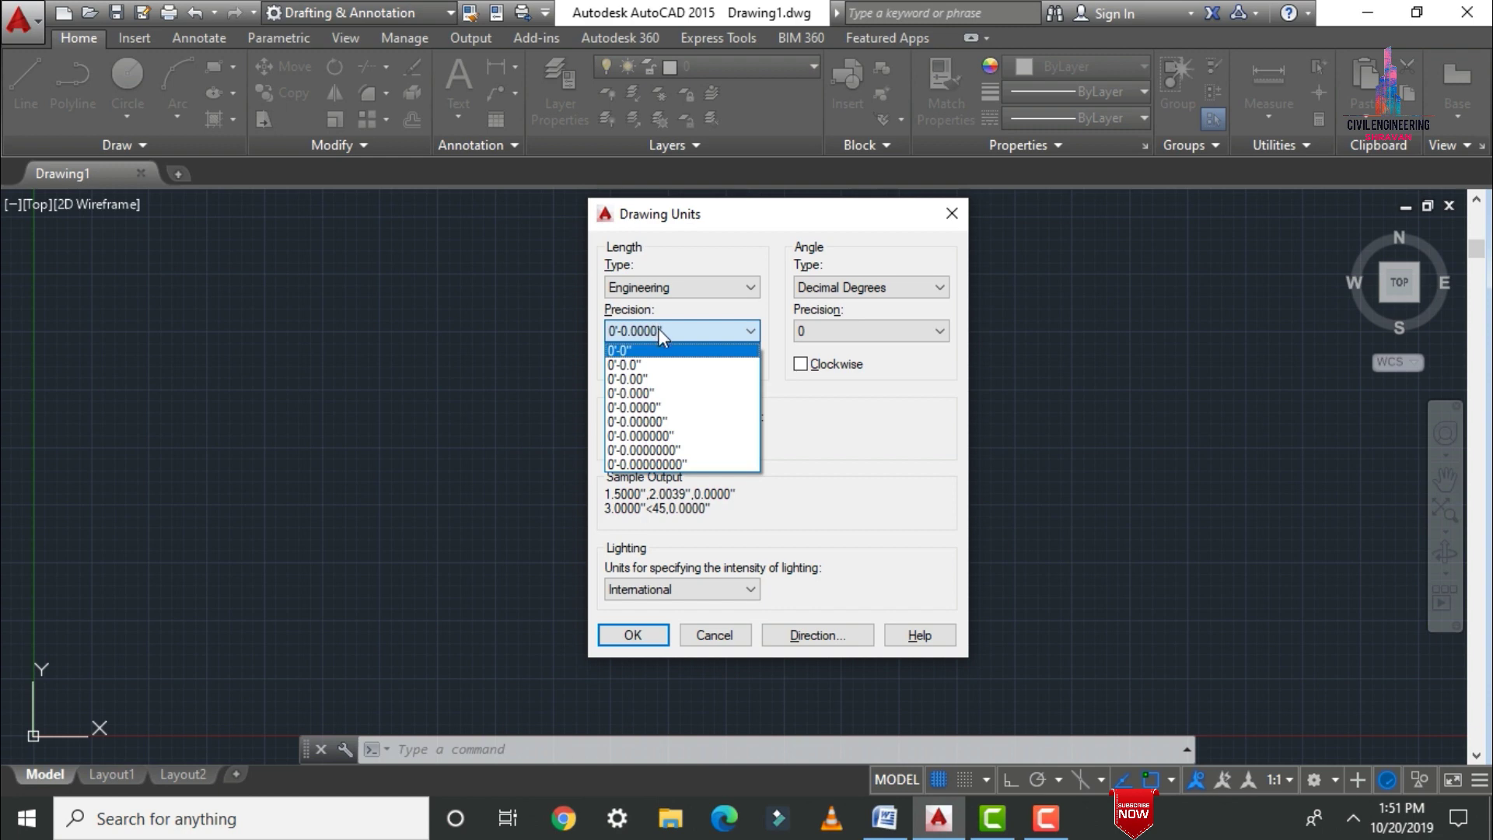
pyautogui.click(642, 378)
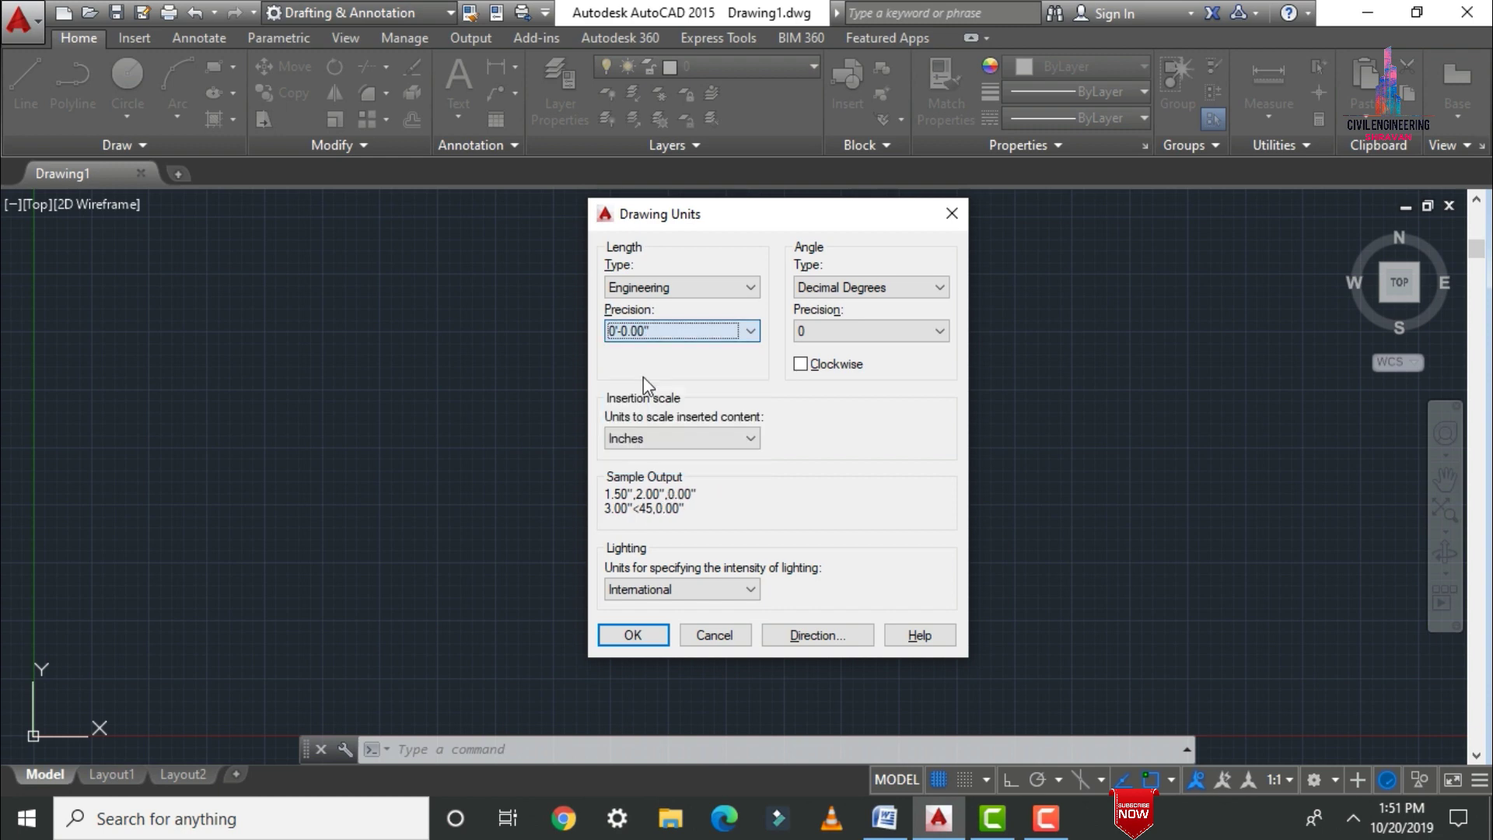
# Set the insertion scale units to Feet and apply the drawing units, accepting the selected values.
pyautogui.click(675, 439)
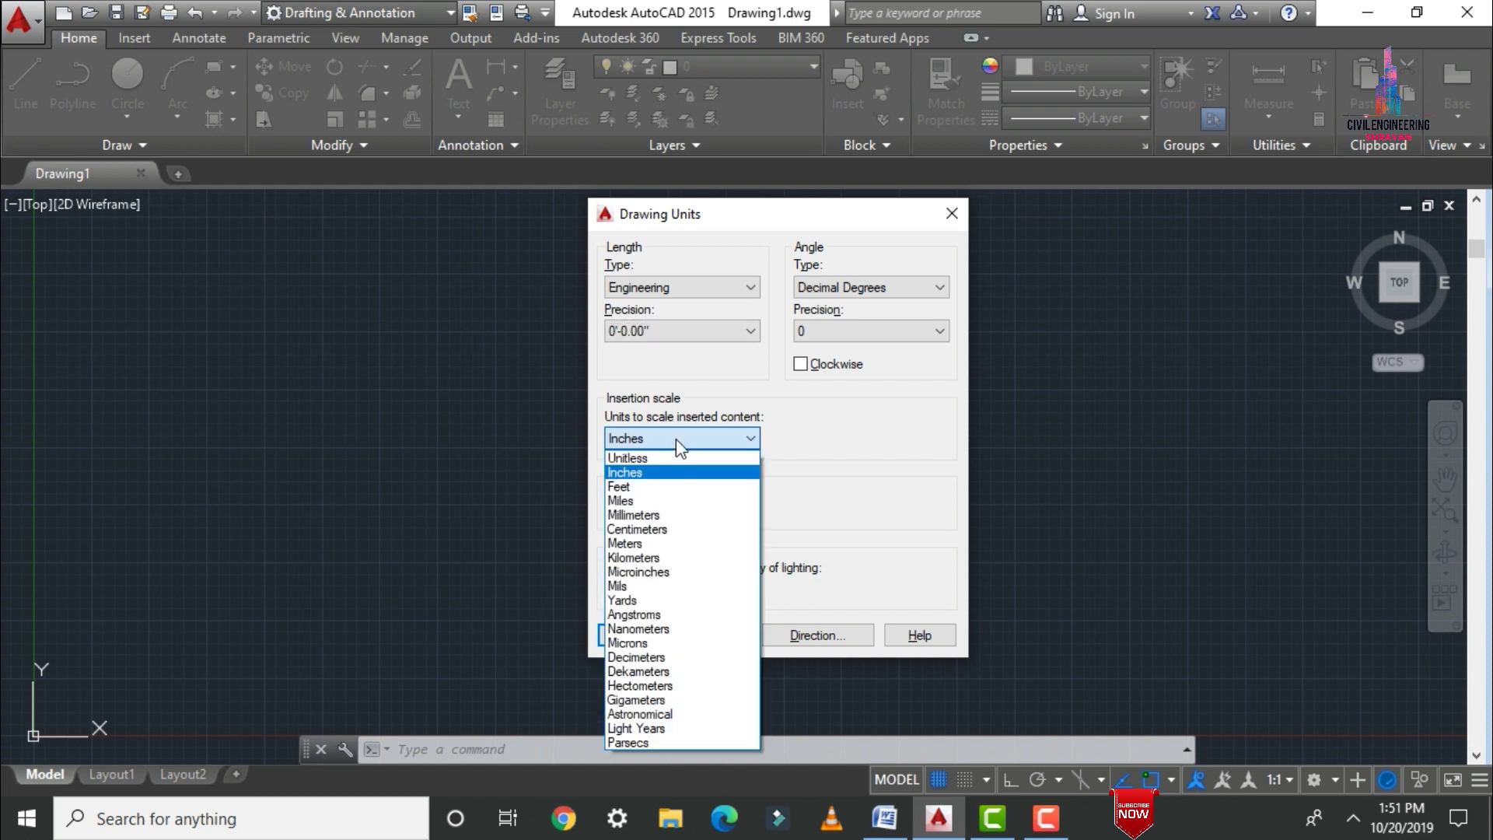
pyautogui.click(645, 487)
pyautogui.click(641, 632)
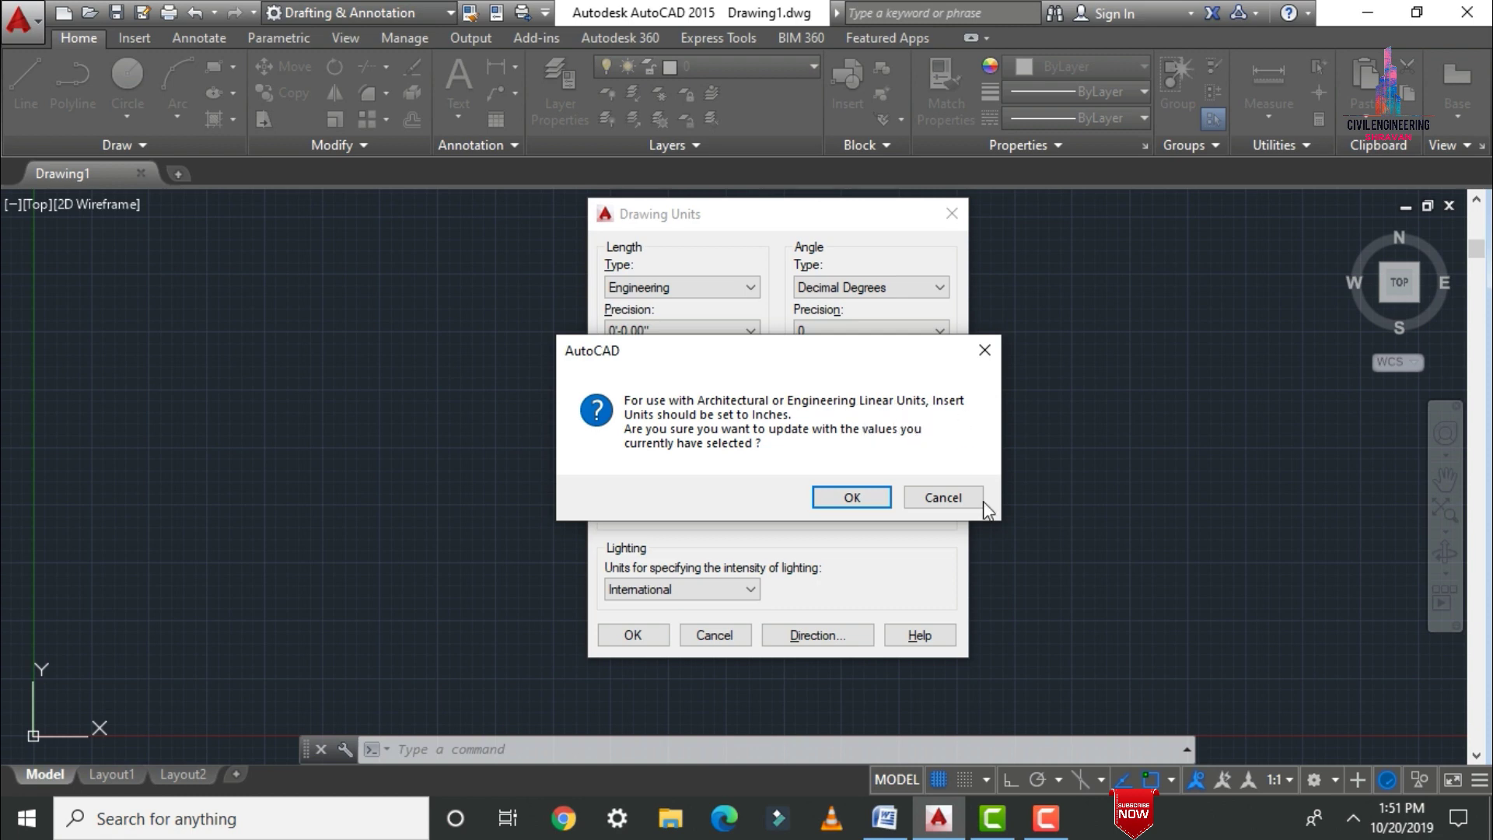
pyautogui.click(852, 498)
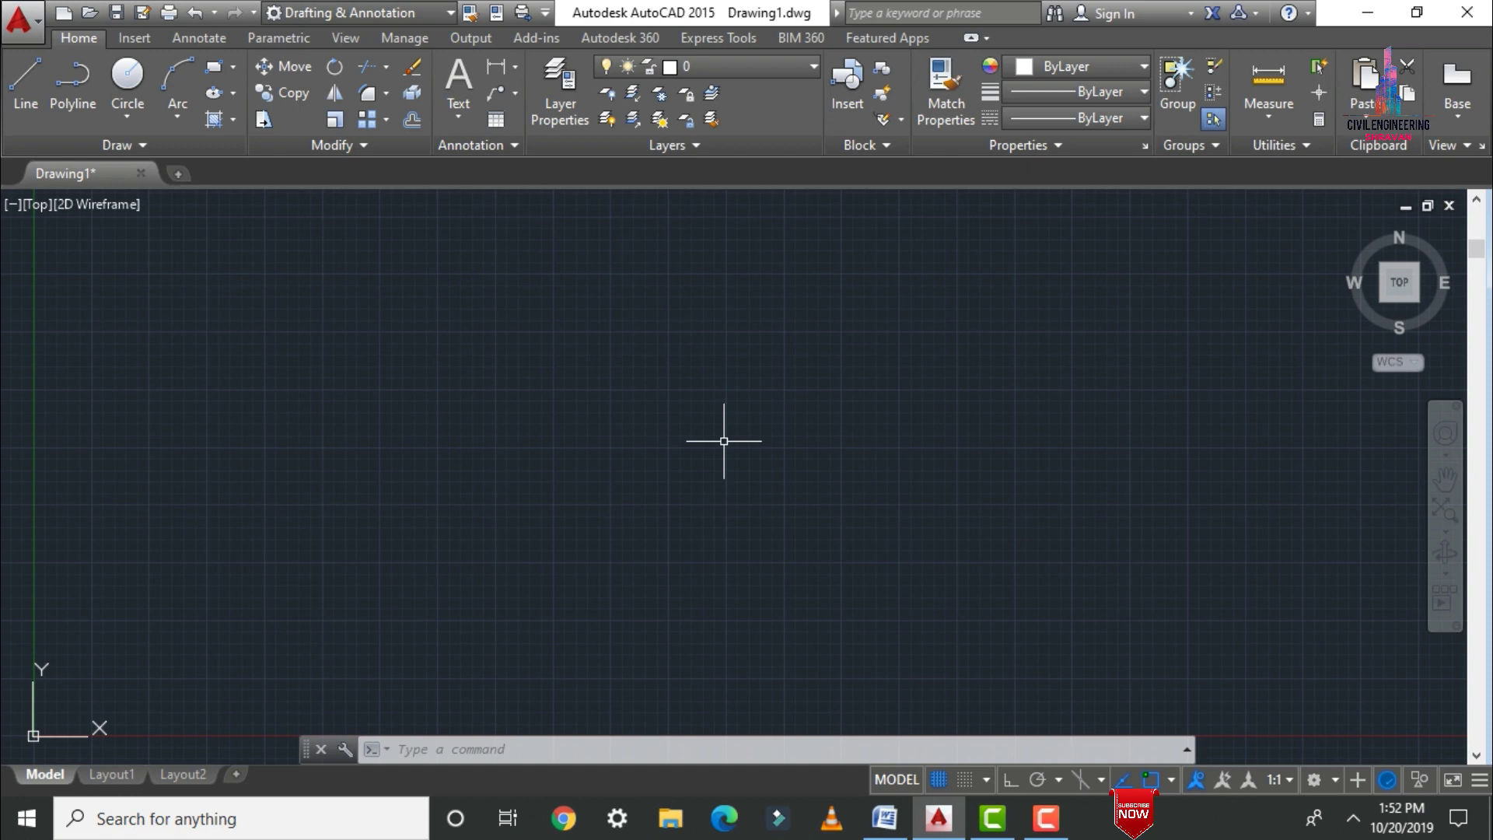
# Modify the Standard dimension style so its primary linear units use the Engineering format.
pyautogui.write('D')
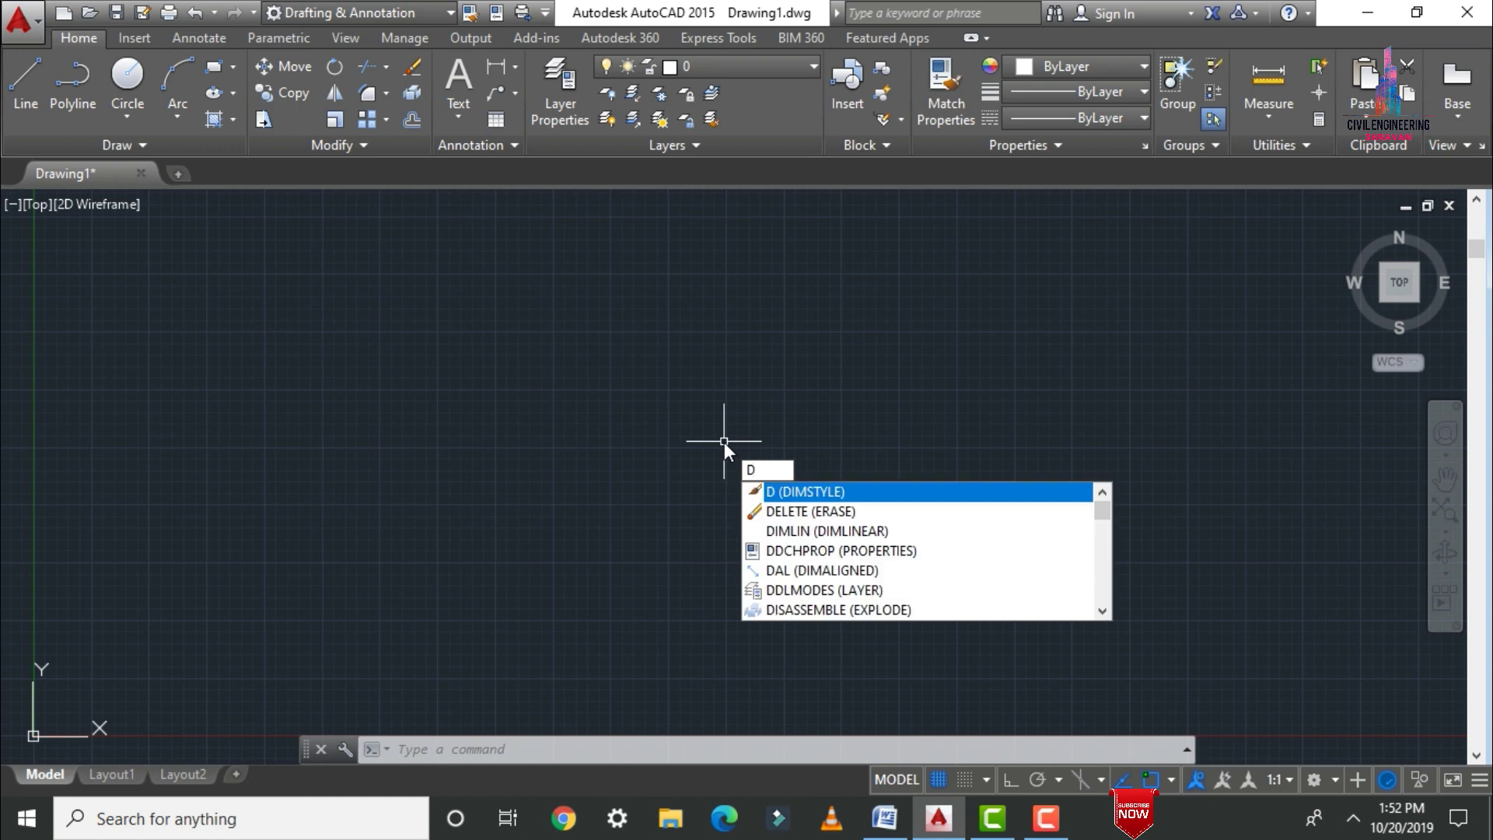
pyautogui.press('Return')
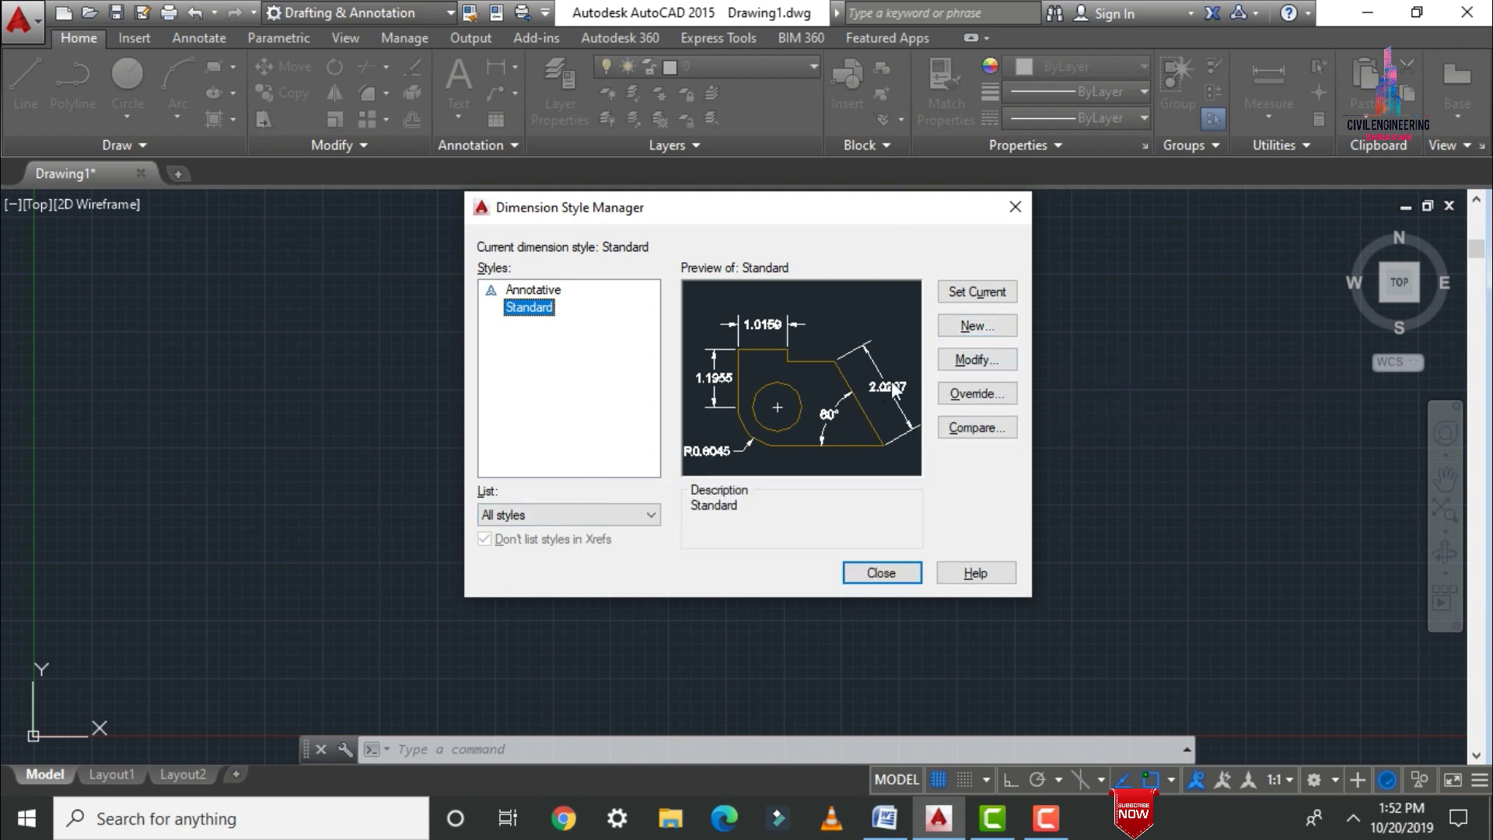
pyautogui.click(966, 364)
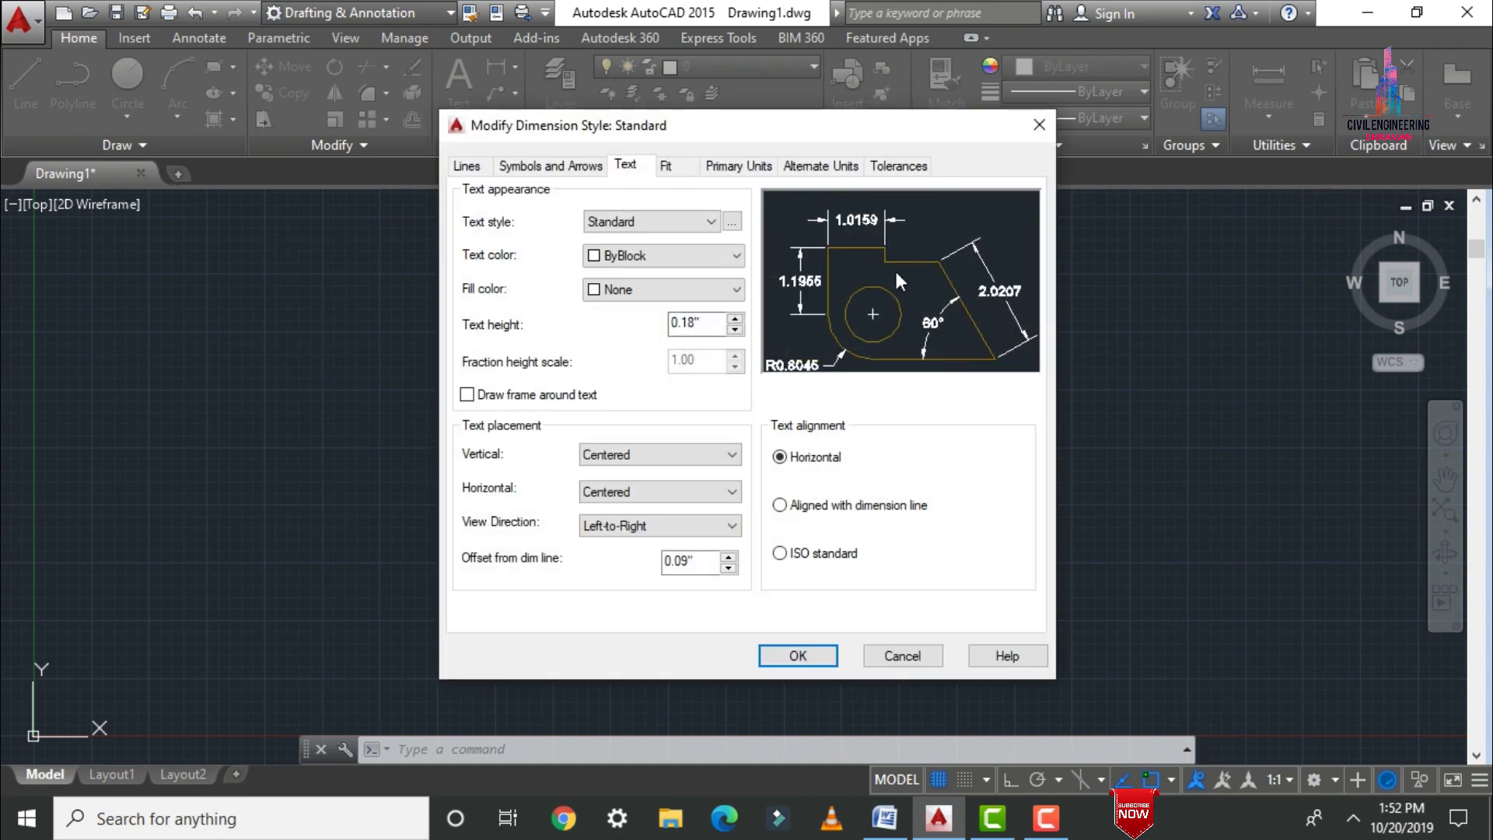
pyautogui.click(740, 168)
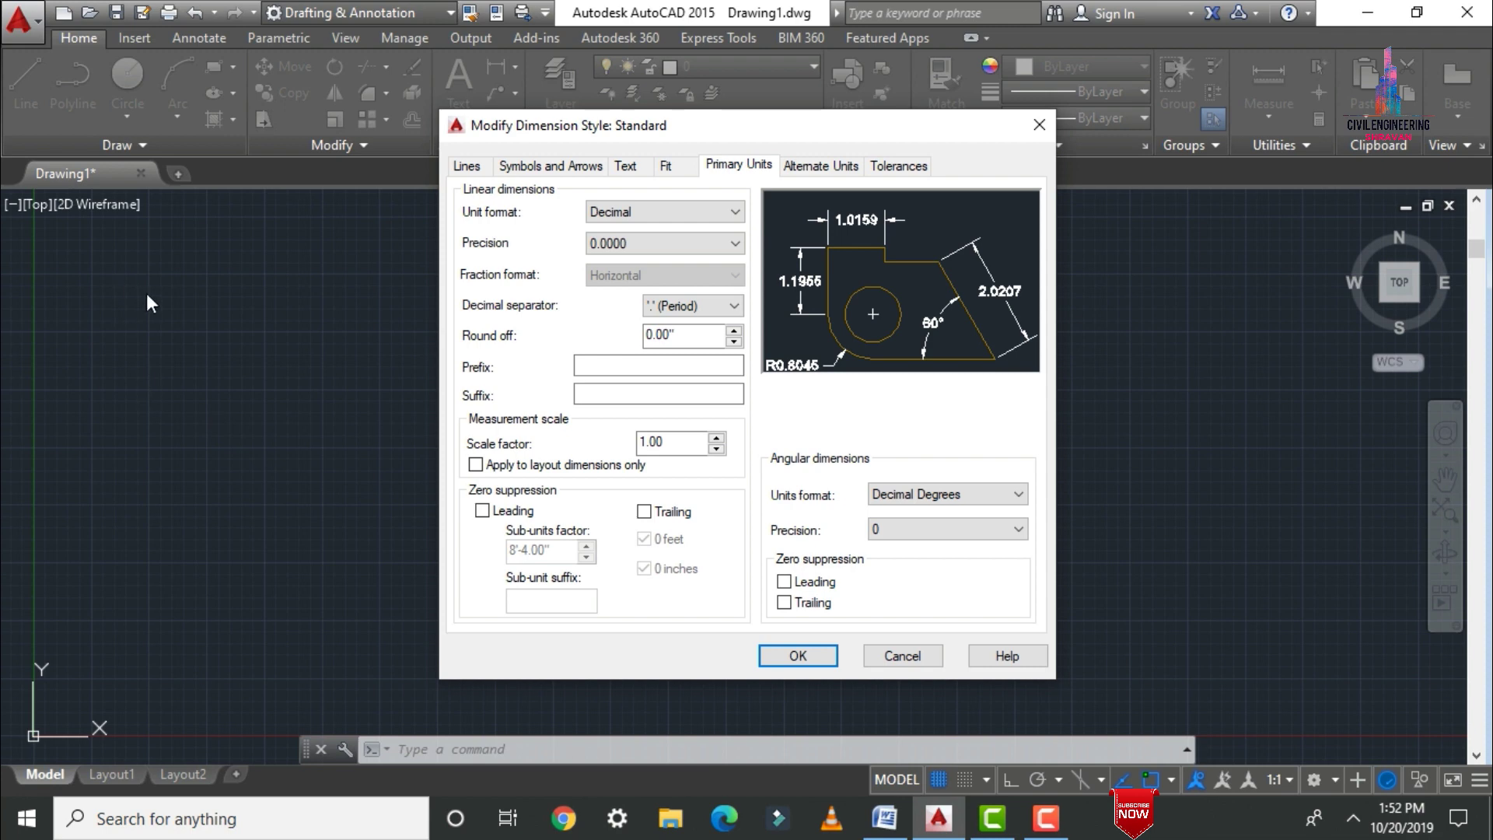
pyautogui.click(611, 217)
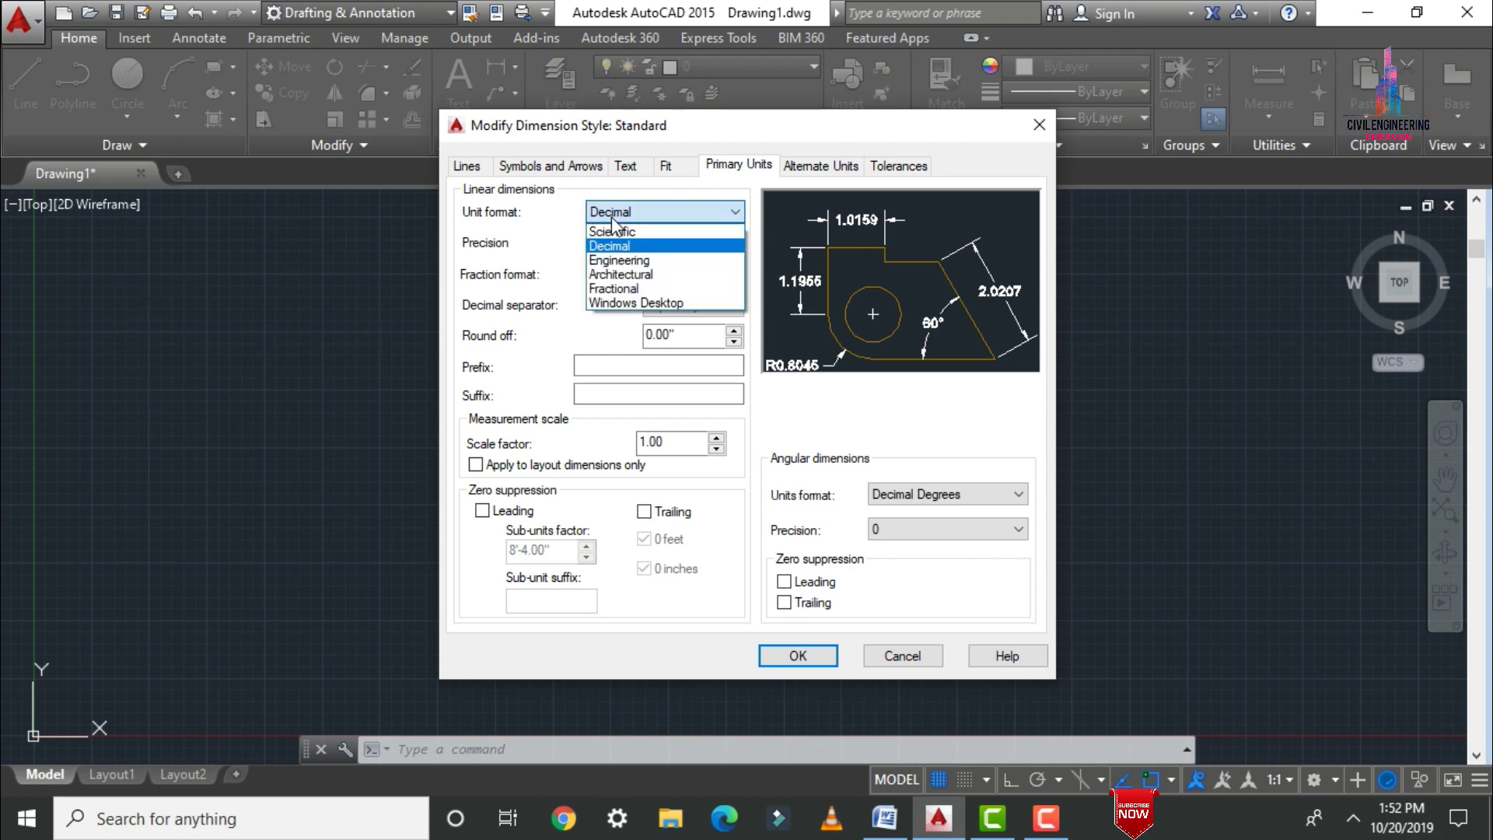
pyautogui.click(619, 260)
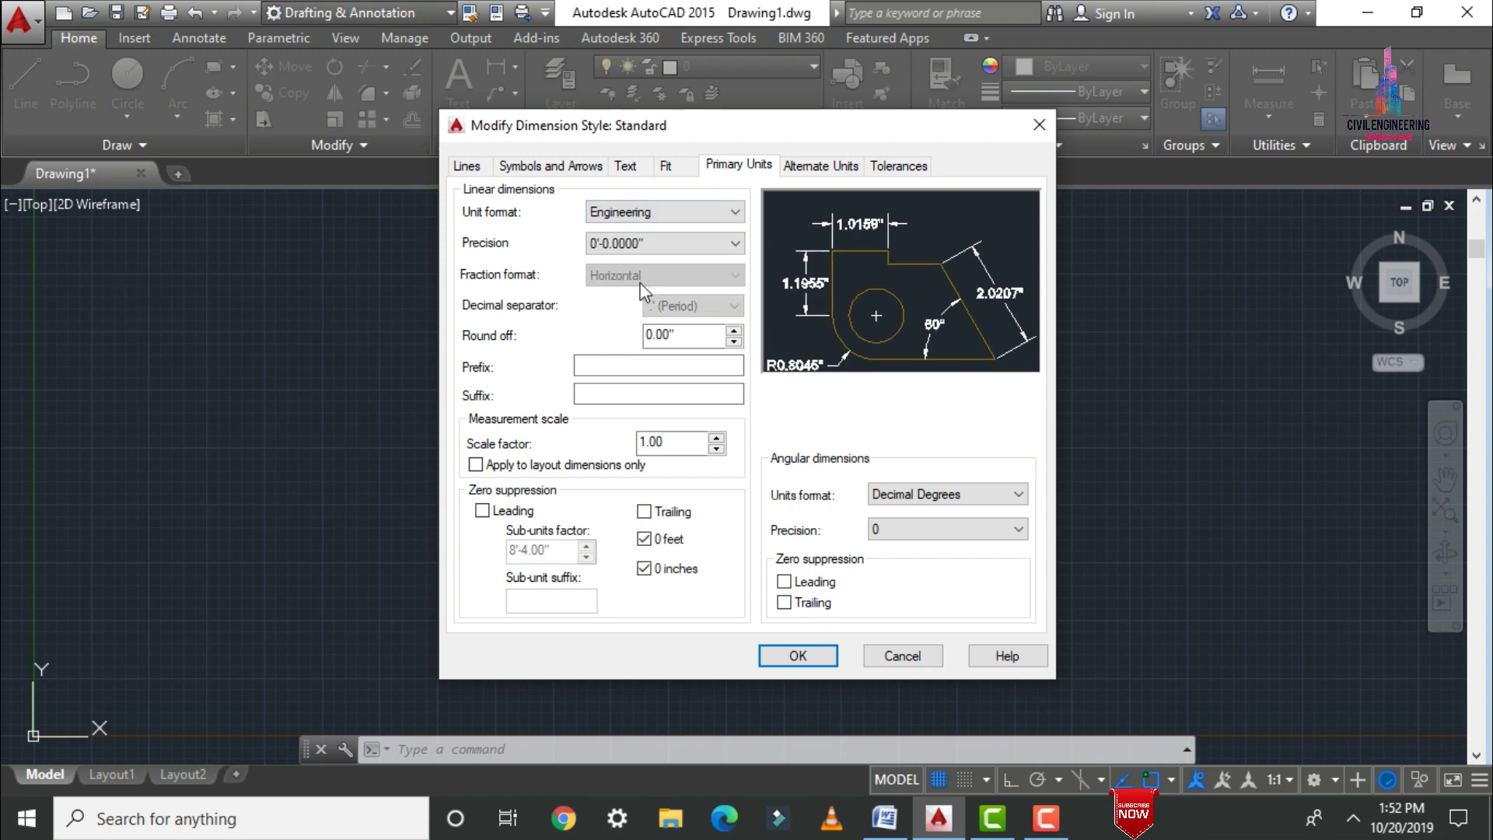
# Set the Standard dimension style's text height to 9" and close the dimension style settings.
pyautogui.click(637, 168)
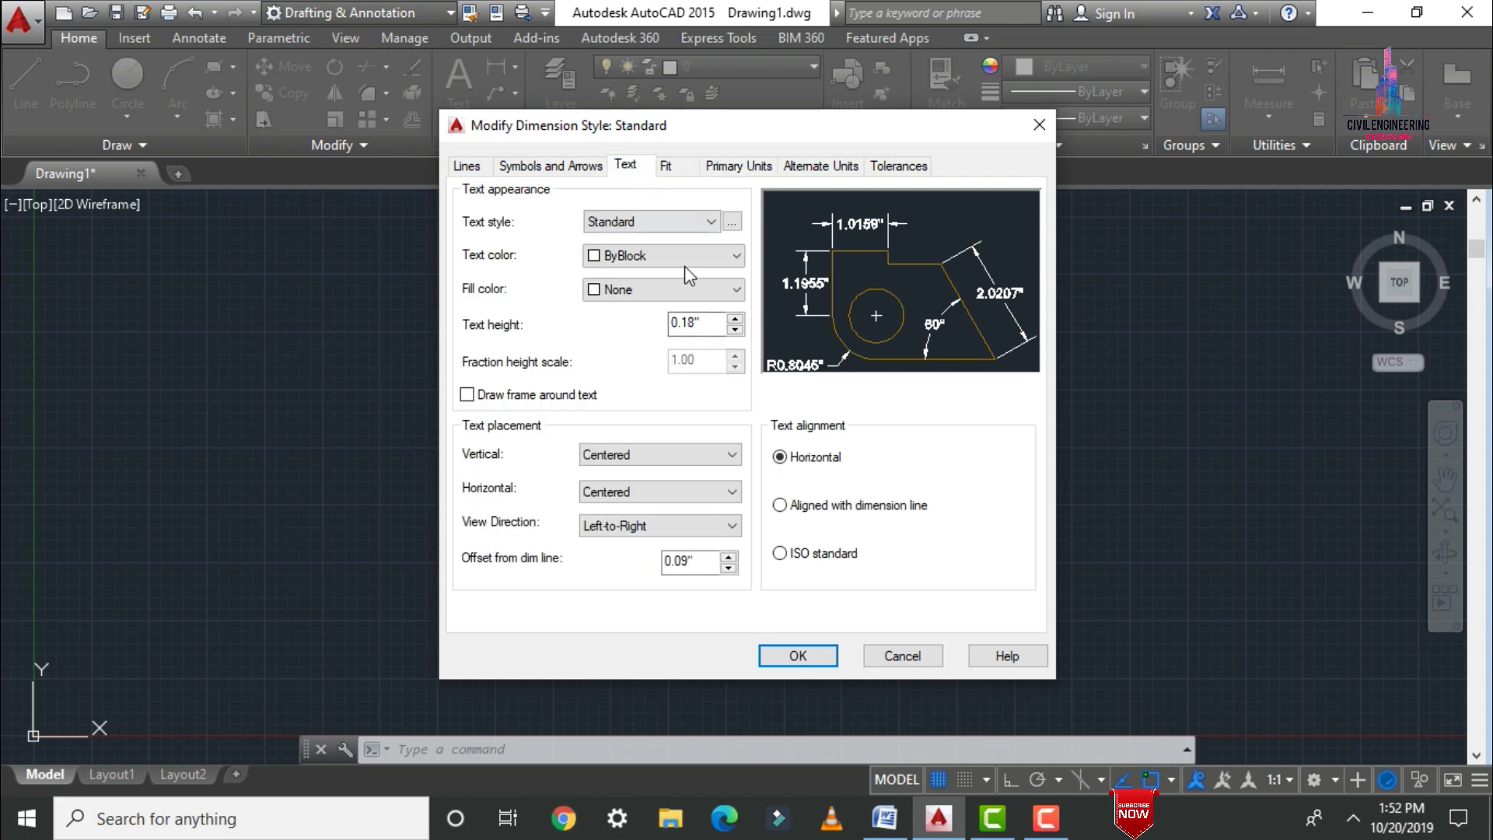
pyautogui.moveTo(719, 323); pyautogui.dragTo(670, 323)
pyautogui.write('9"')
pyautogui.click(797, 655)
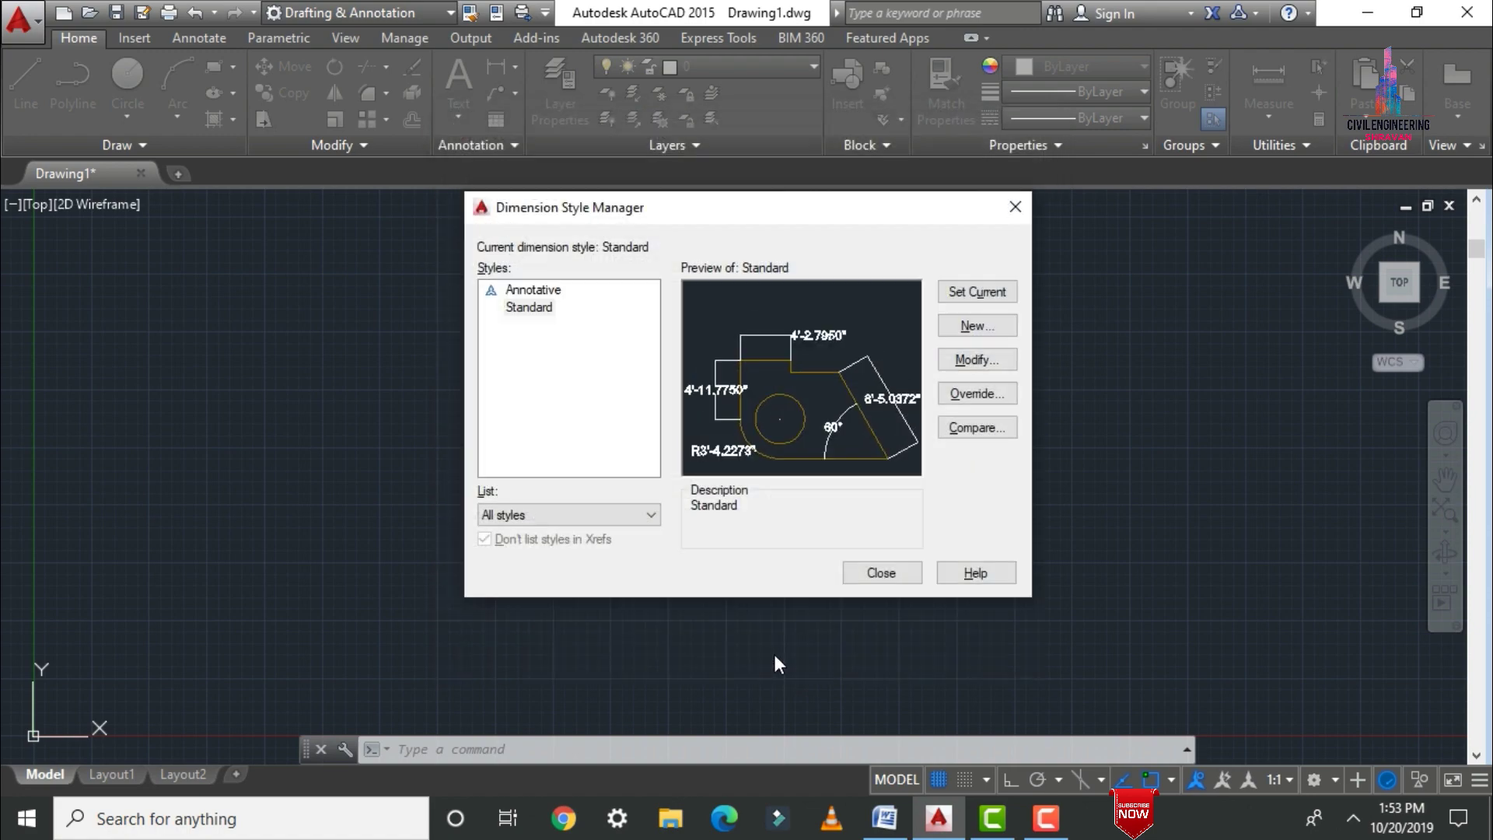
pyautogui.click(866, 577)
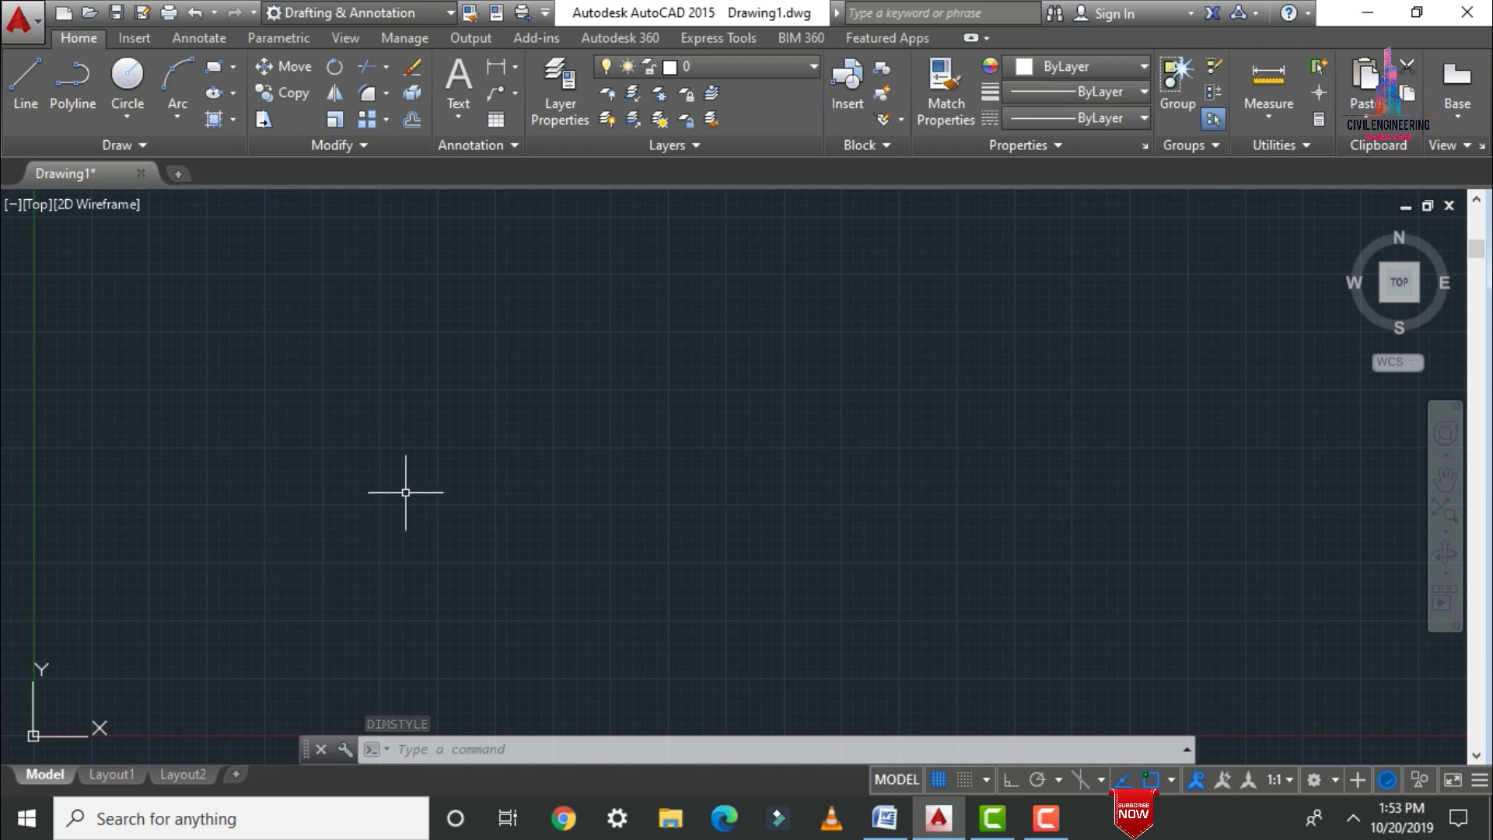
# Start resetting the model space limits with the lower left corner at 0'0",0'0".
pyautogui.write('z')
pyautogui.press('Return')
pyautogui.write('a')
pyautogui.press('Return')
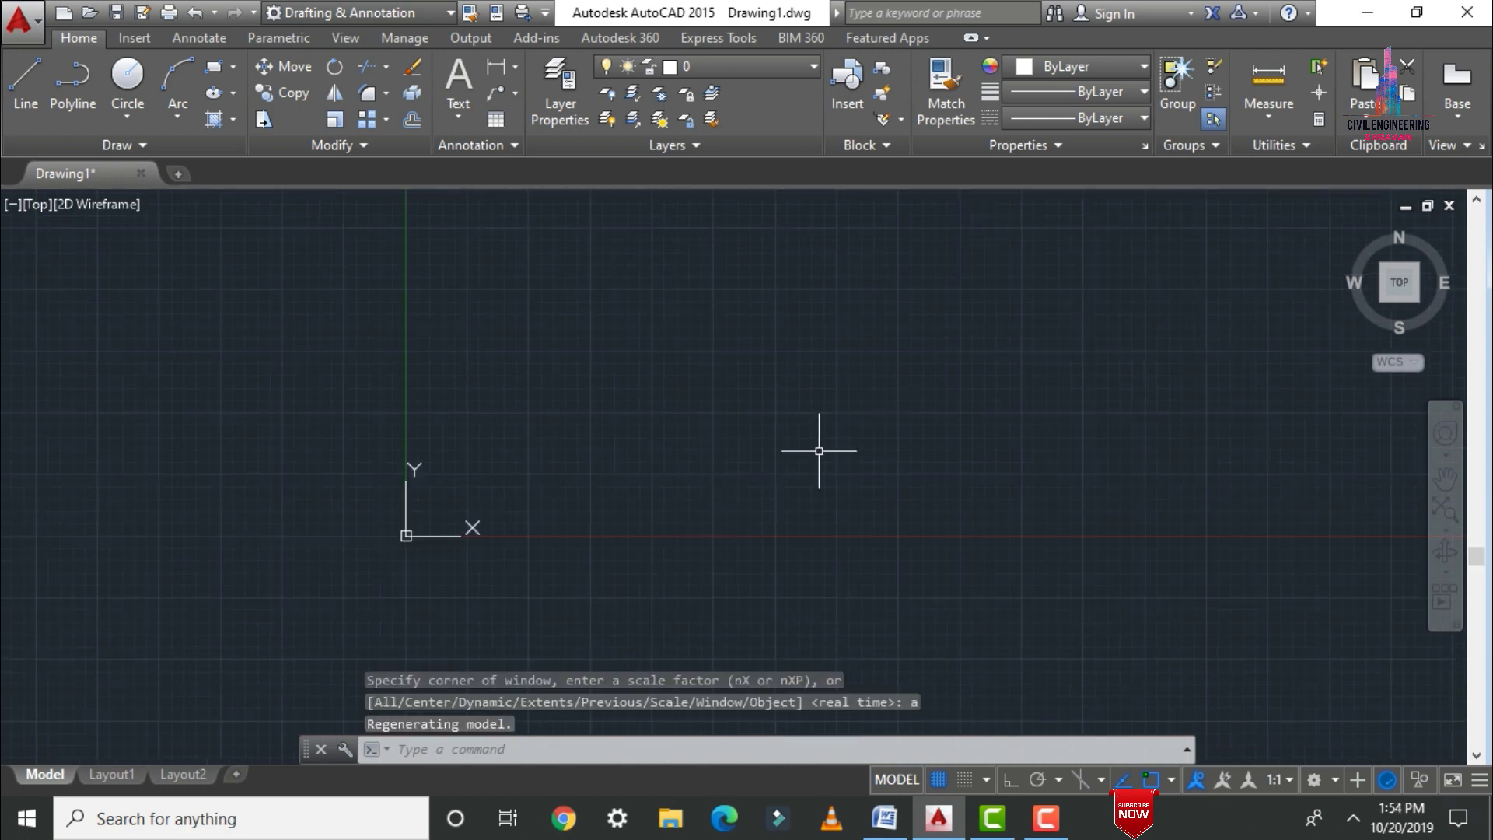
pyautogui.scroll(4, 733, 401)
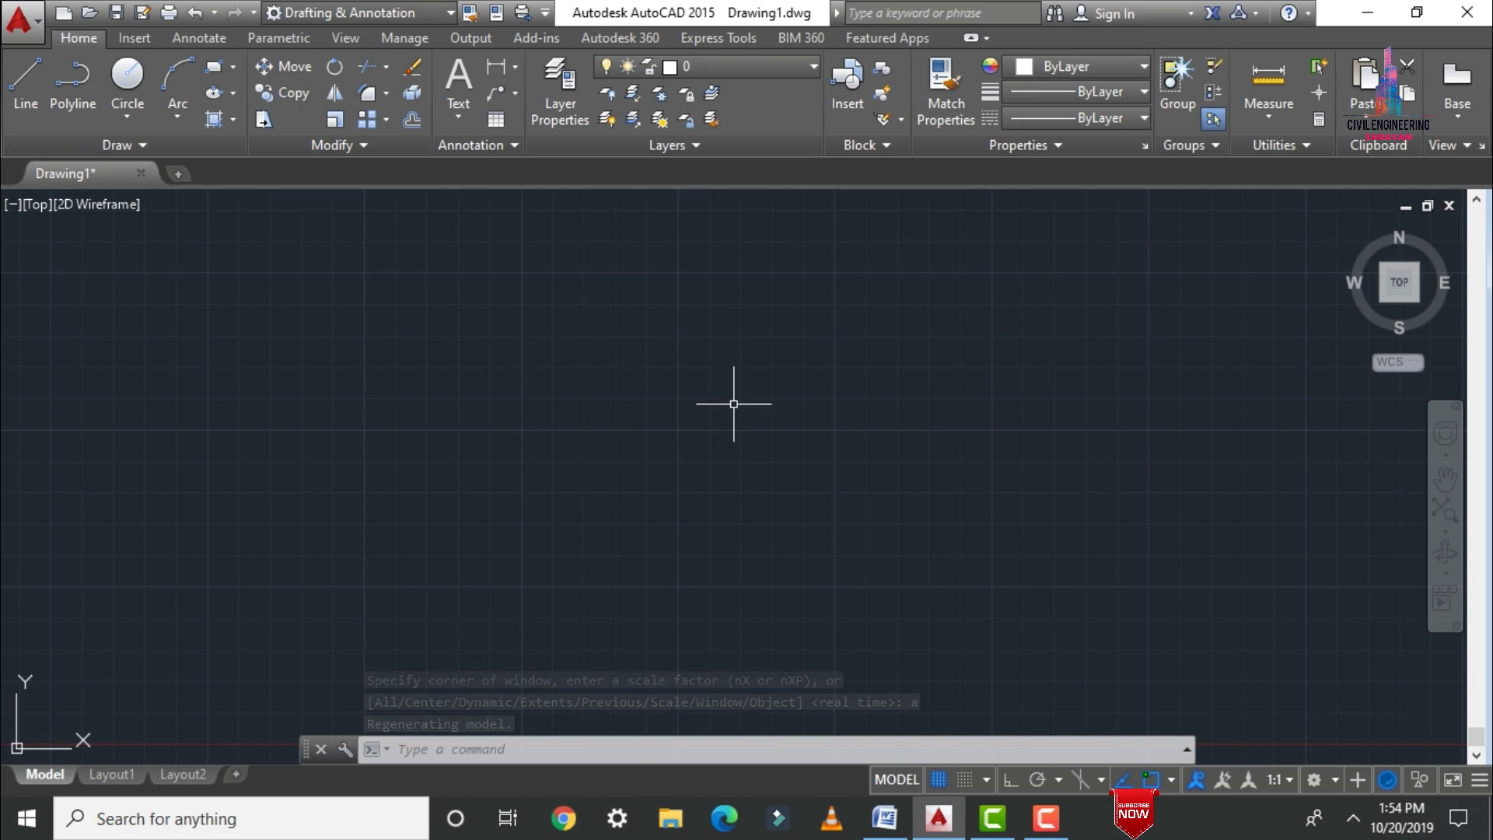
pyautogui.scroll(-2, 389, 482)
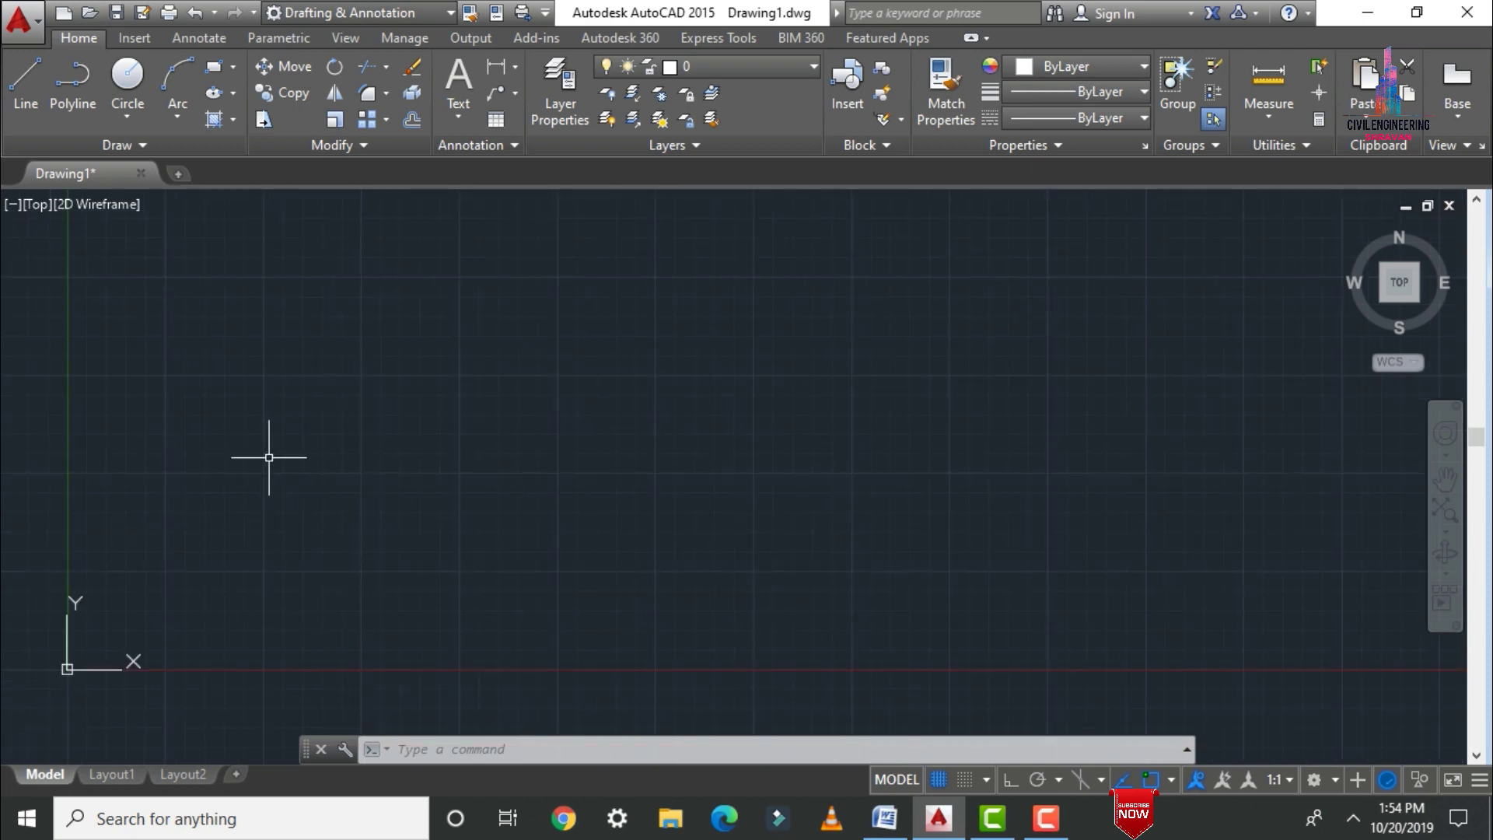
pyautogui.write('LIMITS')
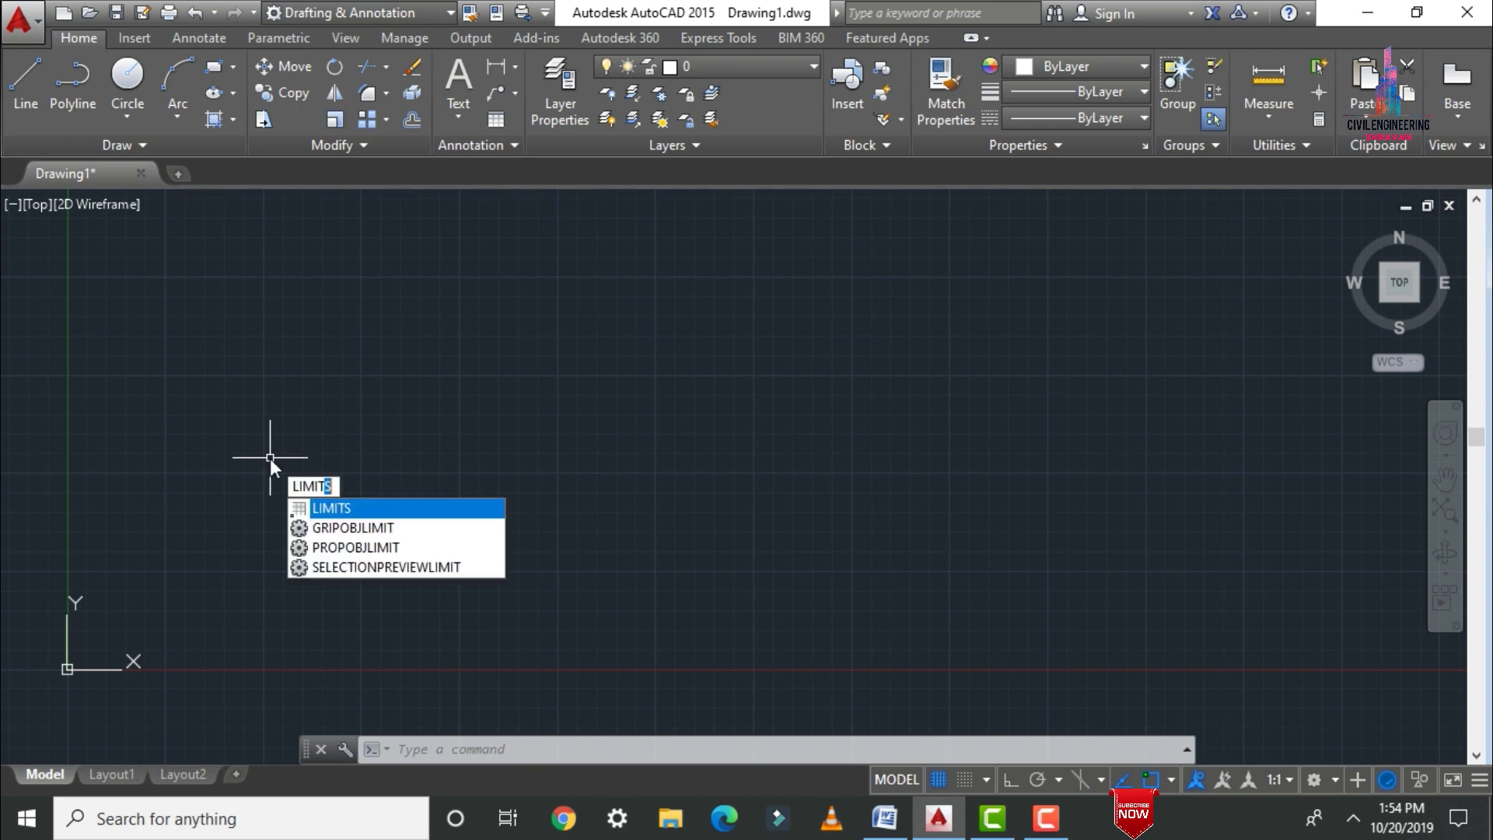
pyautogui.press('Return')
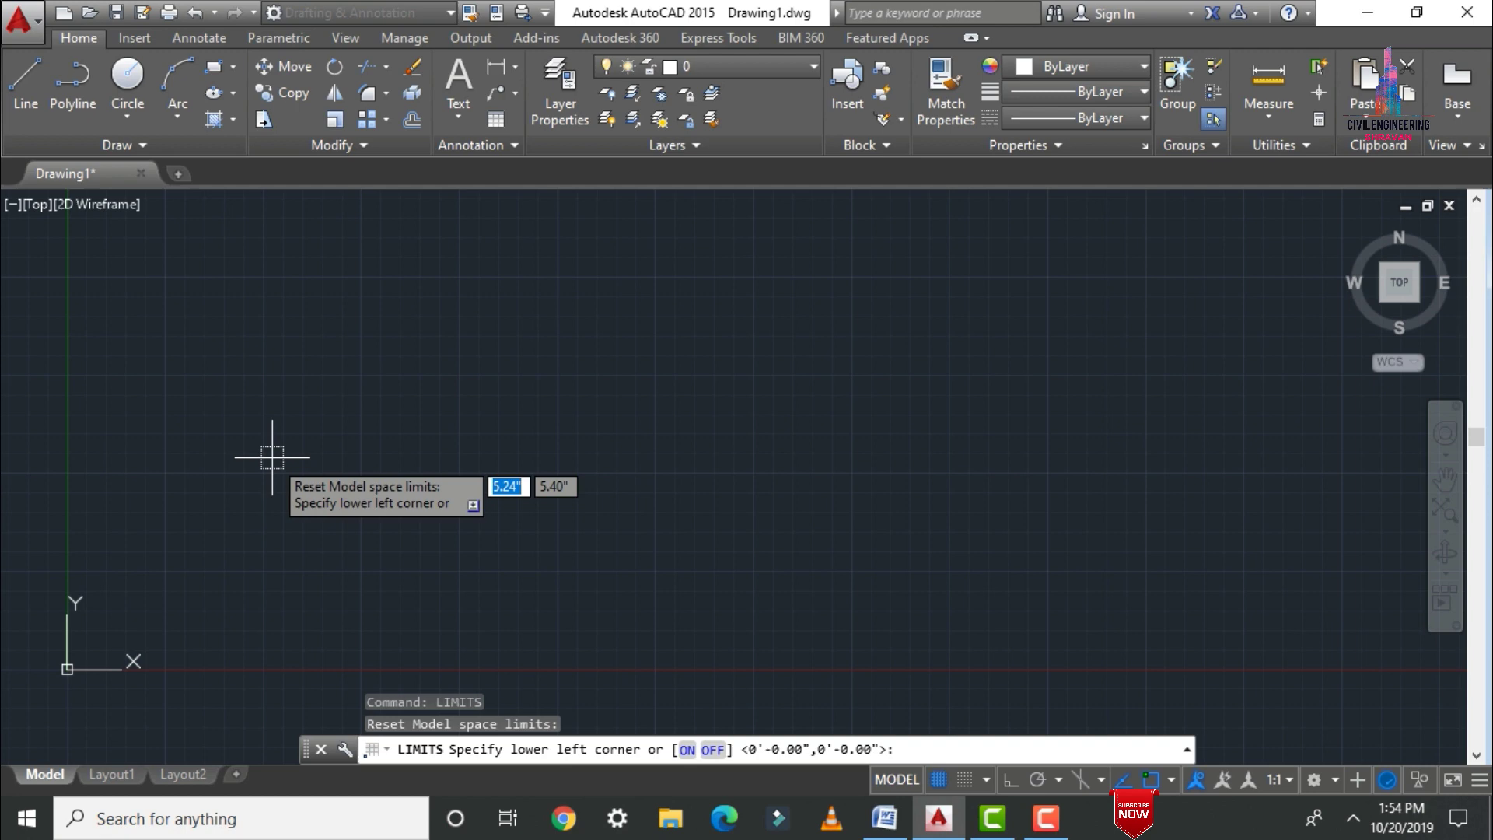
pyautogui.write('0\'0"')
pyautogui.press('Tab')
pyautogui.write('0\'0"')
pyautogui.press('Return')
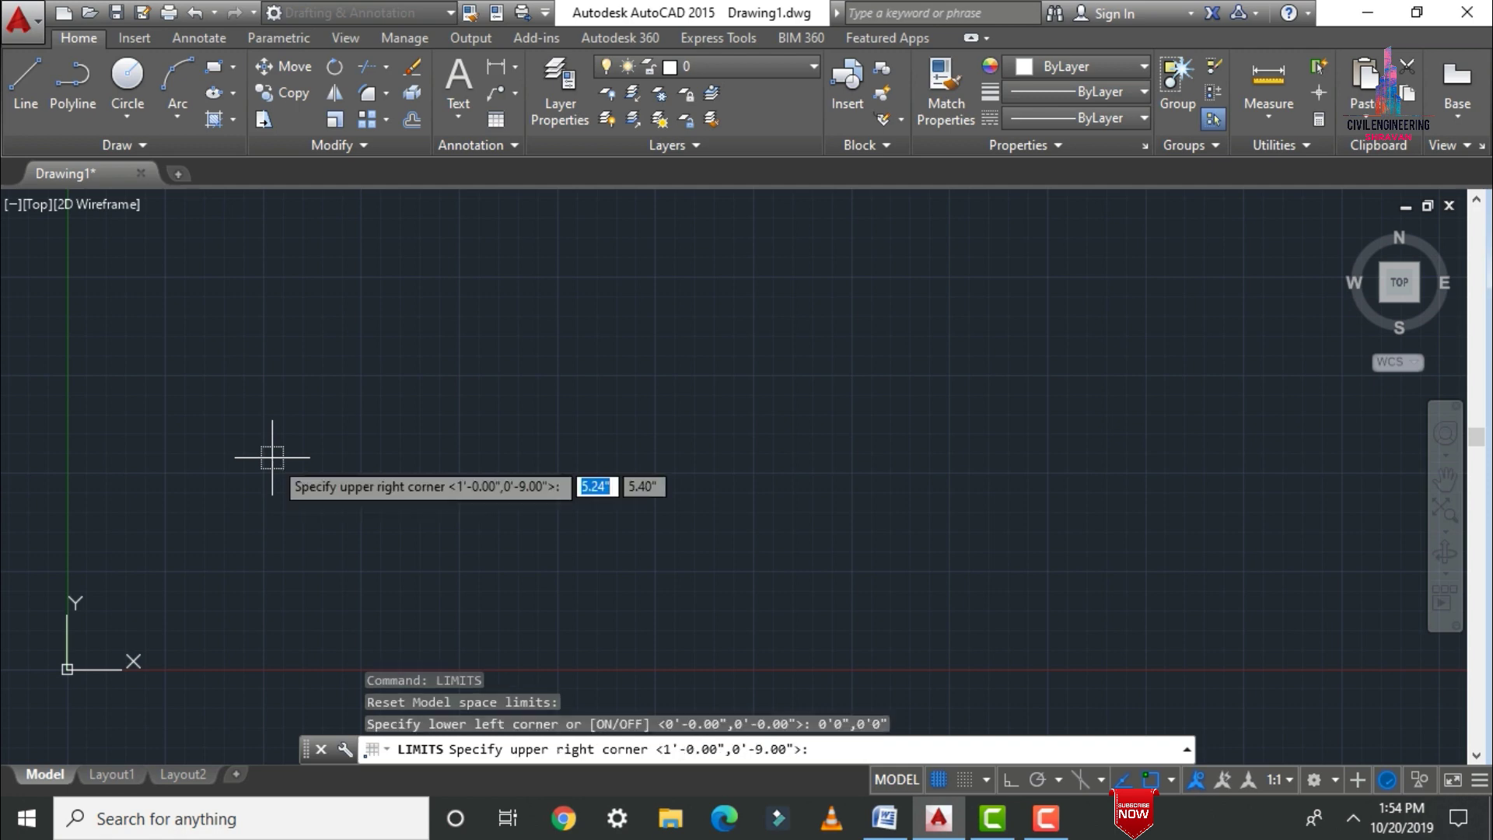
# Set the upper right corner of the limits to 100'0",100'0" and apply Zoom All to fit the drawing area.
pyautogui.write('100\'0"')
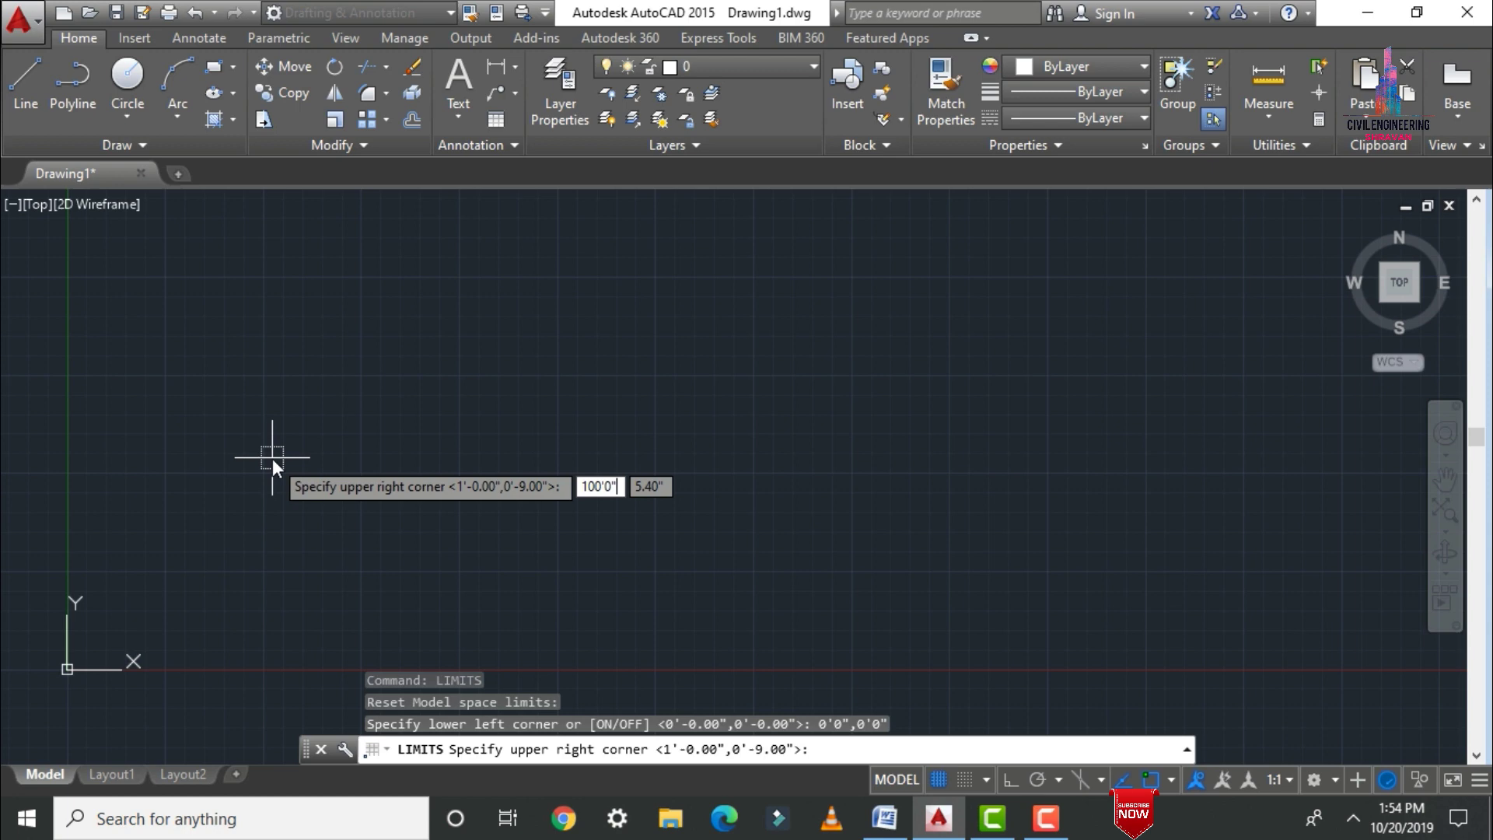
pyautogui.press('Tab')
pyautogui.write('10\'0"')
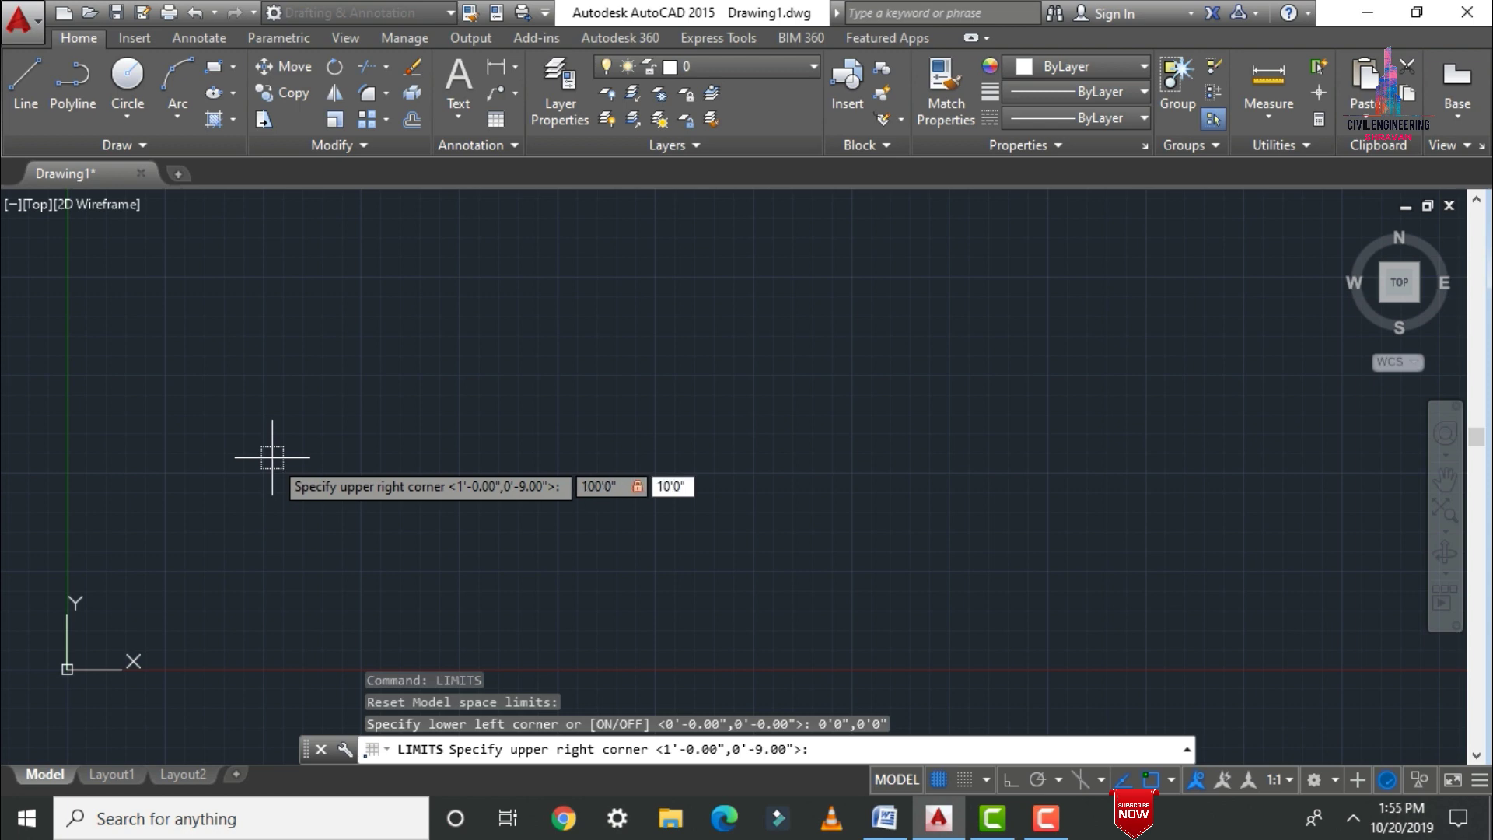
pyautogui.press('BackSpace')
pyautogui.press('BackSpace')
pyautogui.press('BackSpace')
pyautogui.write('0\'0"')
pyautogui.press('Return')
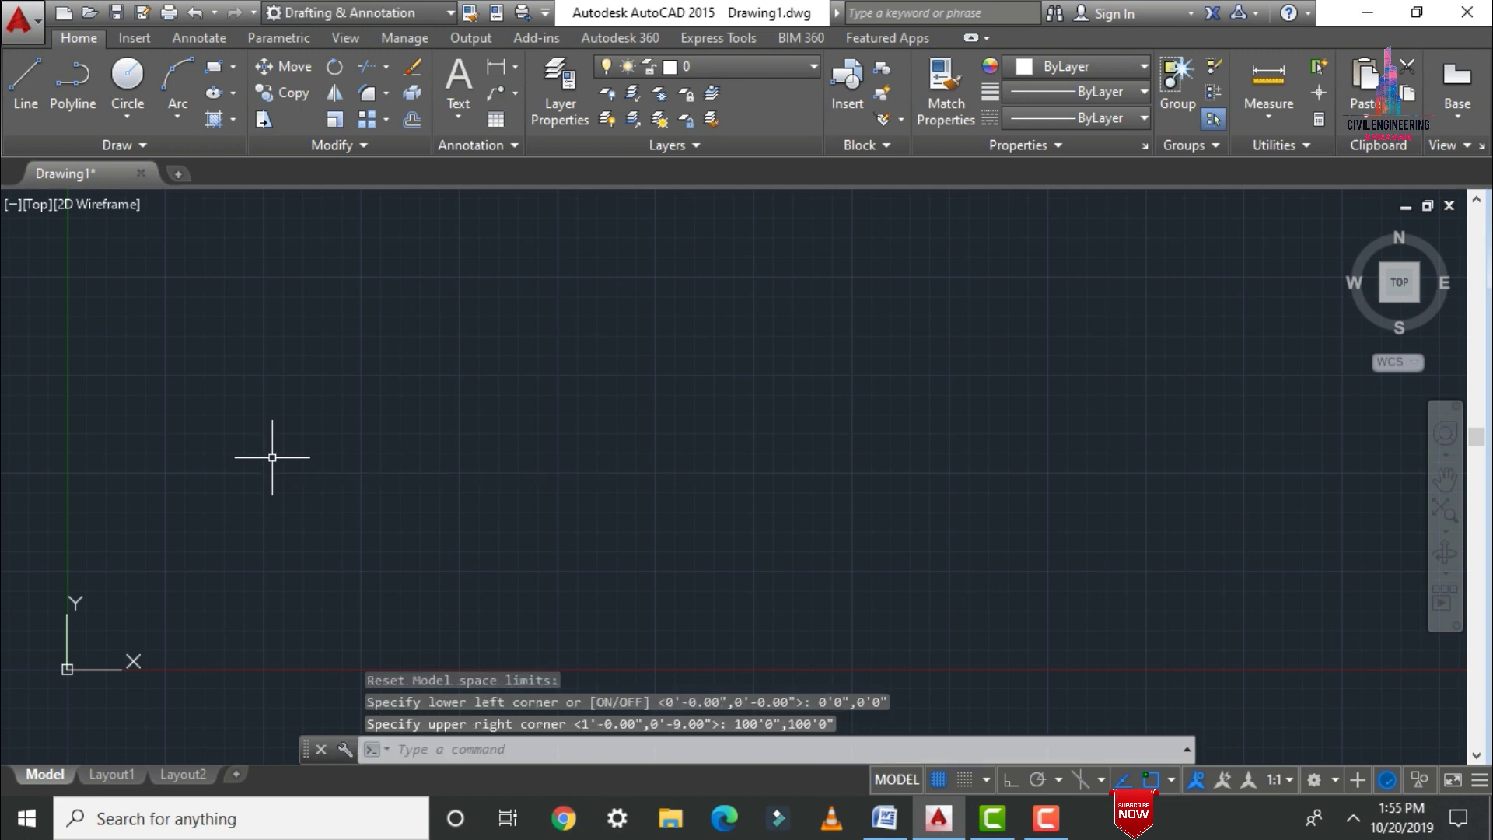
pyautogui.write('z')
pyautogui.press('Return')
pyautogui.write('a')
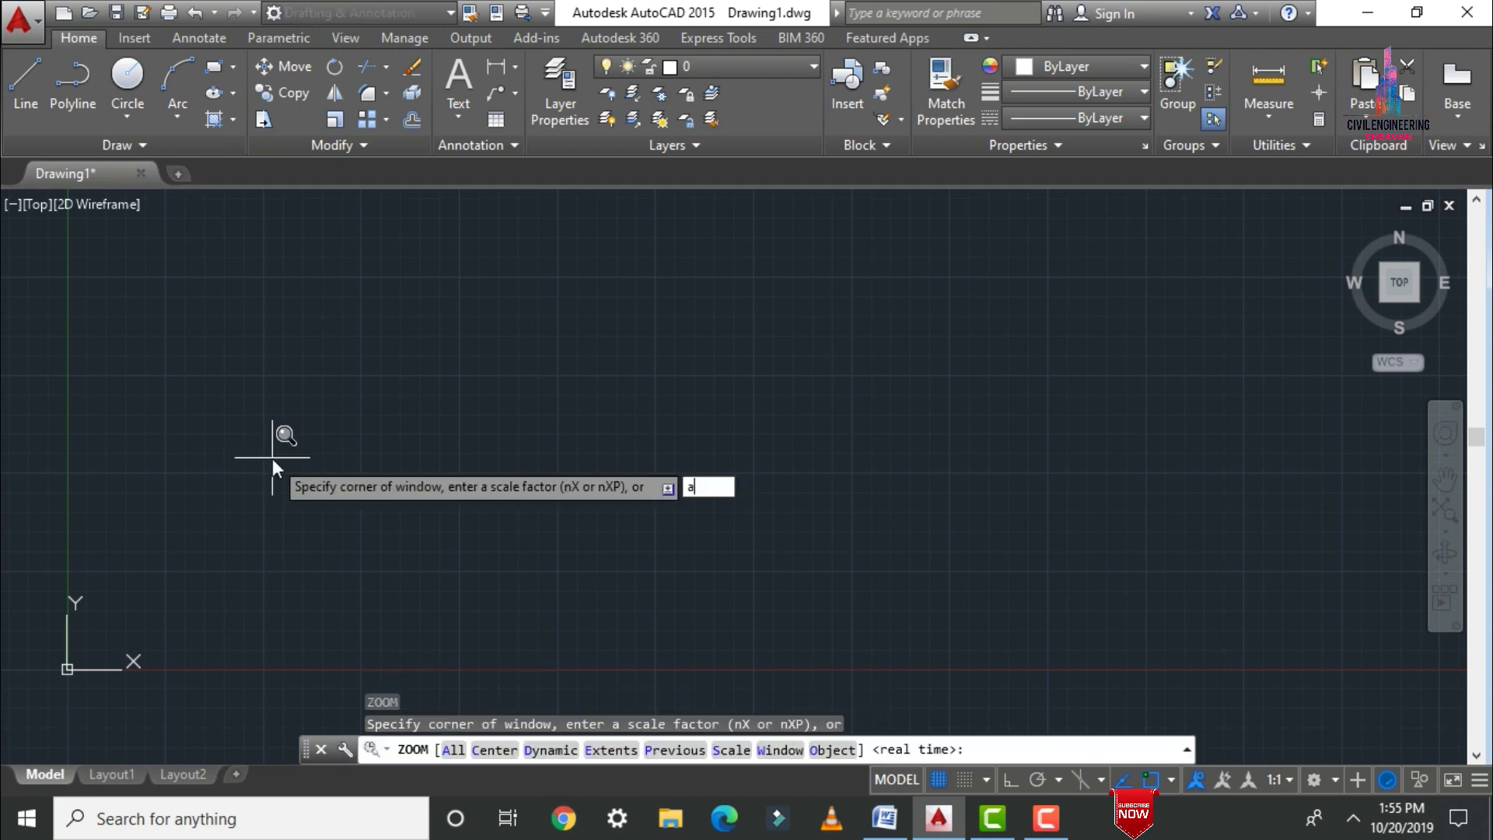
pyautogui.press('Return')
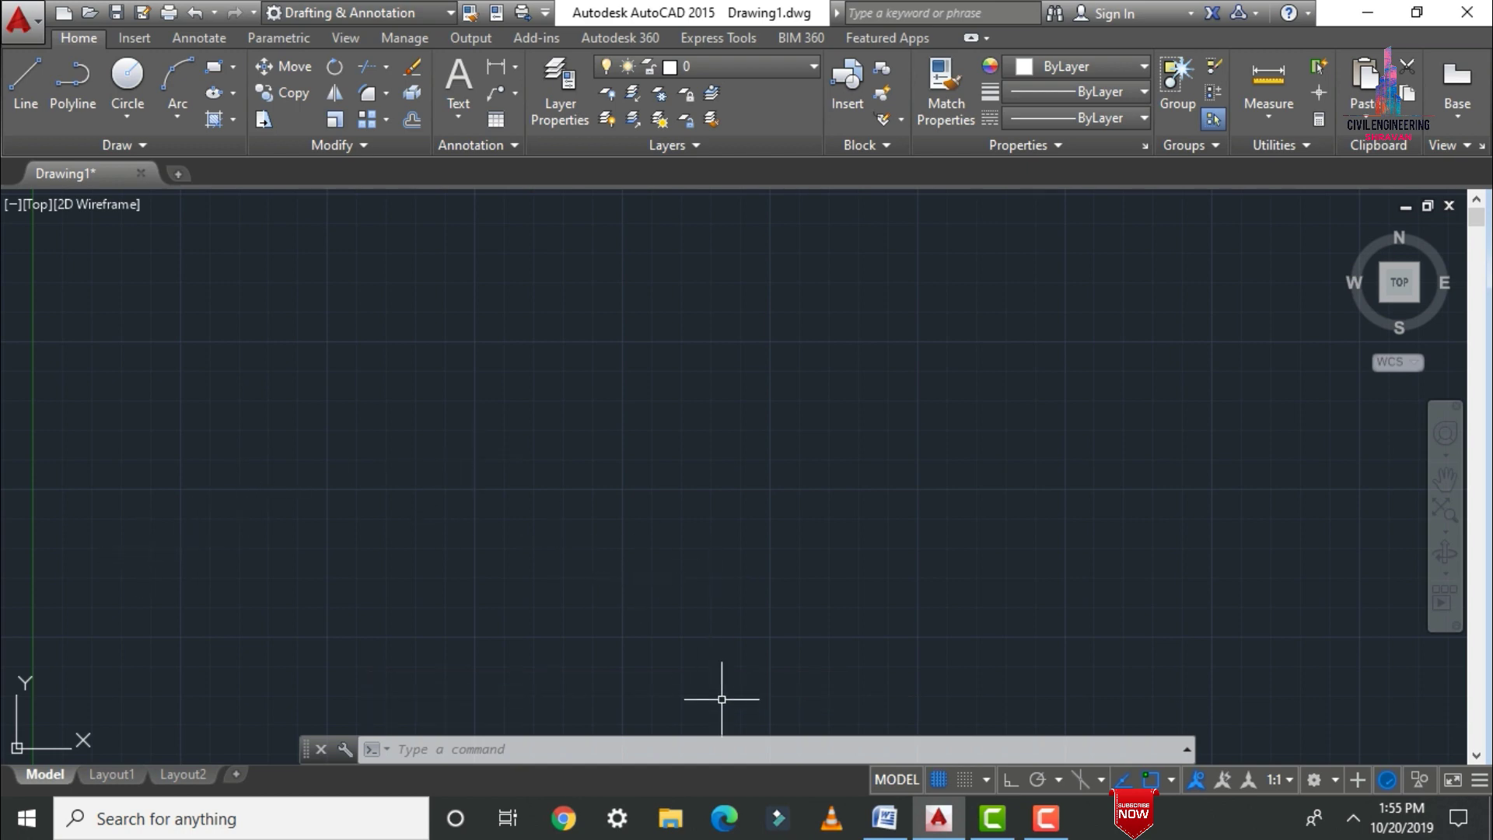
# Consult the 2D basic commands list in Word, and start a line in AutoCAD with its first point at 5'0",5'0".
pyautogui.click(881, 818)
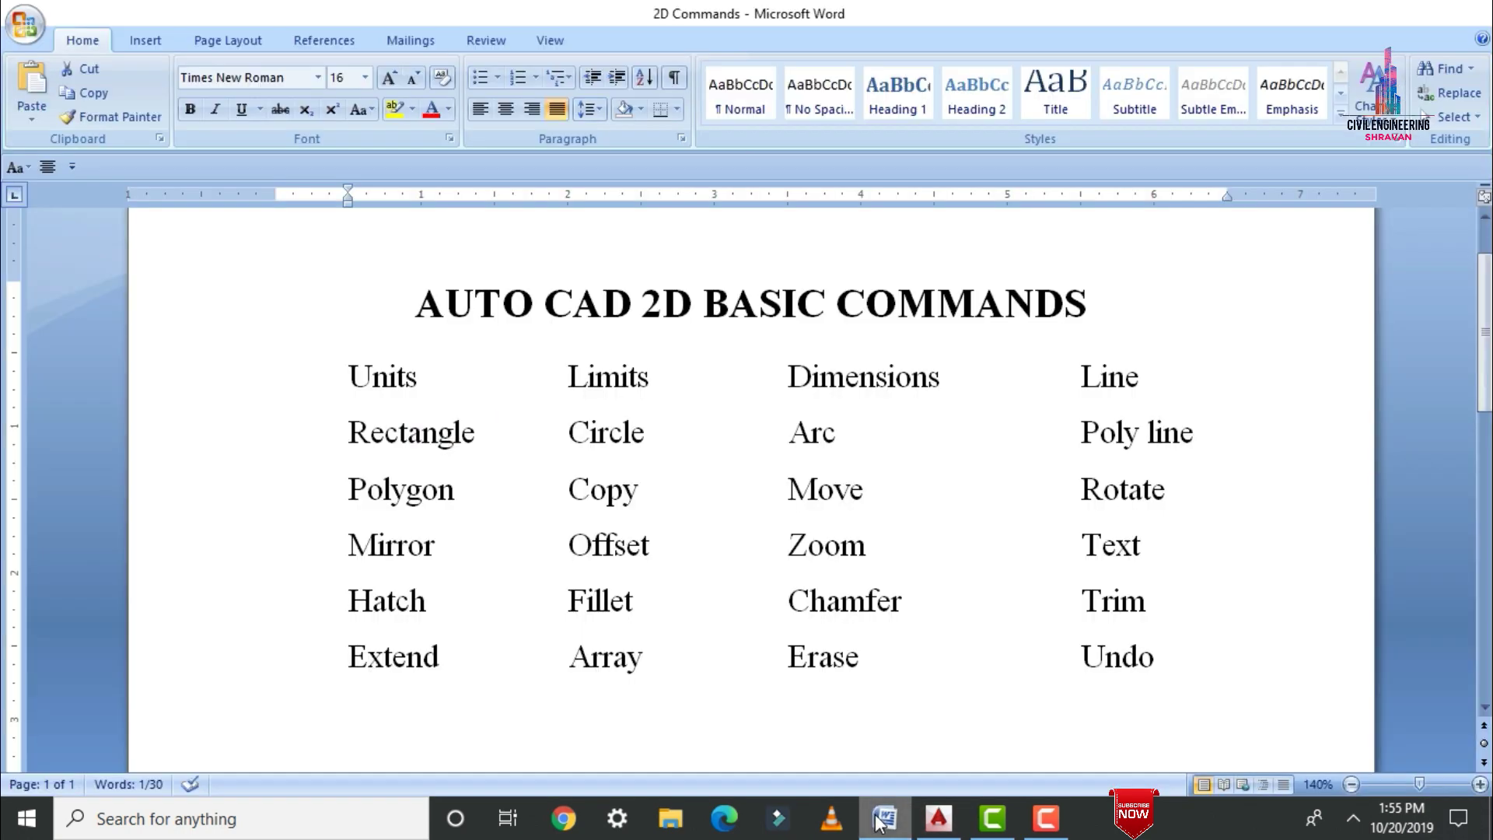
pyautogui.click(938, 817)
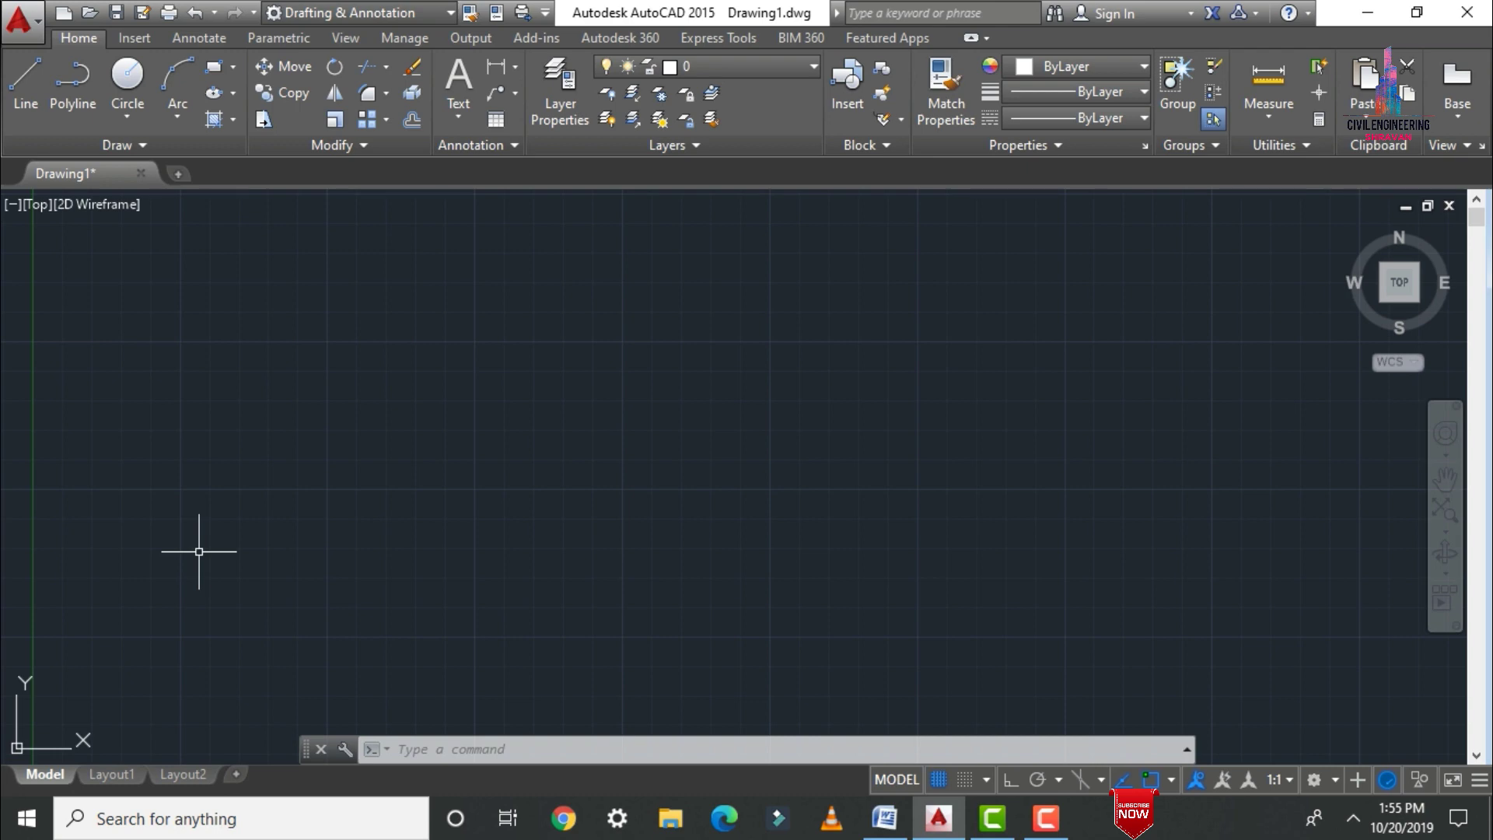
pyautogui.write('l')
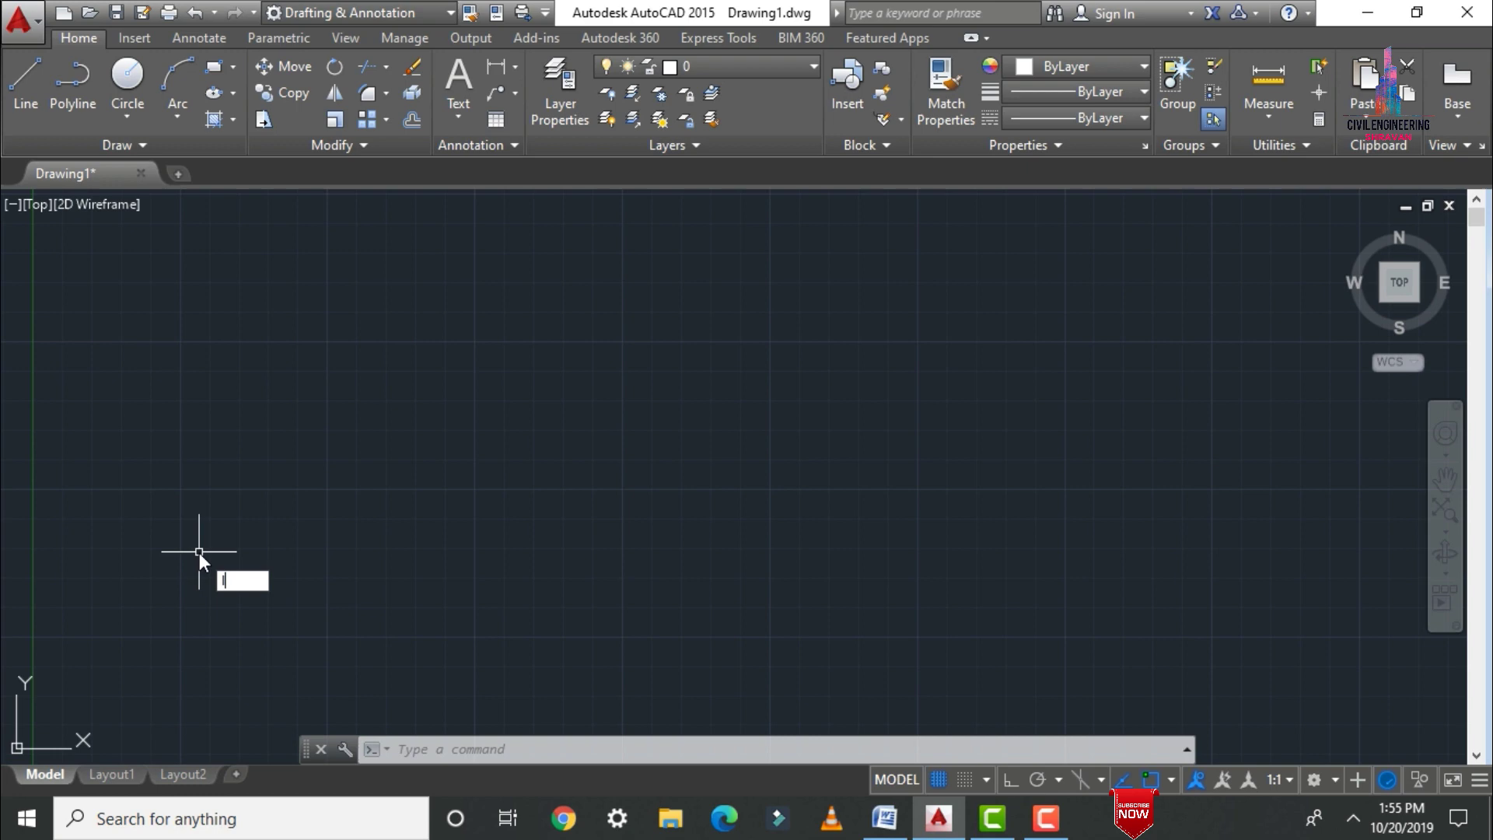
pyautogui.press('Return')
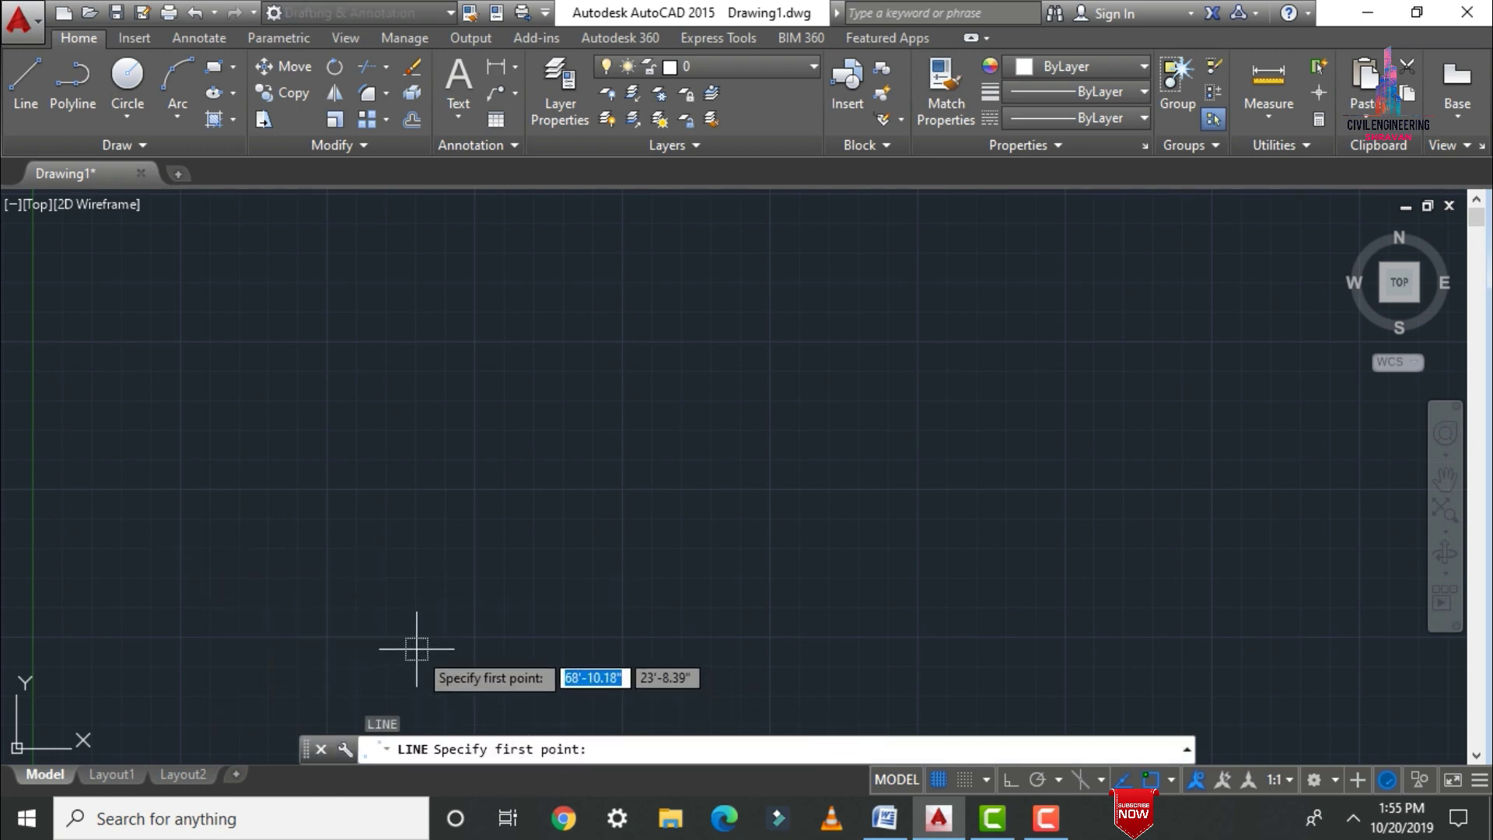
pyautogui.write("5'0")
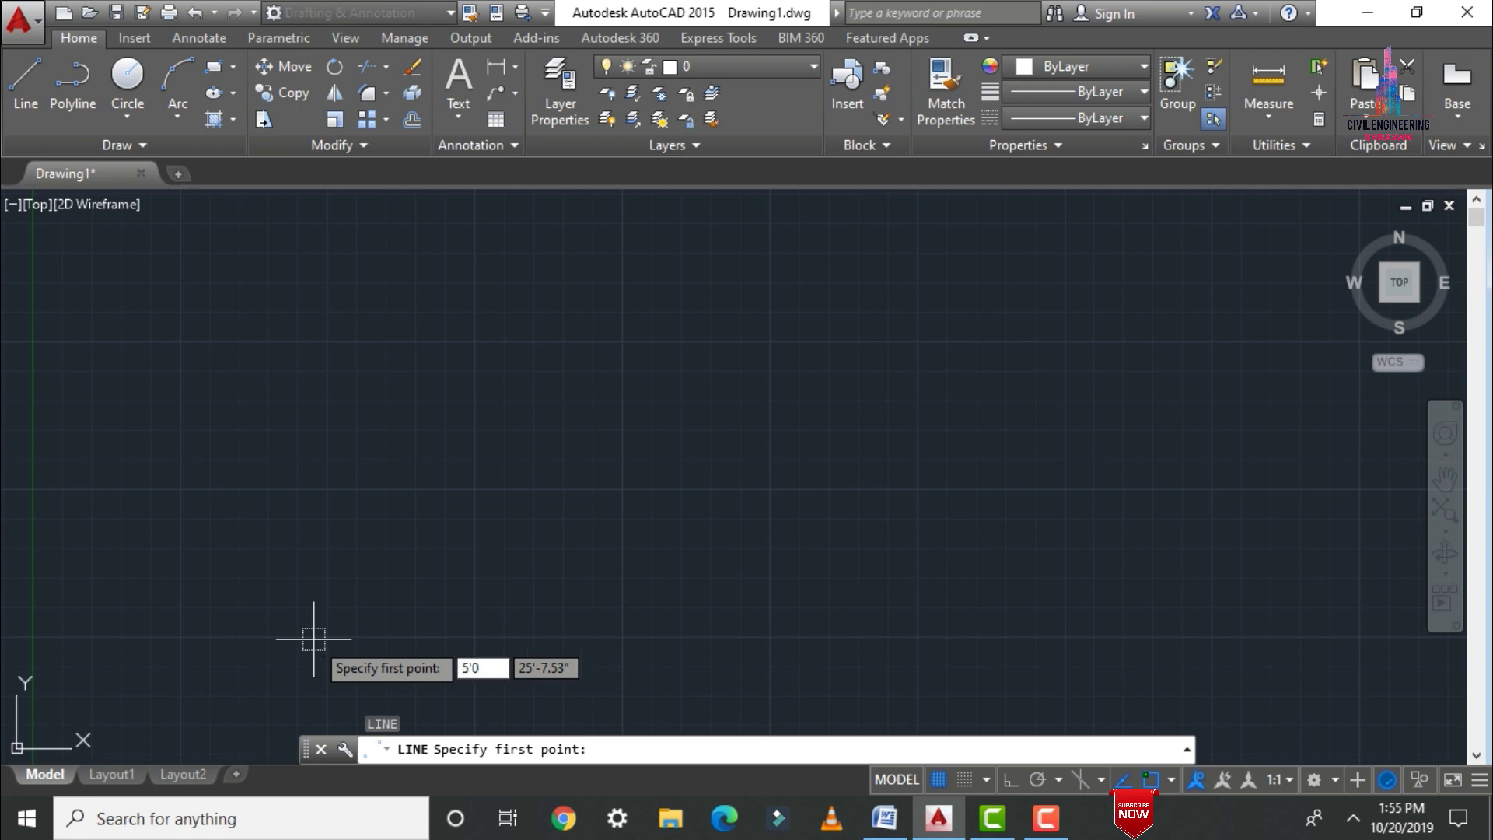
pyautogui.write('"')
pyautogui.press('Tab')
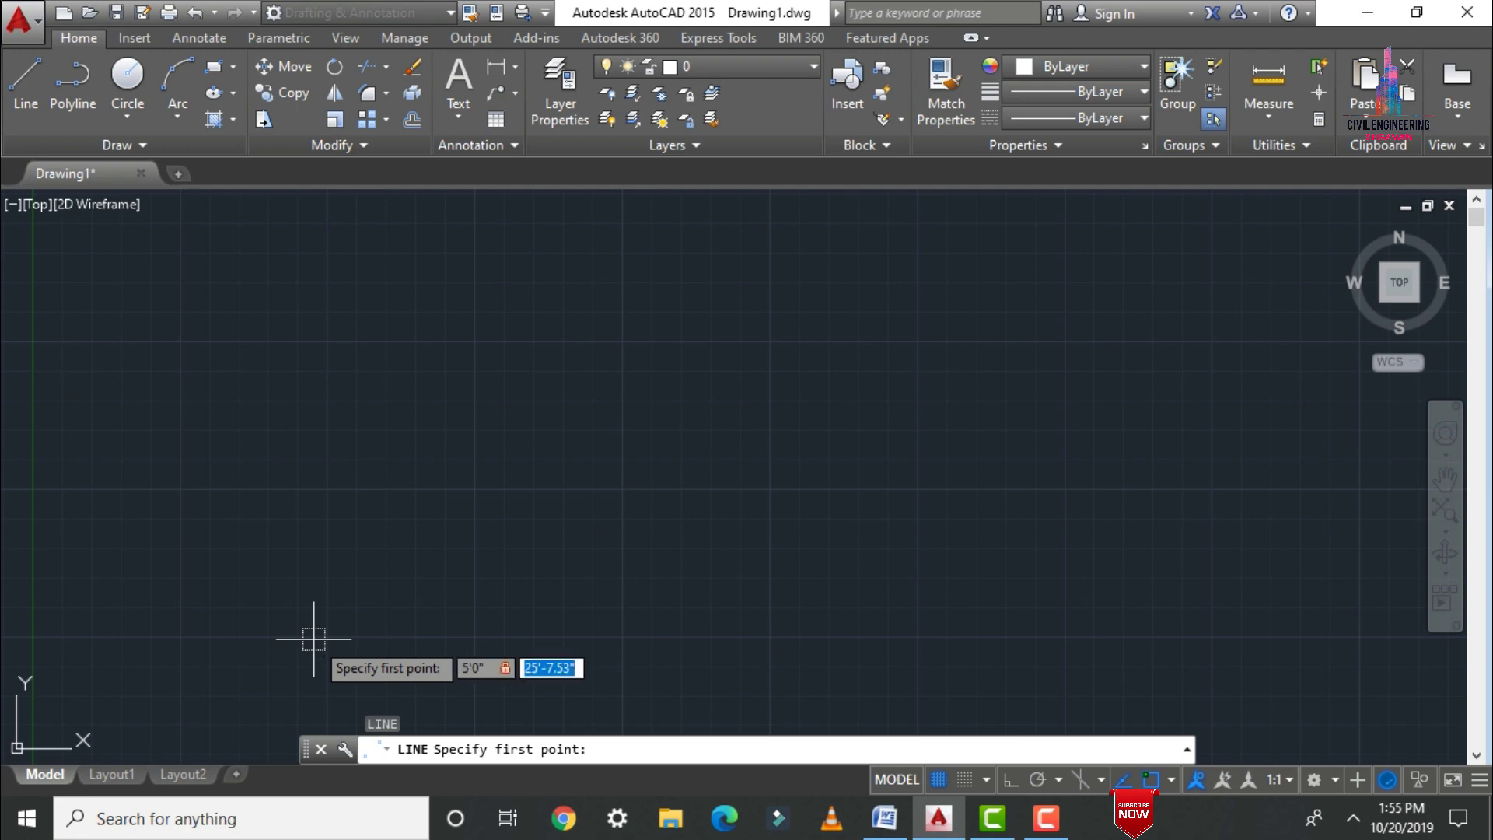
pyautogui.write('5\'0"')
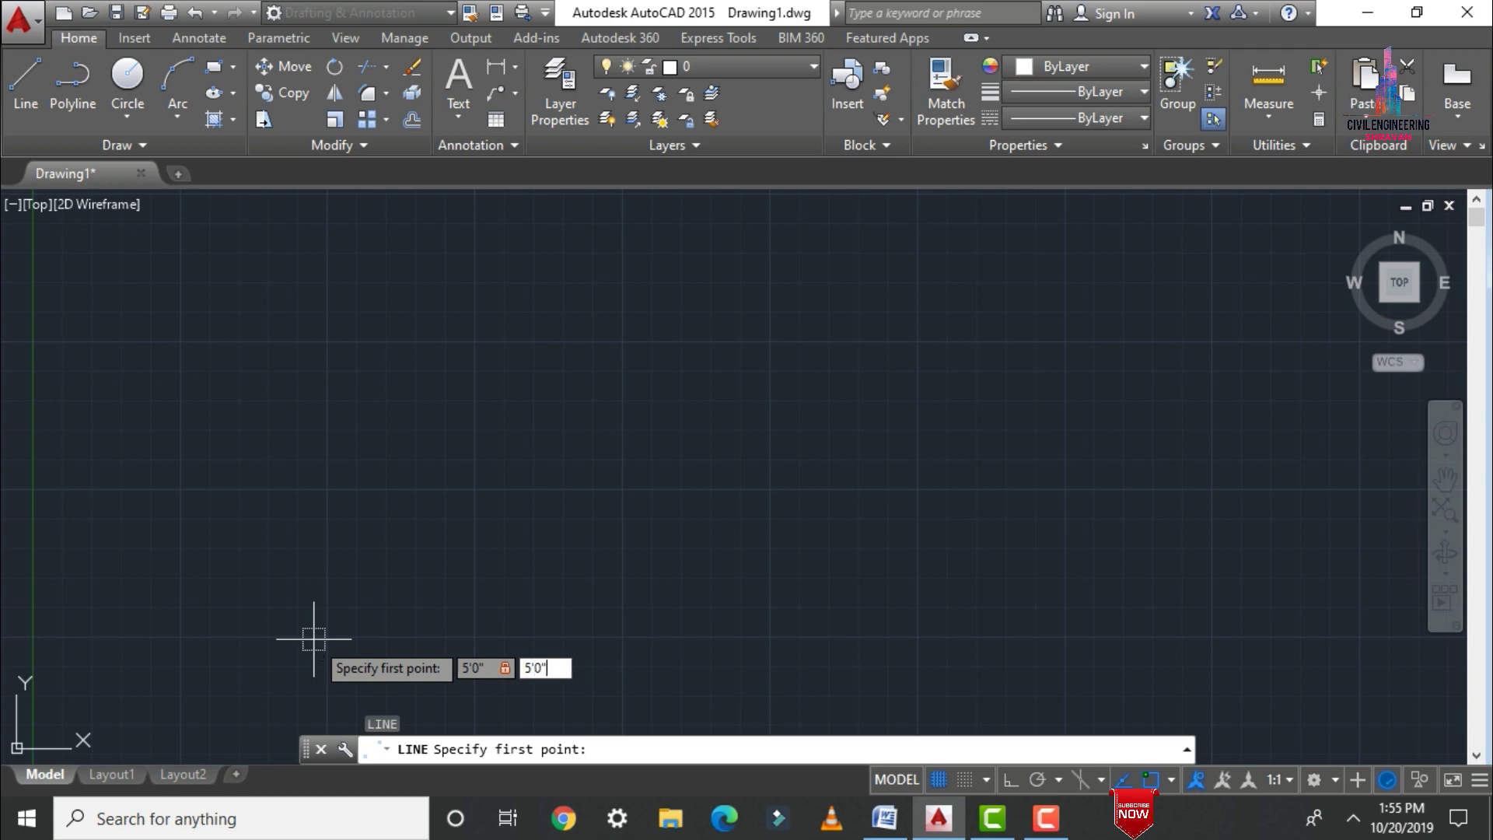
pyautogui.press('Return')
# Turn Ortho mode on and finish the line horizontally toward positive X with a length of 10'0".
pyautogui.scroll(5, 117, 657)
pyautogui.scroll(3, 133, 466)
pyautogui.scroll(-4, 133, 667)
pyautogui.scroll(3, 278, 616)
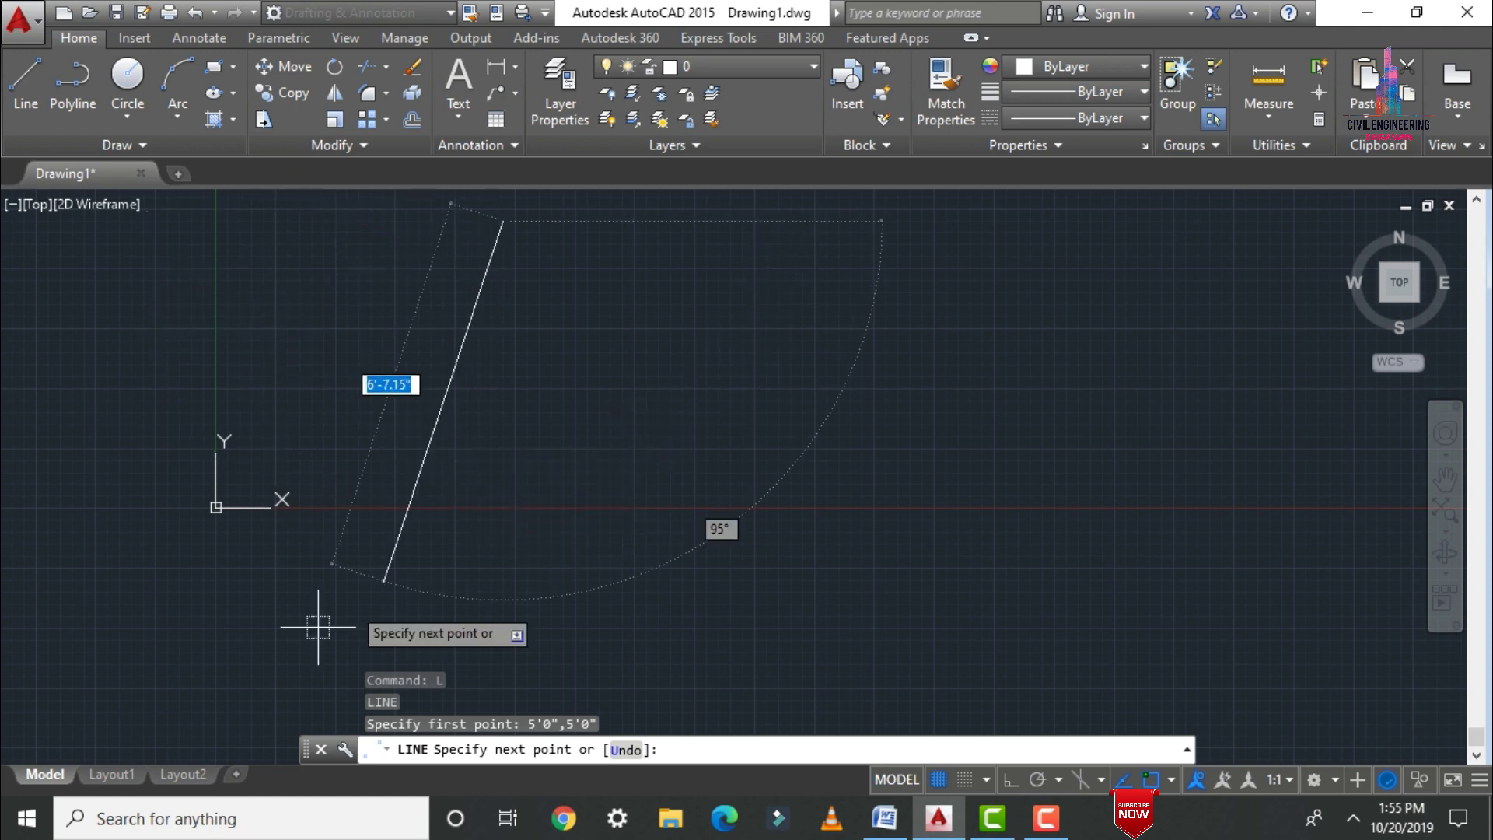
pyautogui.scroll(-5, 502, 335)
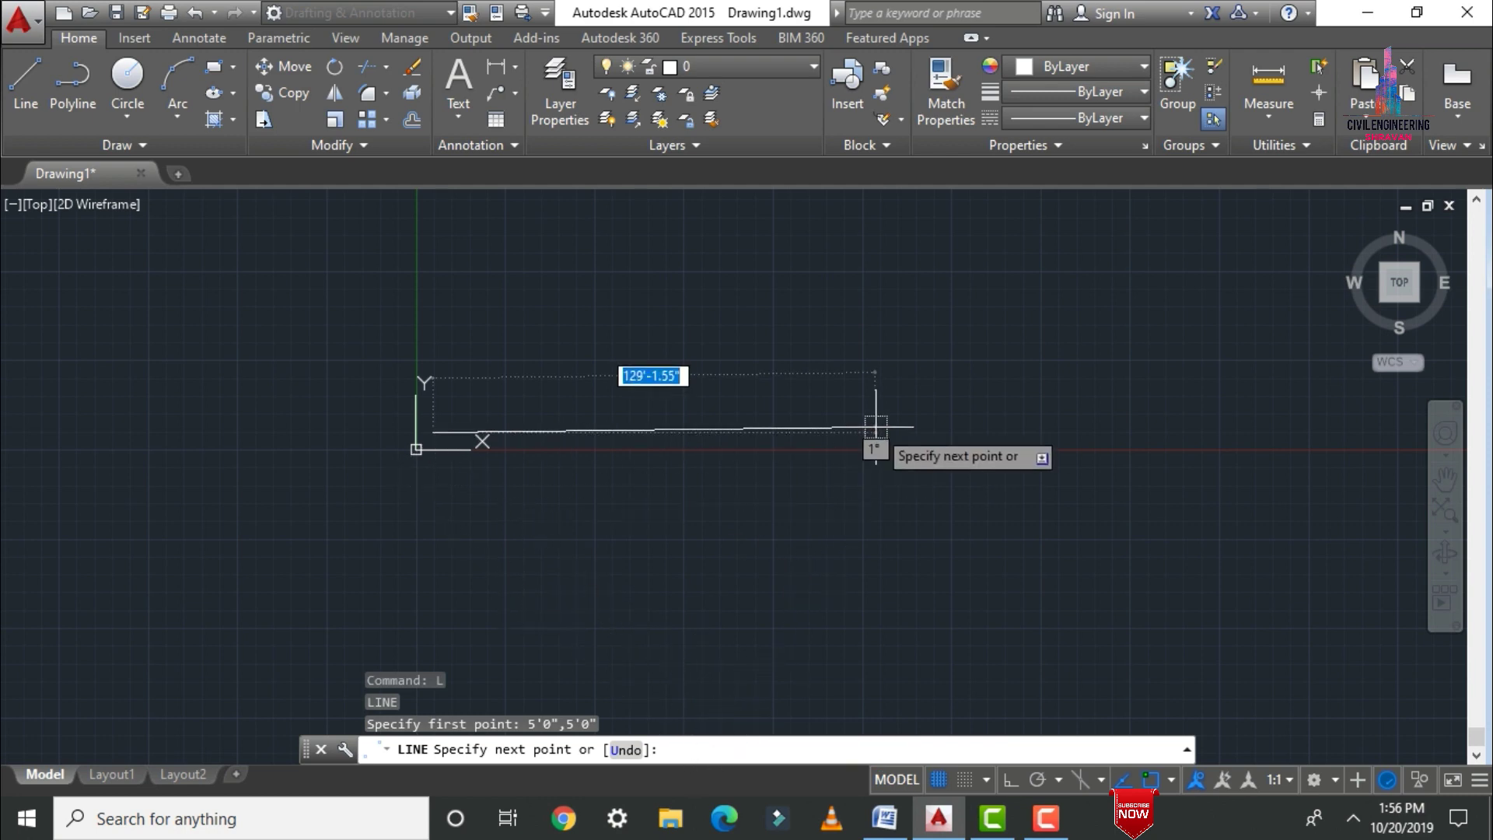
pyautogui.press('F8')
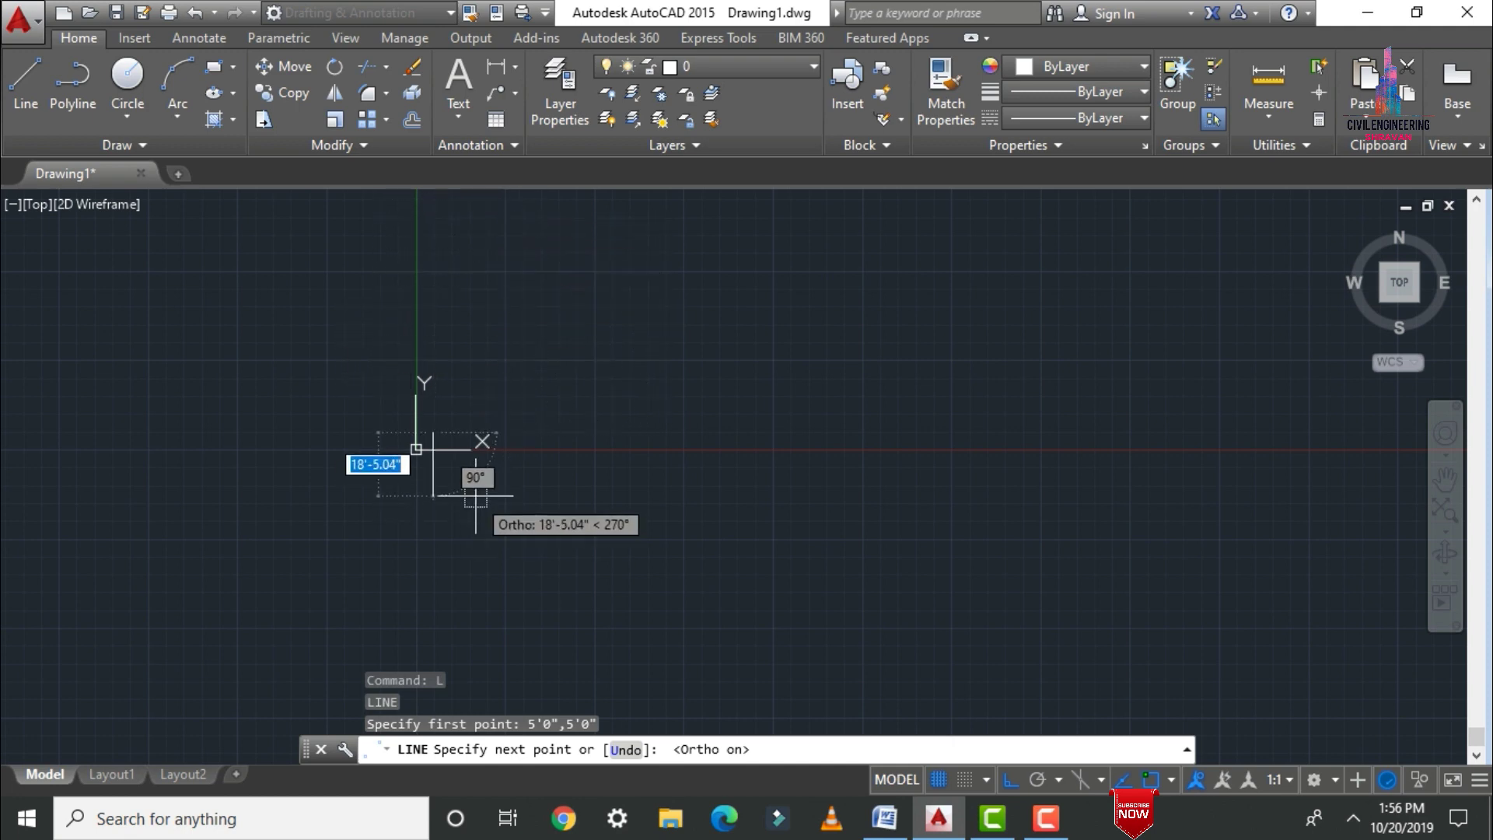
pyautogui.press('F8')
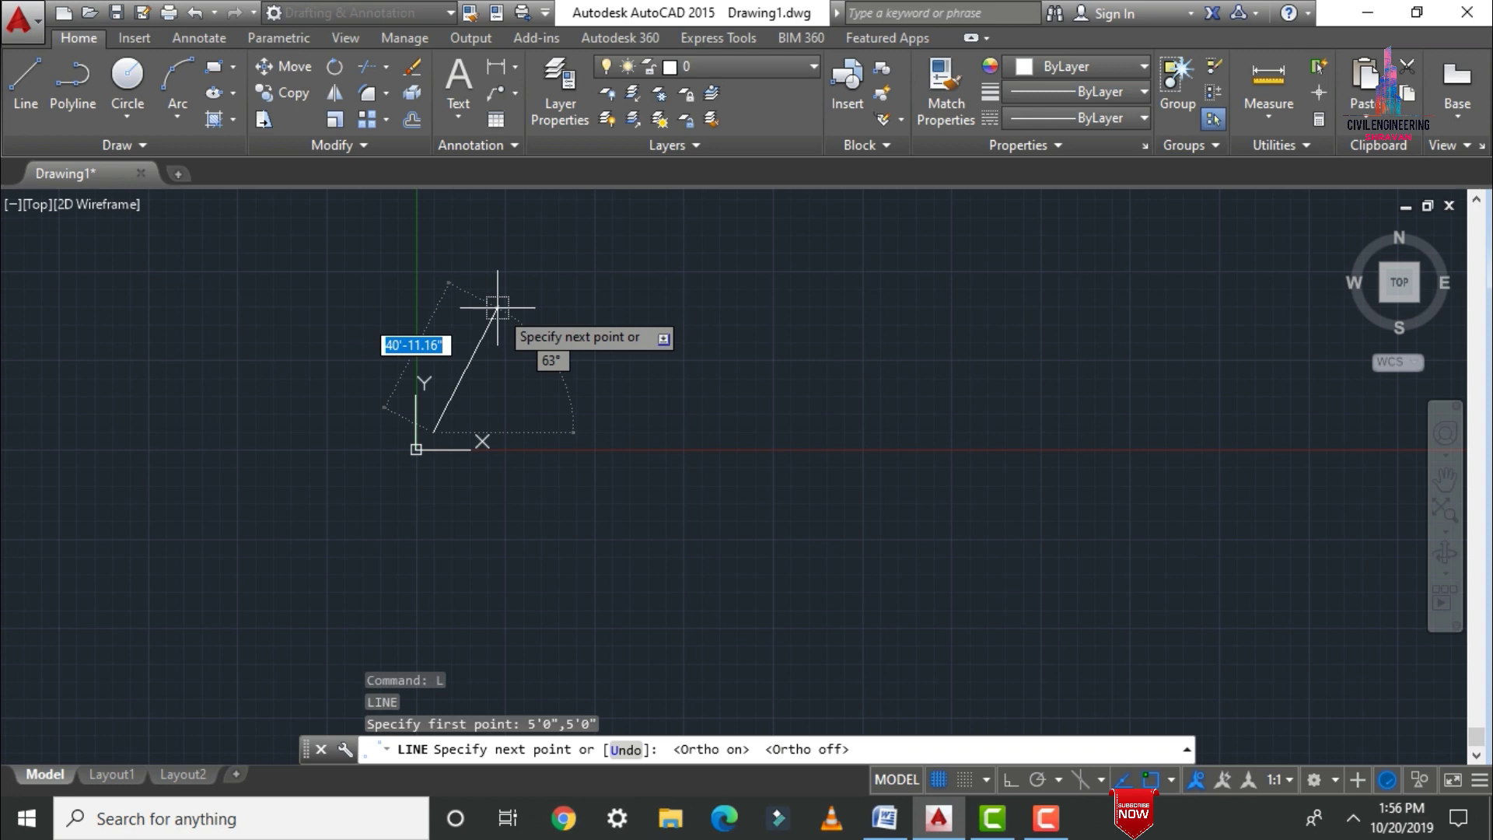
pyautogui.press('F8')
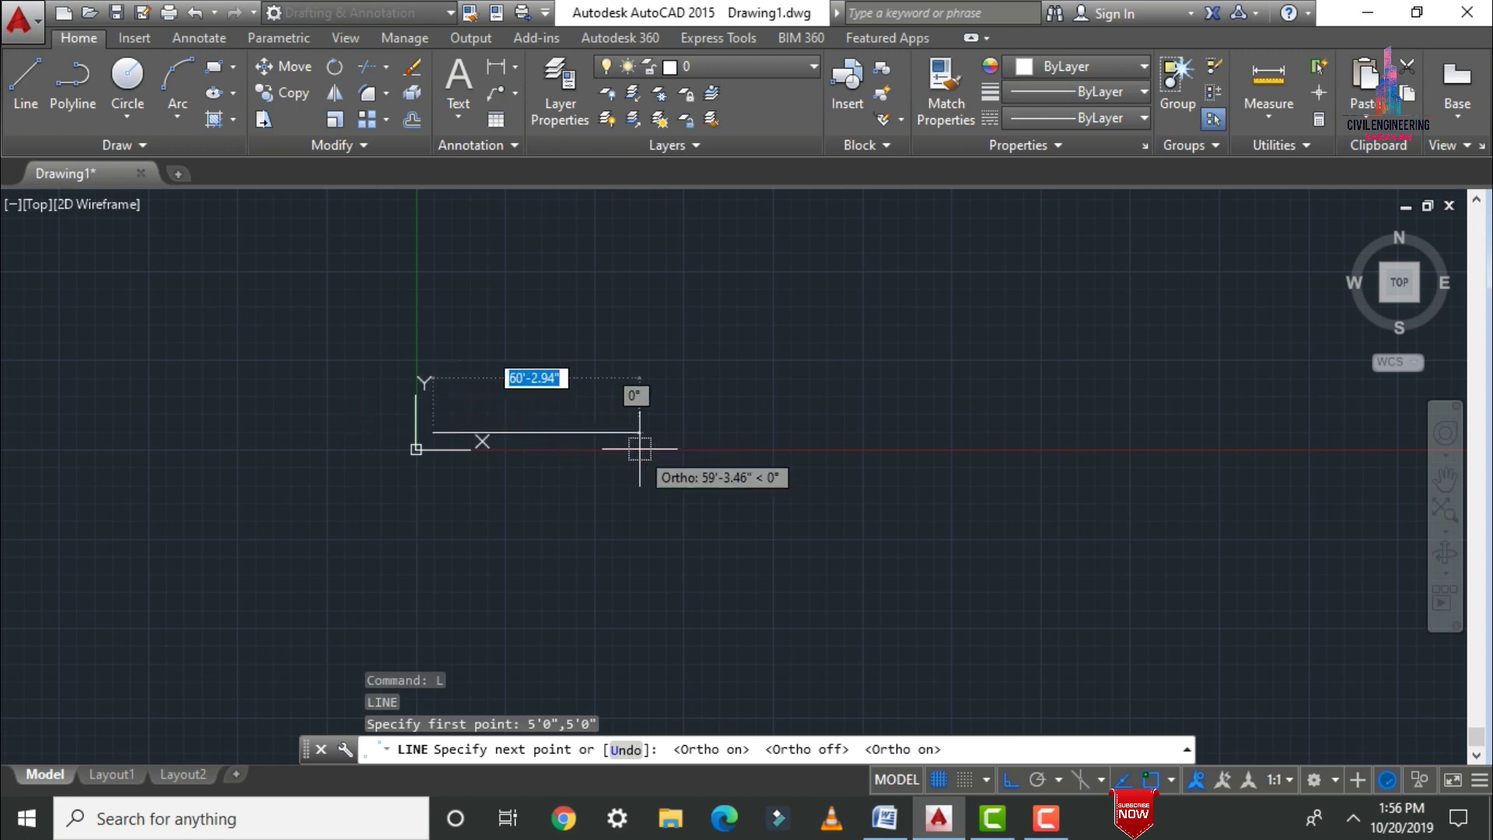
pyautogui.scroll(5, 460, 382)
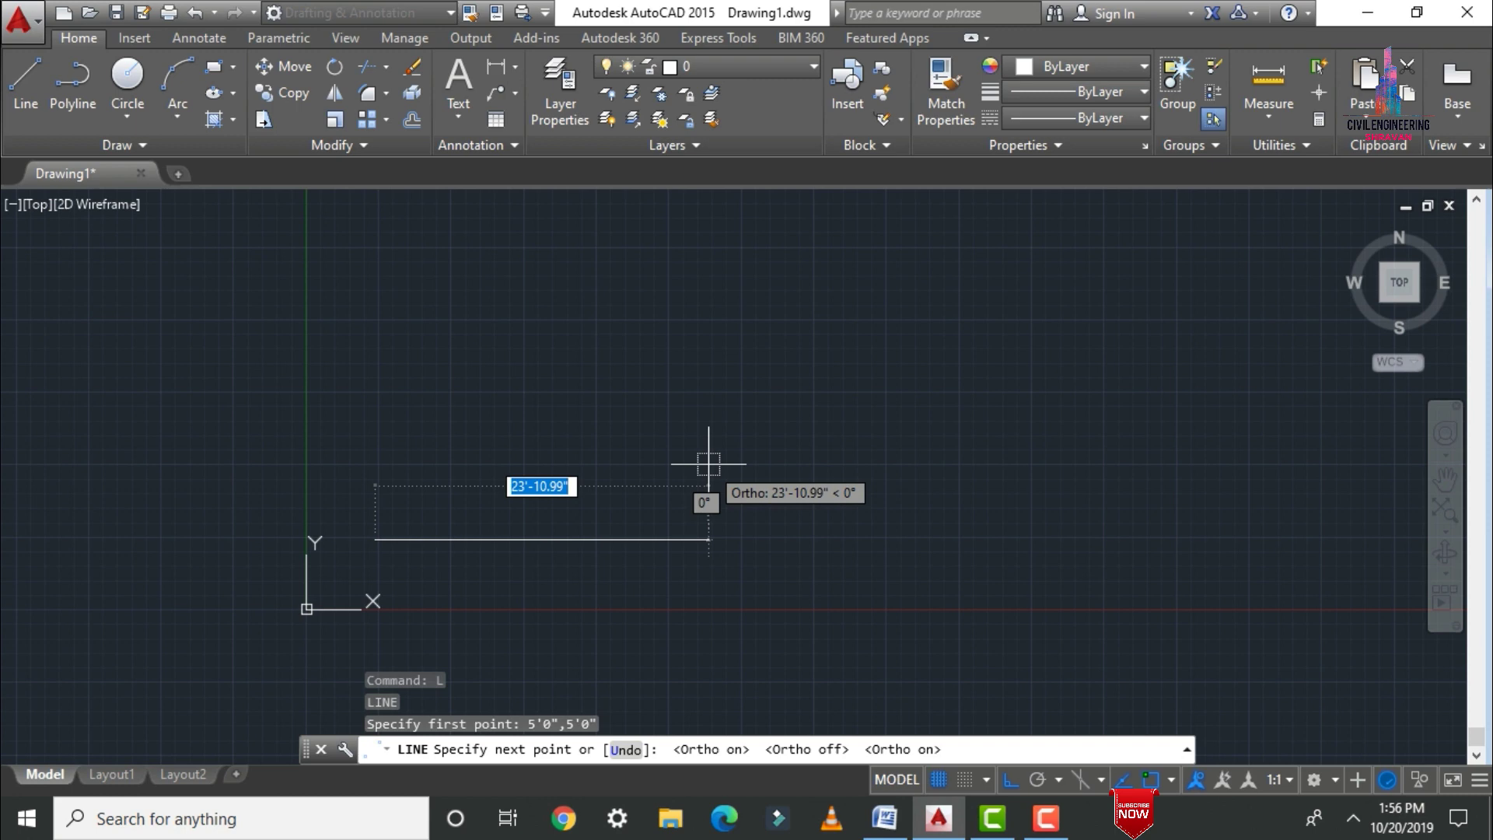
pyautogui.write("10'0")
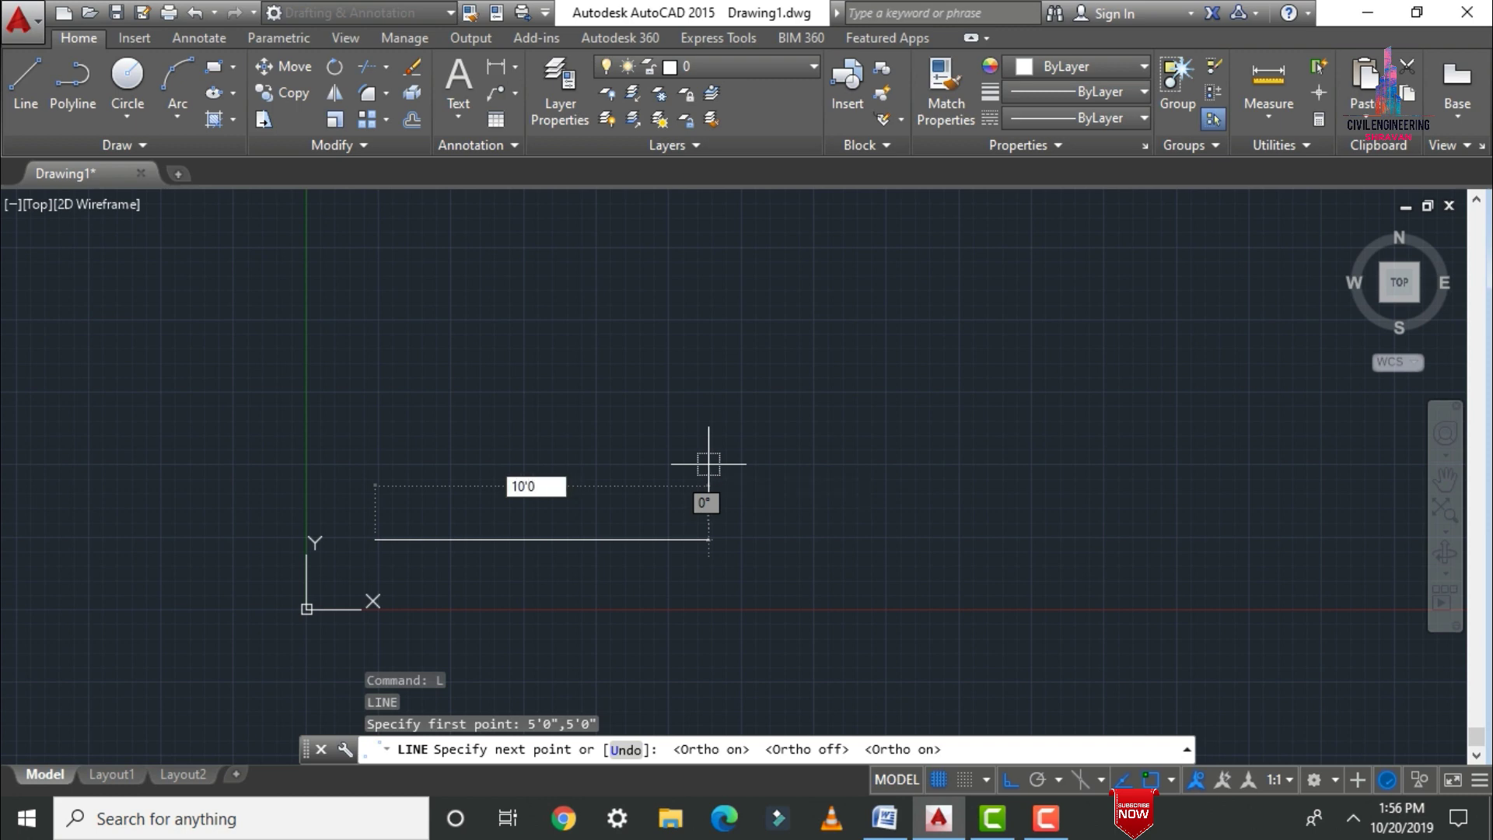
pyautogui.press('Return')
pyautogui.press('Escape')
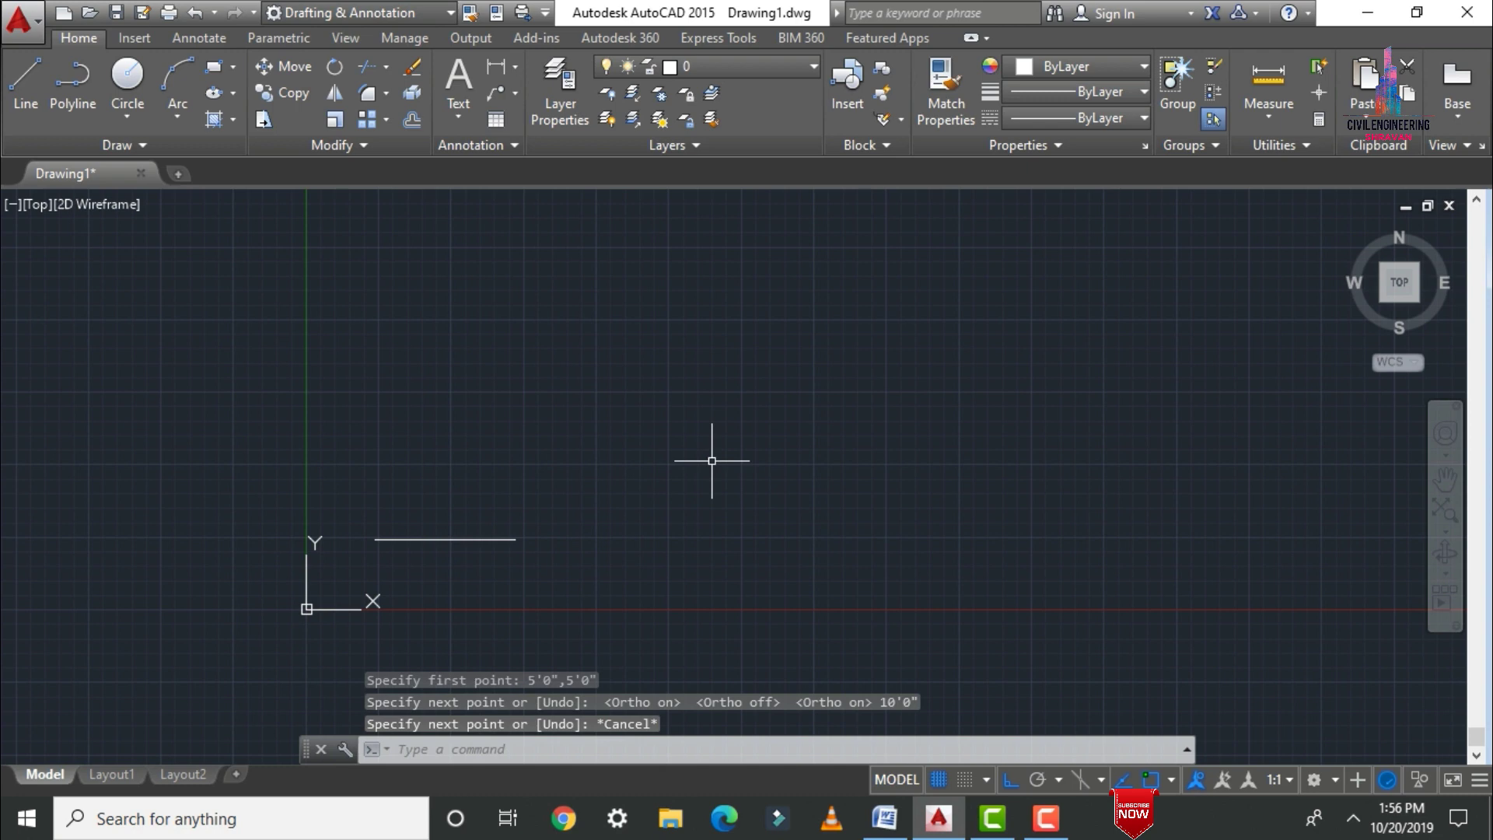
# Add a linear dimension between the horizontal line's two endpoints, placing the dimension line above it.
pyautogui.scroll(5, 334, 542)
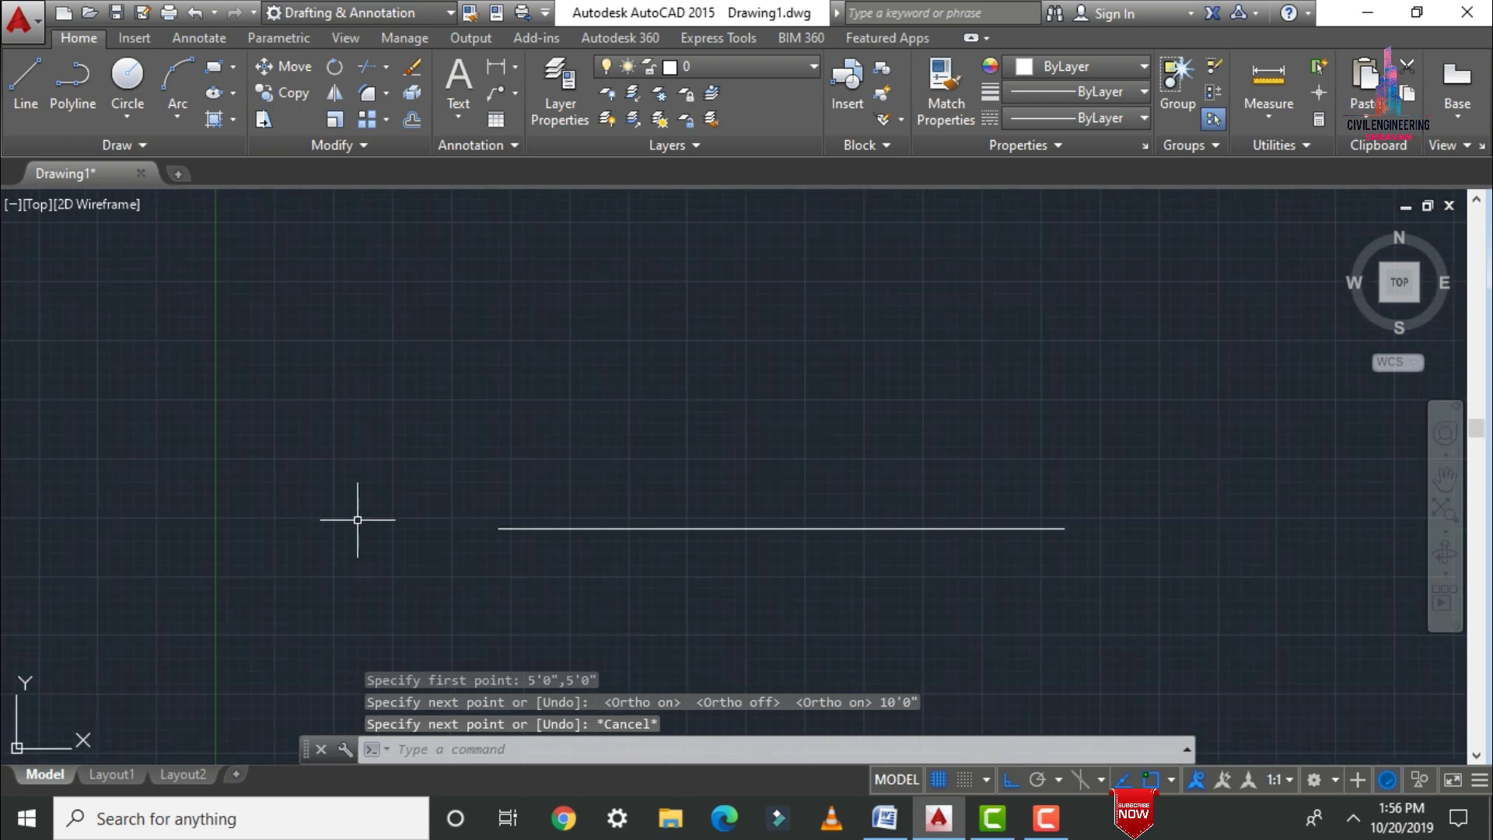
pyautogui.scroll(-2, 695, 467)
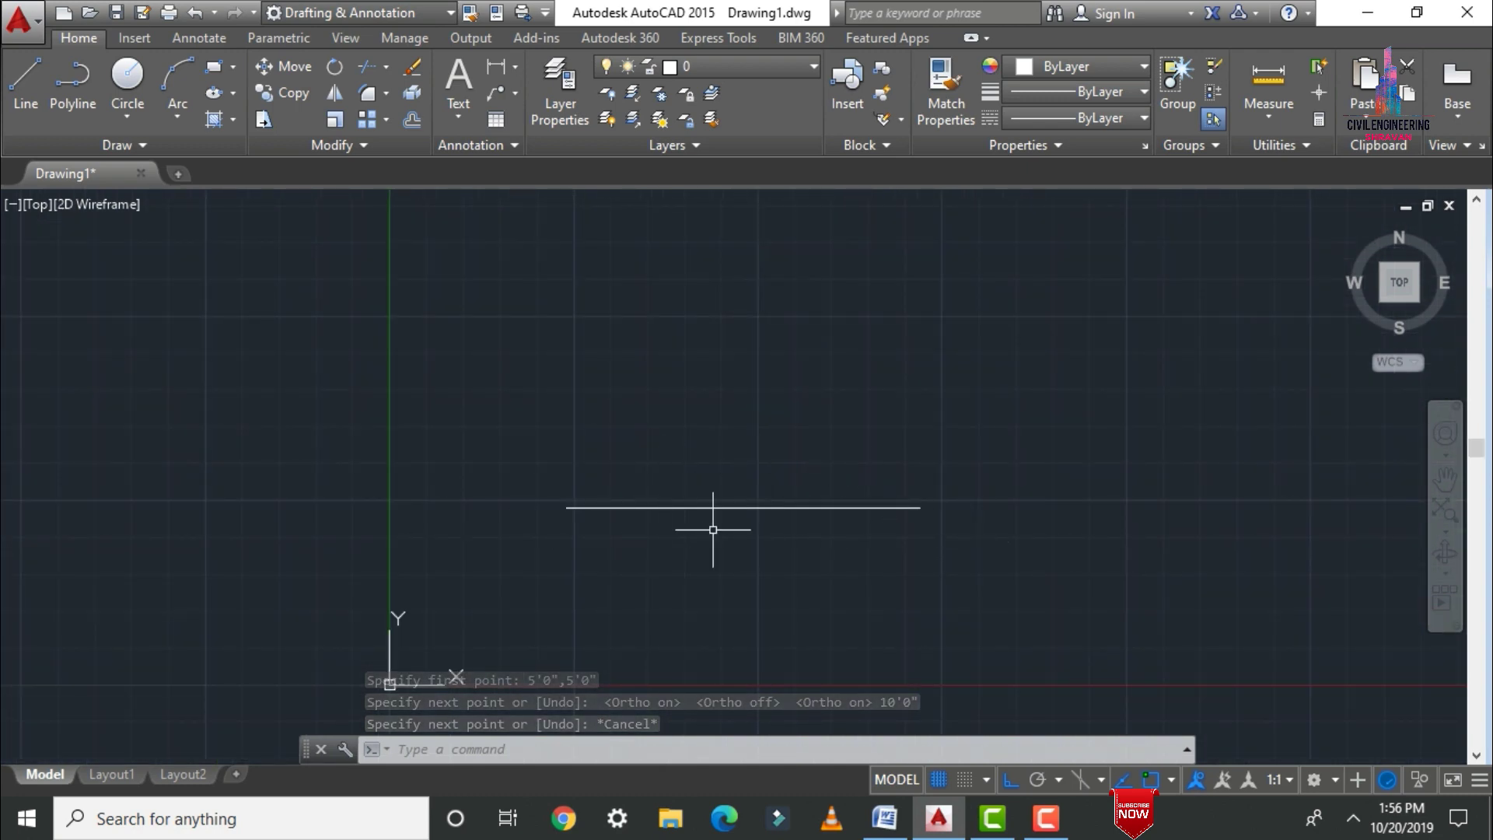
pyautogui.scroll(2, 786, 544)
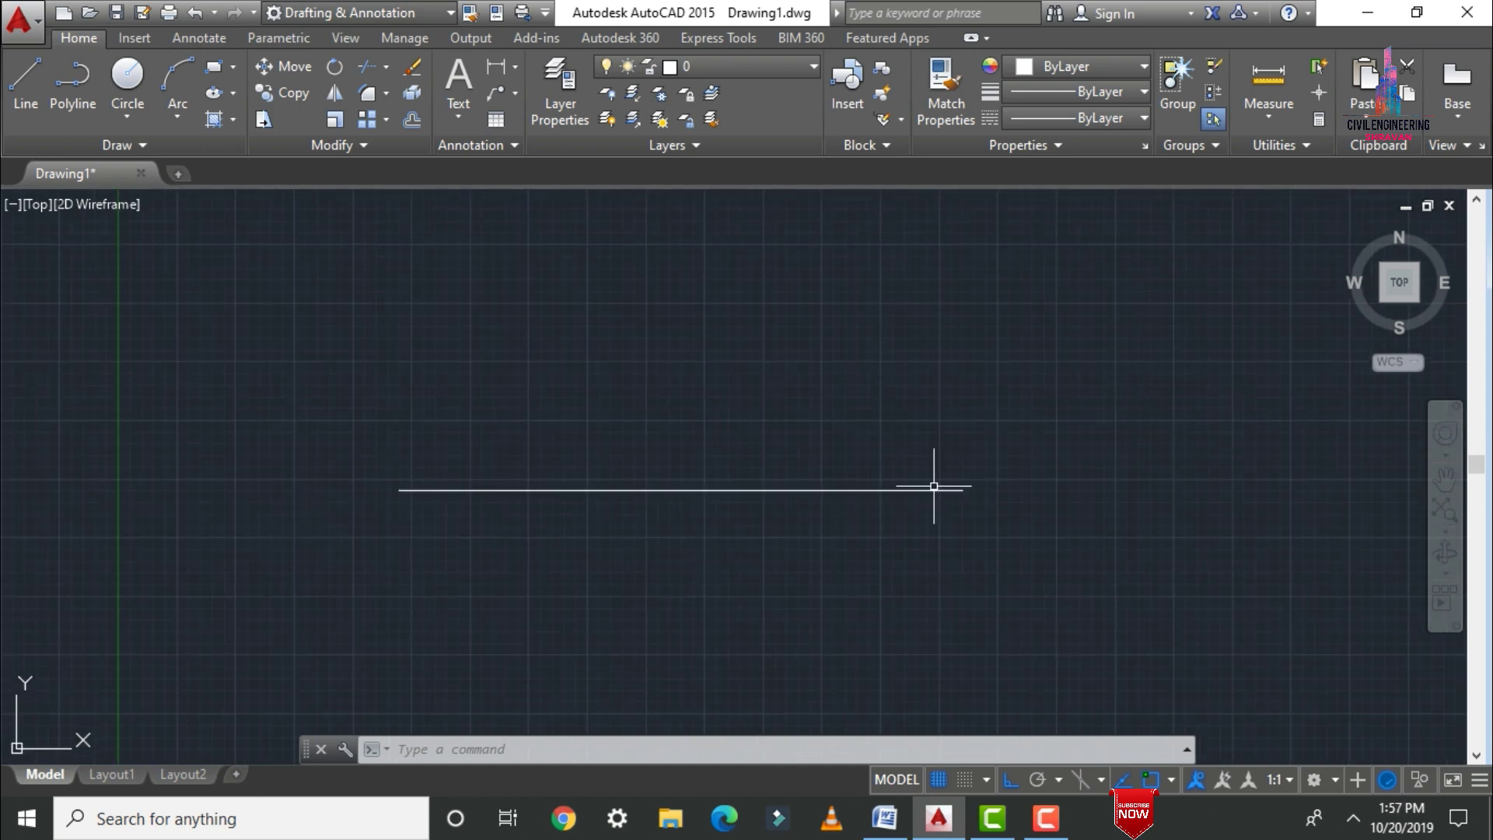
pyautogui.click(495, 66)
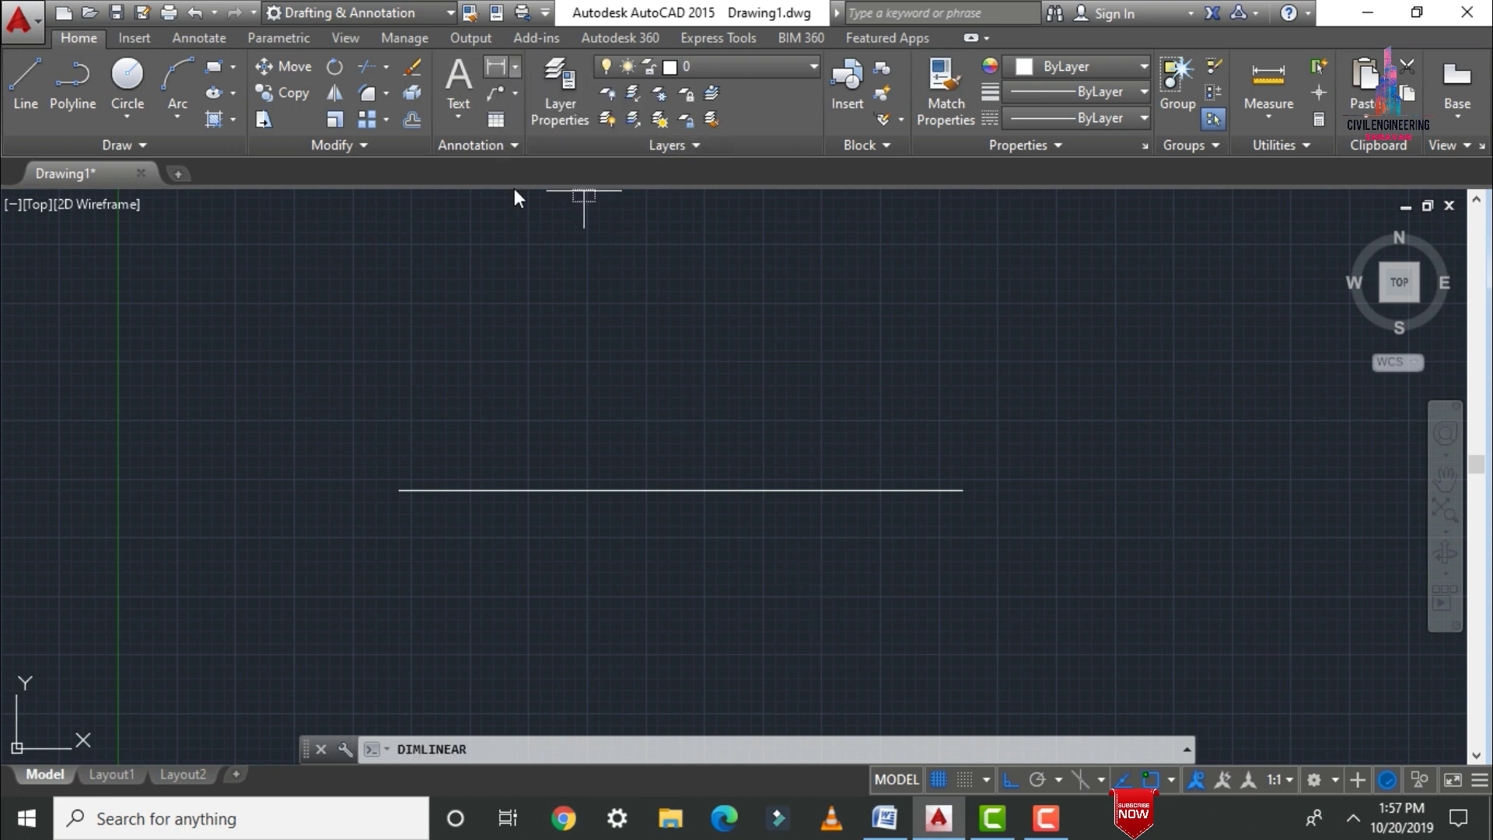
pyautogui.click(397, 490)
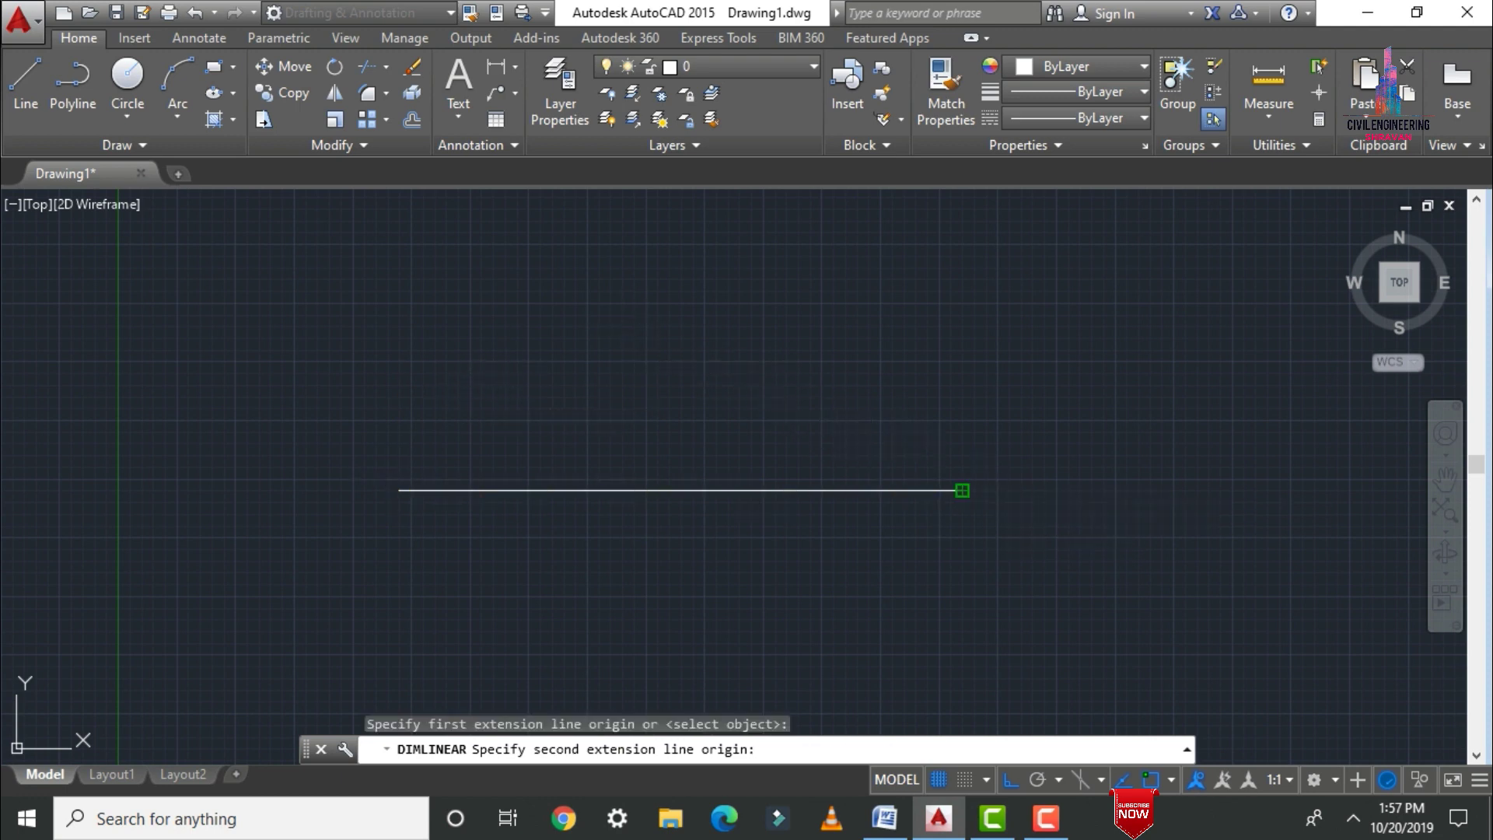
pyautogui.click(963, 490)
pyautogui.click(792, 400)
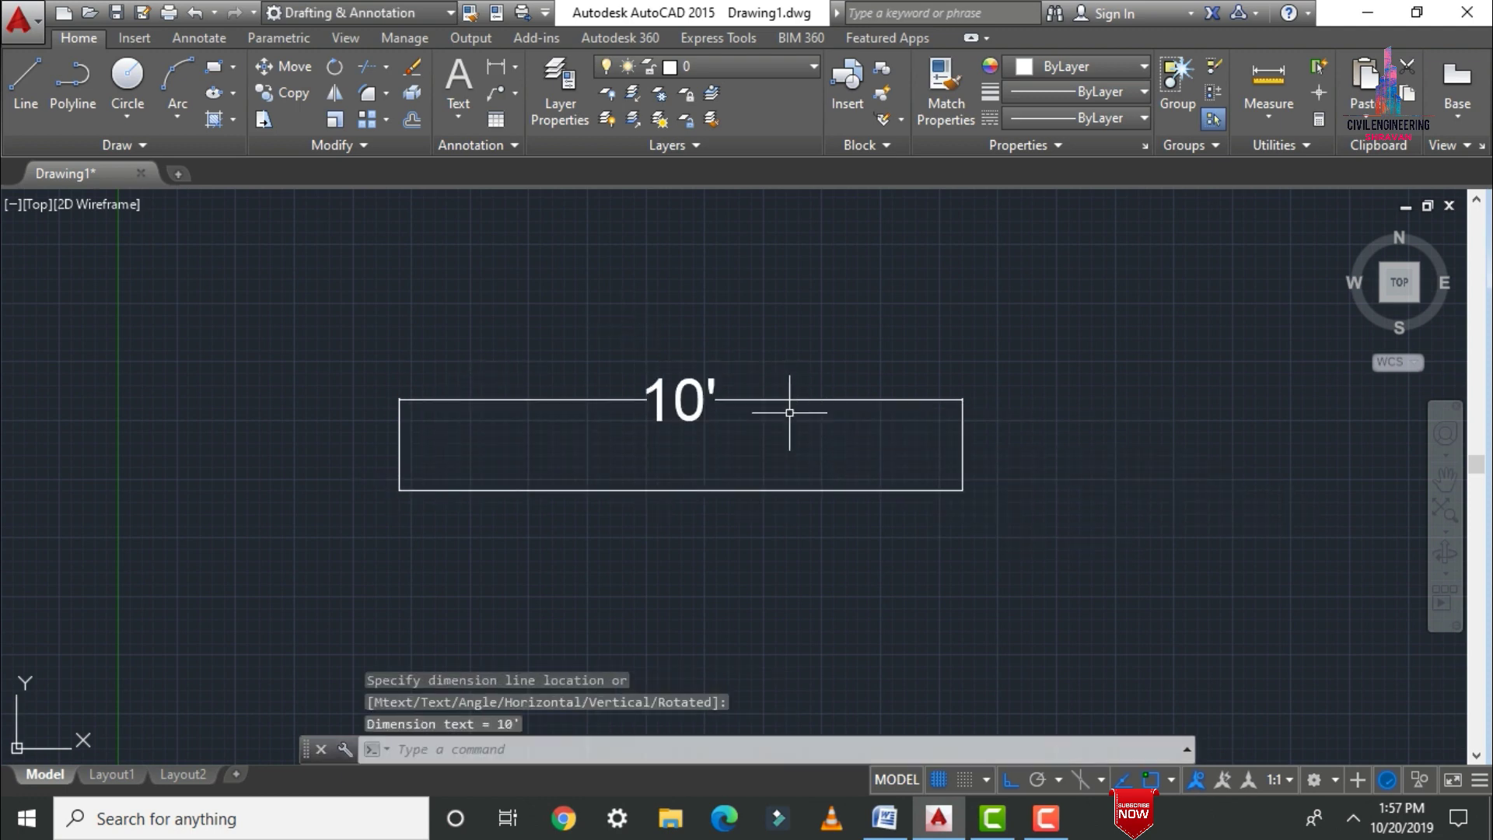
# Draw a horizontal line 5'0" long above the dimensioned 10' line, starting in line with its left end.
pyautogui.scroll(-3, 603, 596)
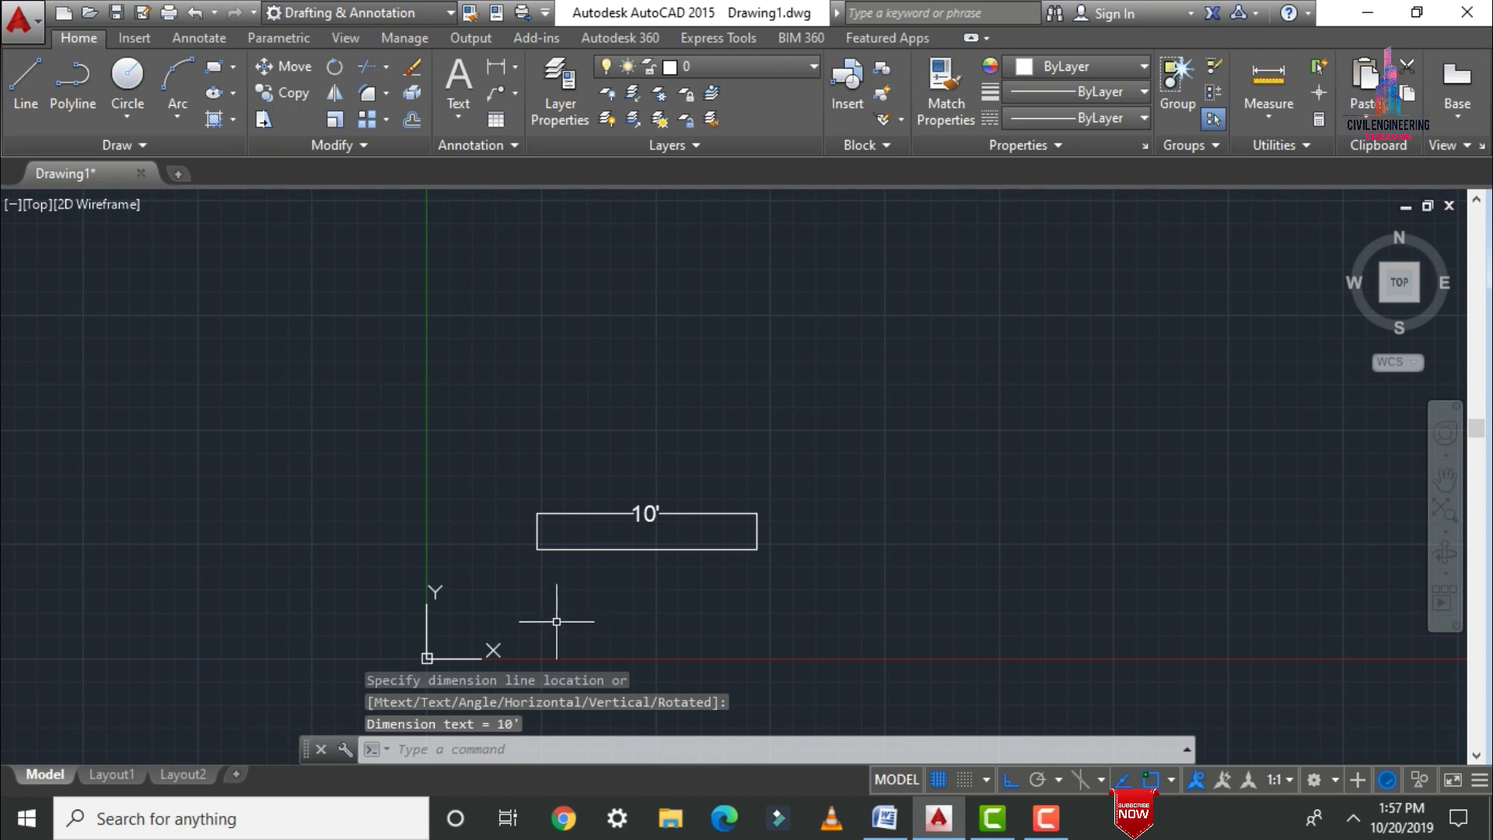
pyautogui.write('l')
pyautogui.press('Return')
pyautogui.click(537, 424)
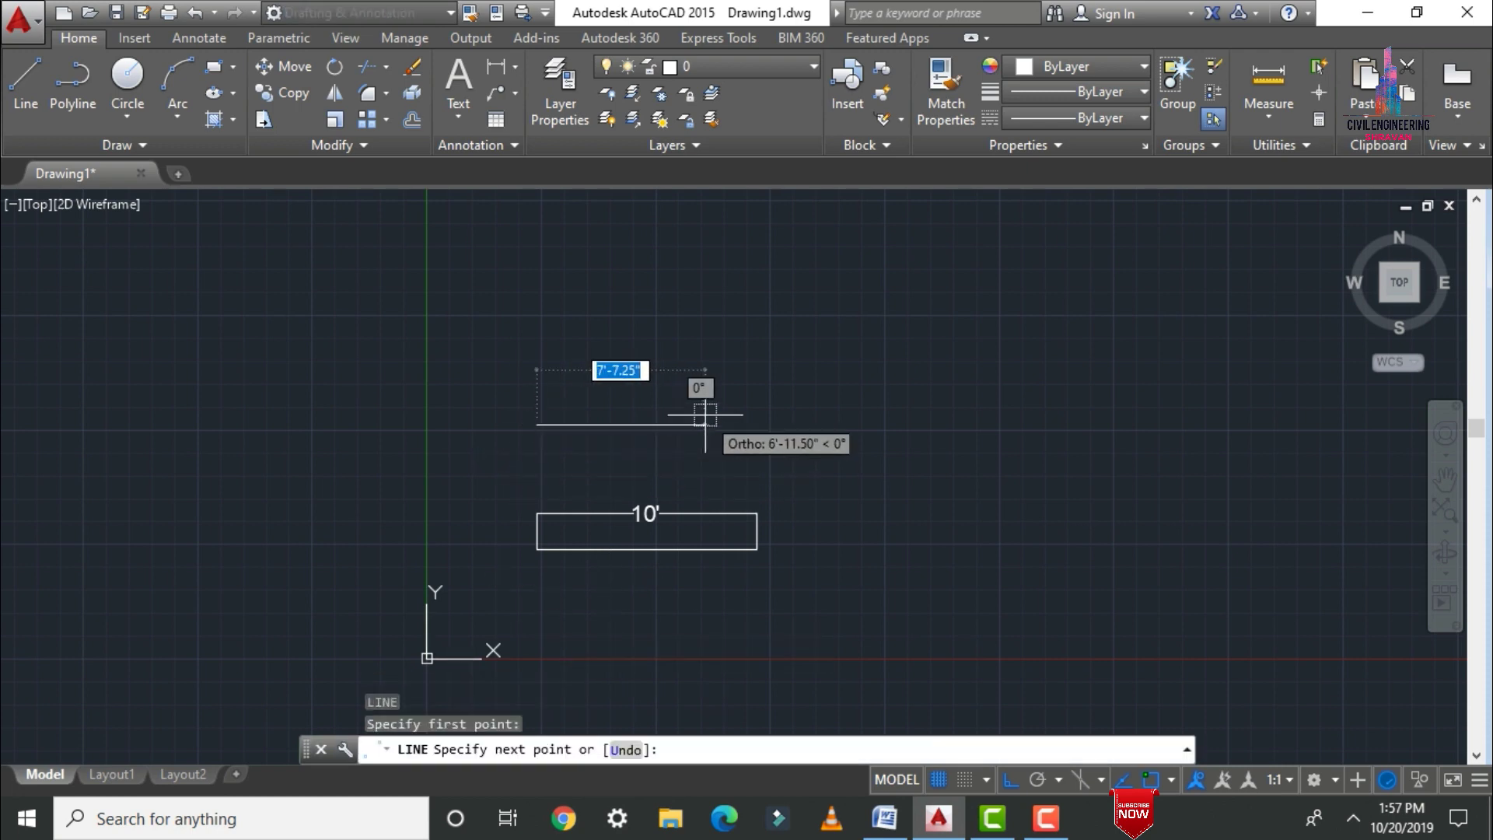
pyautogui.write('5')
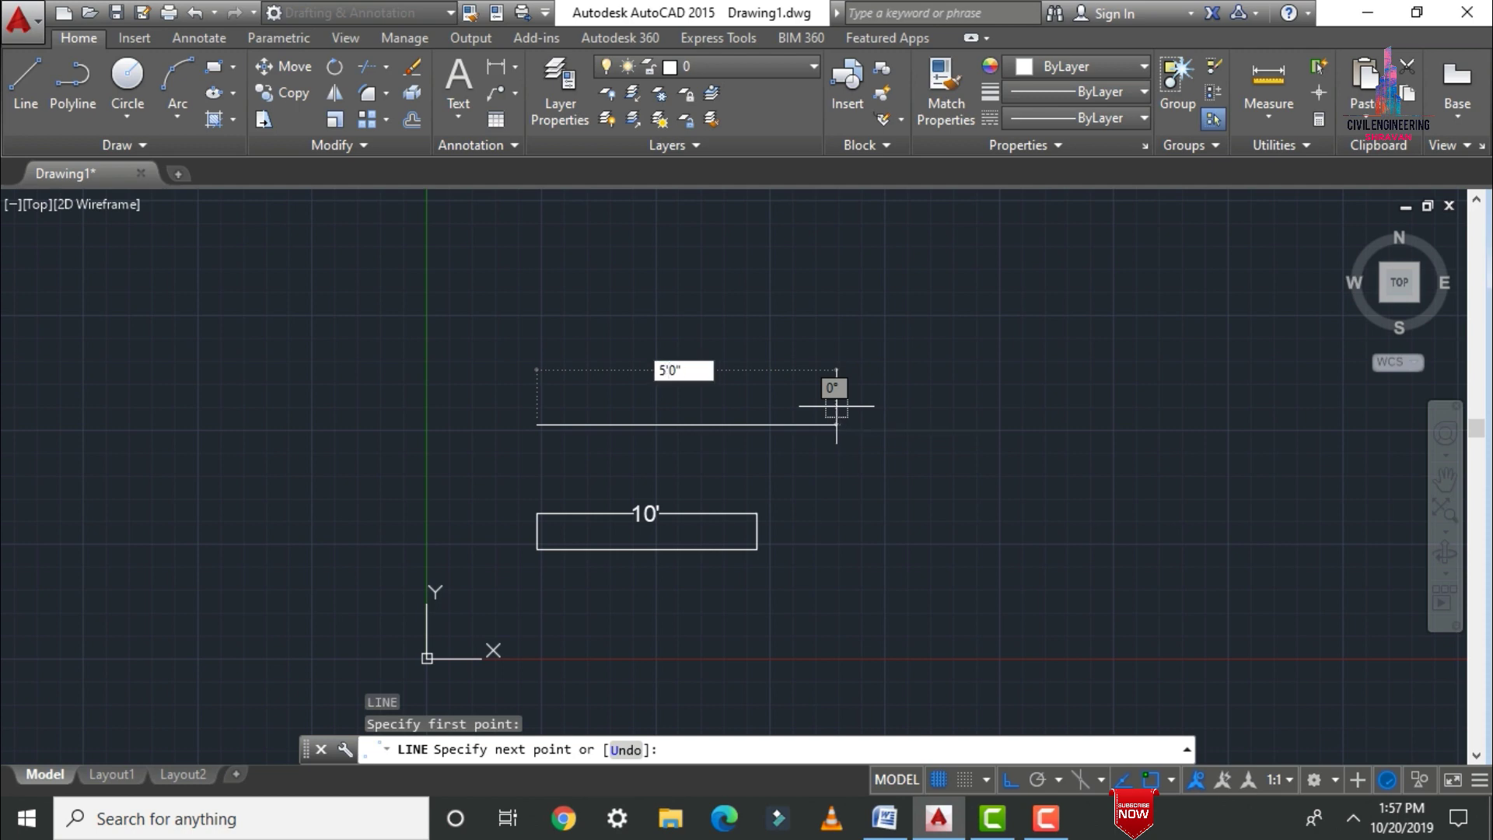
pyautogui.write('\'0"')
pyautogui.press('Return')
pyautogui.press('Escape')
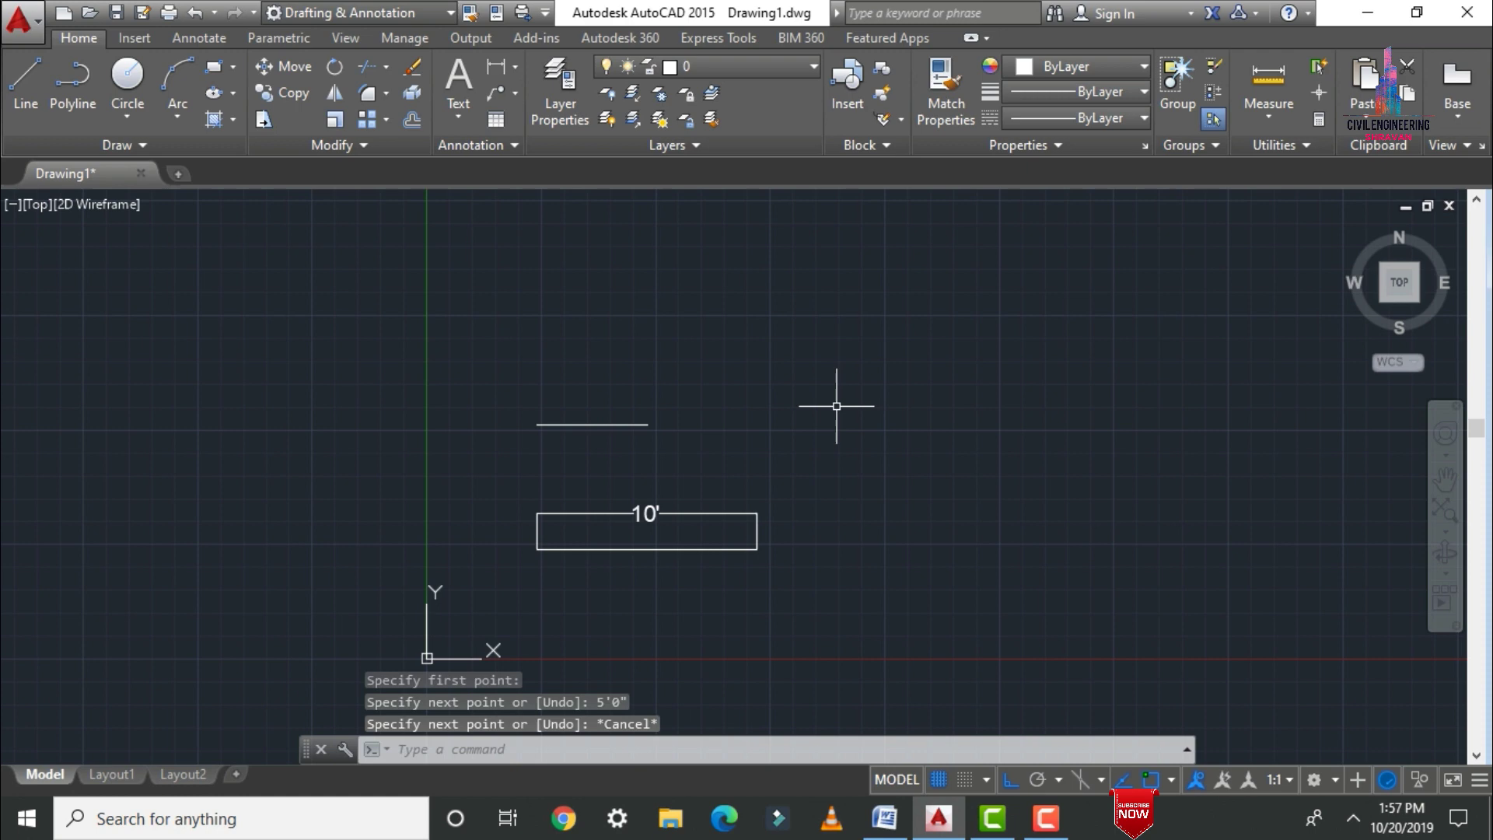
# Draw a second horizontal line 15'0" long toward positive X, starting to the right of the 5' line.
pyautogui.press('Return')
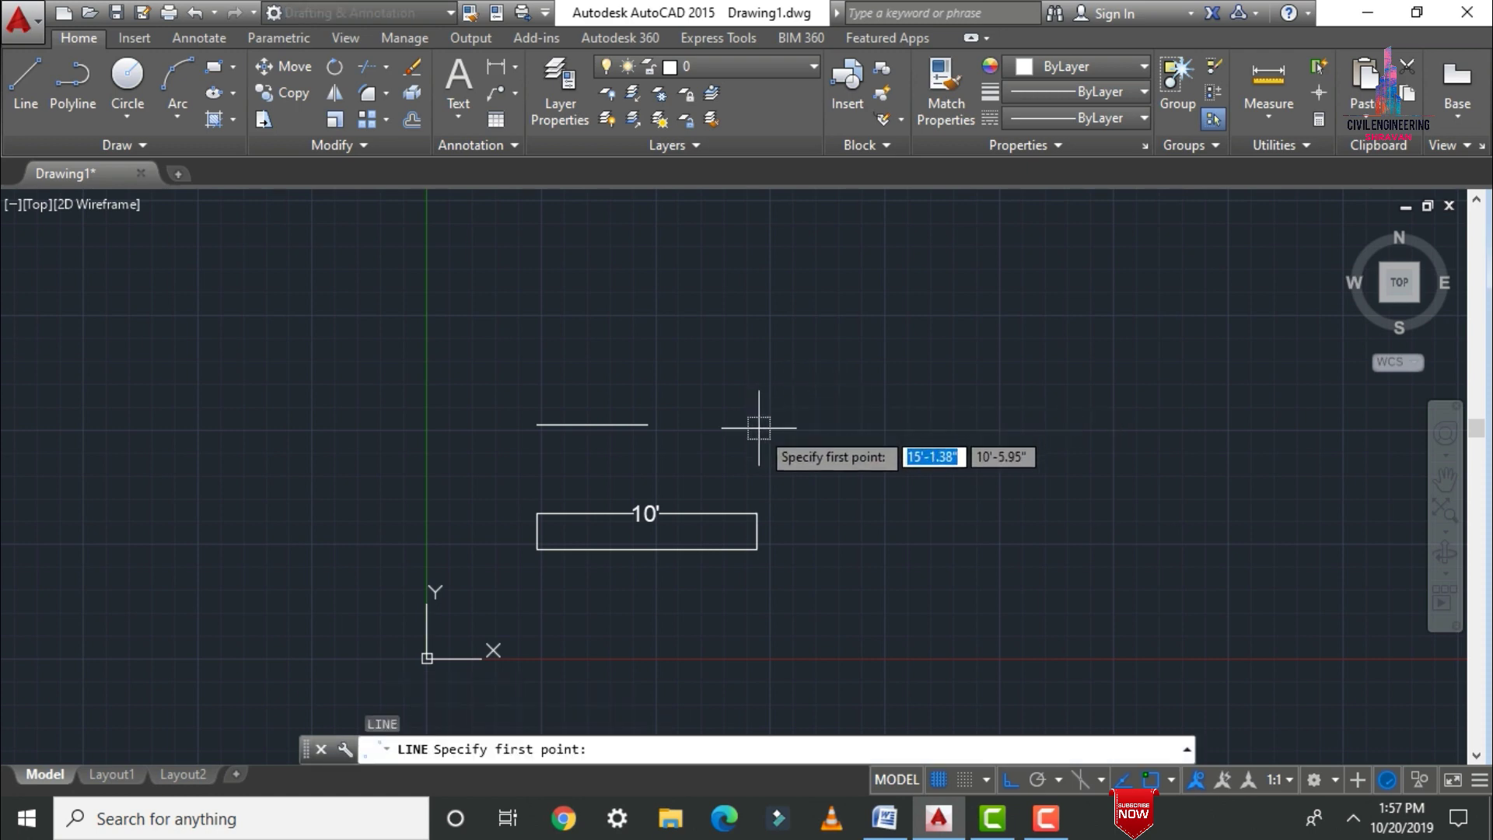
pyautogui.click(758, 427)
pyautogui.write('1')
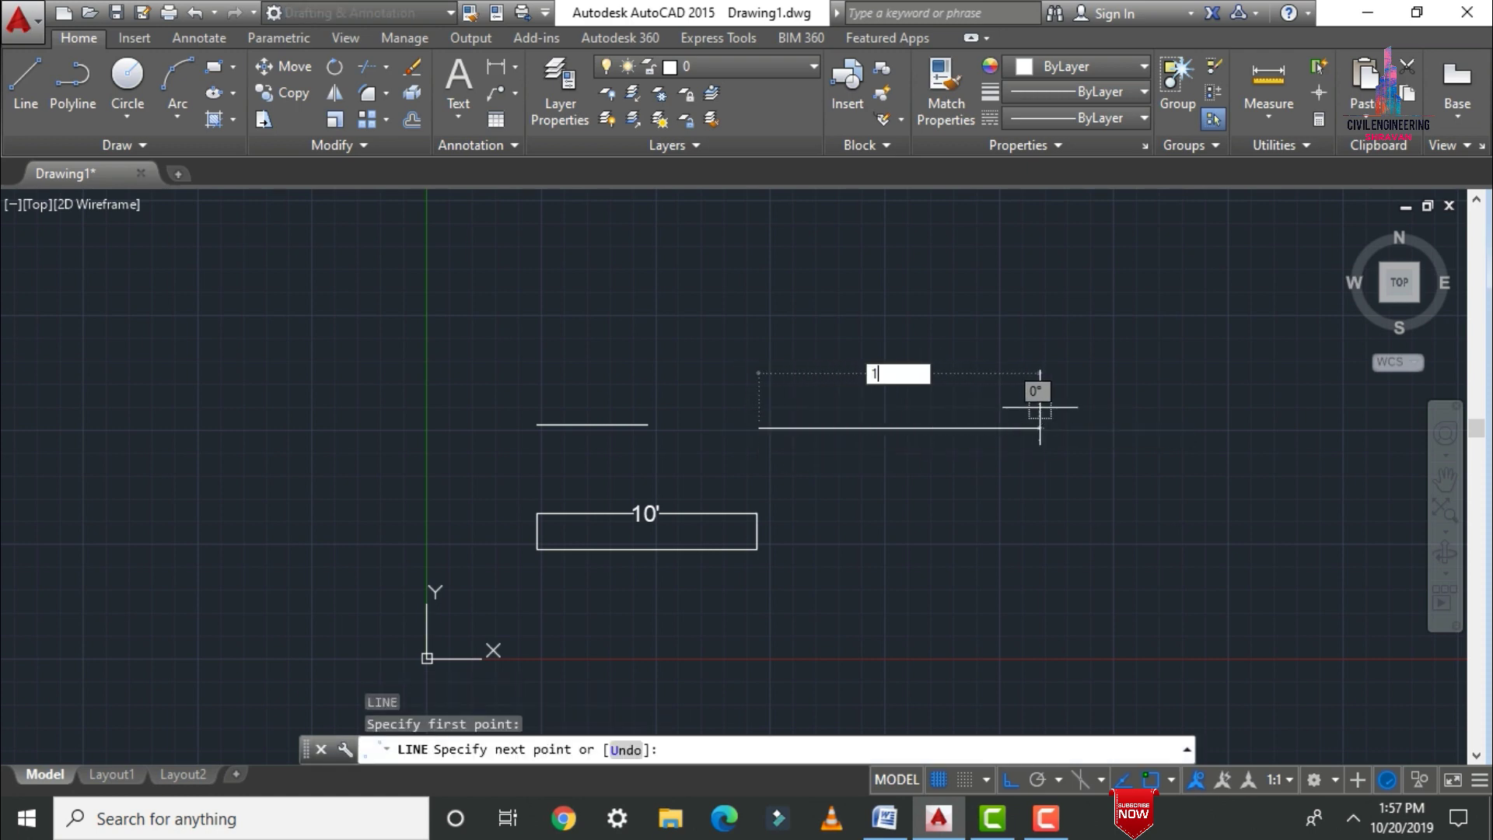
pyautogui.write("5'0")
pyautogui.press('Return')
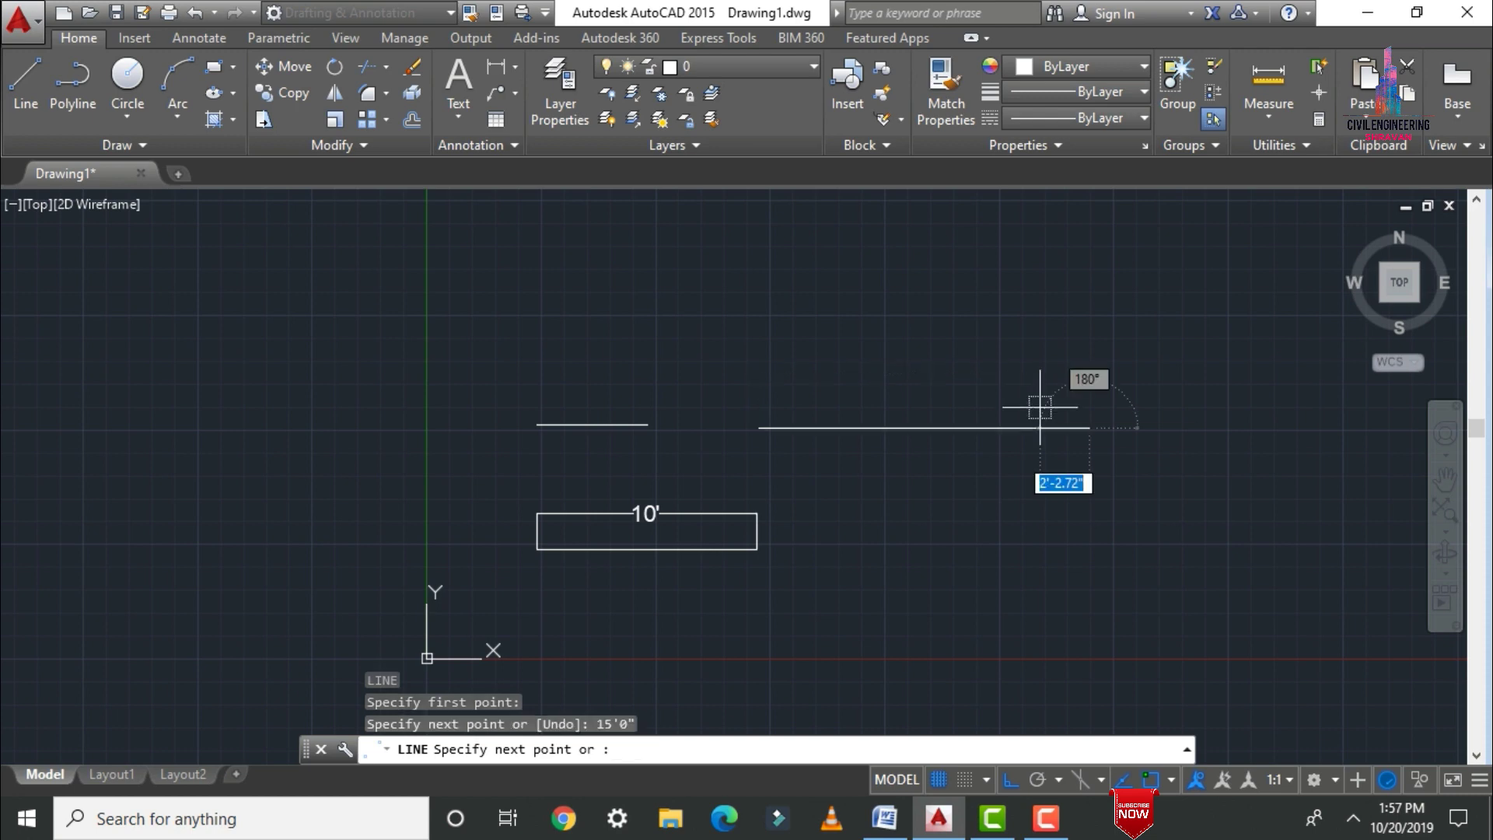
pyautogui.press('Escape')
# Add a linear dimension between the endpoints of the 5' line, placing the dimension line above it.
pyautogui.scroll(2, 901, 412)
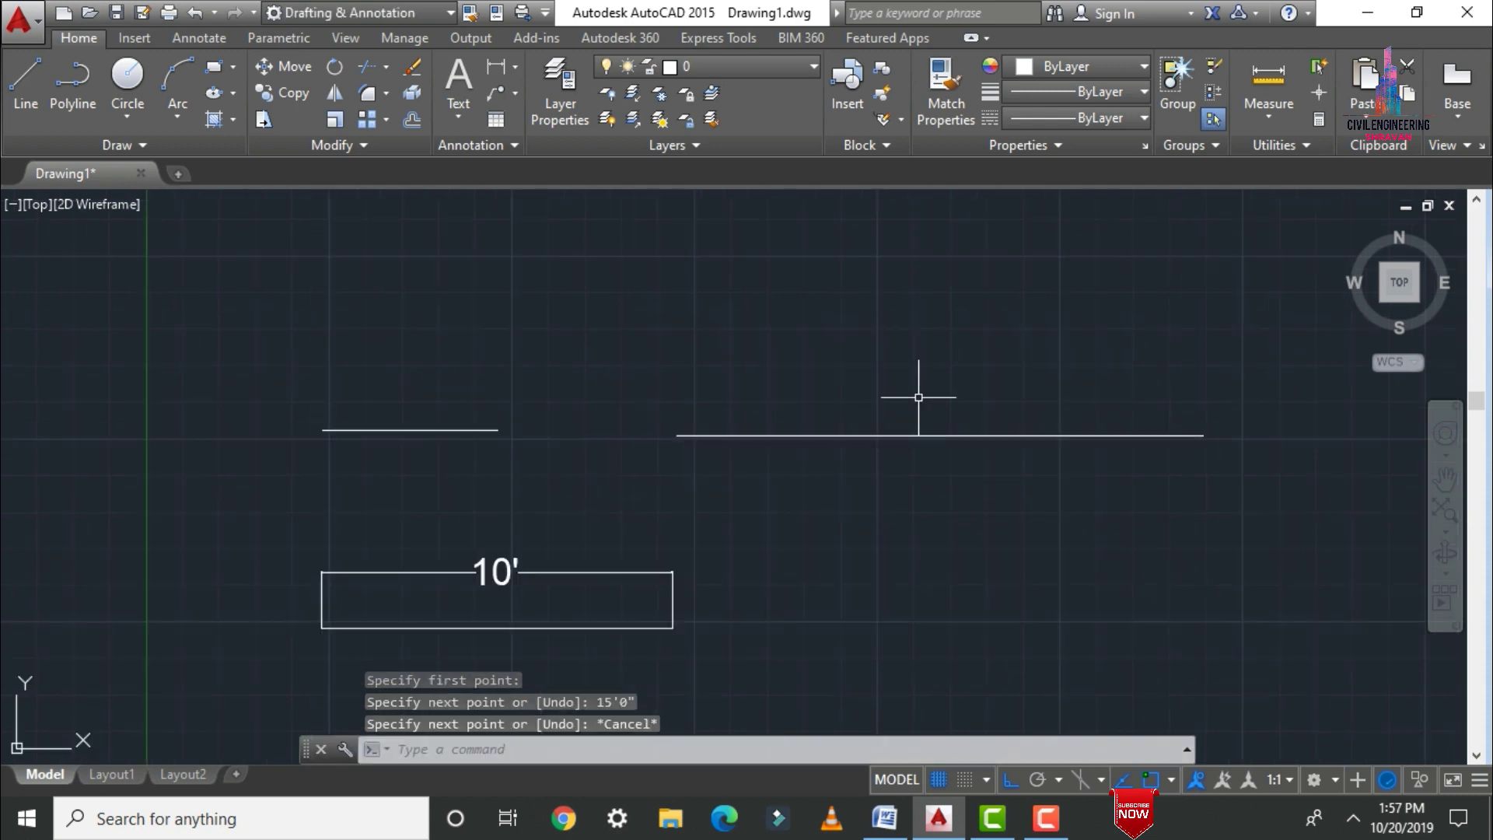
pyautogui.click(496, 67)
pyautogui.click(320, 427)
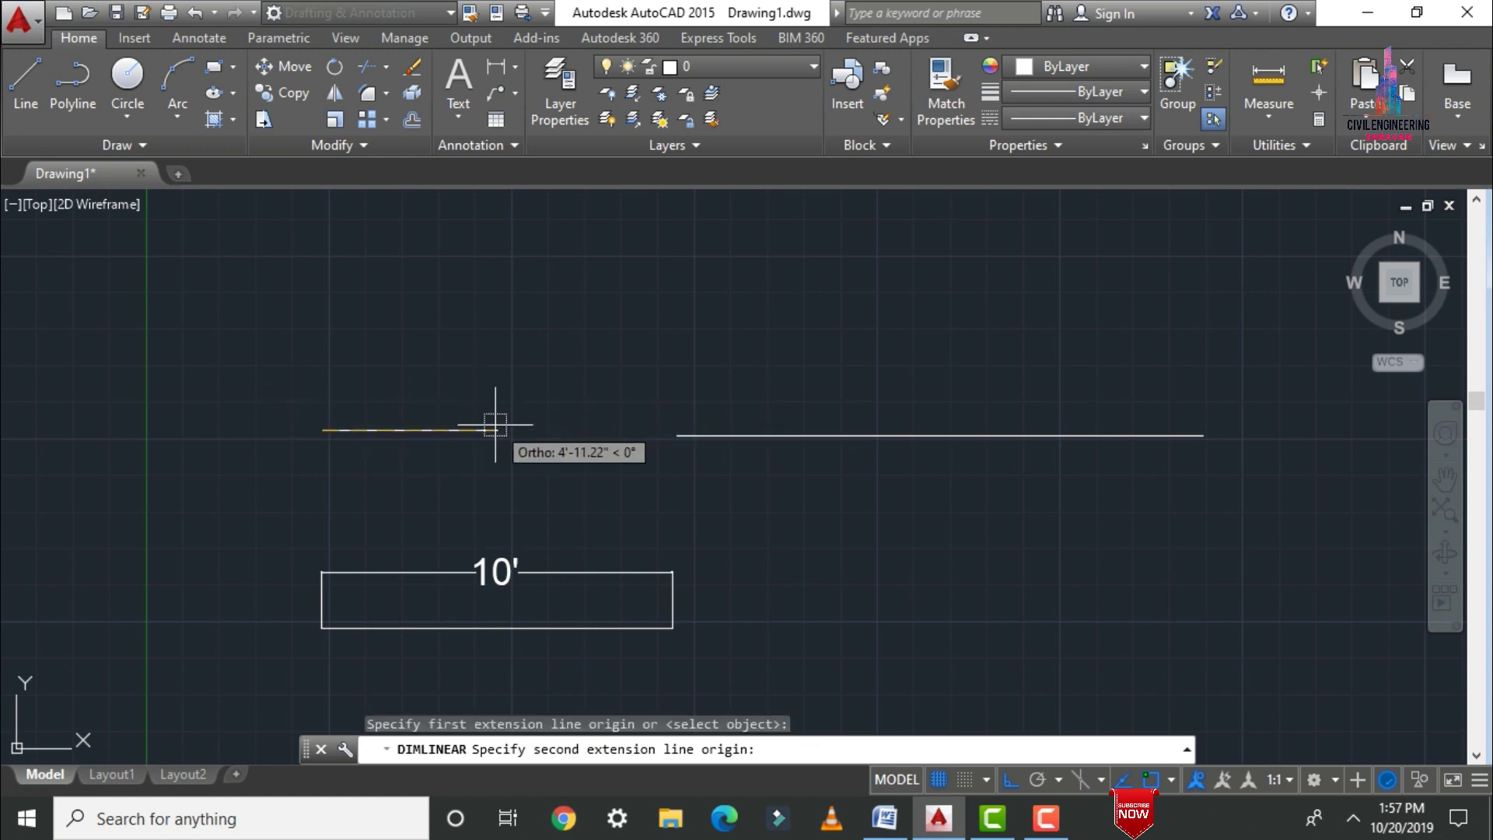
pyautogui.click(496, 427)
pyautogui.click(454, 398)
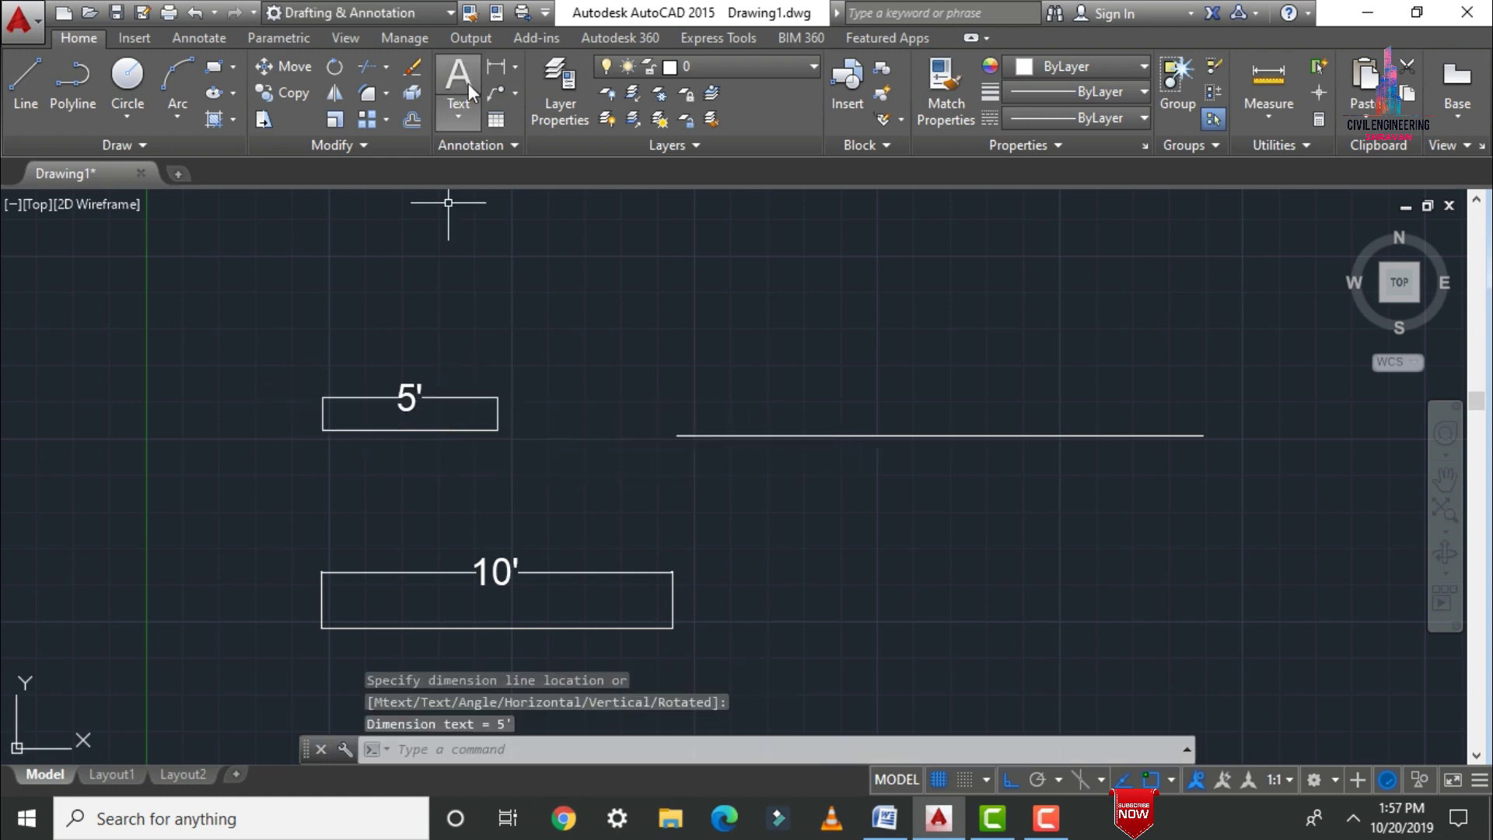
# Add a linear dimension between the endpoints of the 15' line, placing the dimension line below it.
pyautogui.press('Return')
pyautogui.click(674, 434)
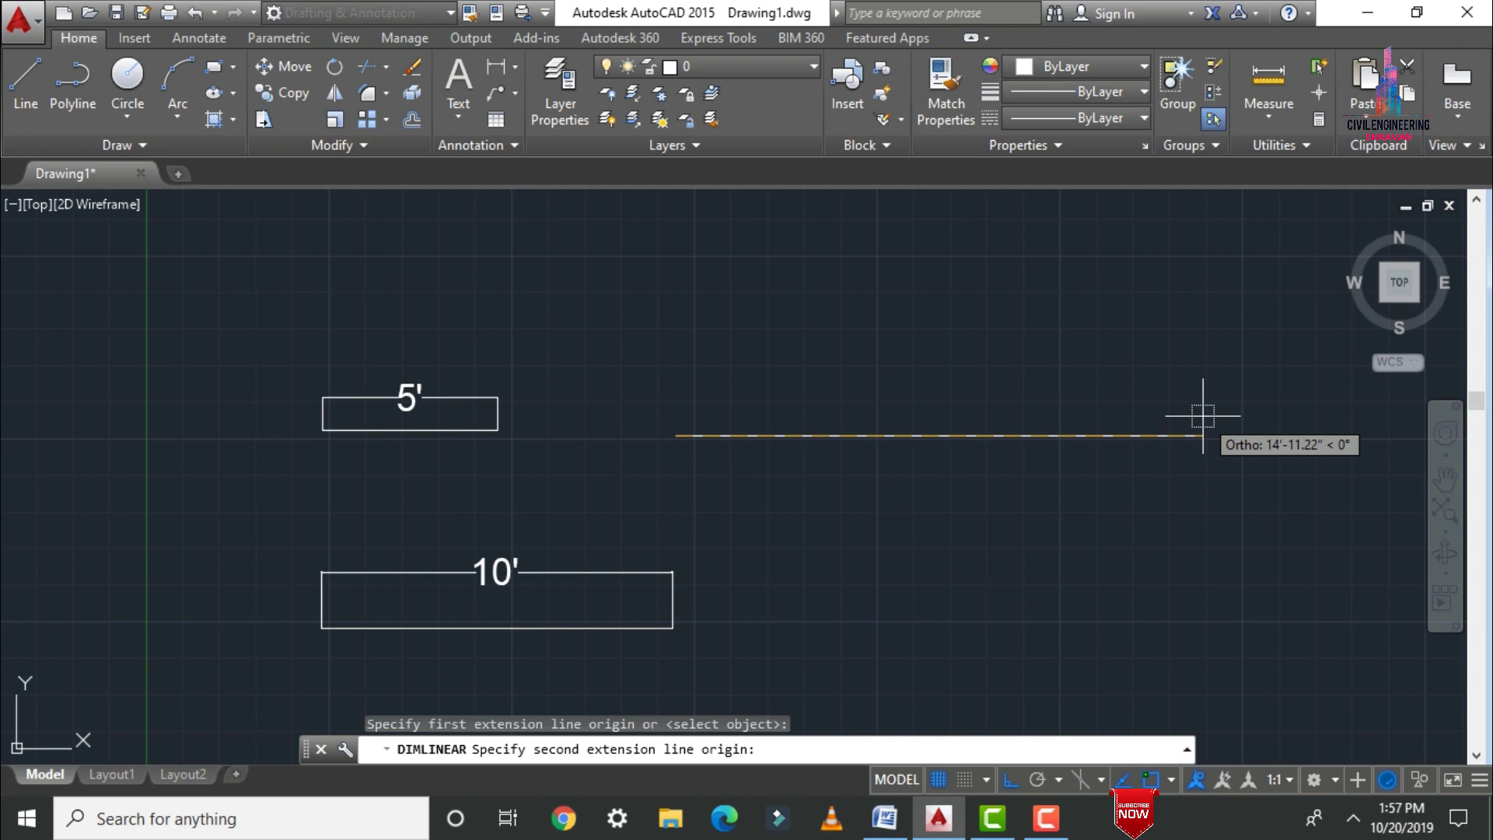
pyautogui.click(1203, 436)
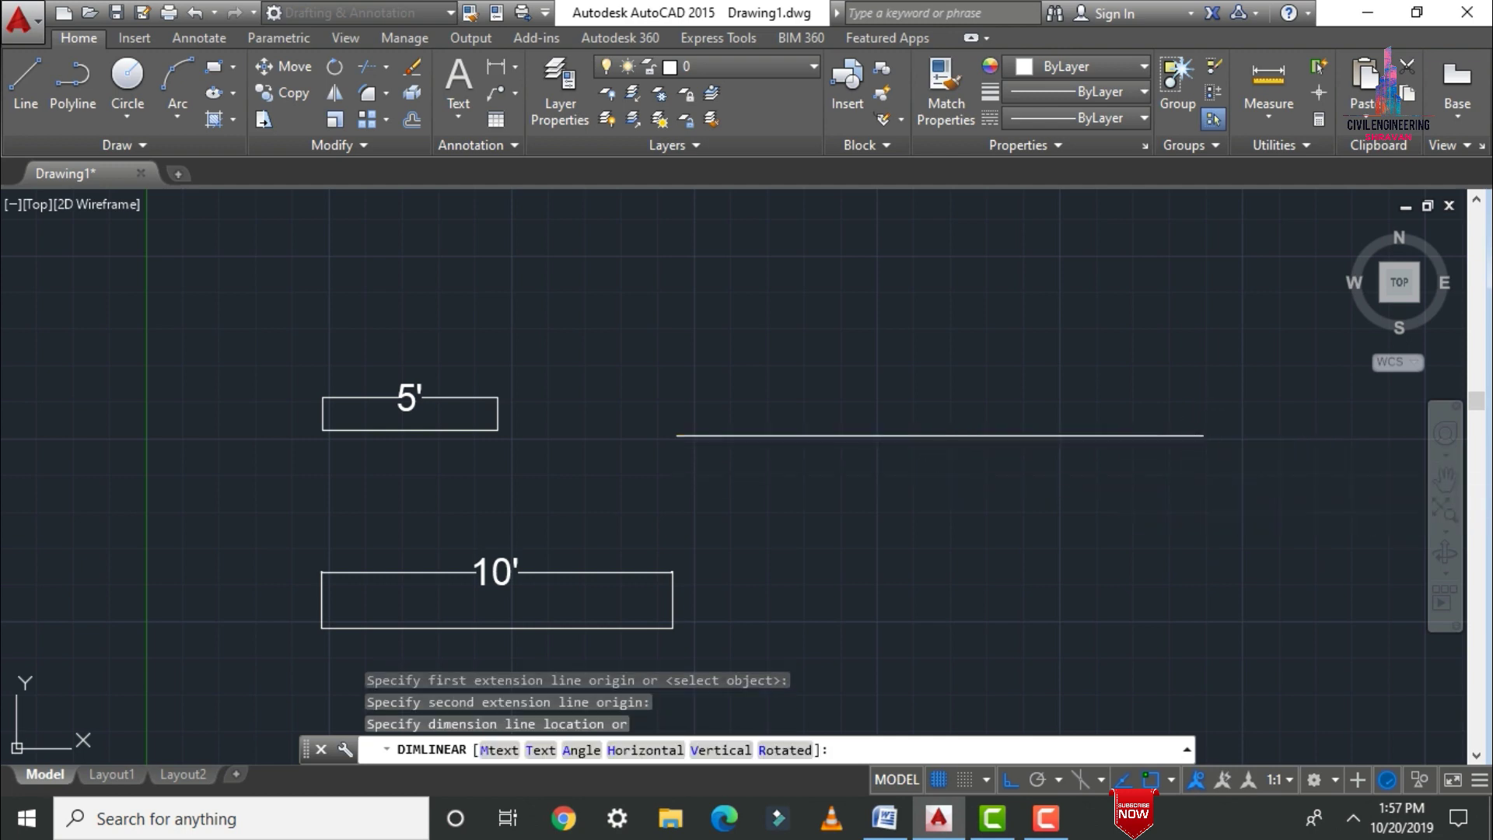
pyautogui.click(1171, 491)
# Turn Ortho mode off and draw an inclined line about 11' long rising to the right above the 15' line.
pyautogui.scroll(-2, 684, 595)
pyautogui.write('l')
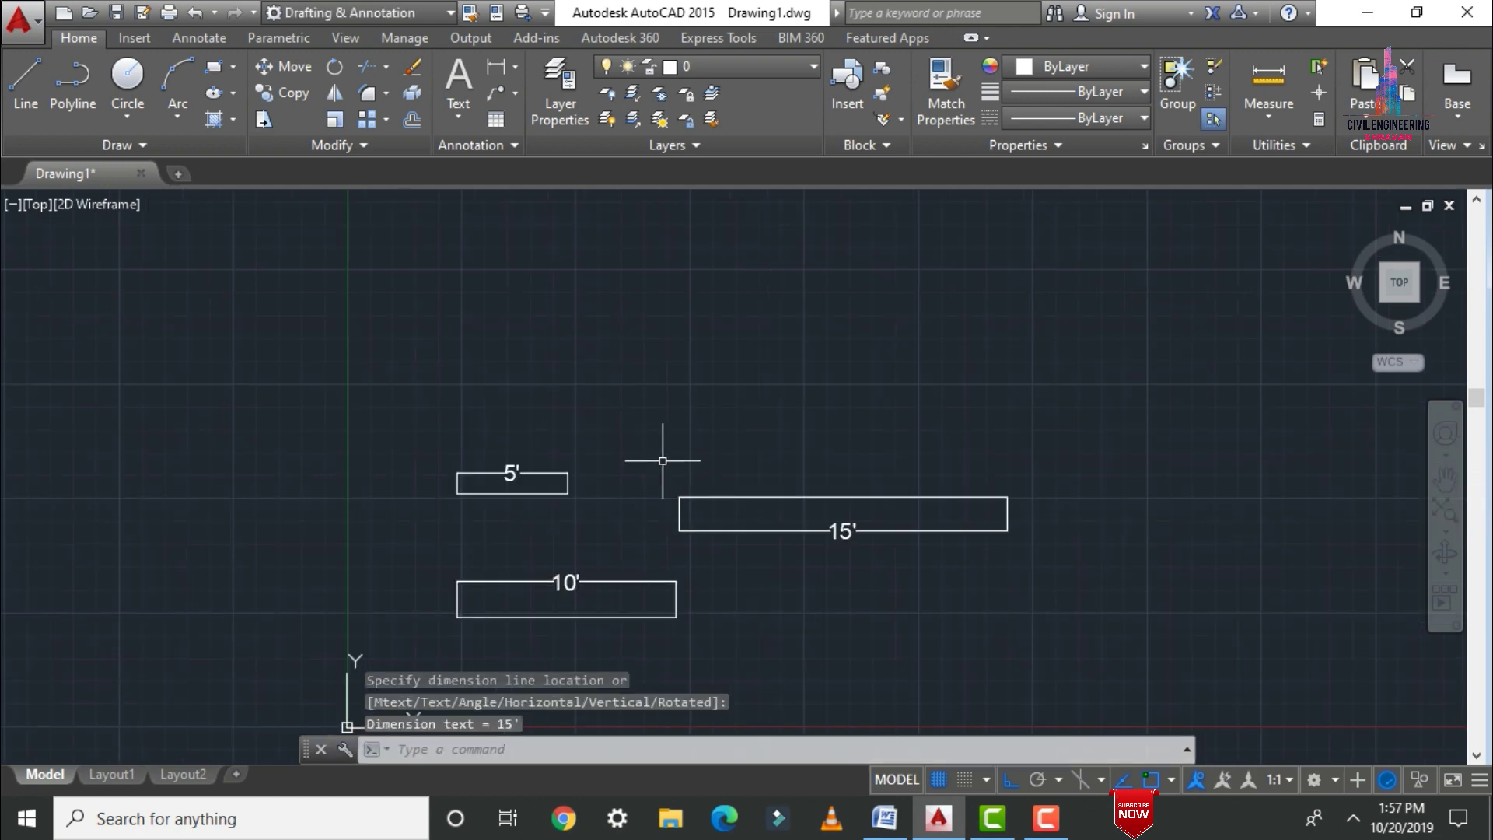
pyautogui.press('Return')
pyautogui.click(644, 461)
pyautogui.press('F8')
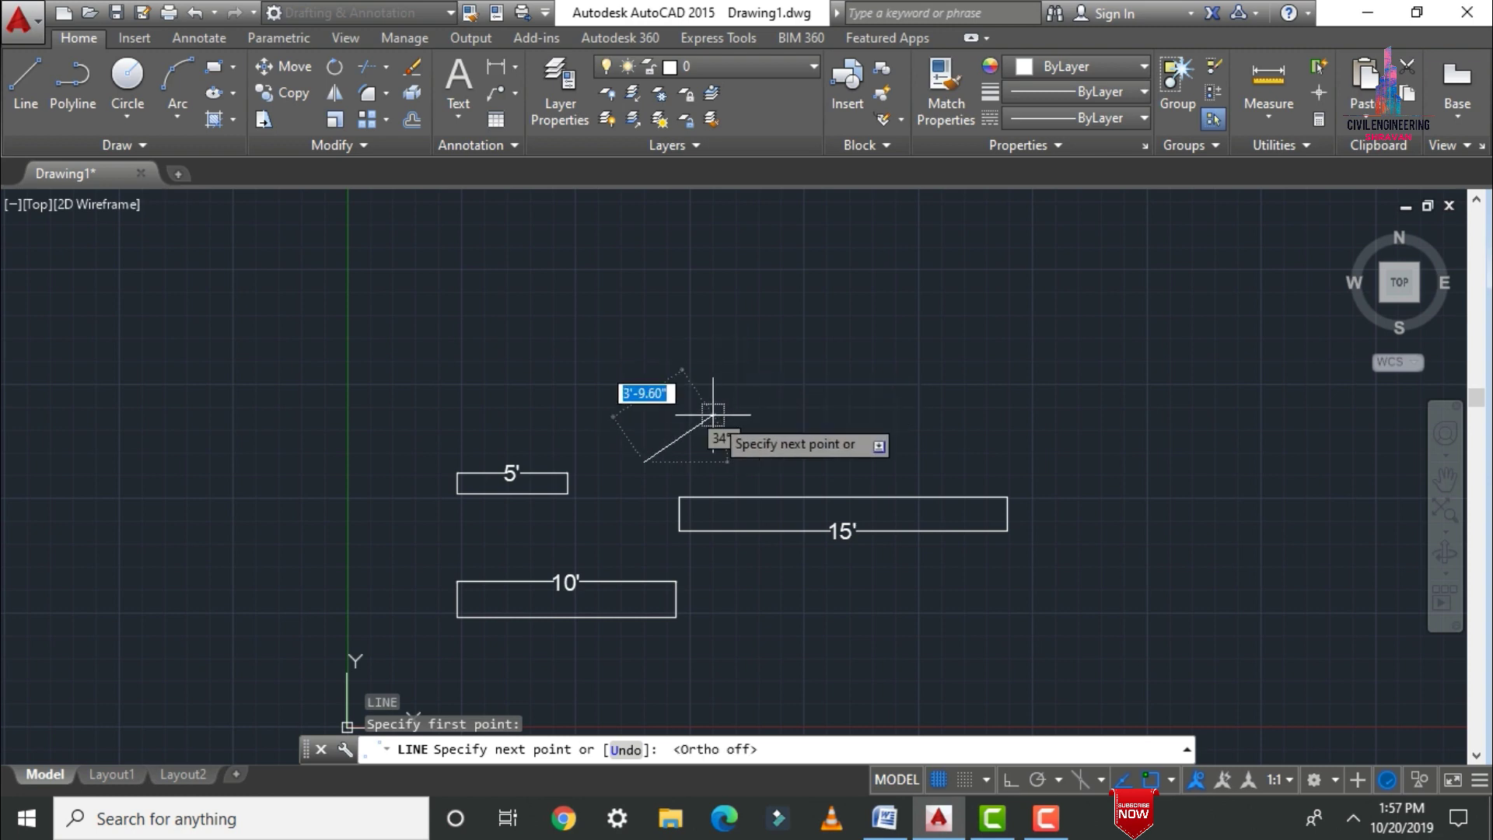
pyautogui.click(801, 277)
pyautogui.press('Escape')
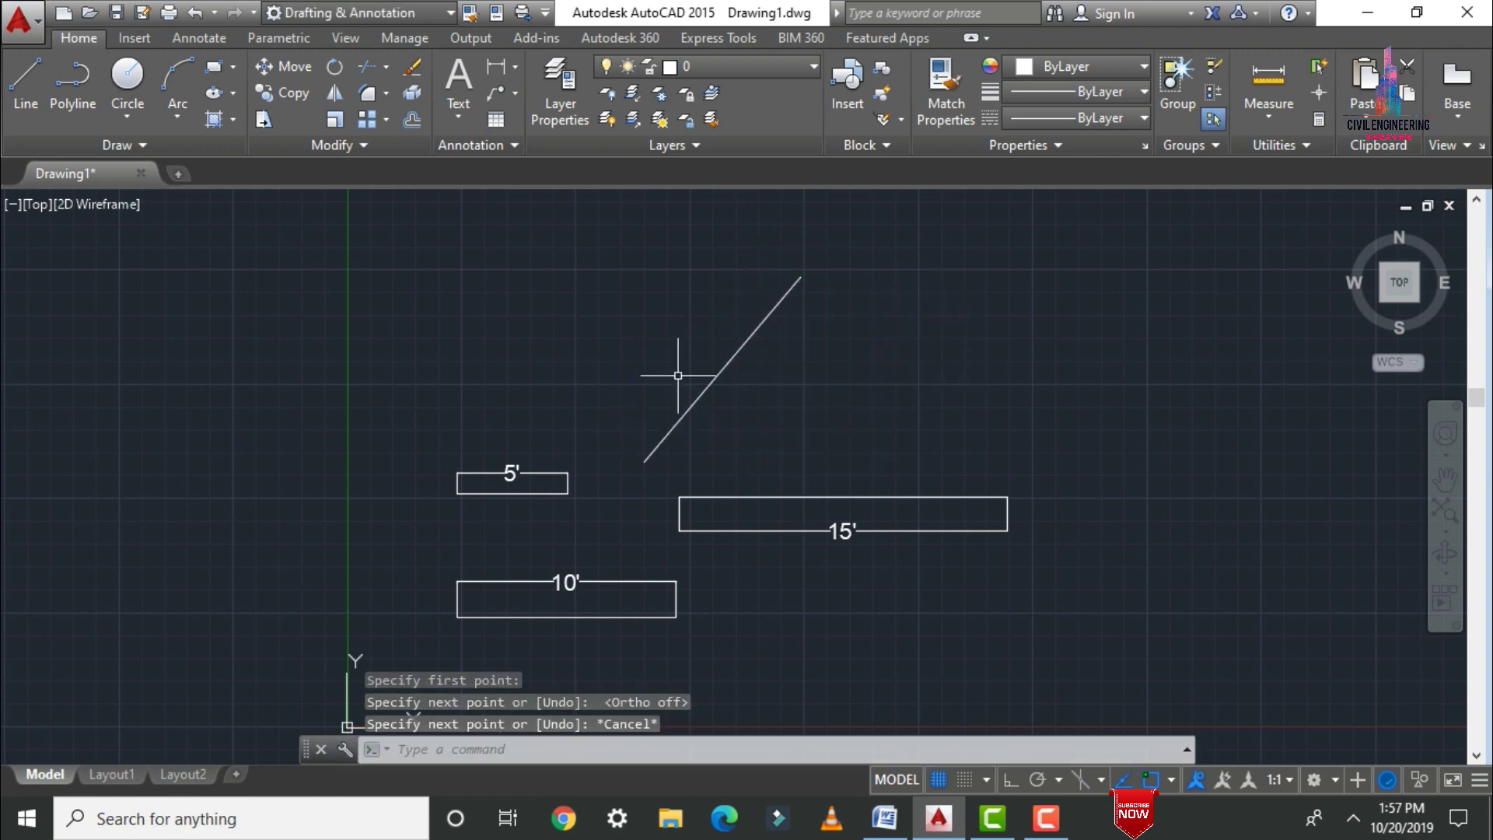
# Add an aligned dimension between the inclined line's endpoints, placing the dimension line on its upper left side.
pyautogui.scroll(2, 702, 272)
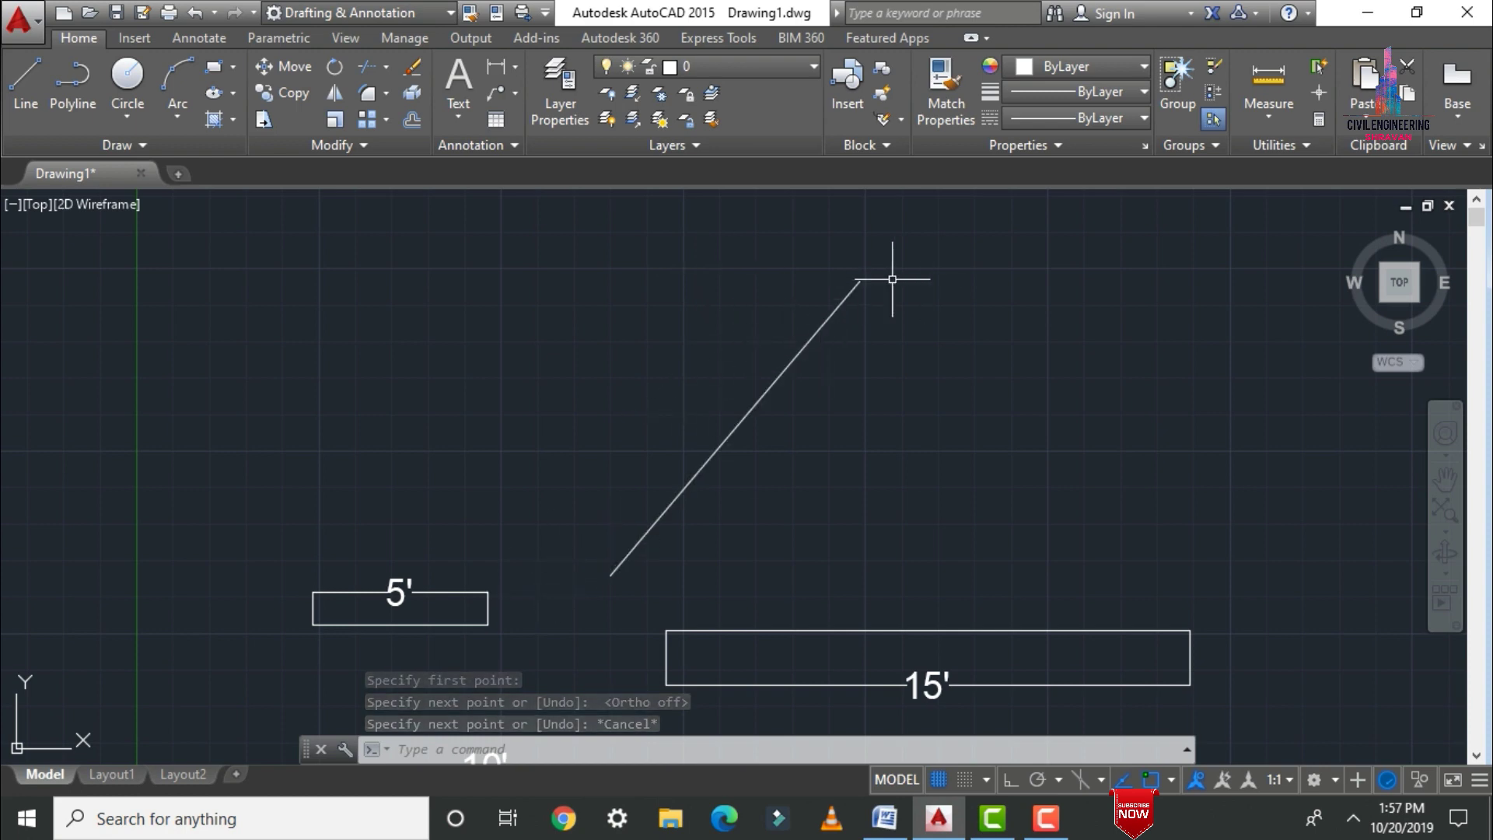
pyautogui.click(516, 65)
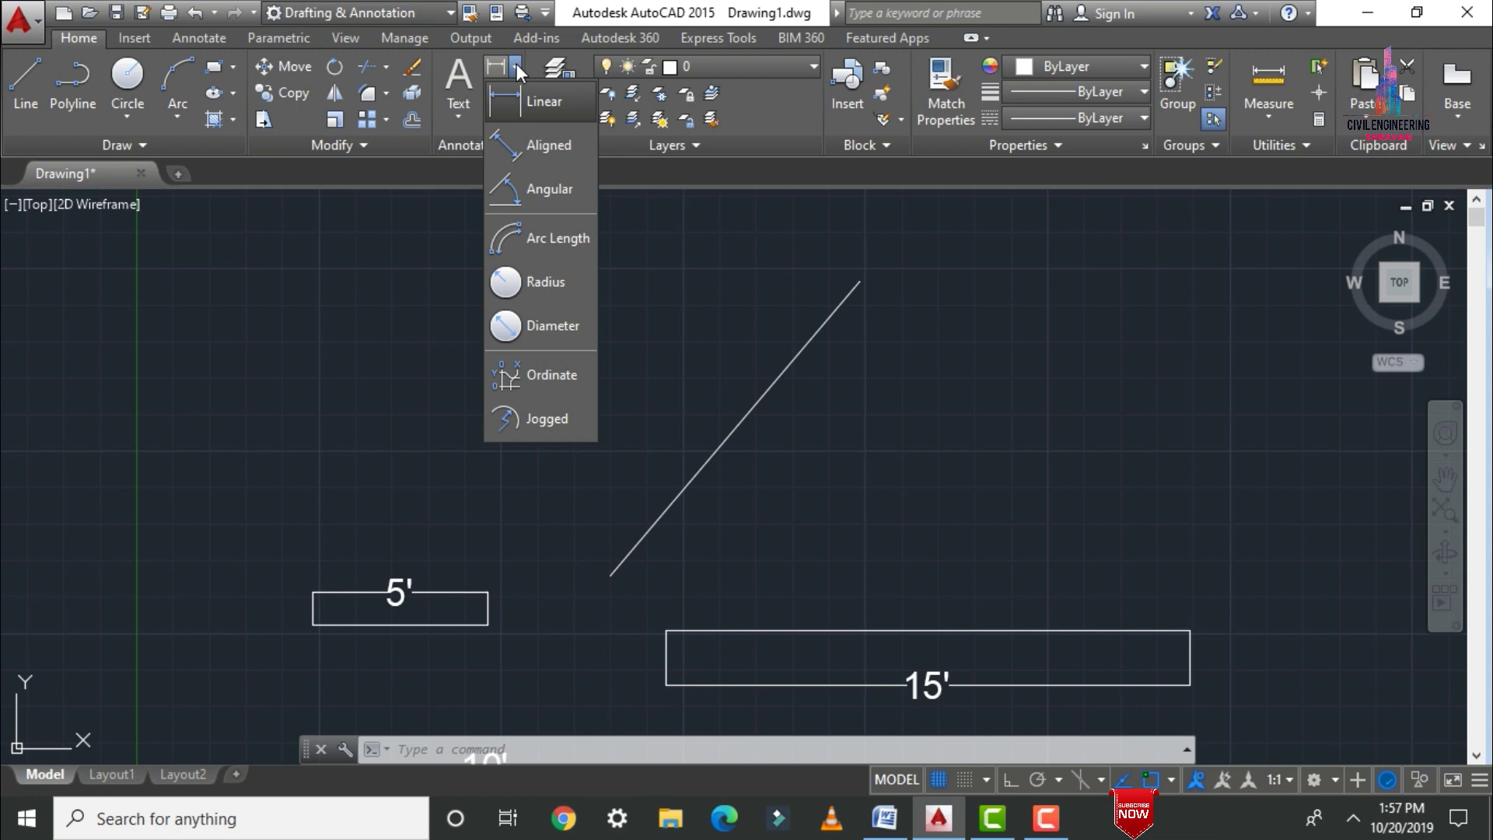
pyautogui.click(553, 148)
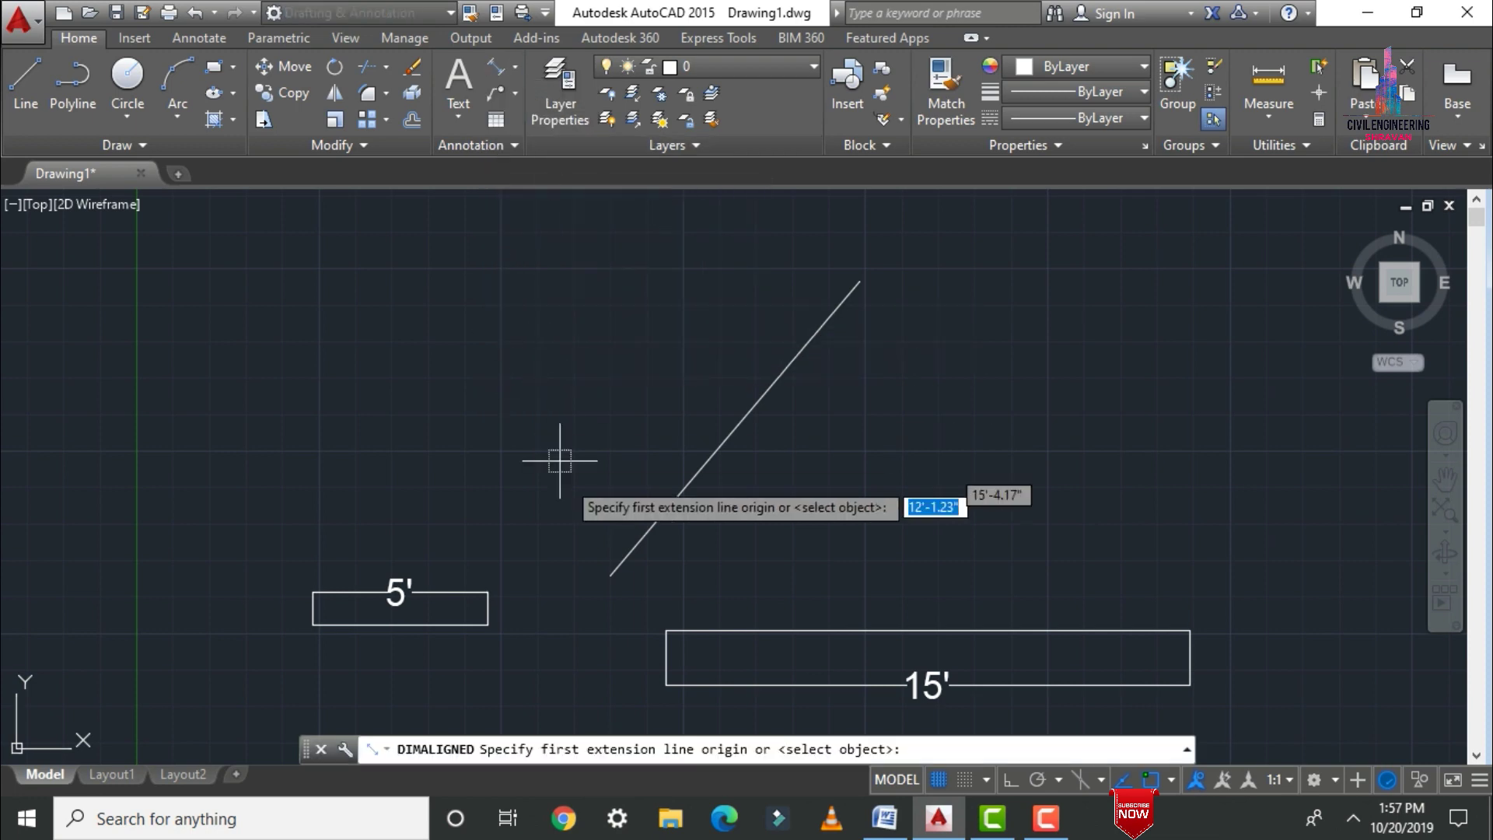
pyautogui.click(609, 575)
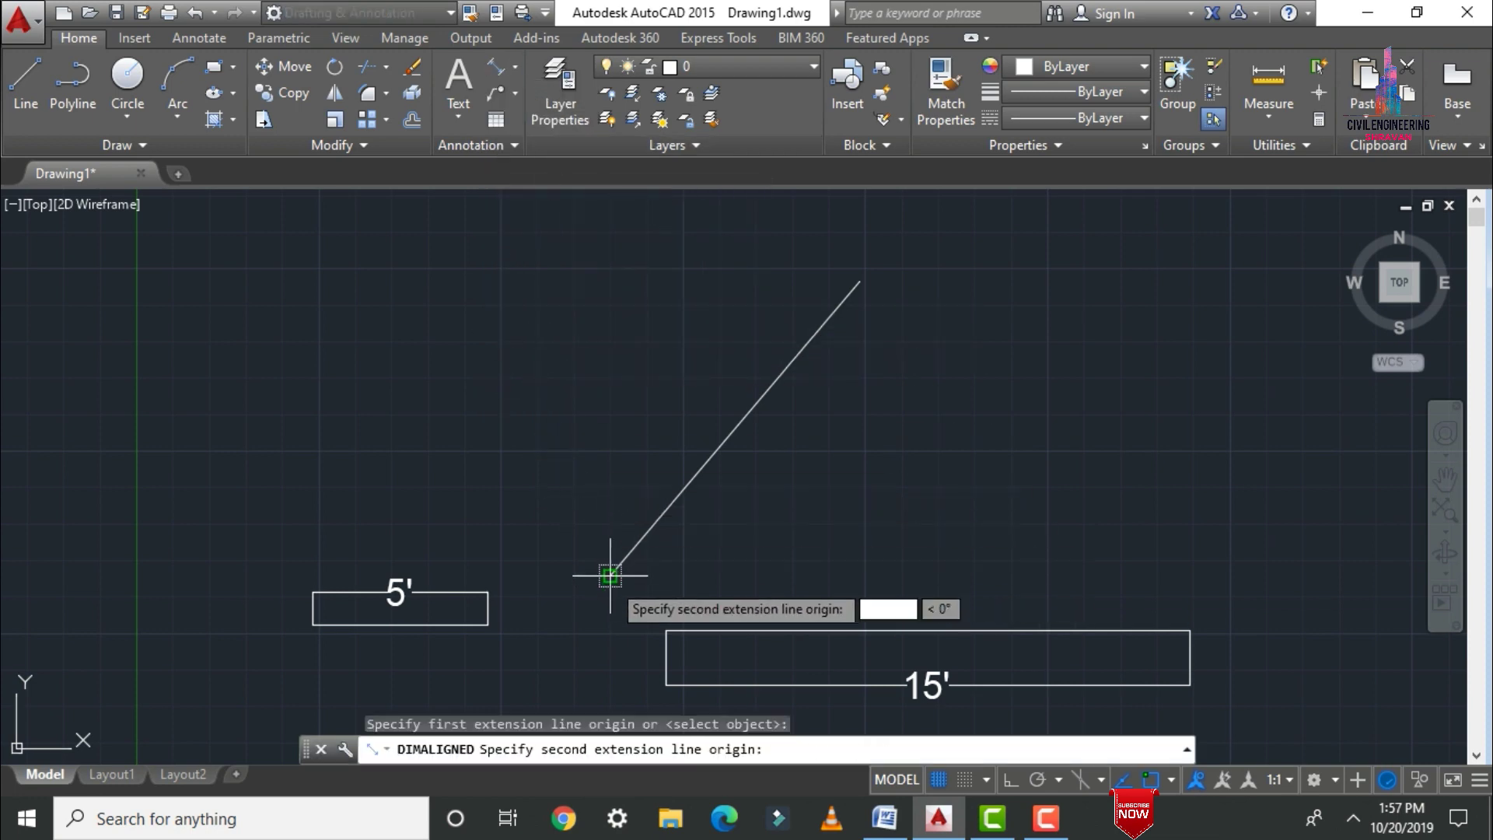
pyautogui.click(859, 282)
pyautogui.click(748, 293)
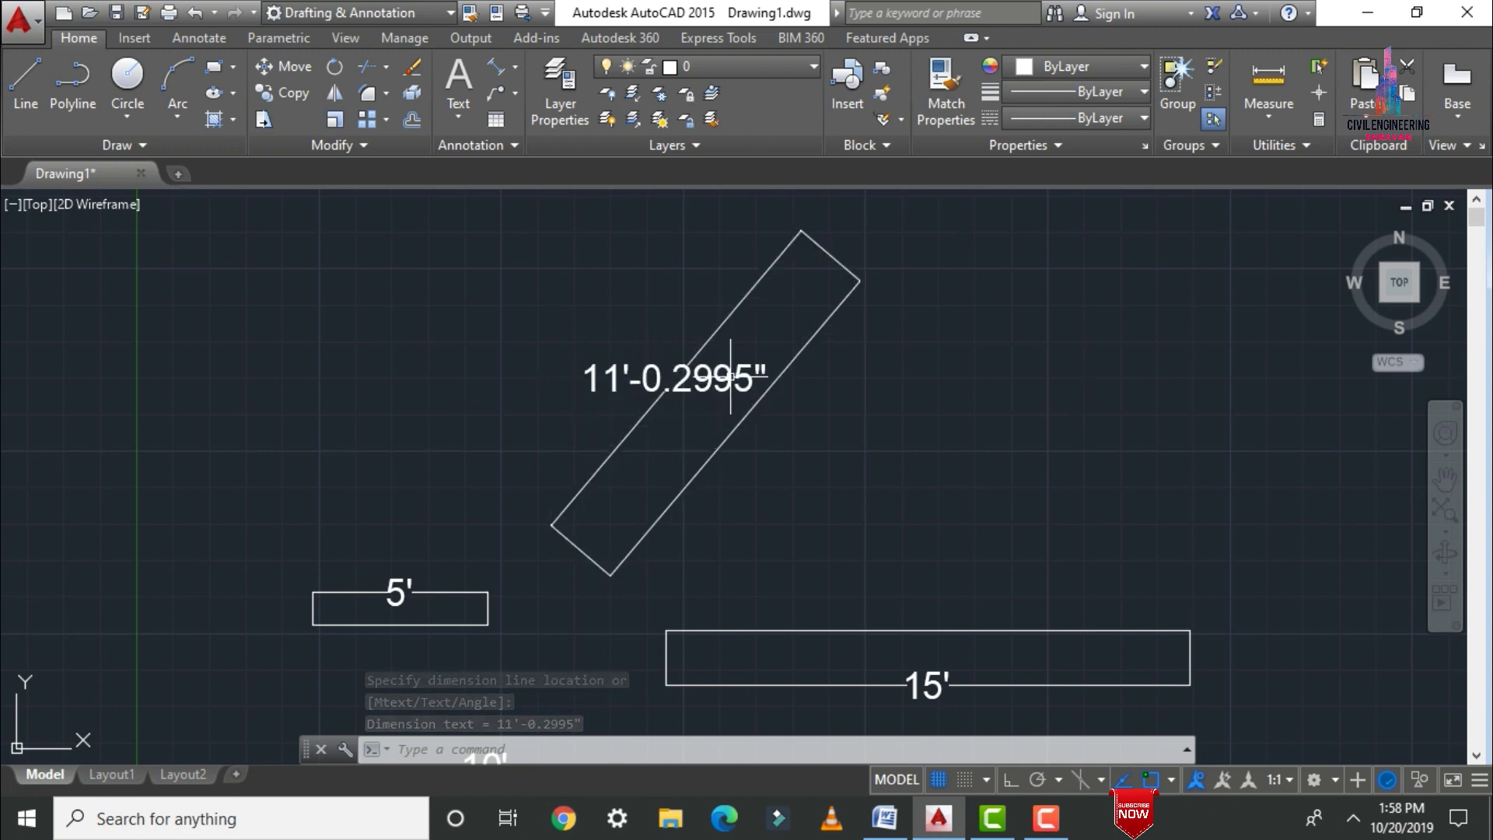
# Erase all lines and dimensions from the drawing and apply Zoom All.
pyautogui.scroll(-1, 530, 426)
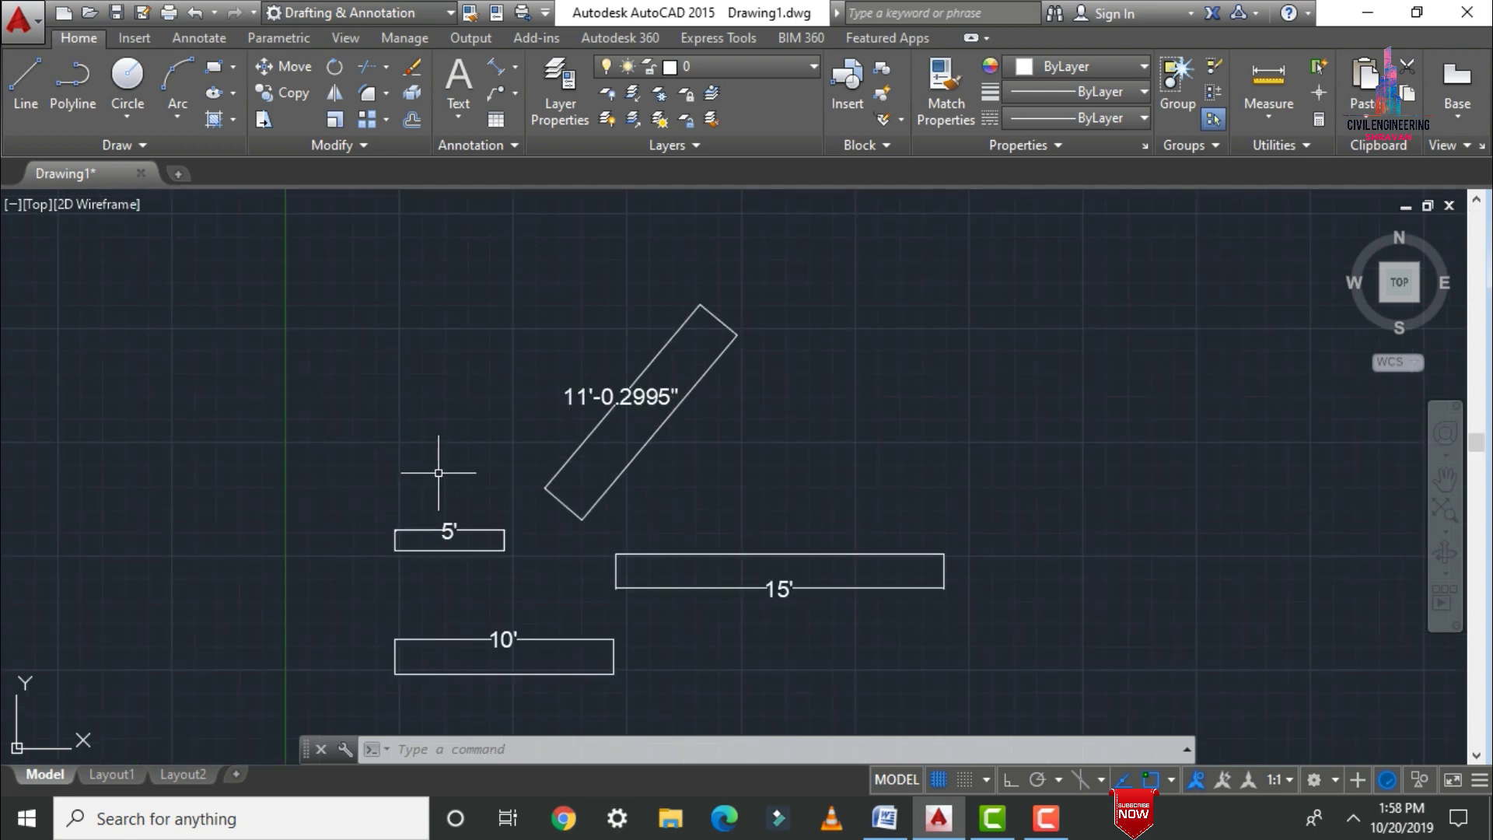
pyautogui.hotkey('ctrl', 'a')
pyautogui.write('z')
pyautogui.press('Return')
pyautogui.write('a')
pyautogui.press('Return')
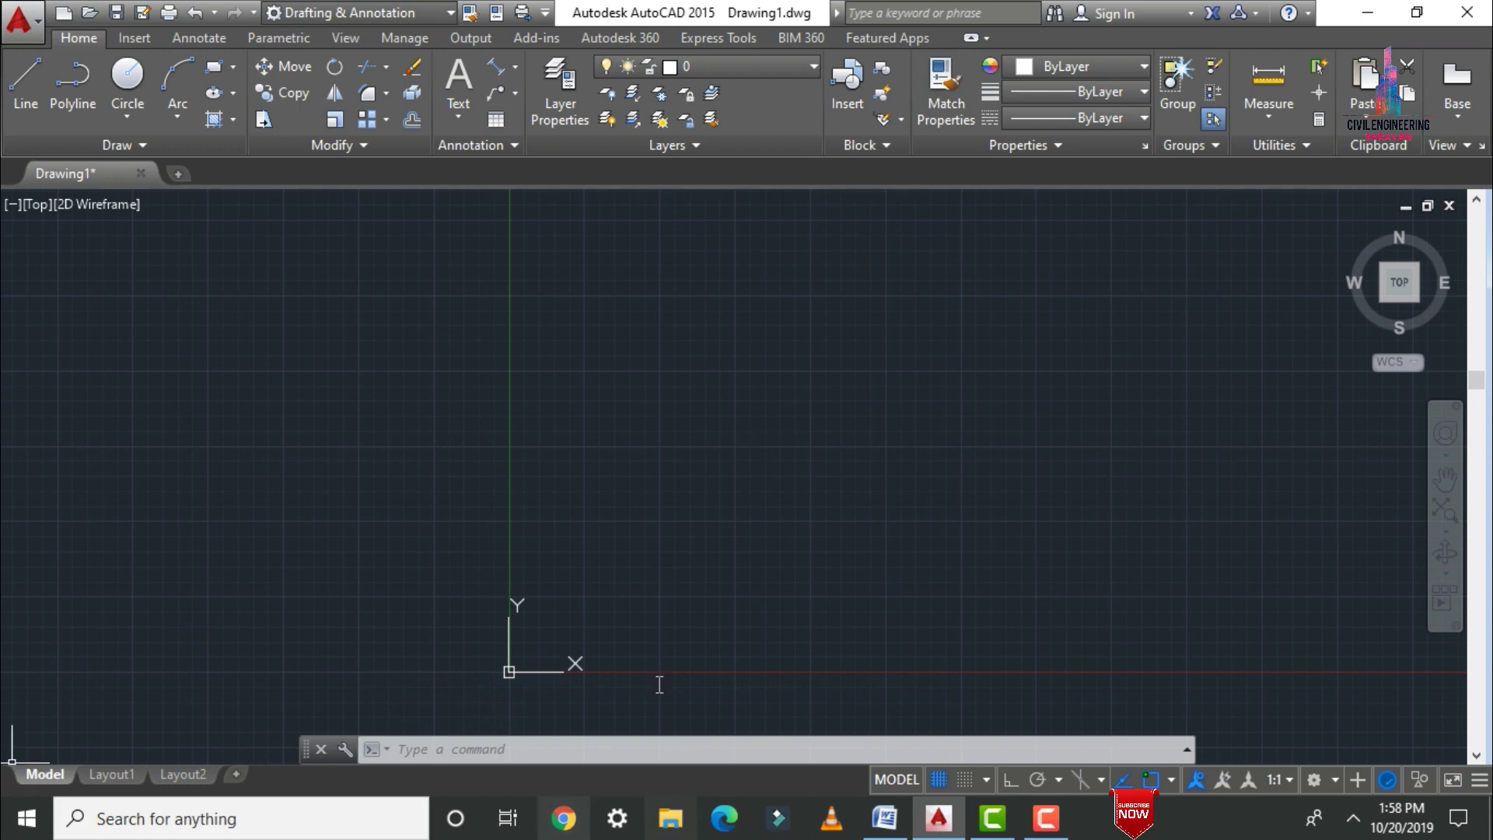
# Draw a horizontal line 20'0" long toward positive X with Ortho mode on, starting above and right of the origin.
pyautogui.click(24, 101)
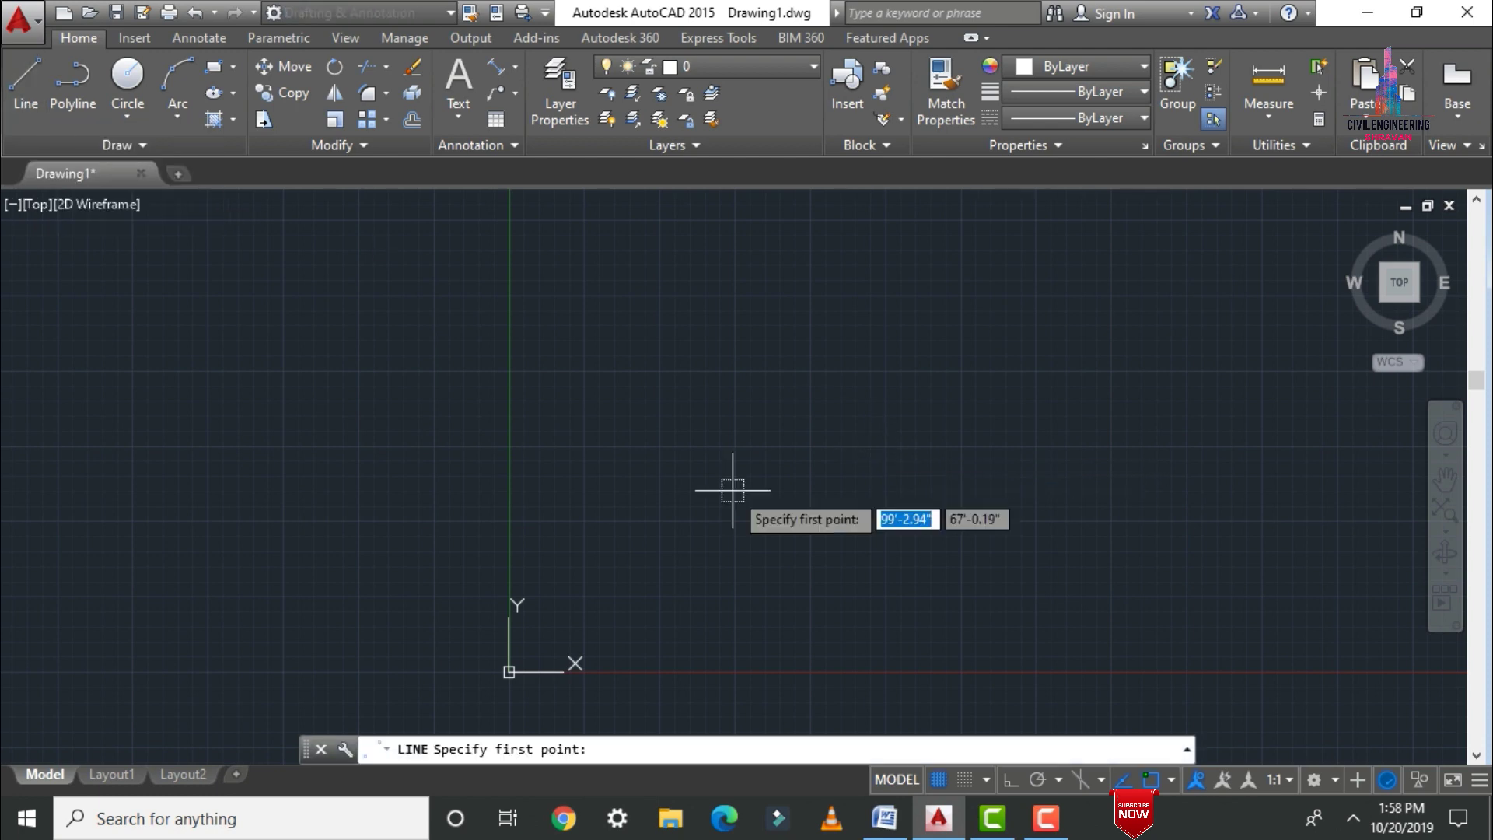
pyautogui.click(582, 573)
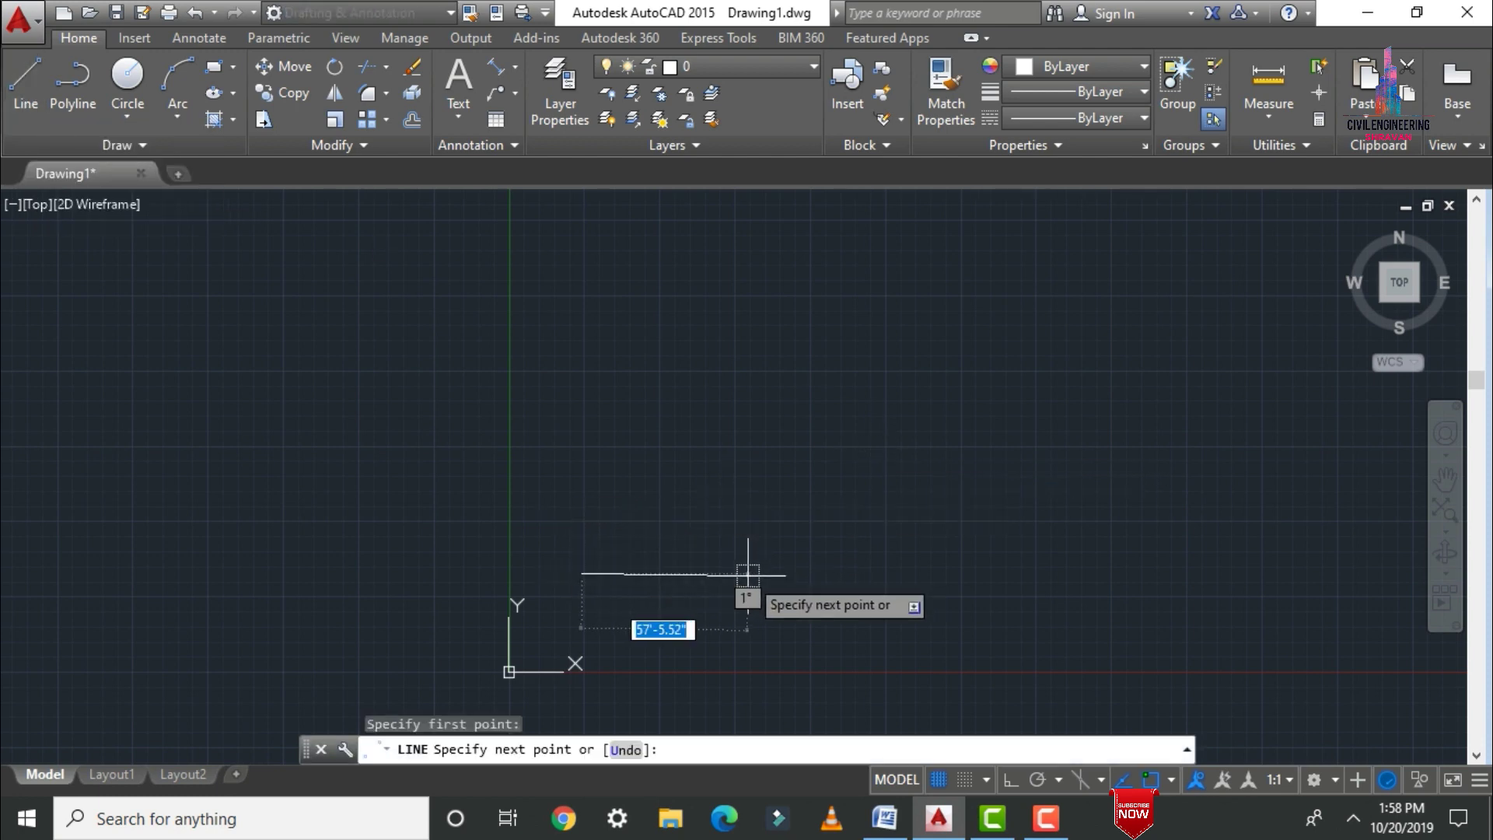
pyautogui.press('F8')
pyautogui.write("20'0")
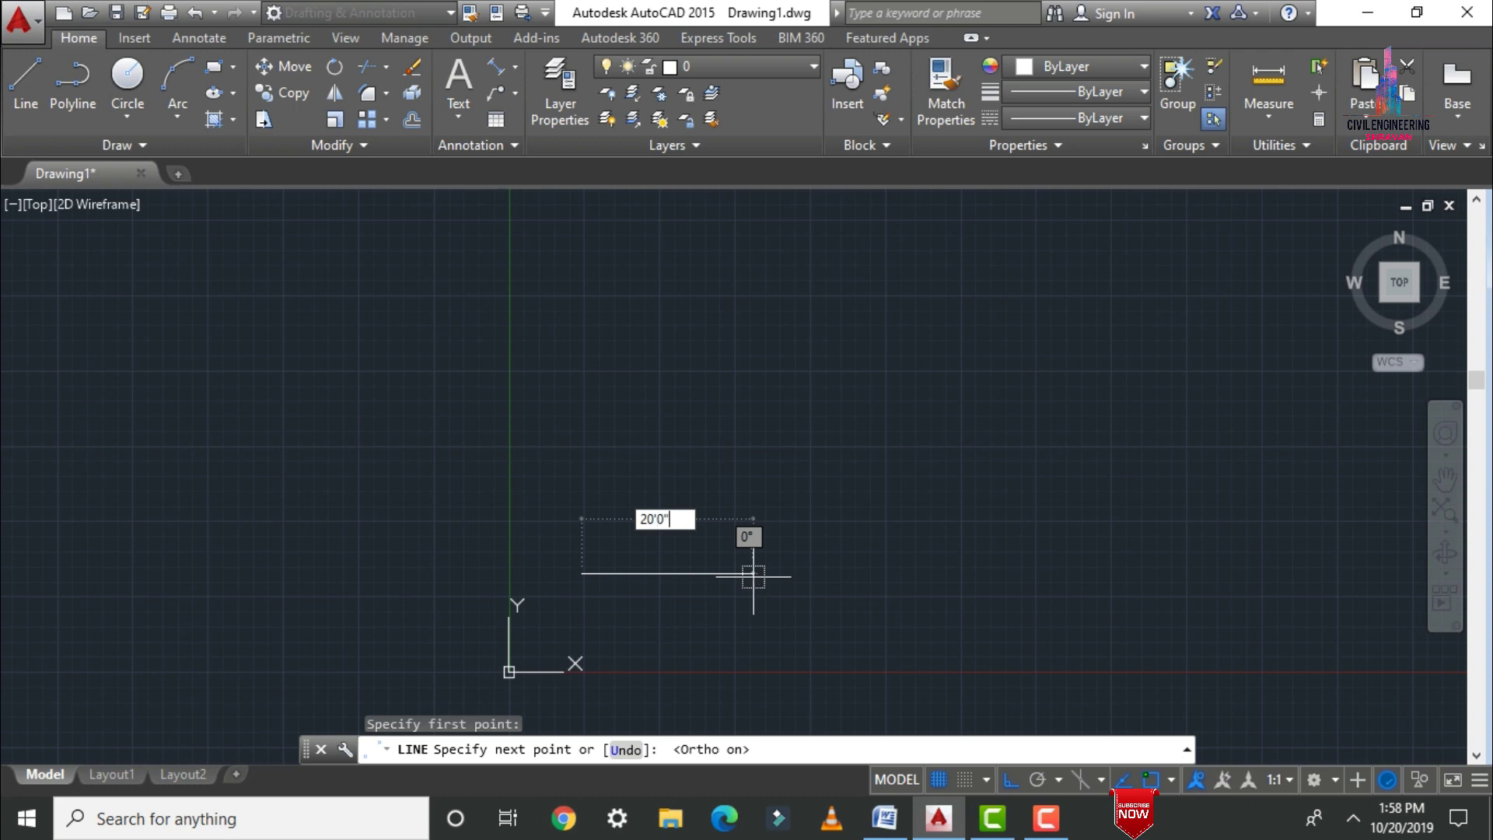
pyautogui.write('"')
pyautogui.press('Return')
pyautogui.press('Escape')
pyautogui.scroll(-3, 608, 582)
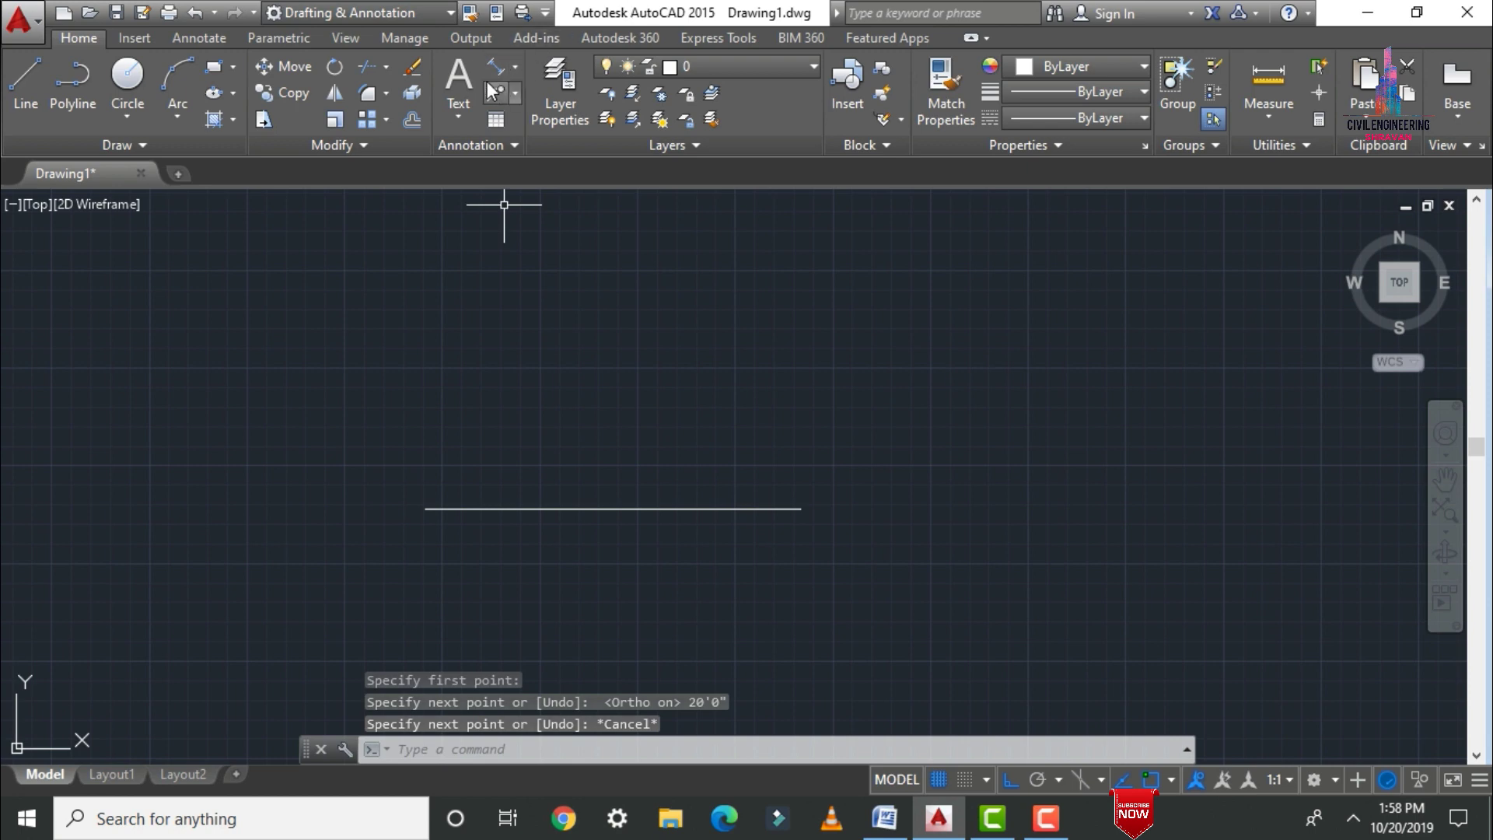
pyautogui.click(513, 67)
pyautogui.click(517, 100)
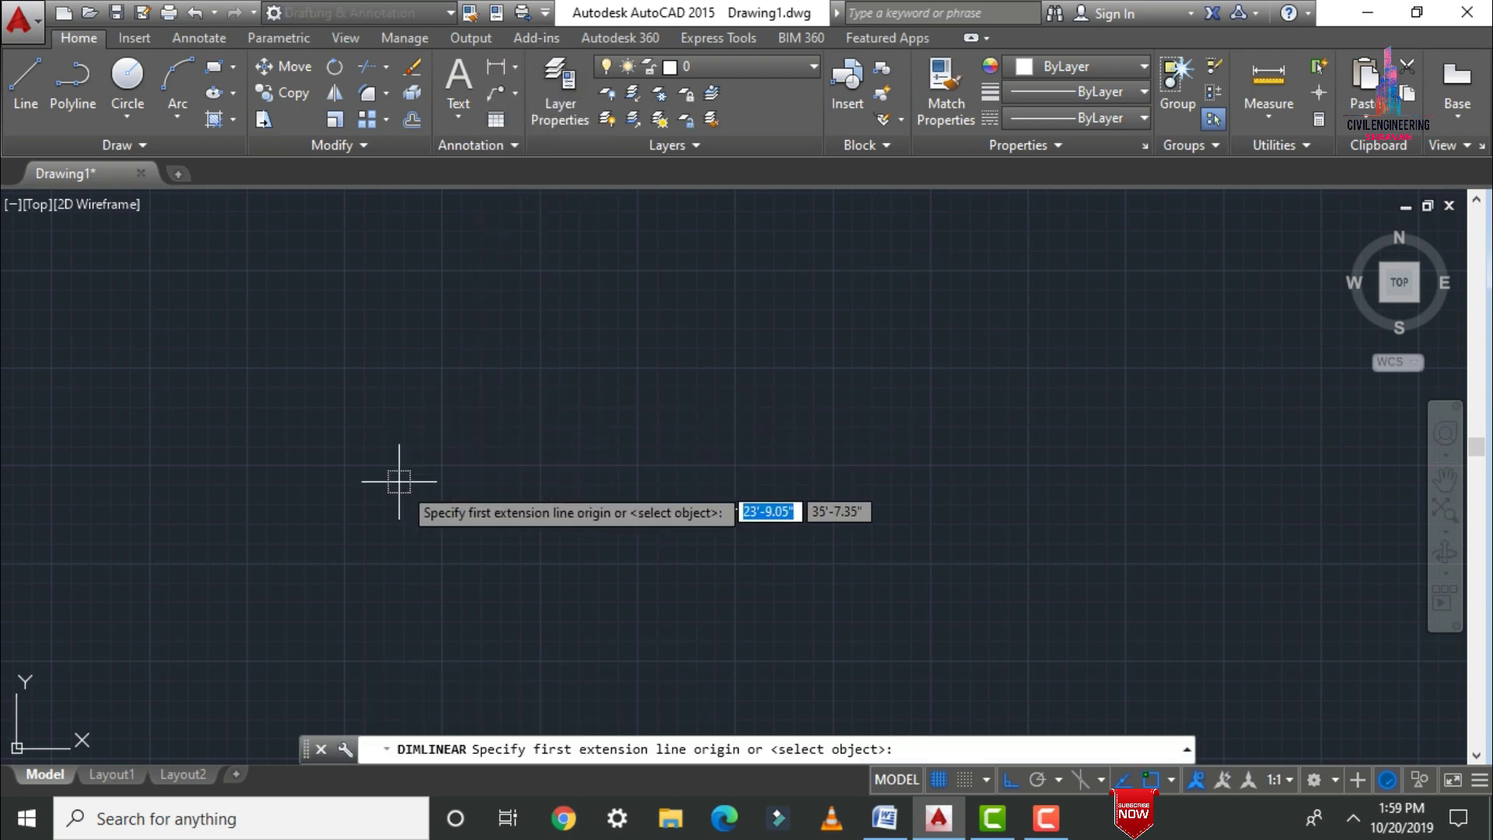
pyautogui.click(416, 499)
pyautogui.click(800, 507)
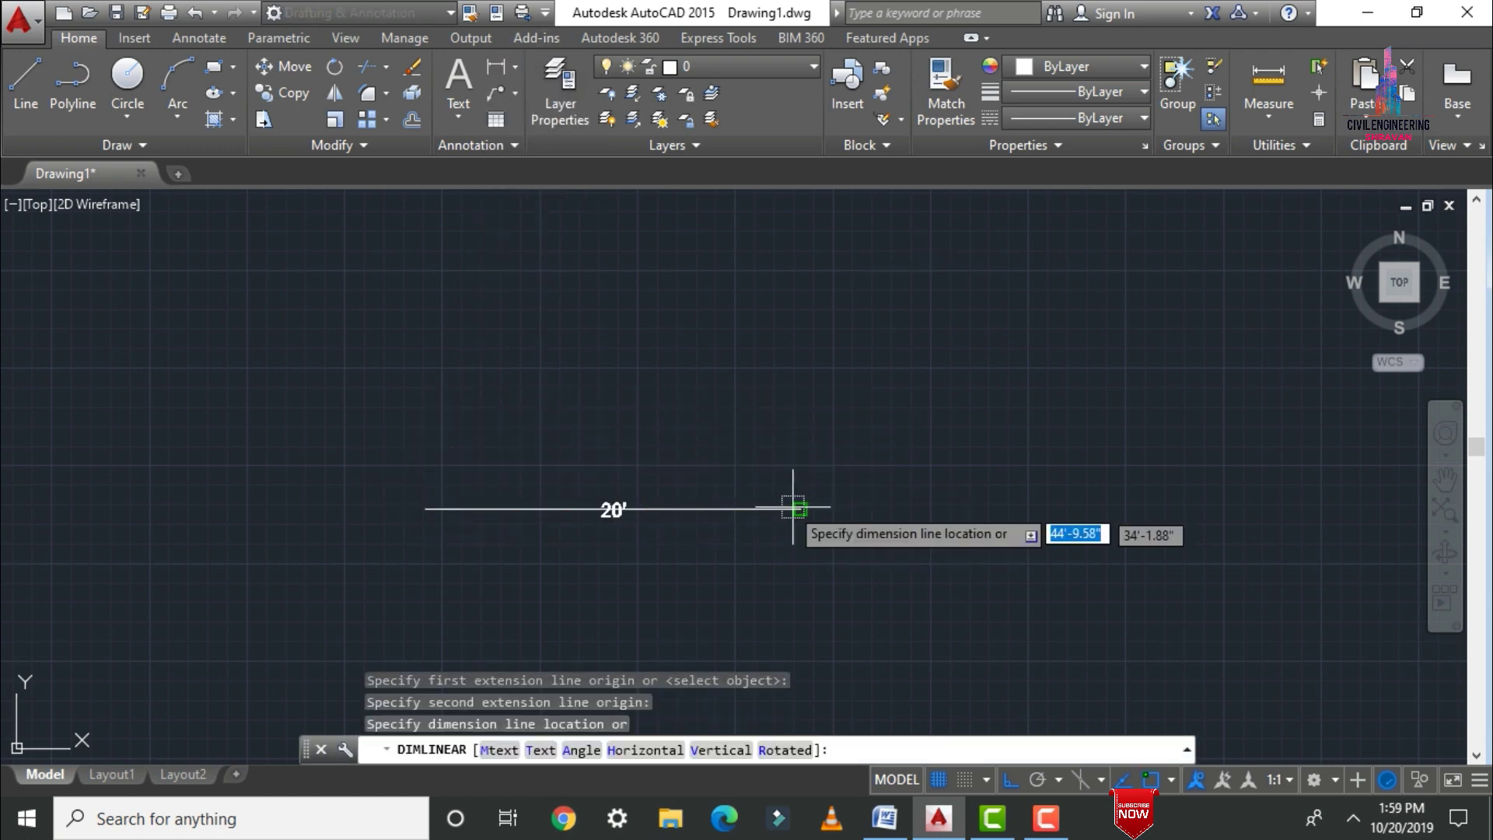
pyautogui.press('Escape')
# Delete the 20' horizontal line.
pyautogui.click(711, 499)
pyautogui.click(705, 510)
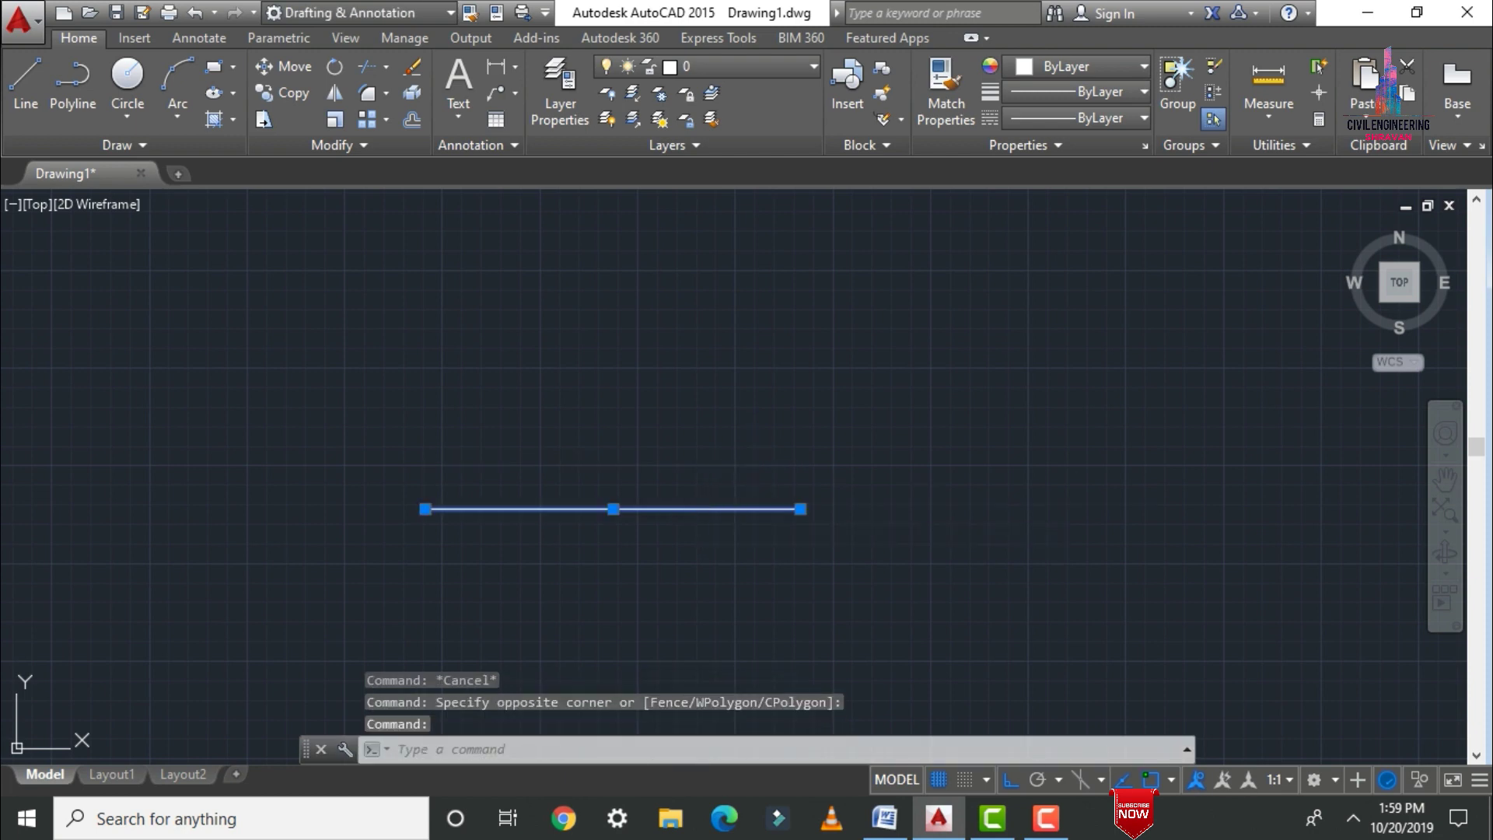
pyautogui.press('Delete')
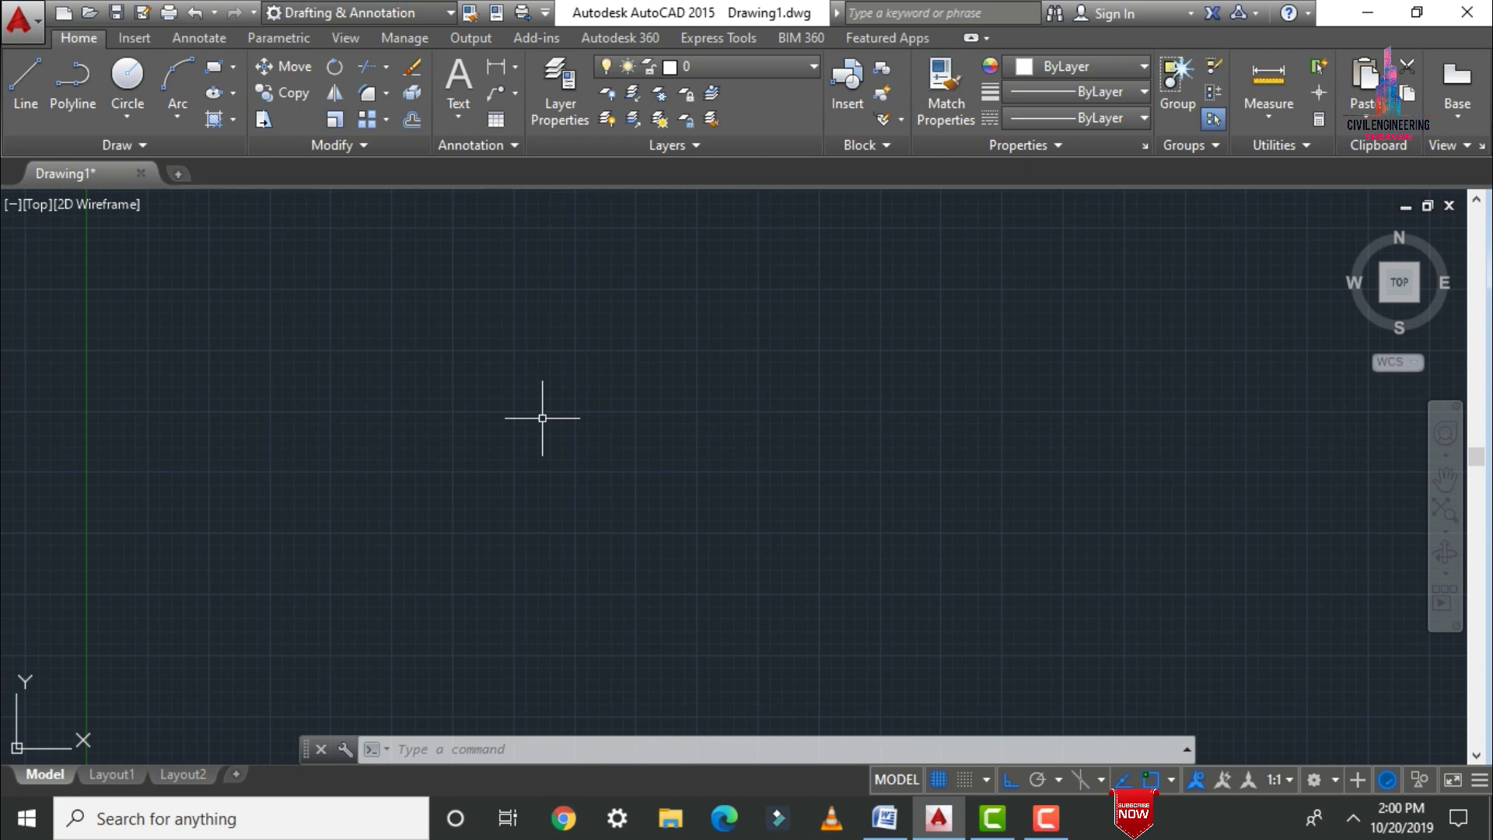
# Start a rectangle with its first corner at X 5'0", Y 5'0".
pyautogui.write('REc')
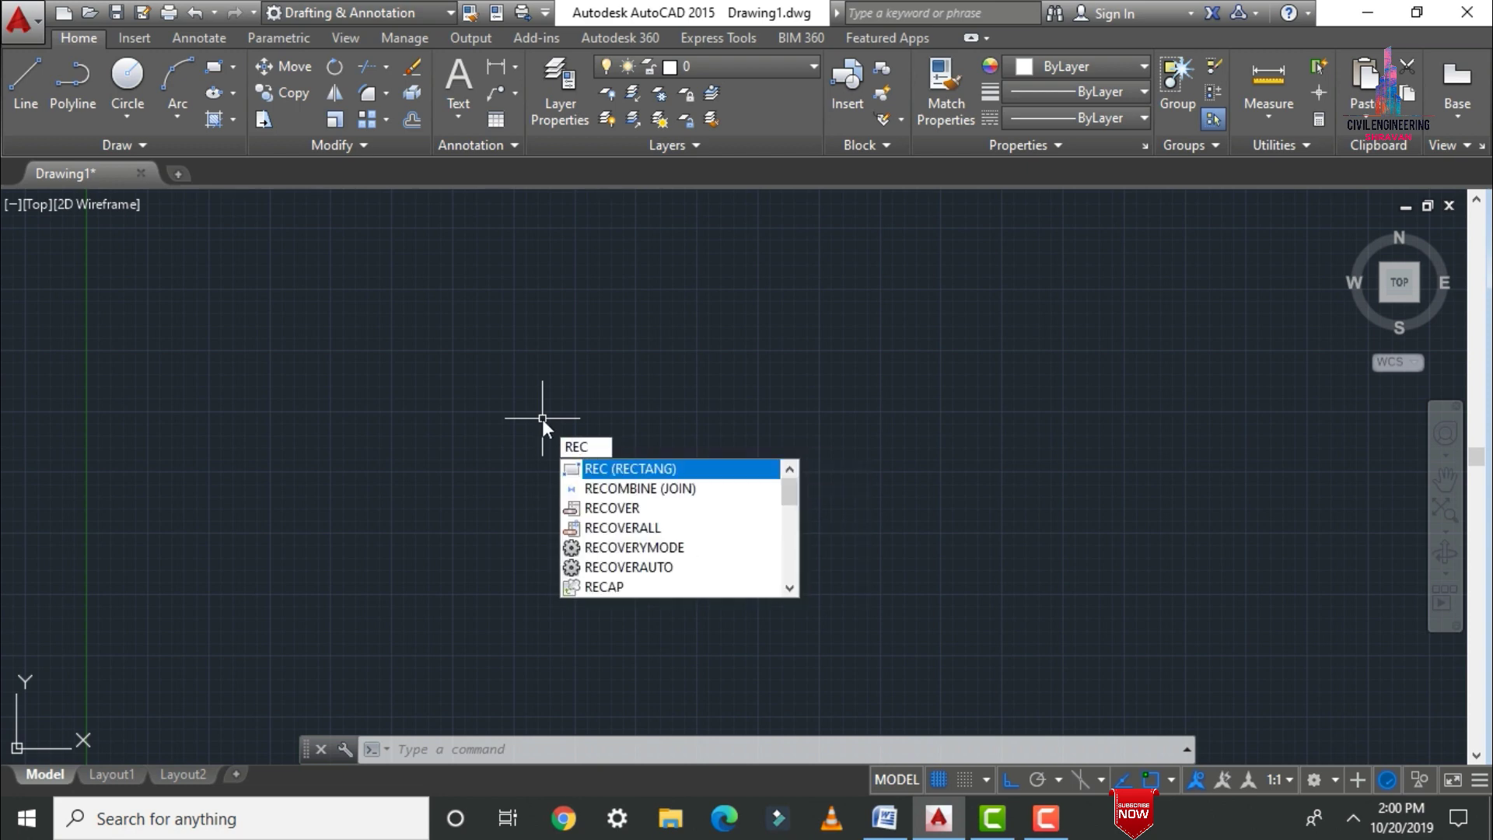
pyautogui.press('Escape')
pyautogui.press('Return')
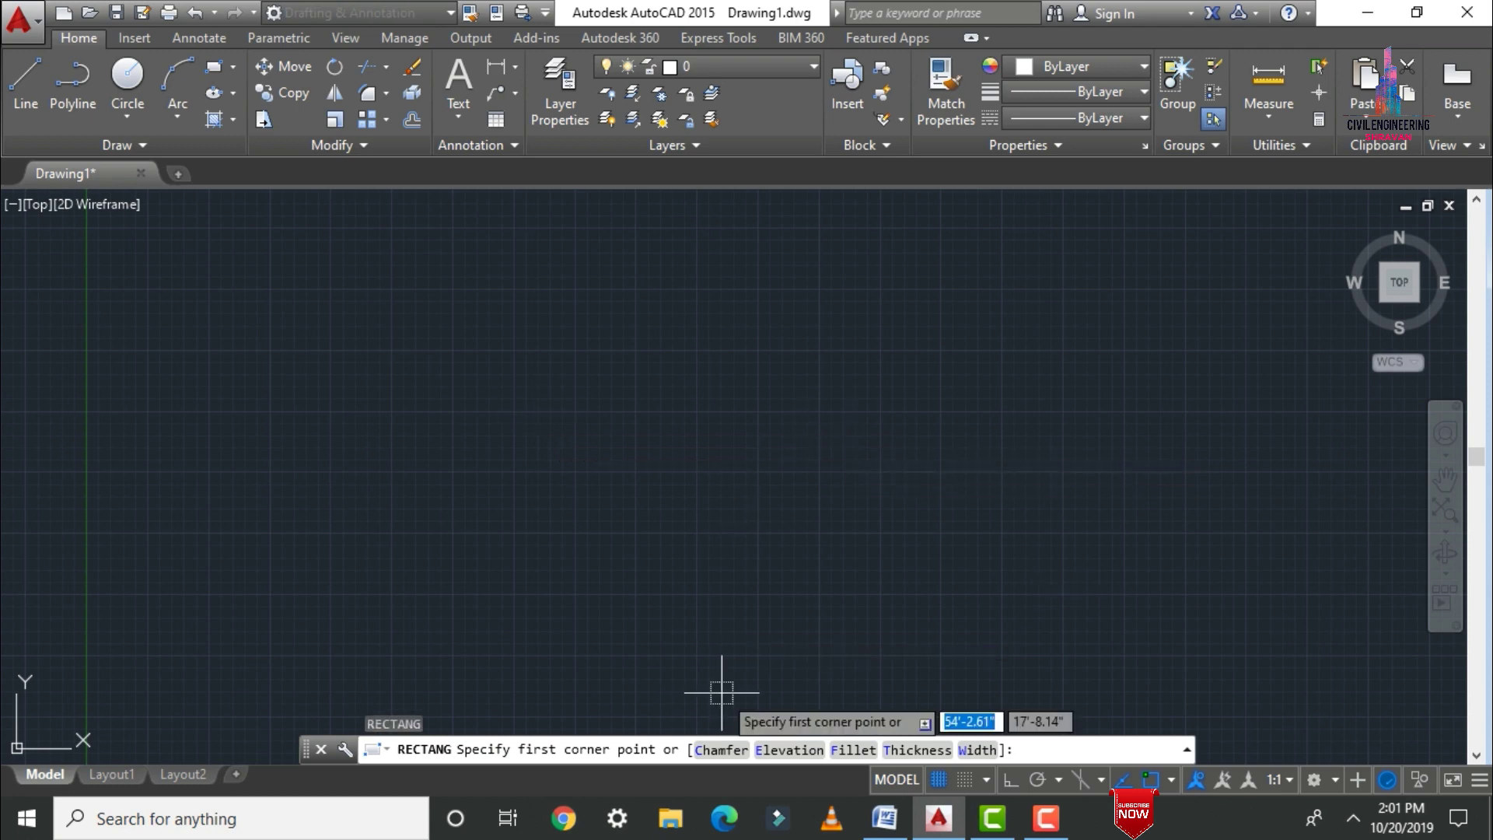
pyautogui.write('5\'0"')
pyautogui.press('Tab')
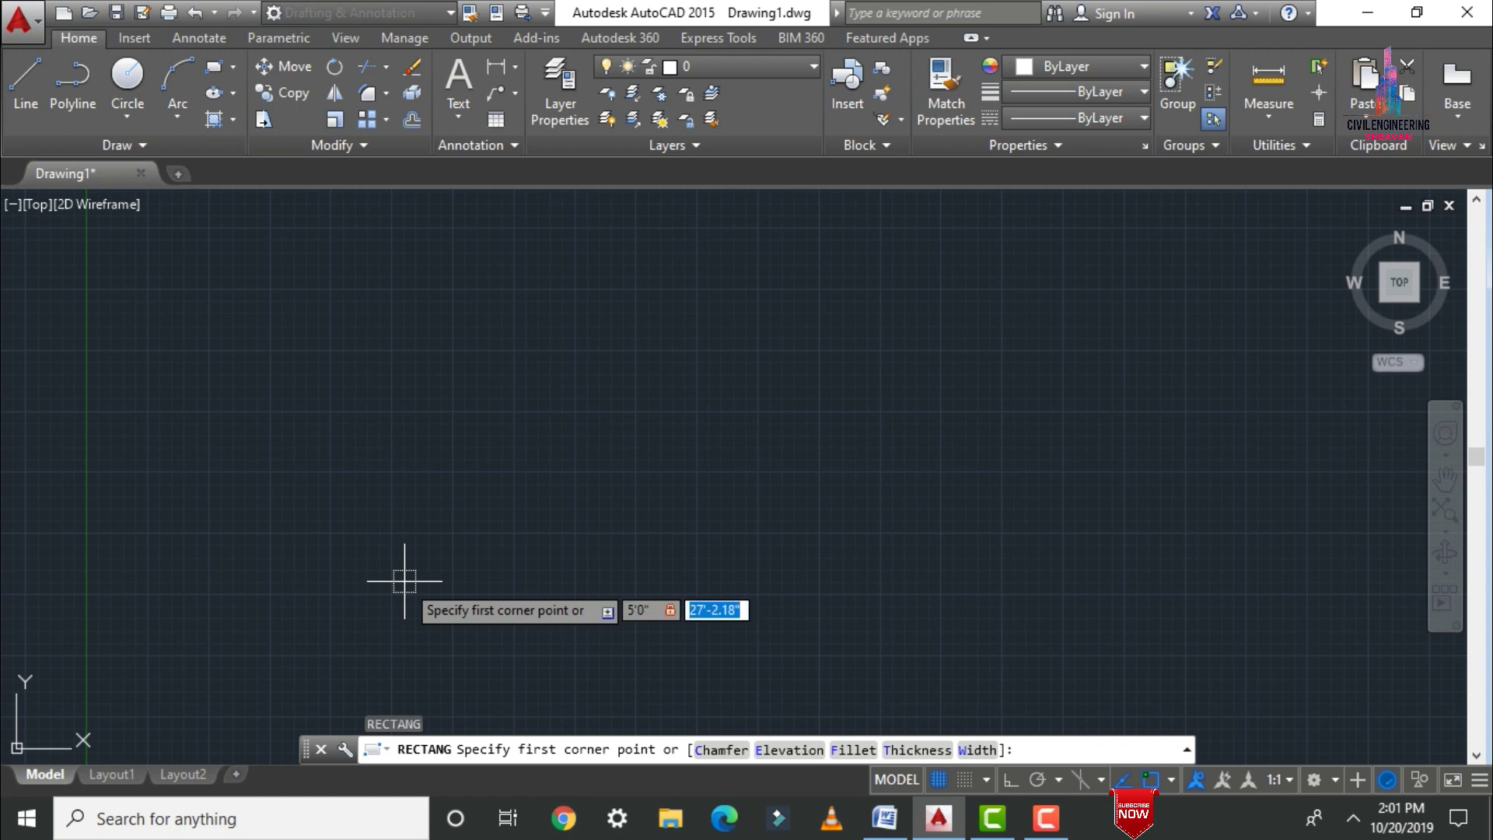
pyautogui.write('5\'0"')
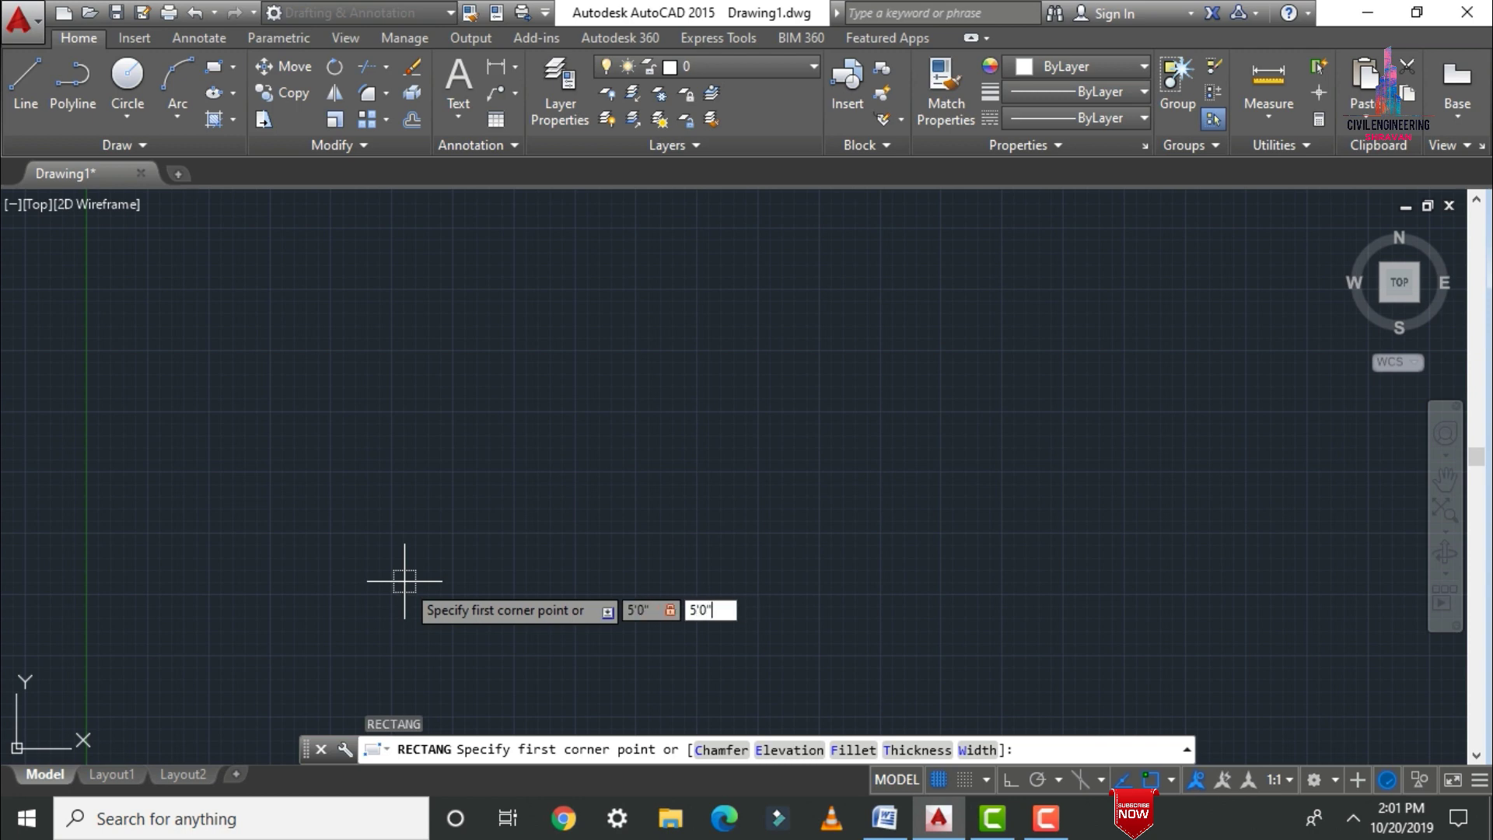
pyautogui.press('Return')
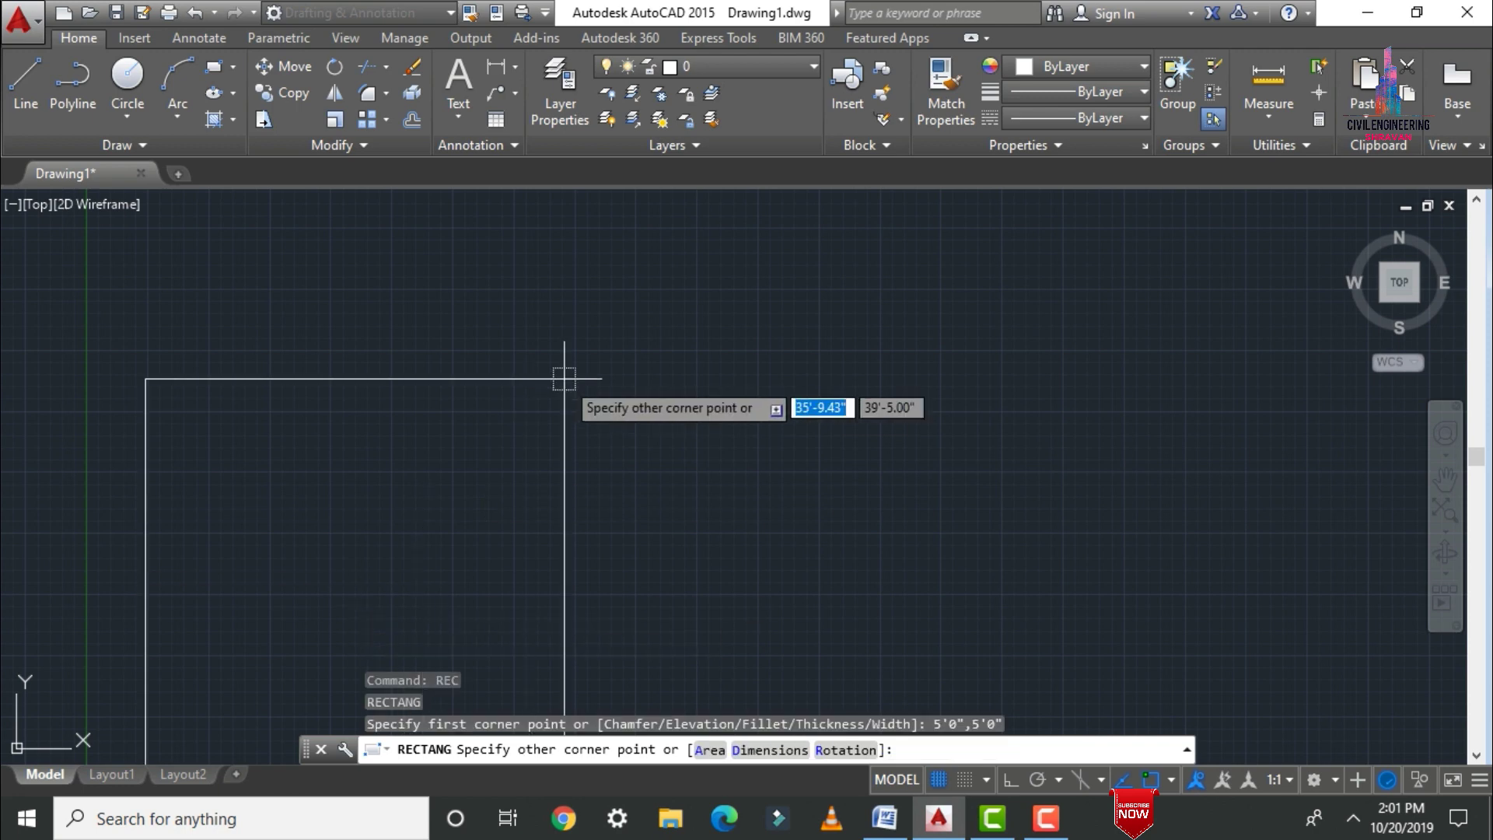
# Complete the rectangle with its opposite corner offset 20'0" in X and 30'0" in Y.
pyautogui.scroll(-4, 536, 398)
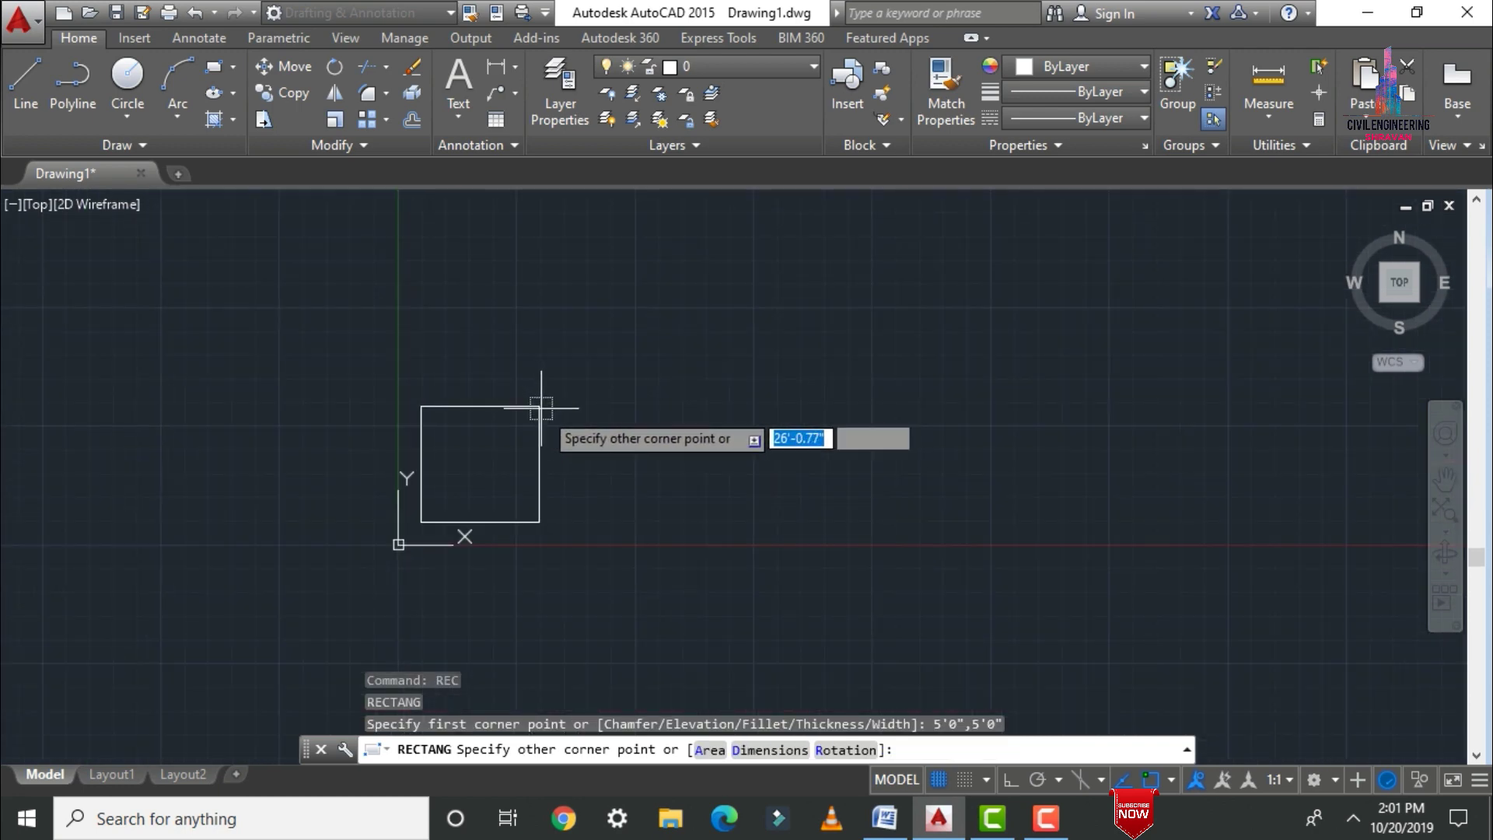
pyautogui.scroll(5, 537, 406)
pyautogui.write('2')
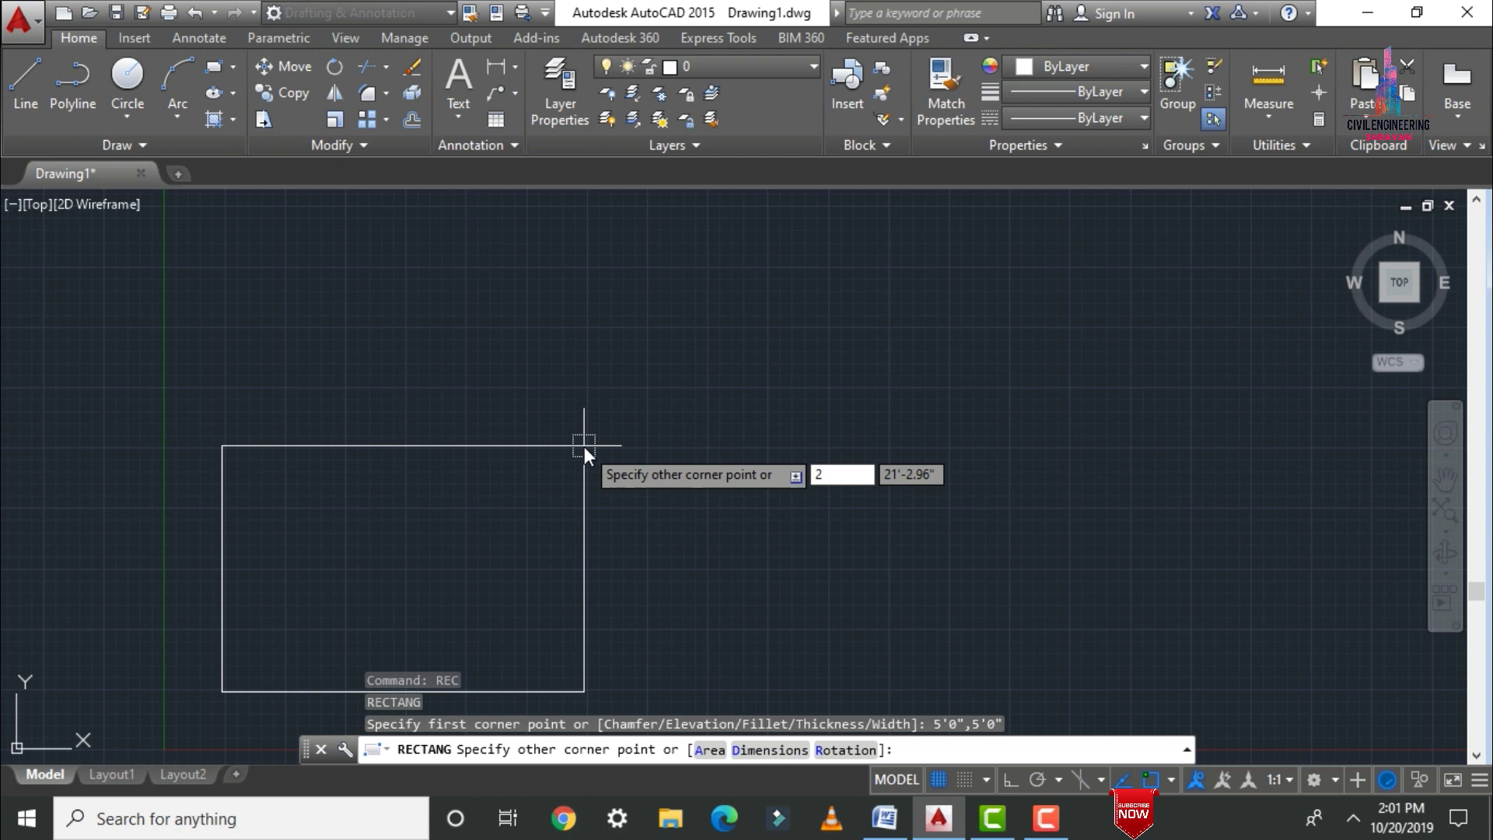
pyautogui.write('0\'0"')
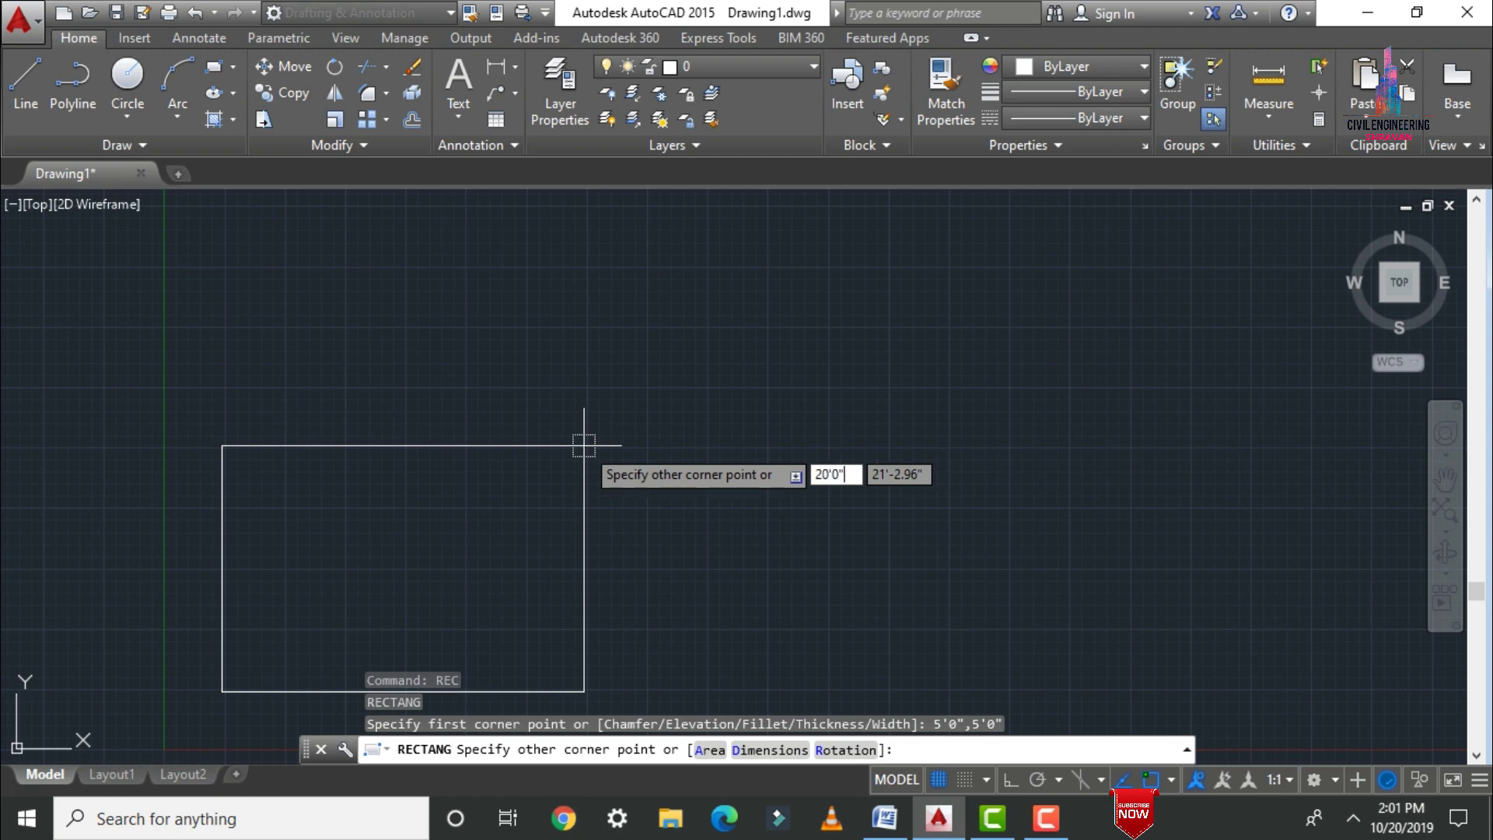
pyautogui.press('Tab')
pyautogui.write("30'0")
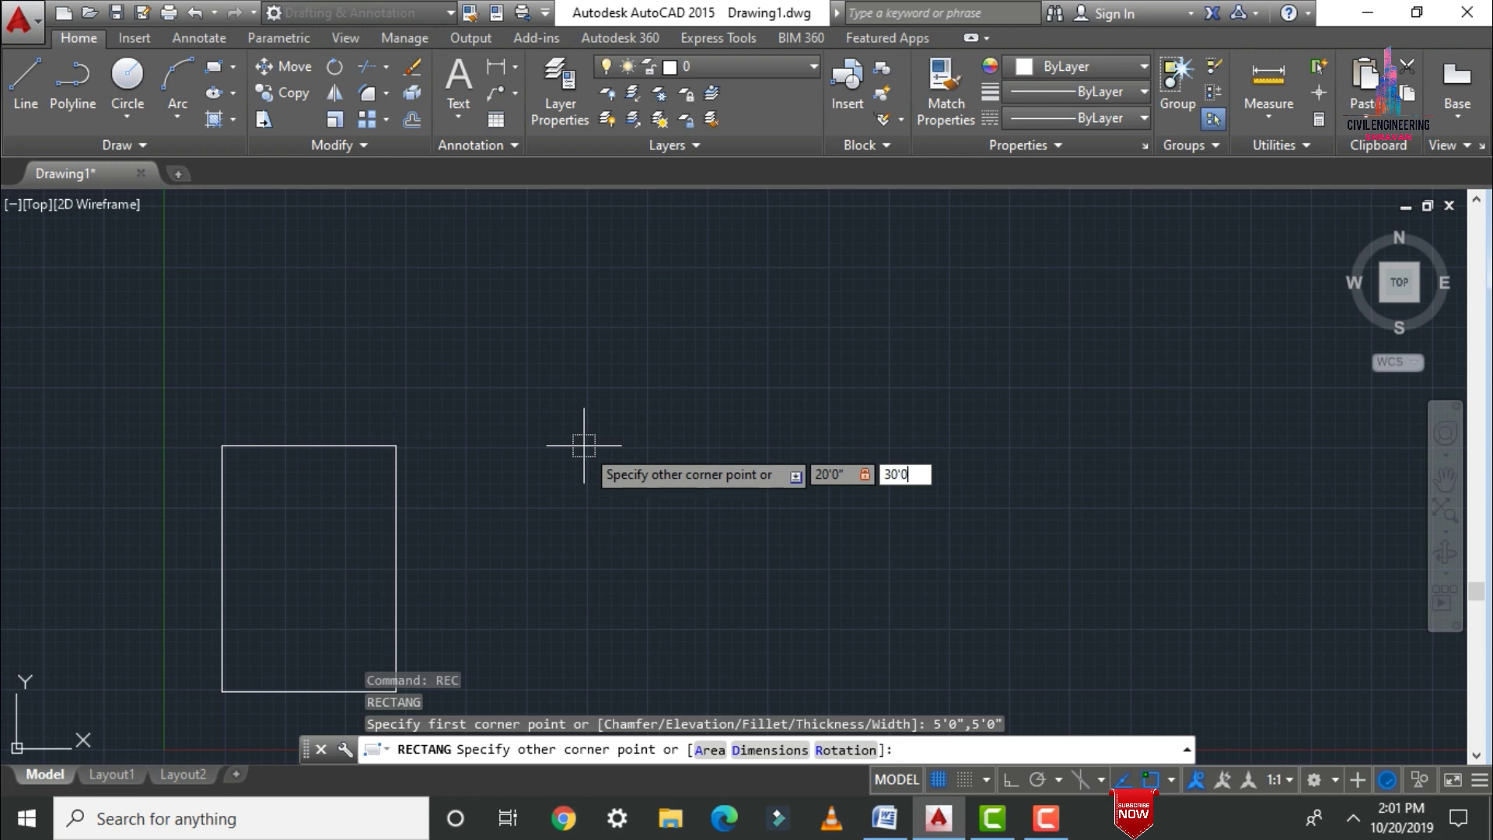
pyautogui.write('"')
pyautogui.press('Return')
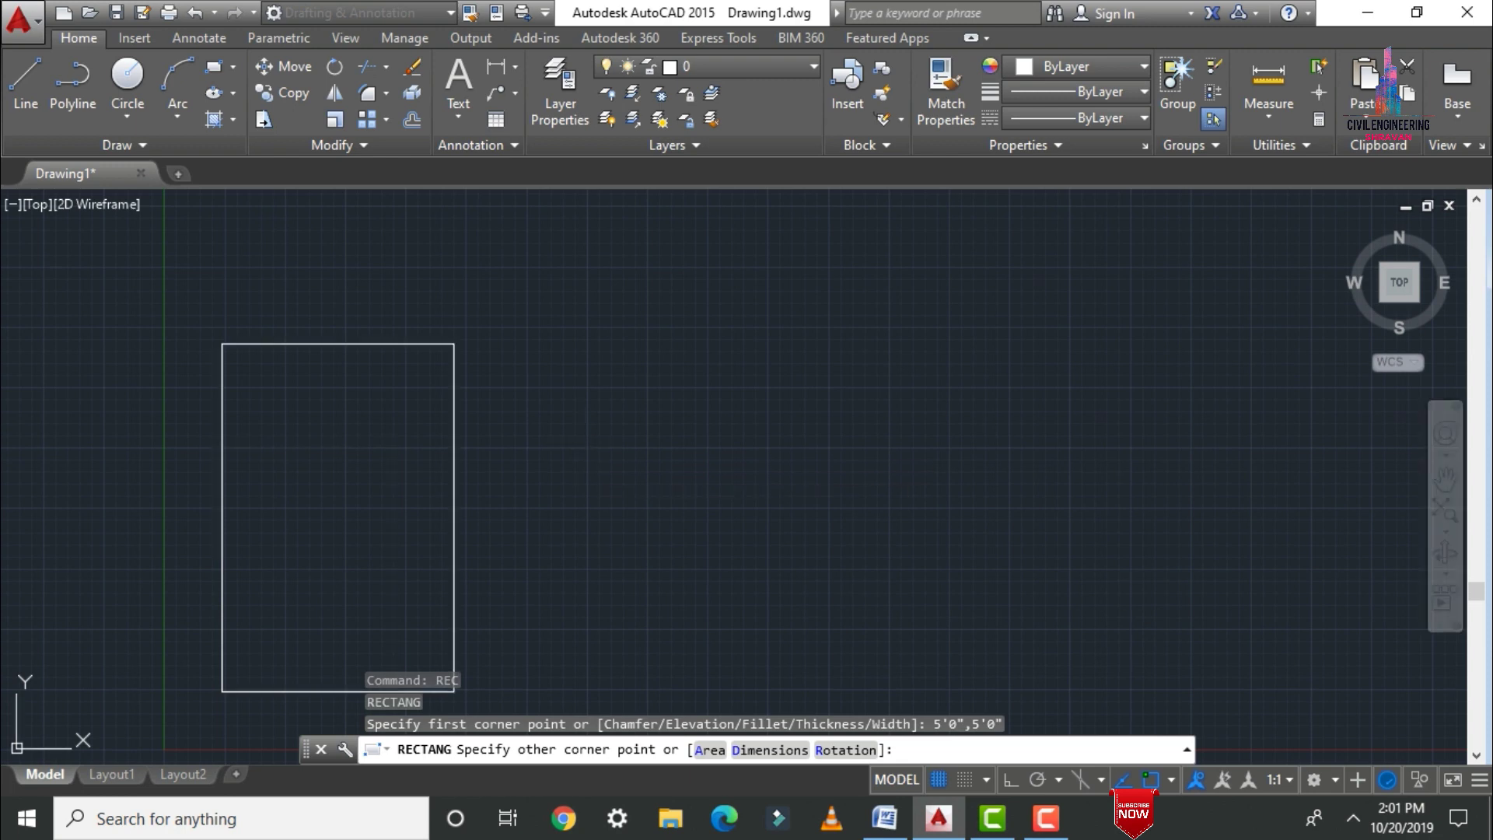
pyautogui.scroll(-4, 436, 389)
pyautogui.scroll(2, 346, 432)
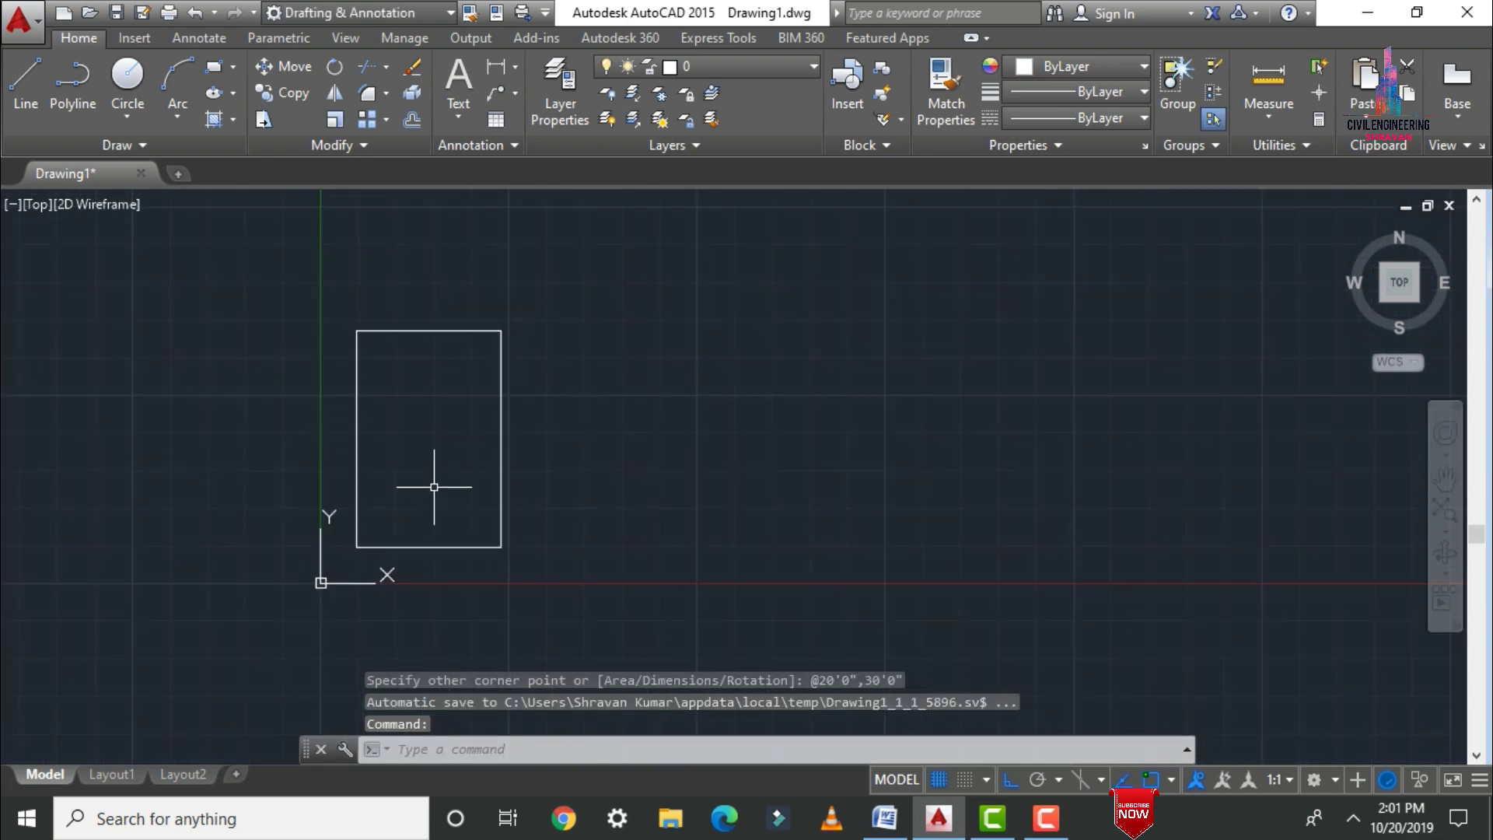
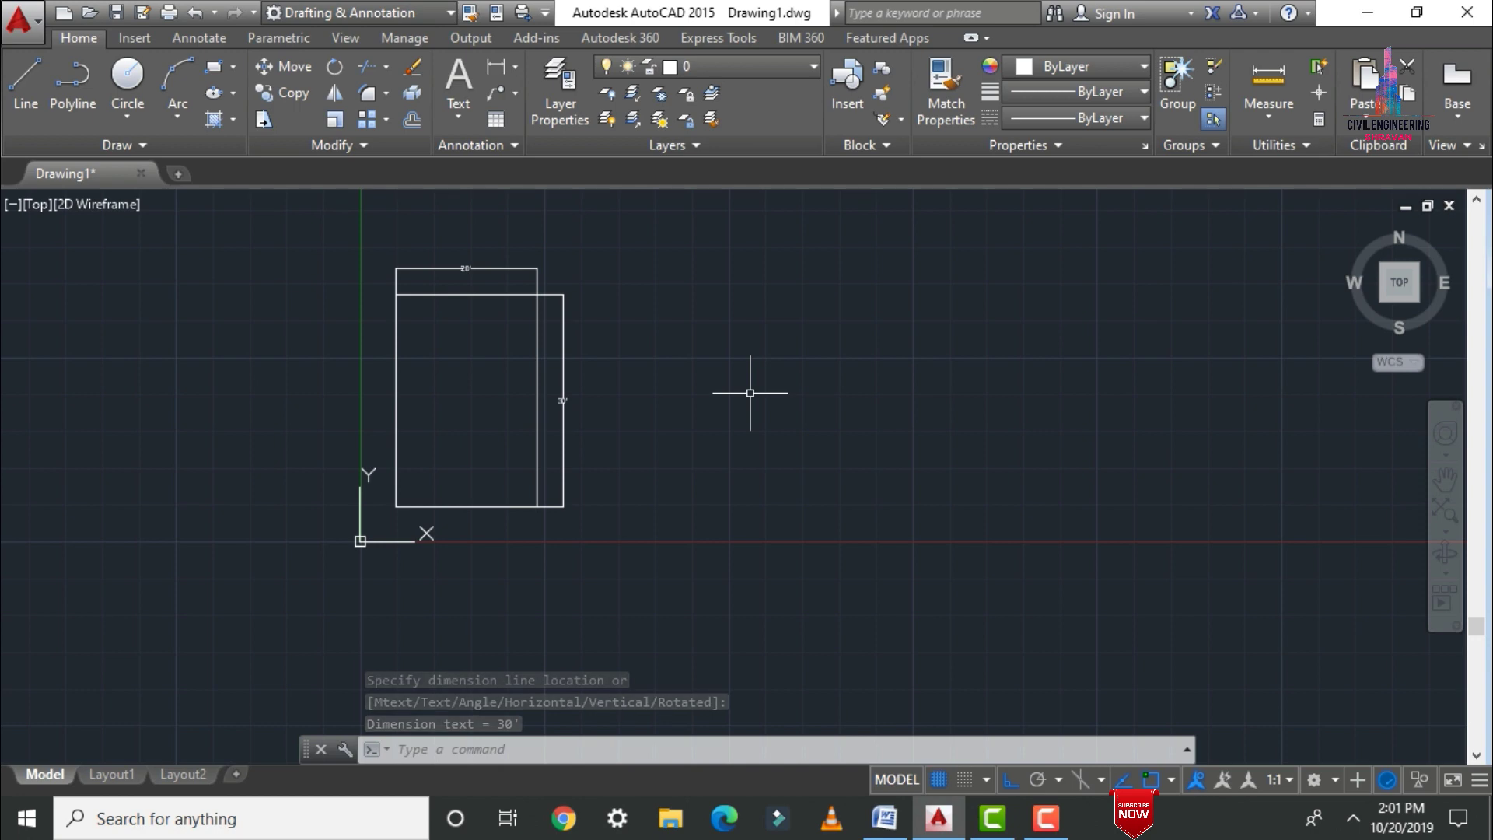
# Start a second rectangle with its first corner at X 40'0", Y 60'0".
pyautogui.write('rec')
pyautogui.press('Return')
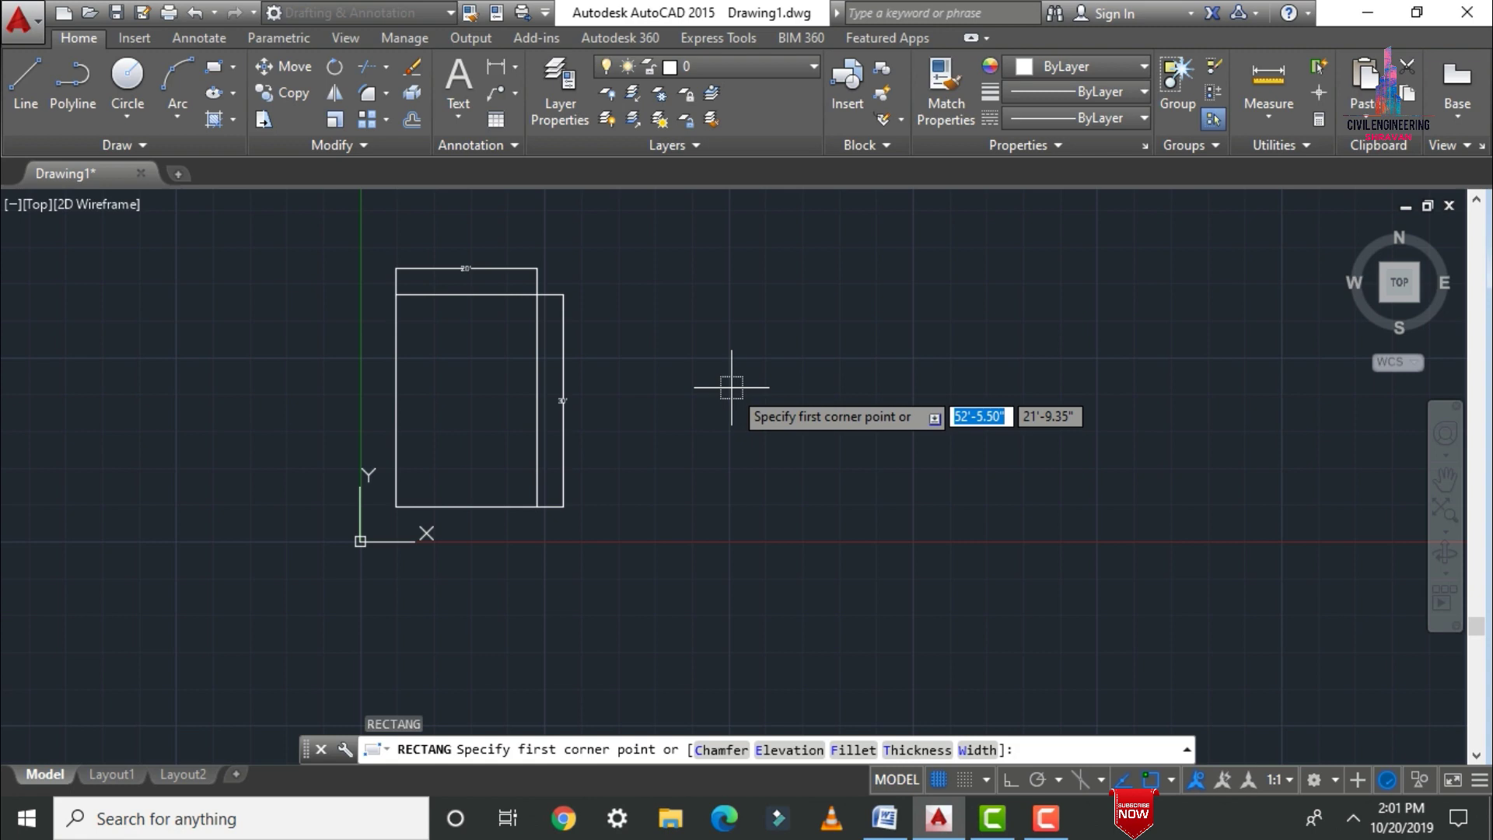
pyautogui.write("40'0")
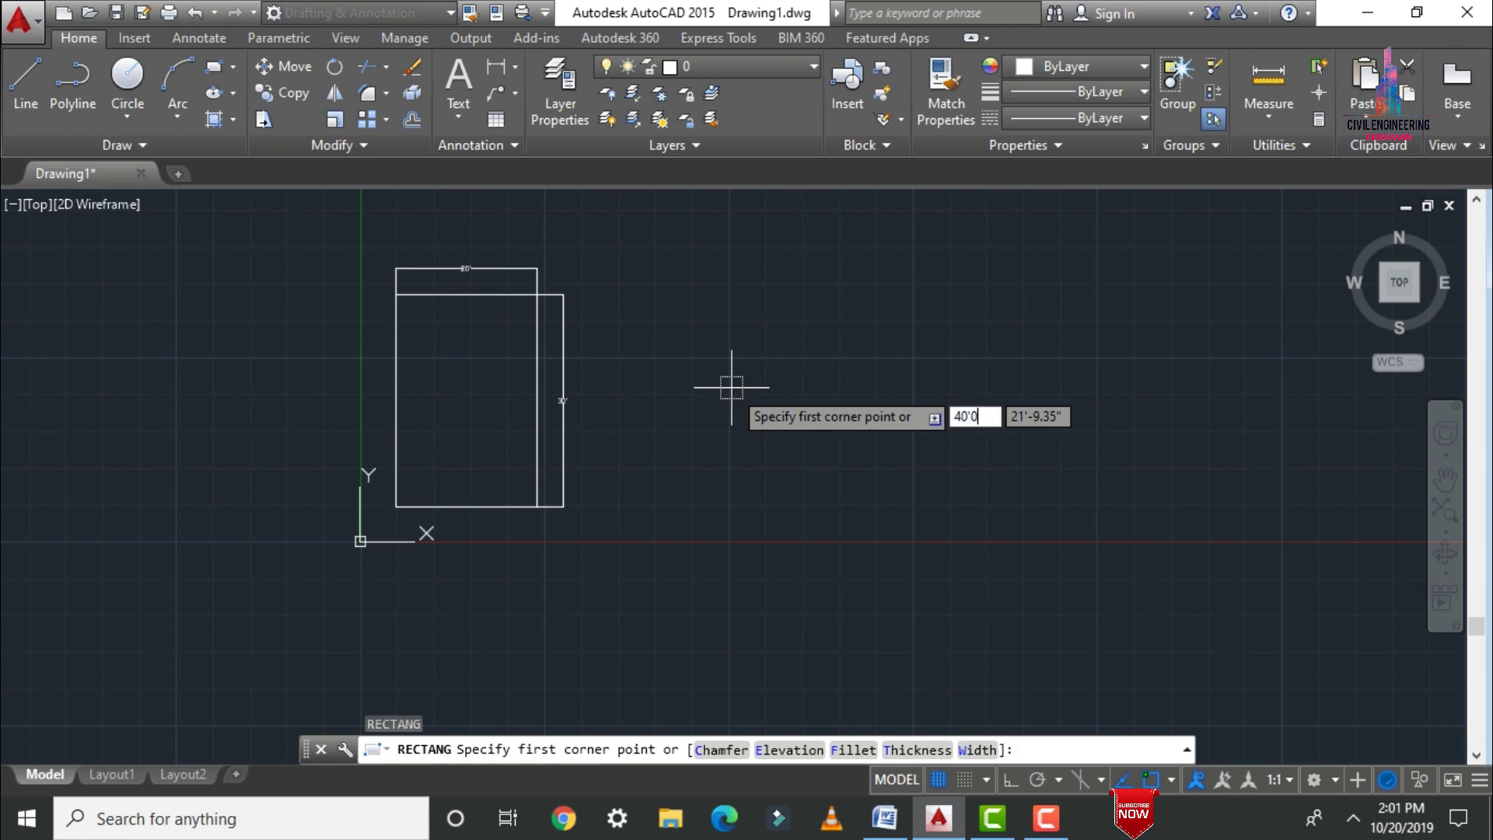
pyautogui.write('"')
pyautogui.press('Tab')
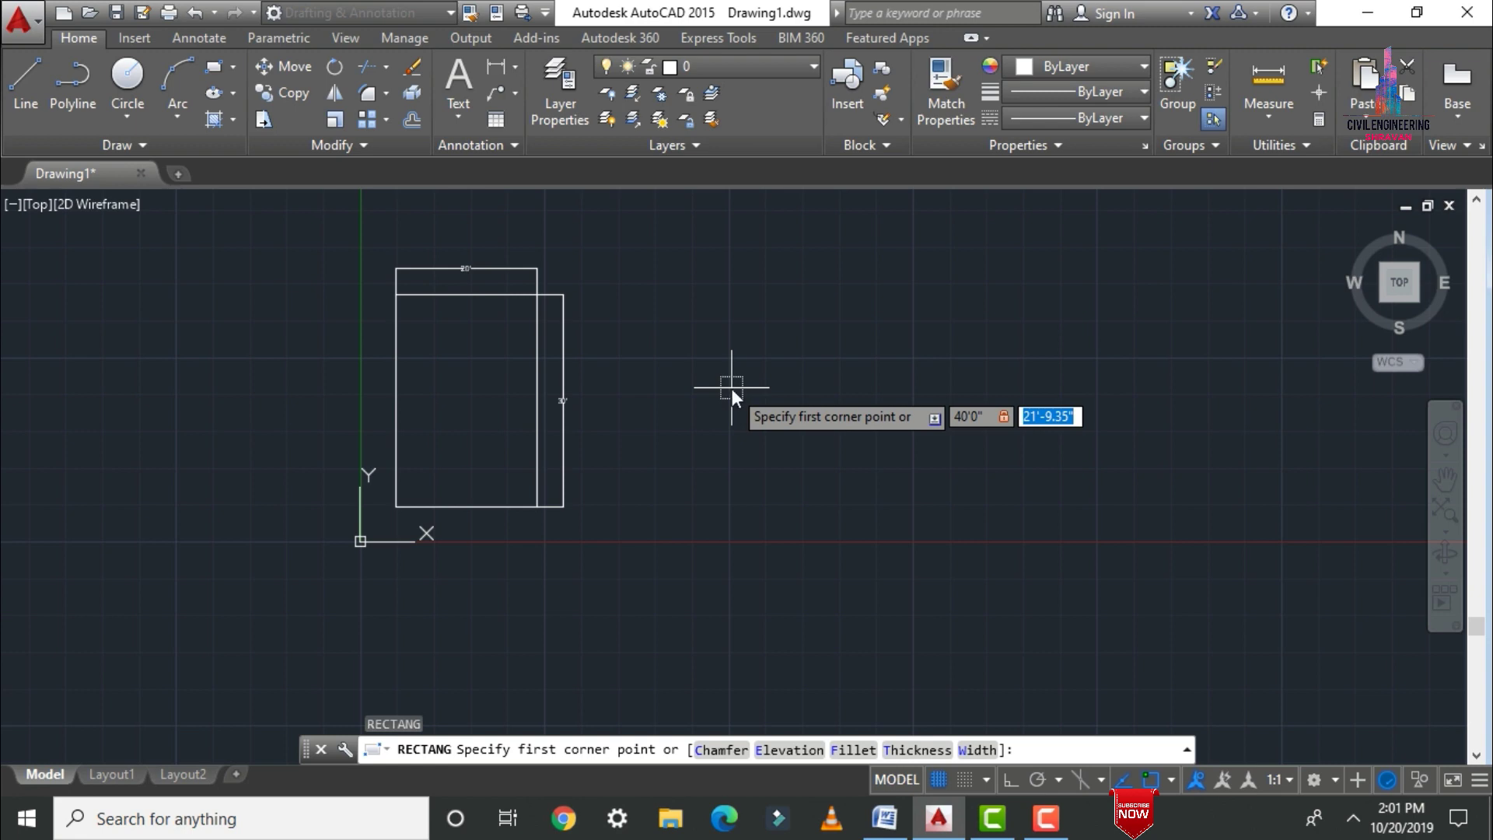
pyautogui.write('6')
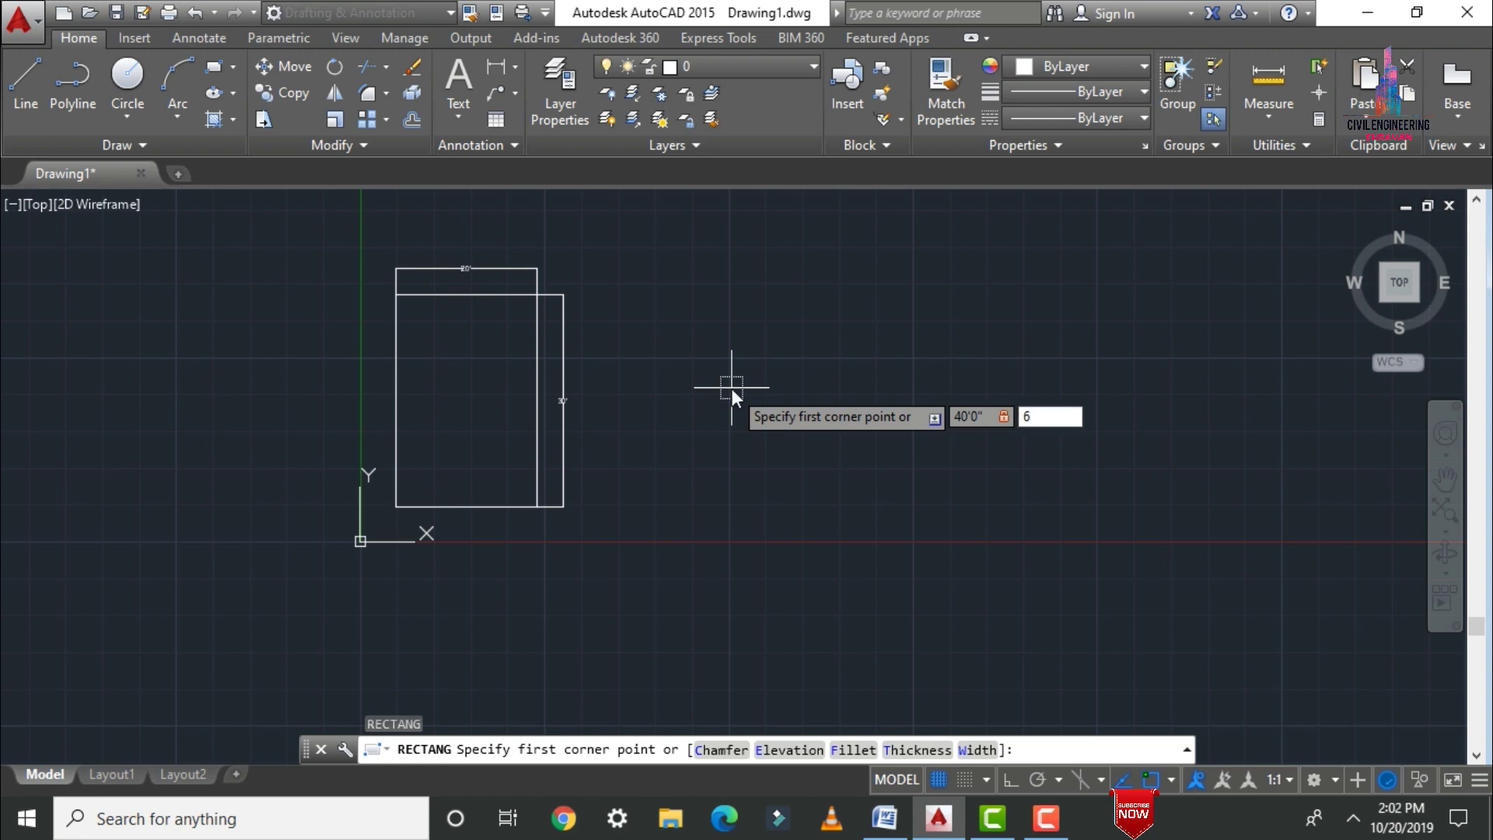
pyautogui.write('0\'0"')
pyautogui.press('Return')
# Complete the second rectangle with its opposite corner offset 50'0" in X and 30'0" in Y.
pyautogui.scroll(-2, 572, 525)
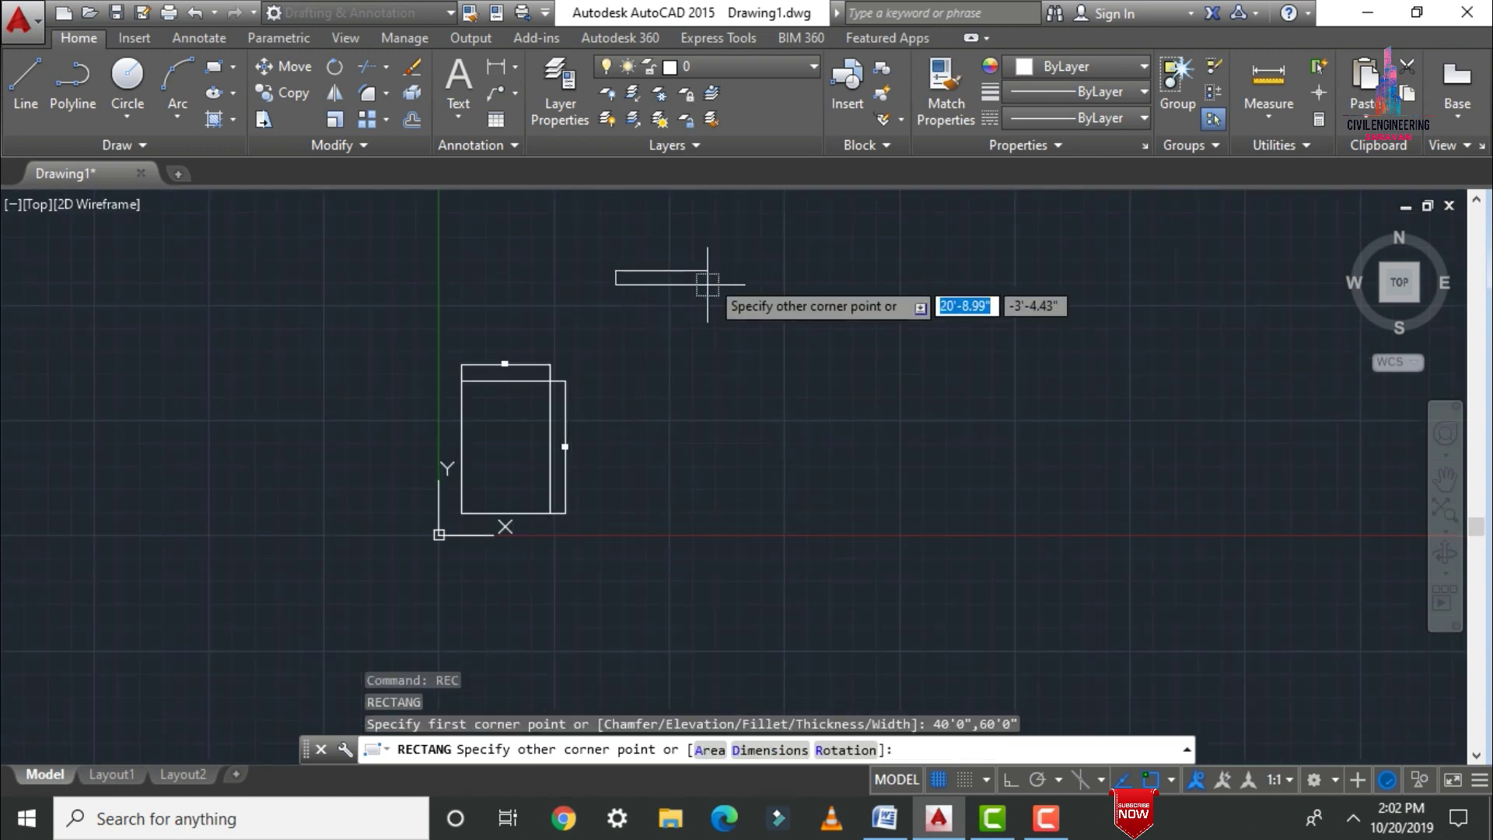
pyautogui.scroll(-2, 715, 247)
pyautogui.scroll(4, 666, 323)
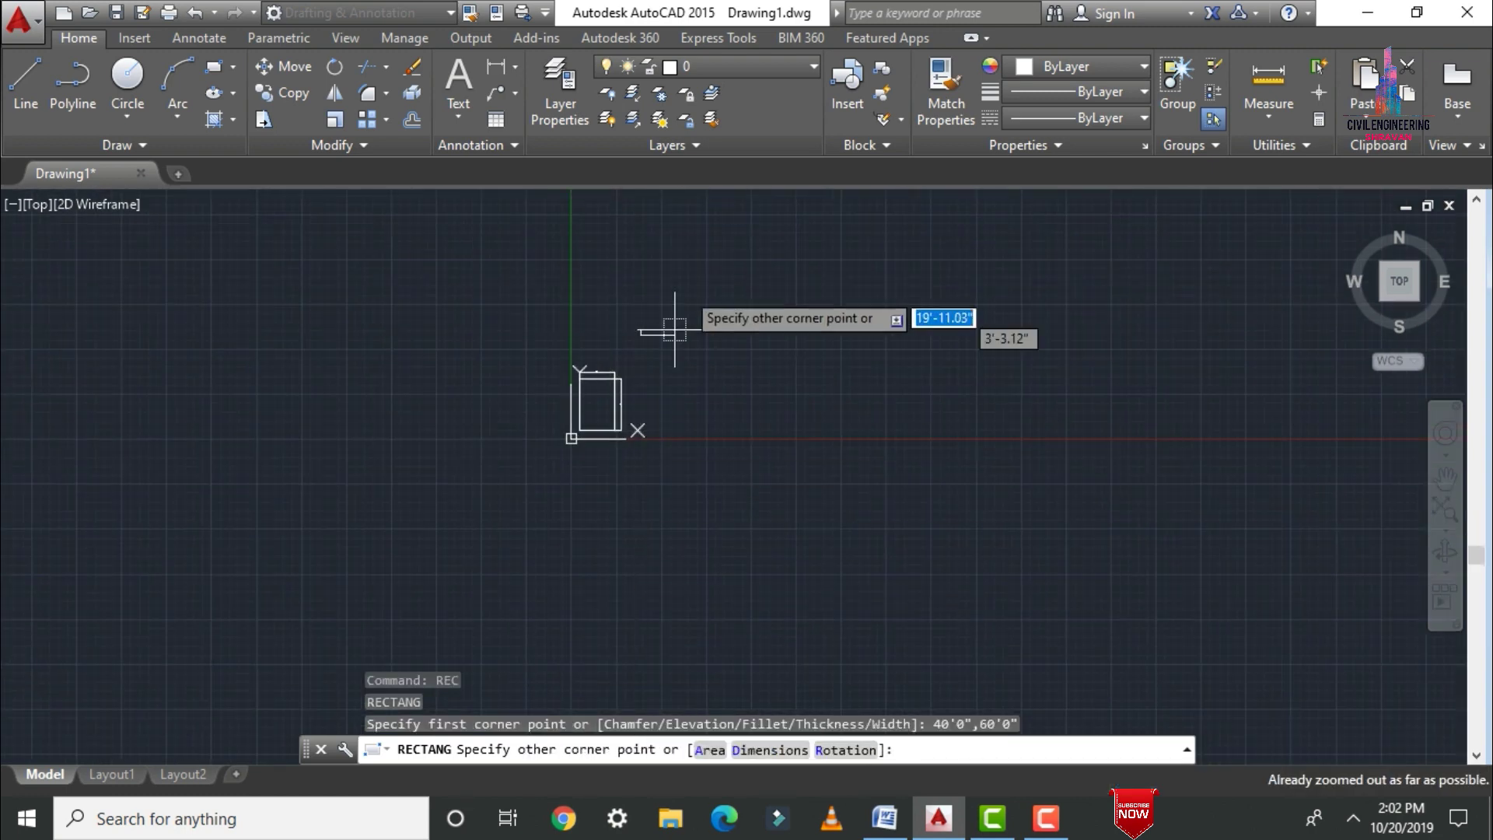
pyautogui.scroll(5, 722, 280)
pyautogui.scroll(-3, 825, 280)
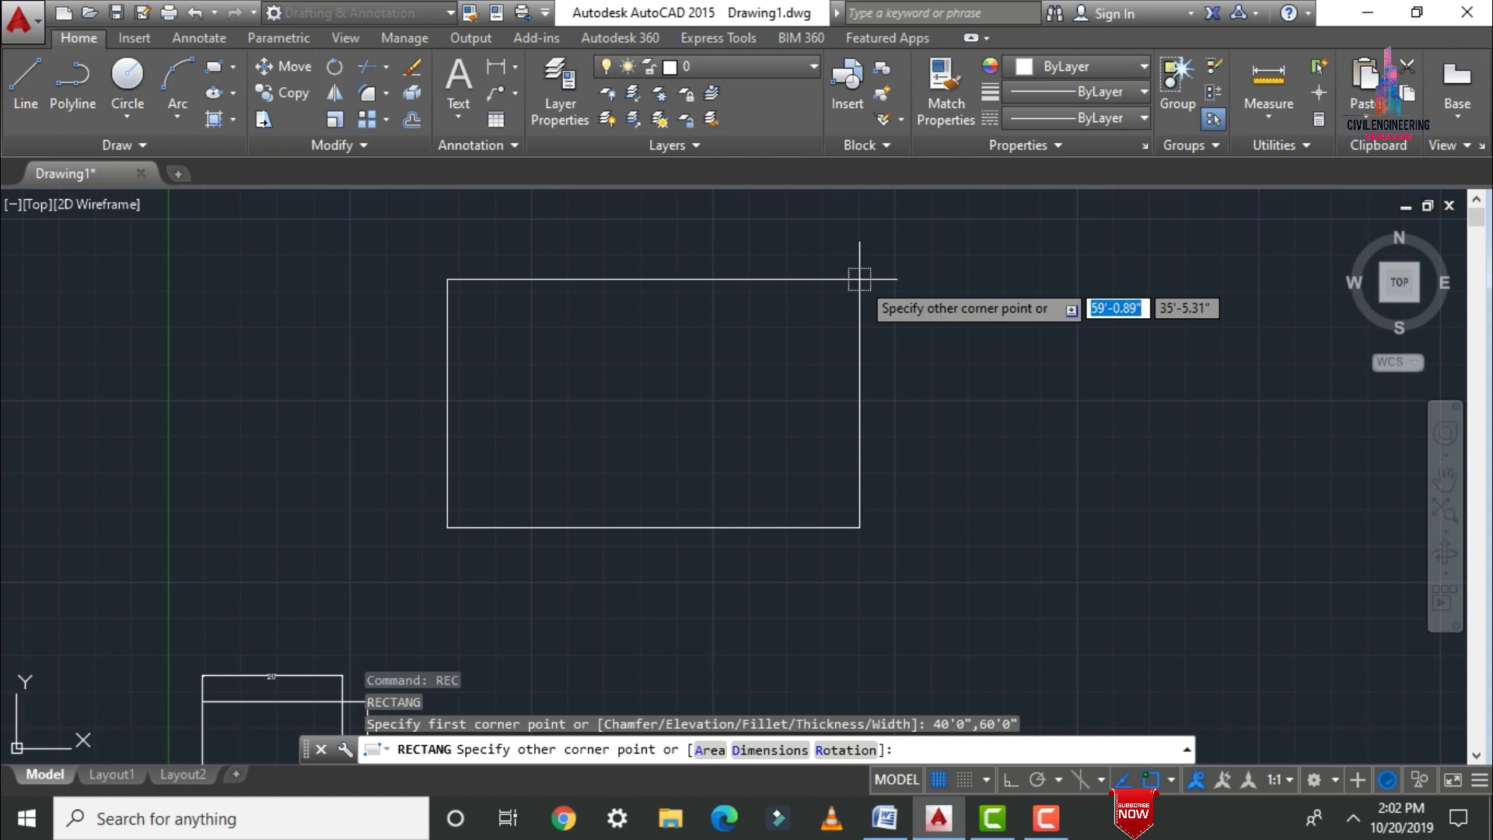
pyautogui.write("50'0")
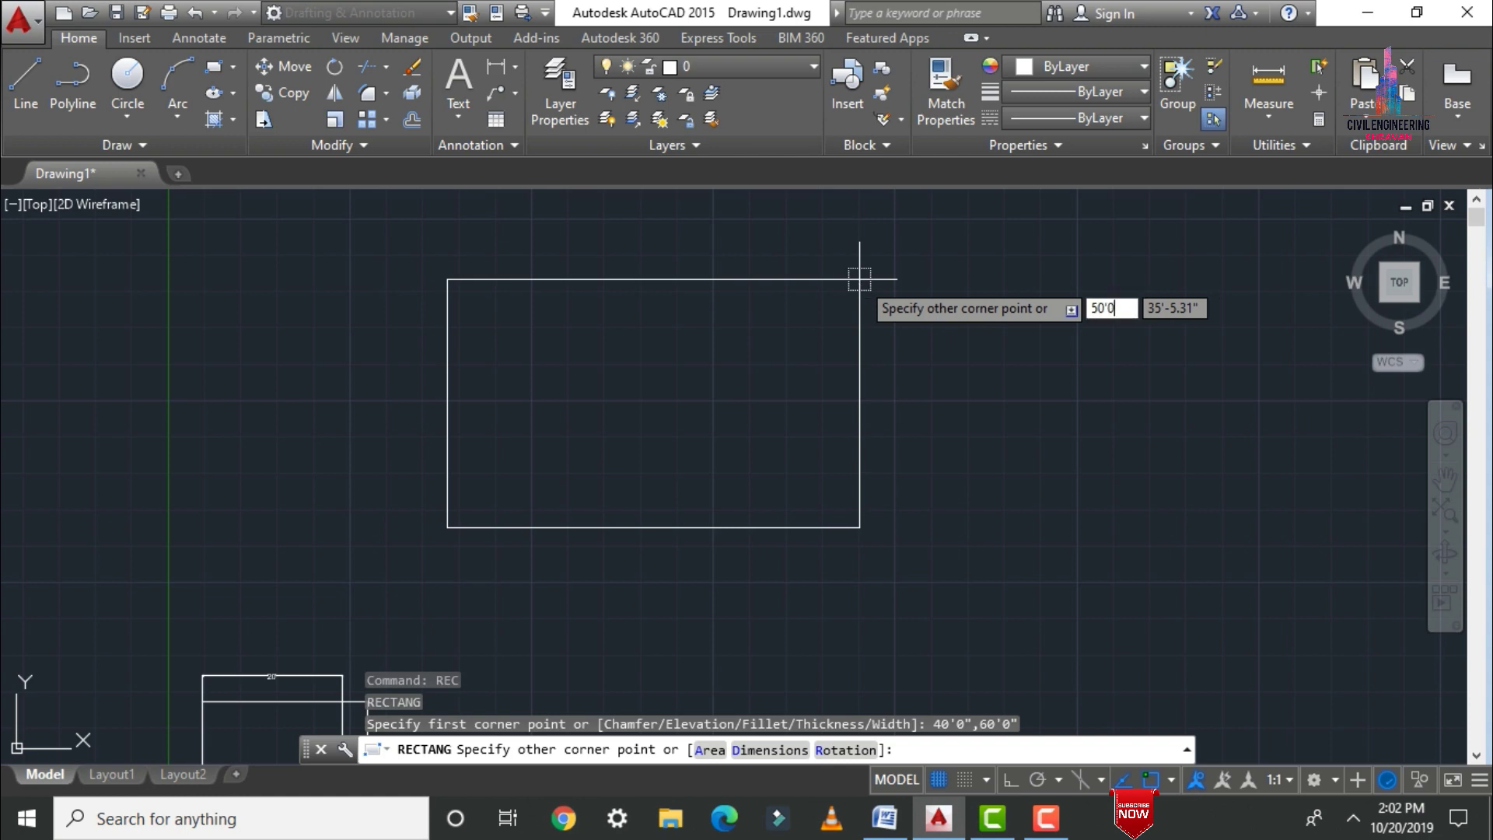
pyautogui.press('Tab')
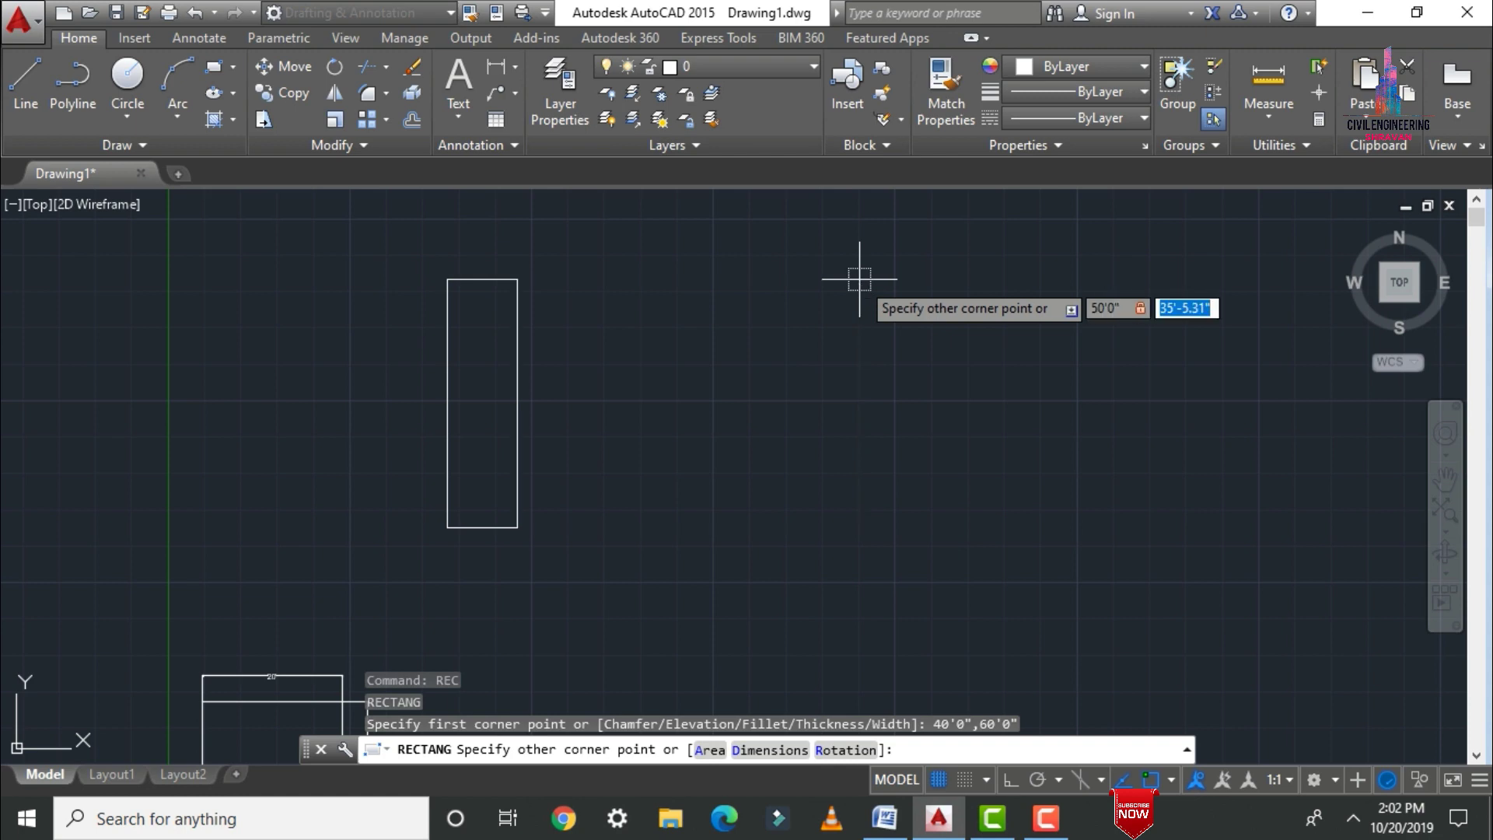
pyautogui.write('30')
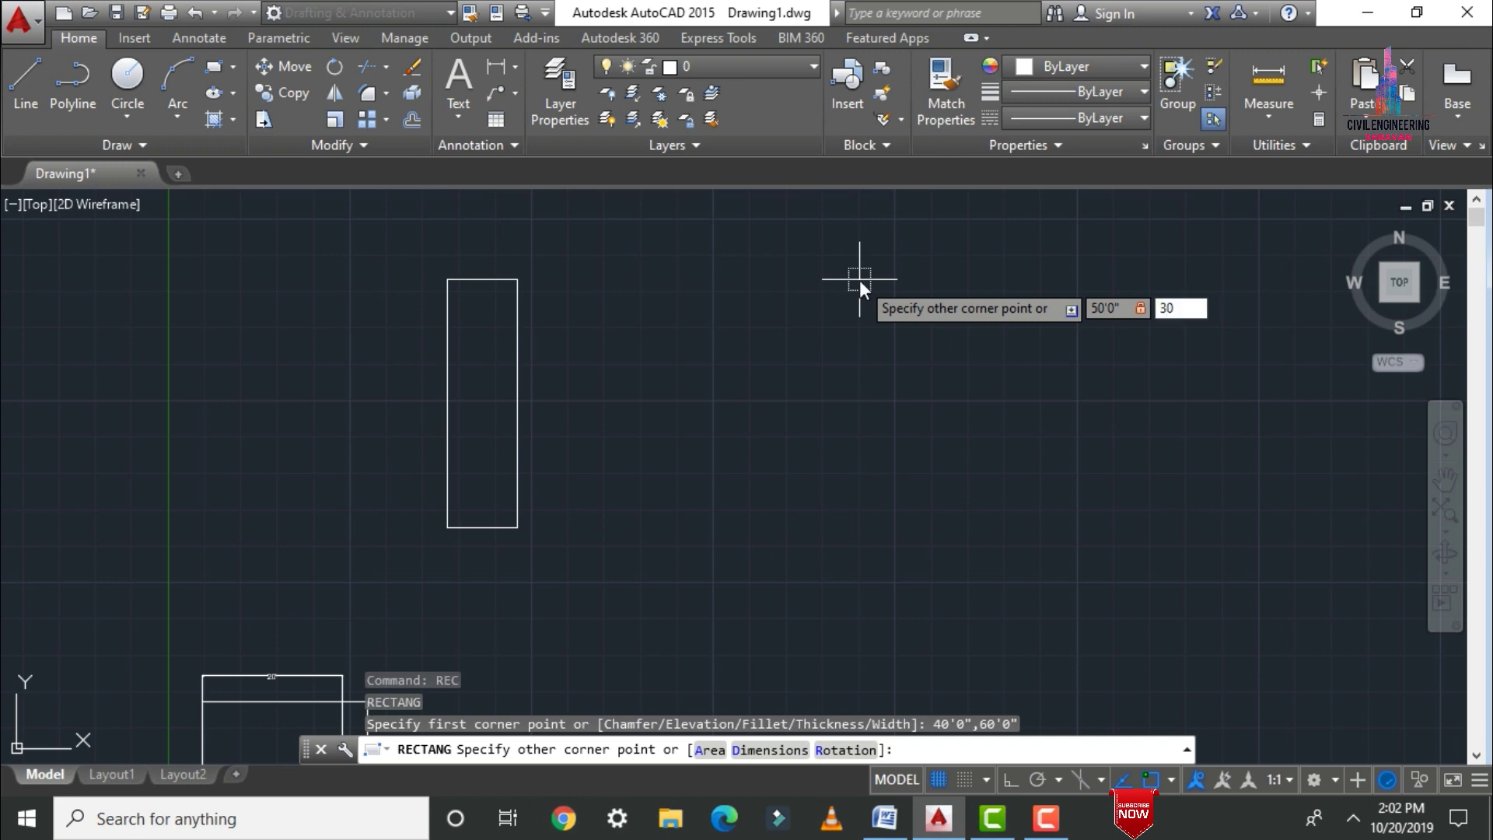
pyautogui.write("'0")
pyautogui.press('Return')
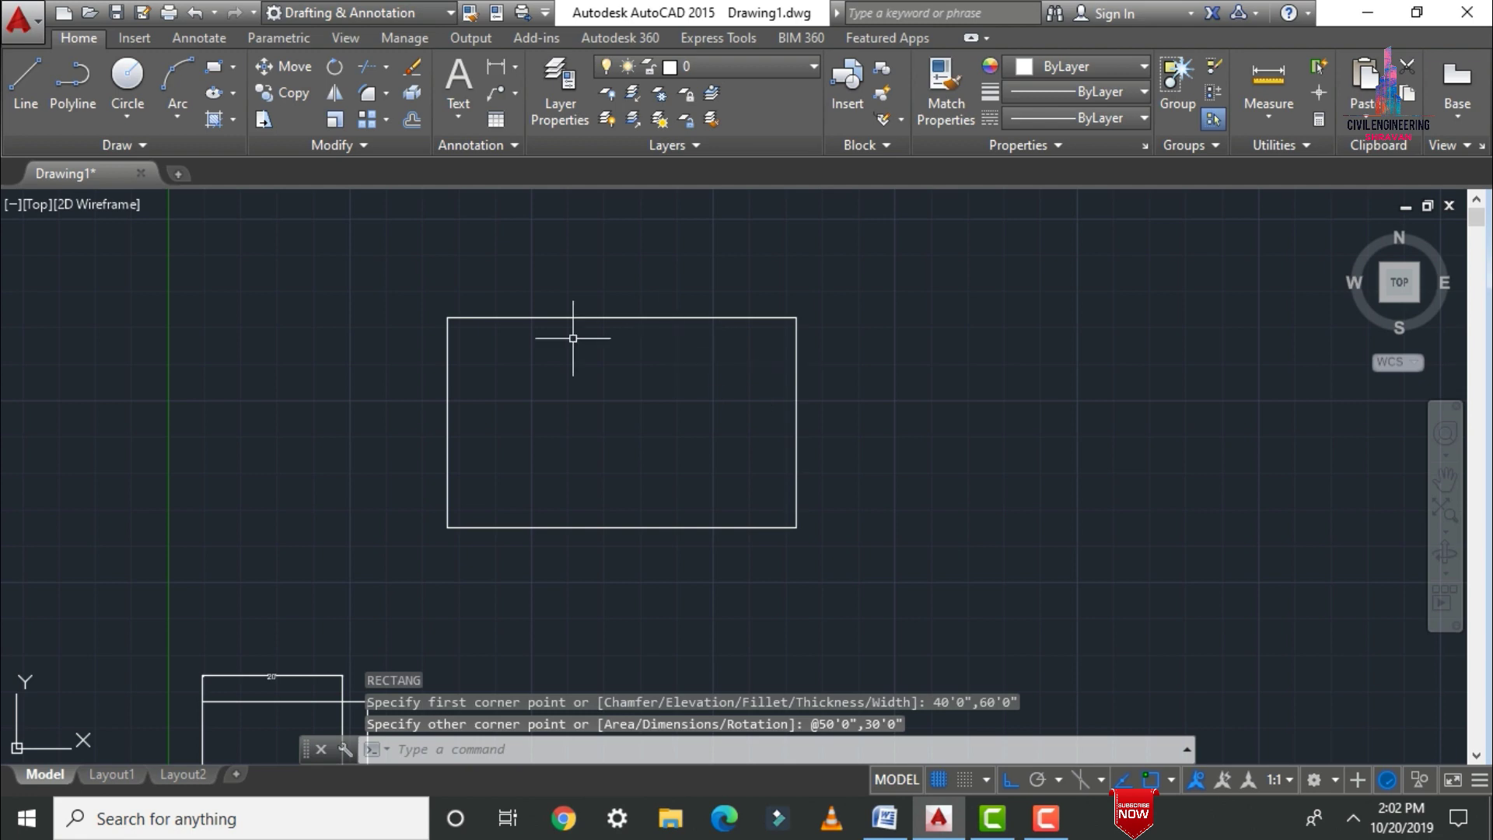
# Add a linear dimension along the second rectangle's top edge, placing the dimension line just above it.
pyautogui.scroll(2, 591, 366)
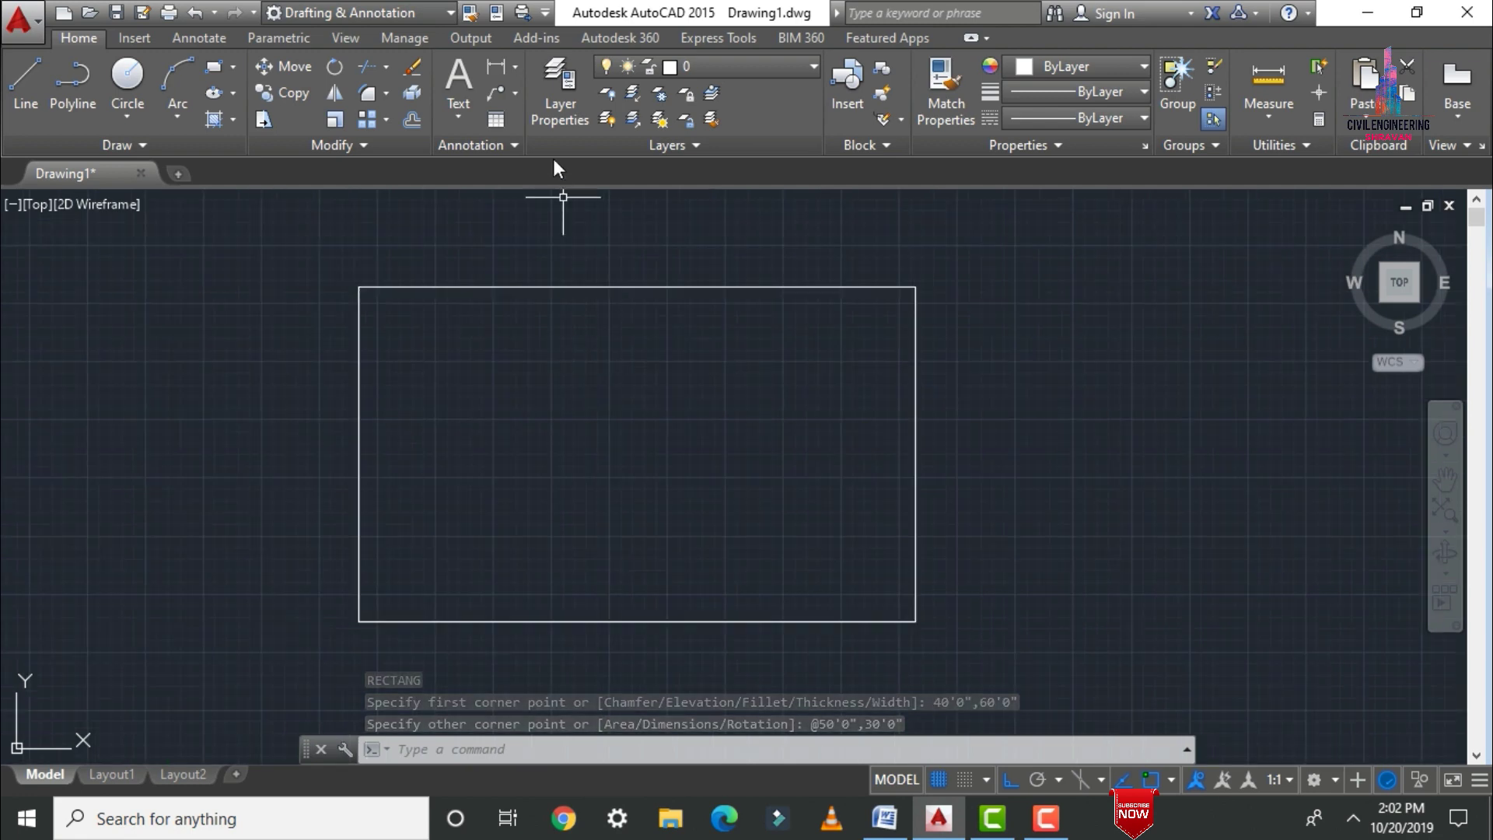
pyautogui.click(497, 68)
pyautogui.click(358, 286)
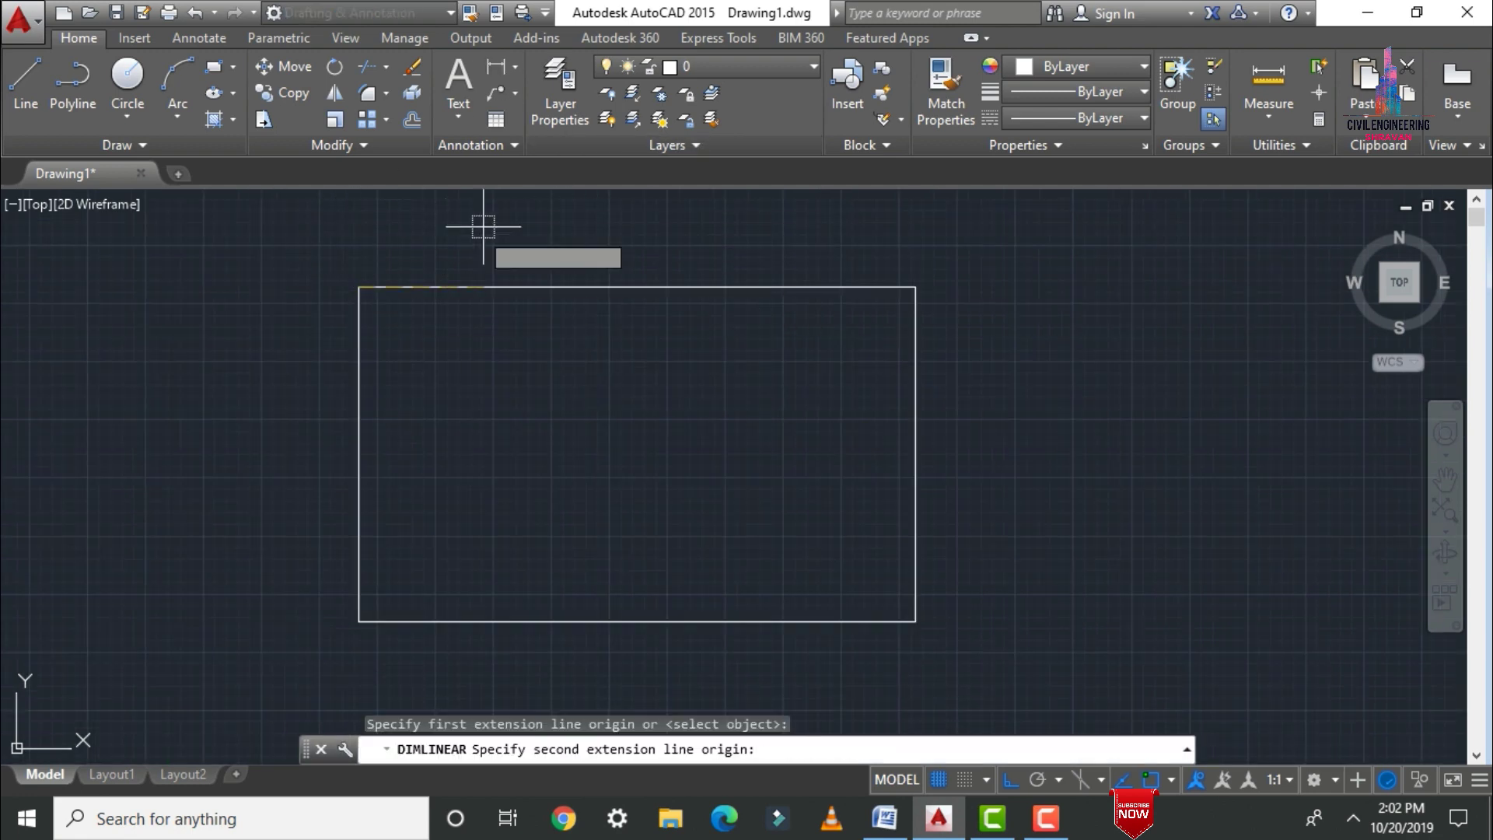
pyautogui.click(923, 292)
pyautogui.click(786, 250)
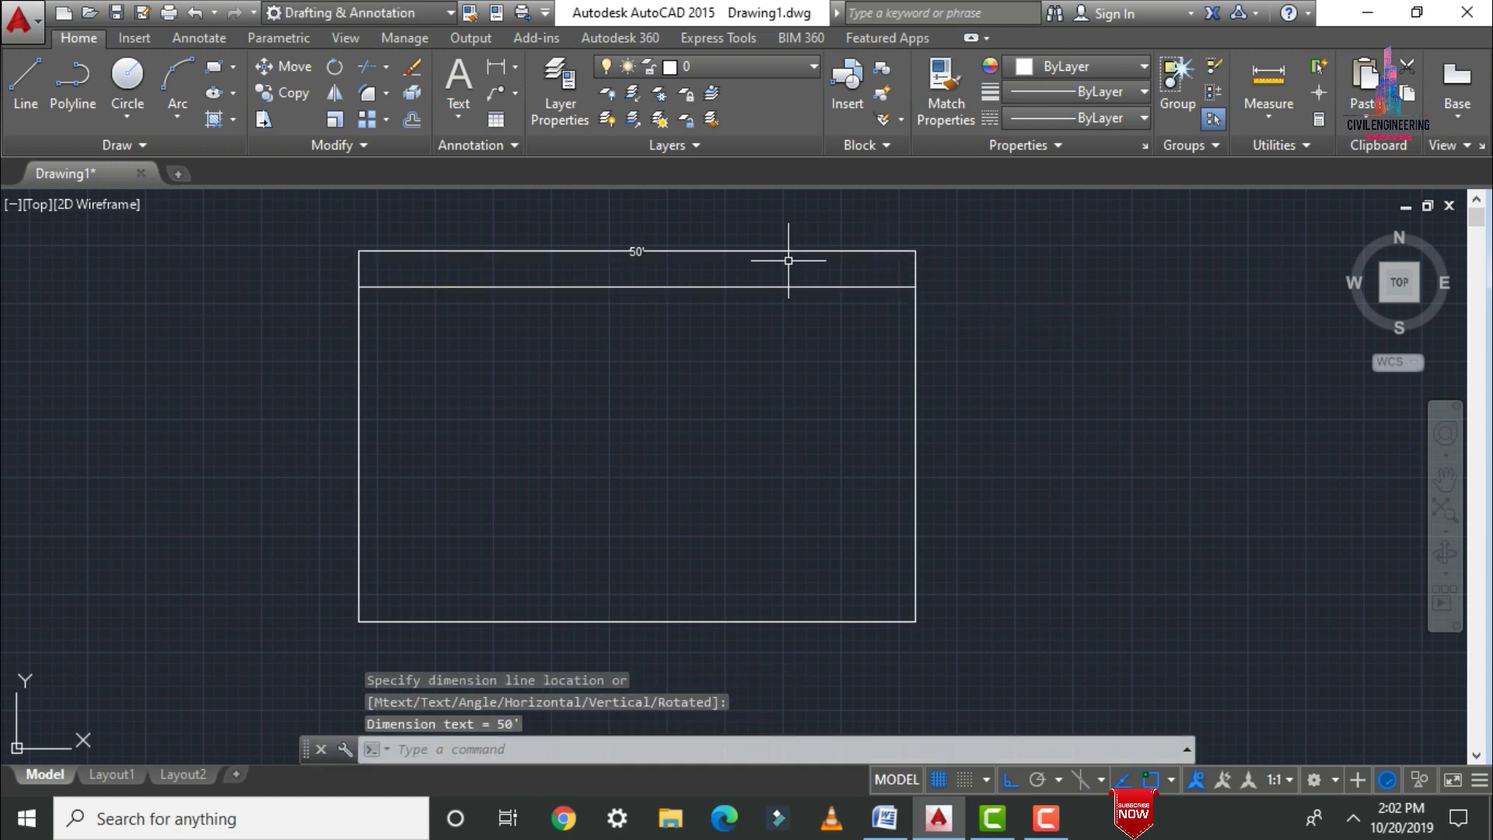
# Add a vertical linear dimension to the second rectangle's right edge, placing the dimension line just outside it.
pyautogui.scroll(2, 661, 249)
pyautogui.click(496, 67)
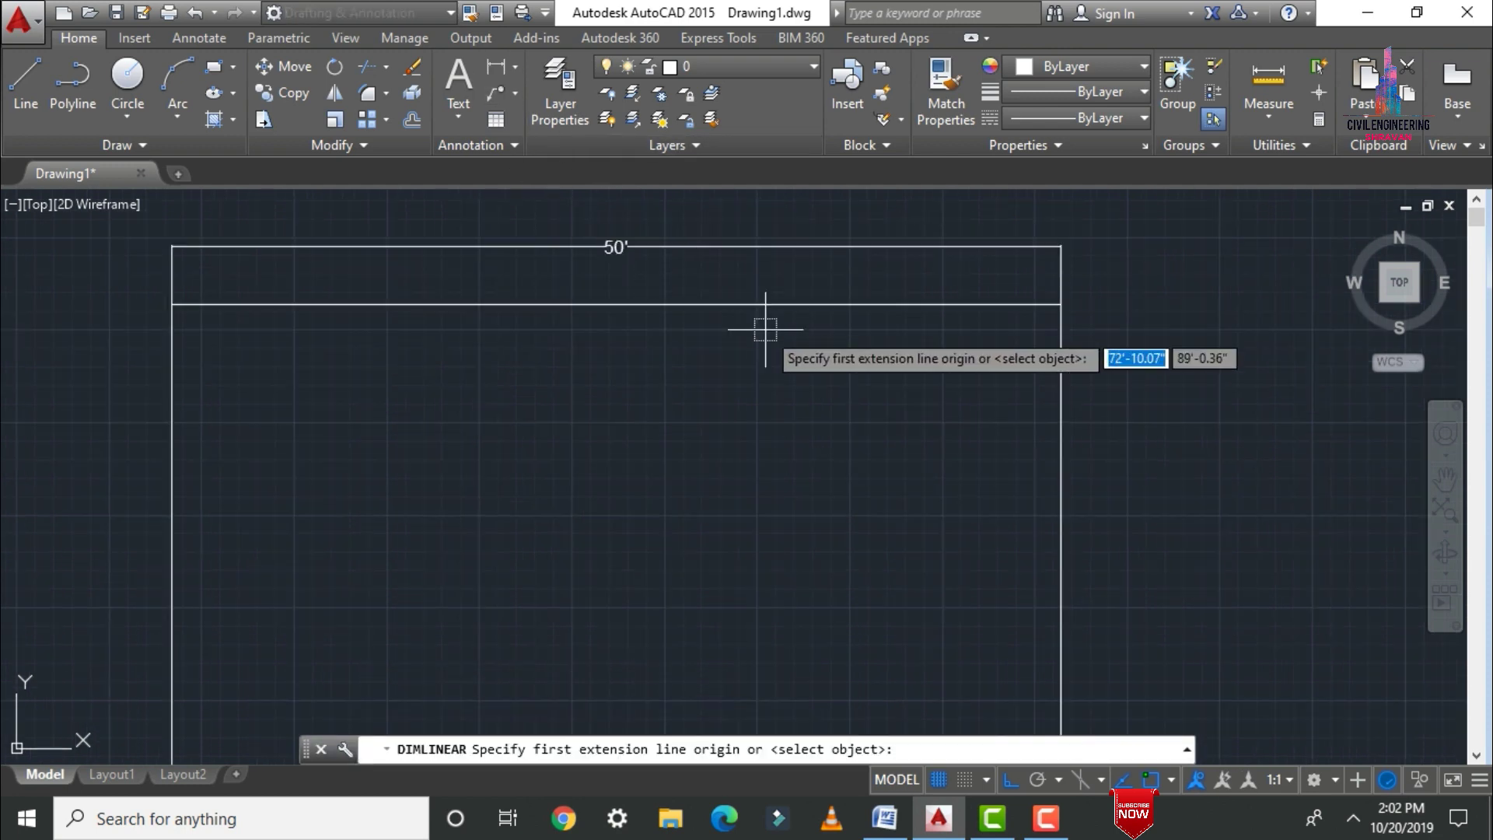
pyautogui.click(1060, 303)
pyautogui.scroll(-4, 1018, 257)
pyautogui.scroll(6, 1011, 436)
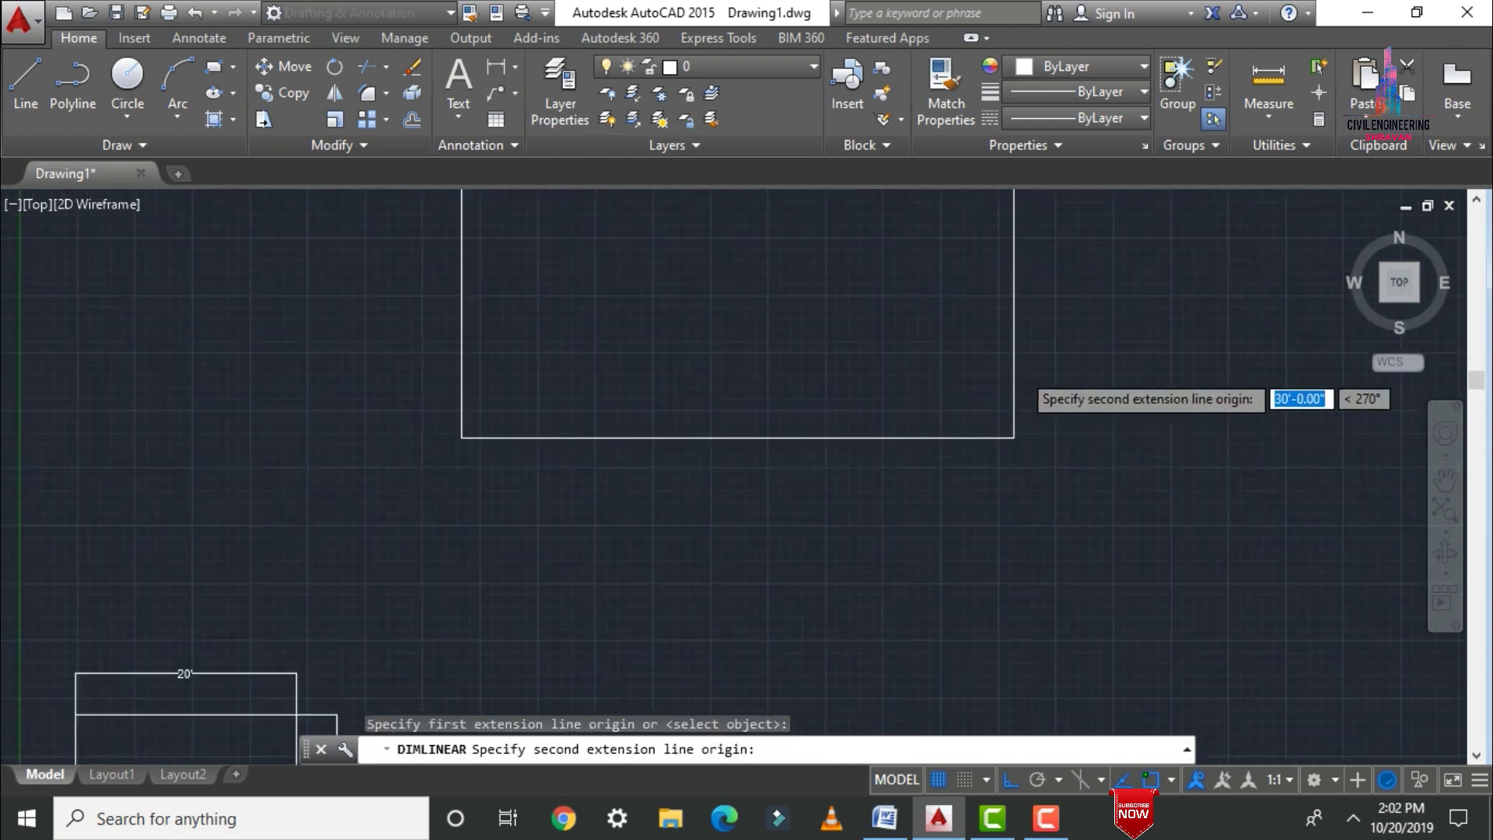
pyautogui.click(1009, 477)
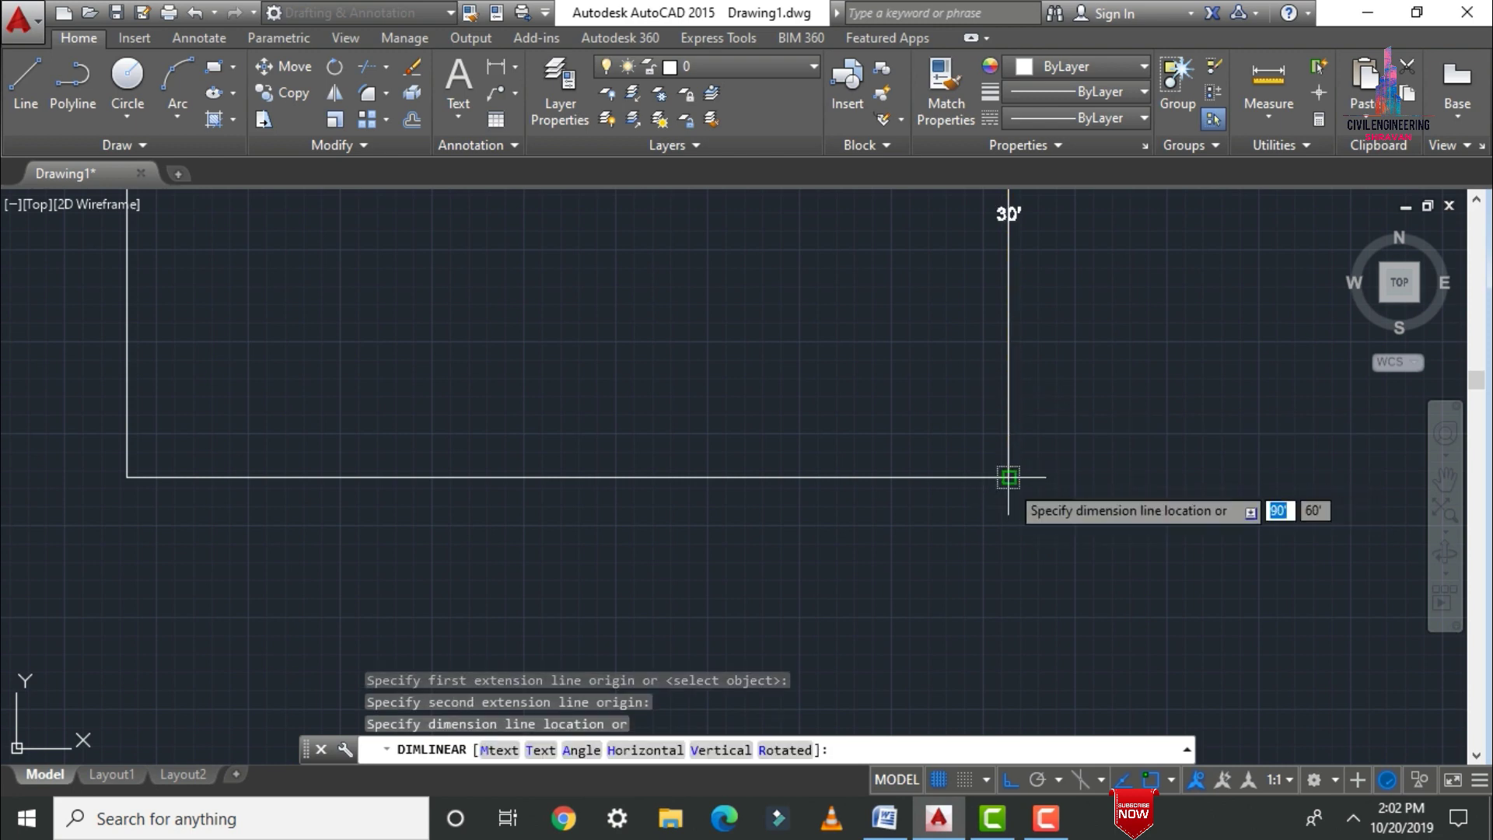
pyautogui.click(1061, 401)
pyautogui.scroll(-2, 1033, 536)
pyautogui.scroll(-2, 938, 309)
pyautogui.scroll(2, 957, 389)
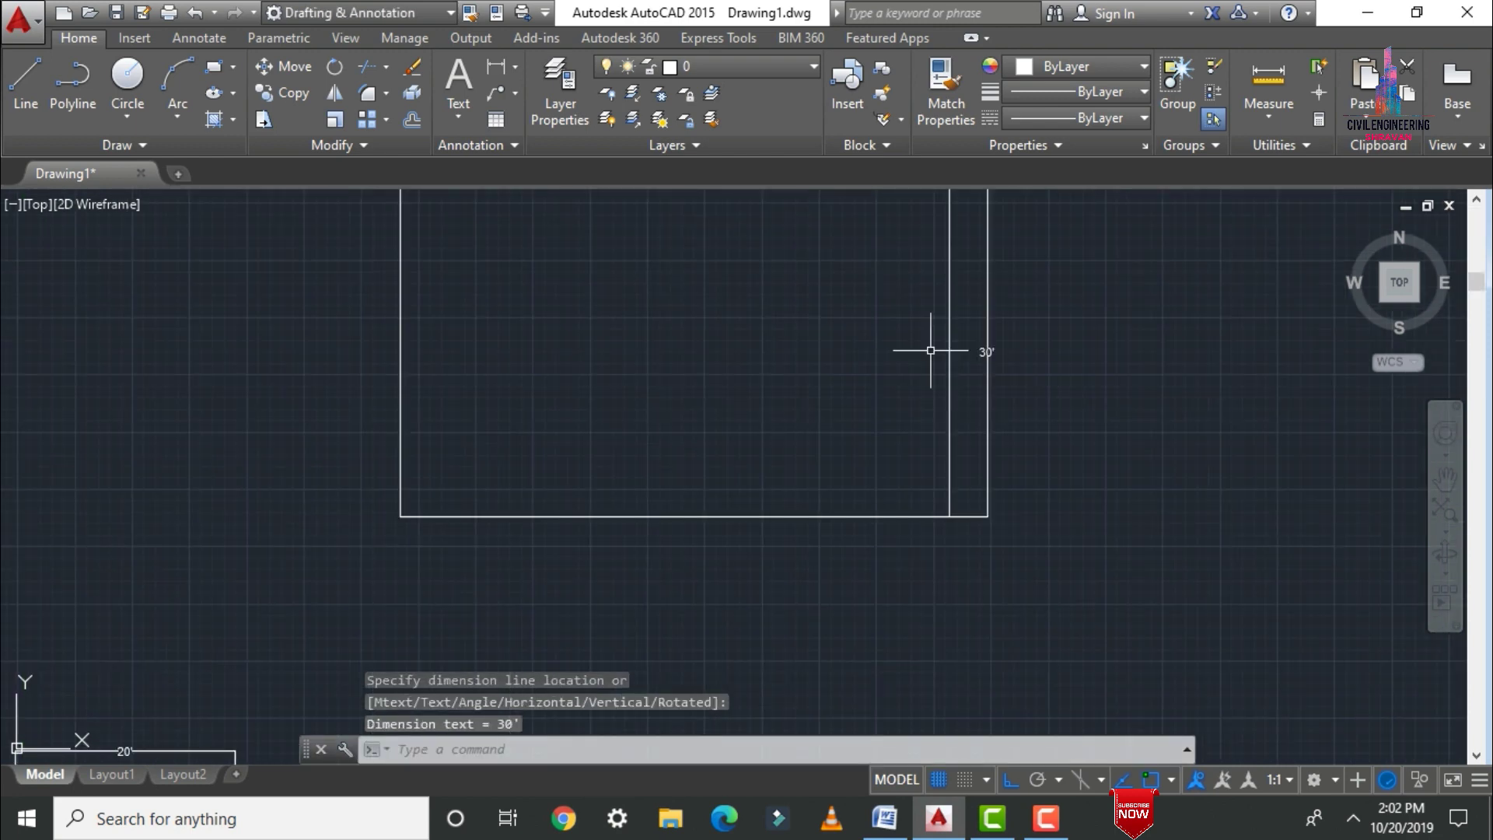
# Start a third rectangle with its first corner in the empty area below and right of the 50' by 30' rectangle.
pyautogui.scroll(-2, 784, 388)
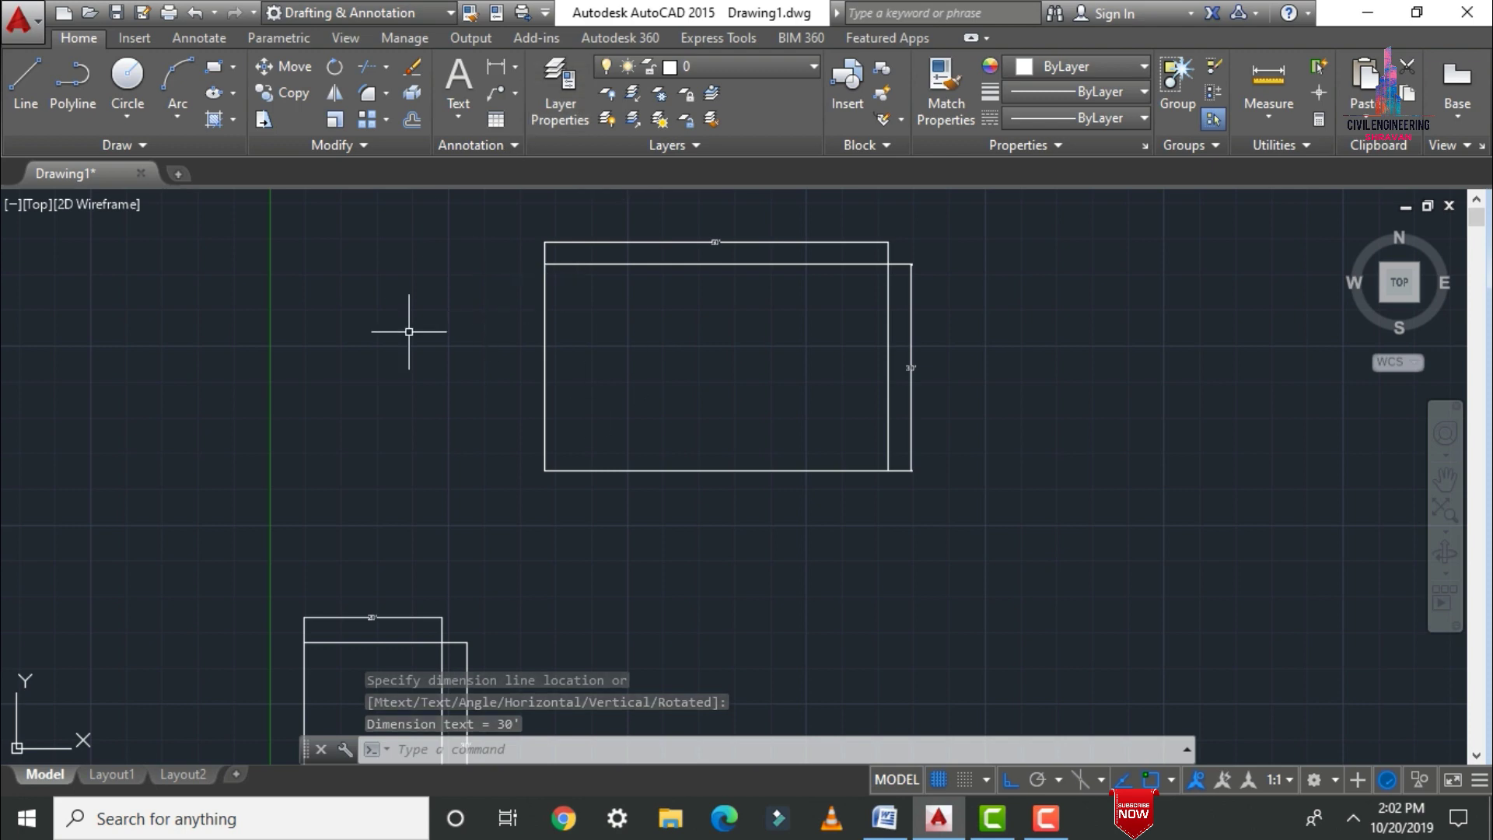
pyautogui.scroll(-2, 365, 304)
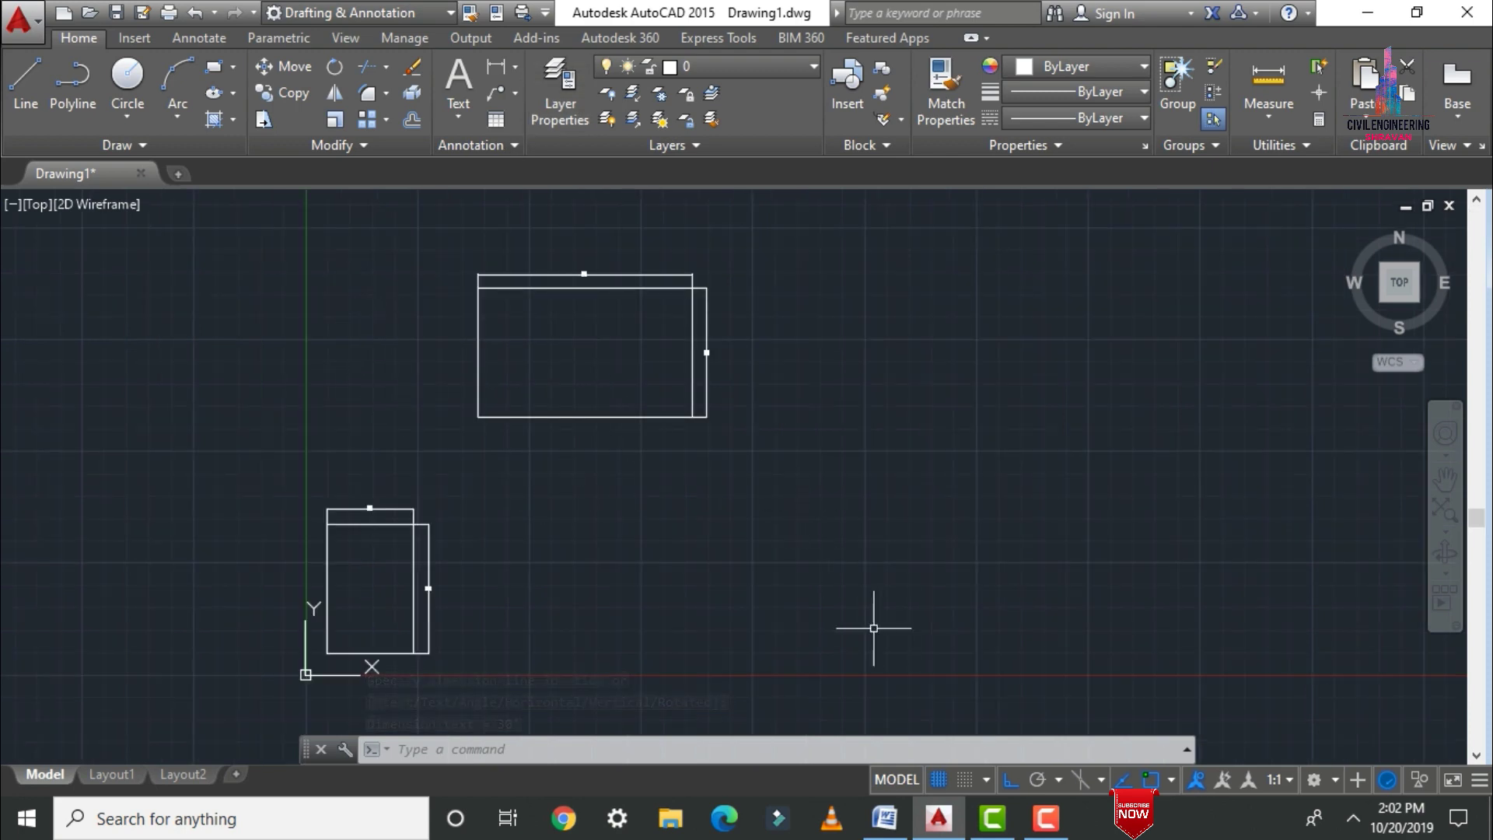
pyautogui.scroll(2, 855, 612)
pyautogui.scroll(-2, 462, 560)
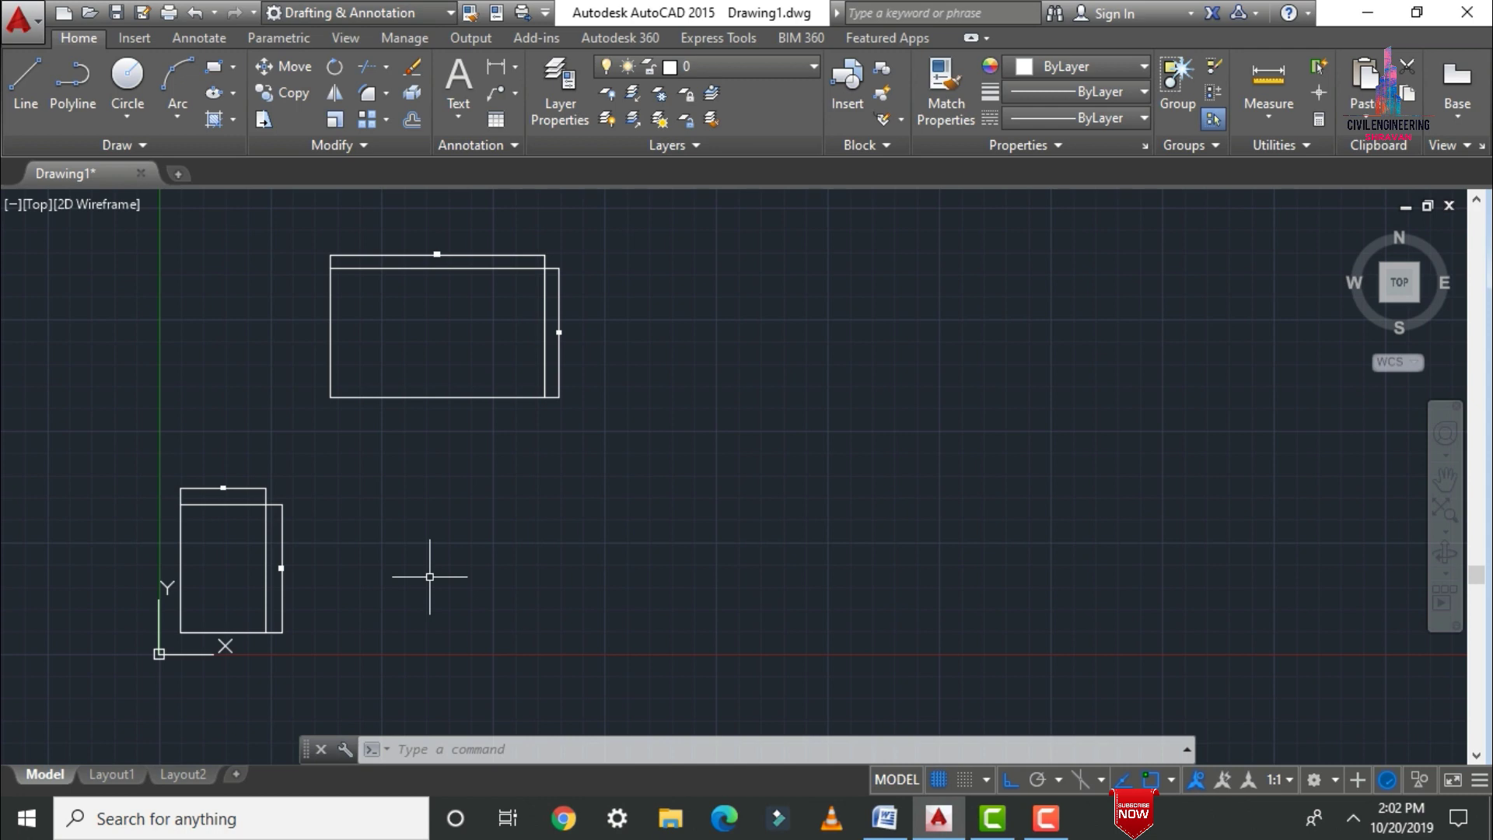
pyautogui.write('REc')
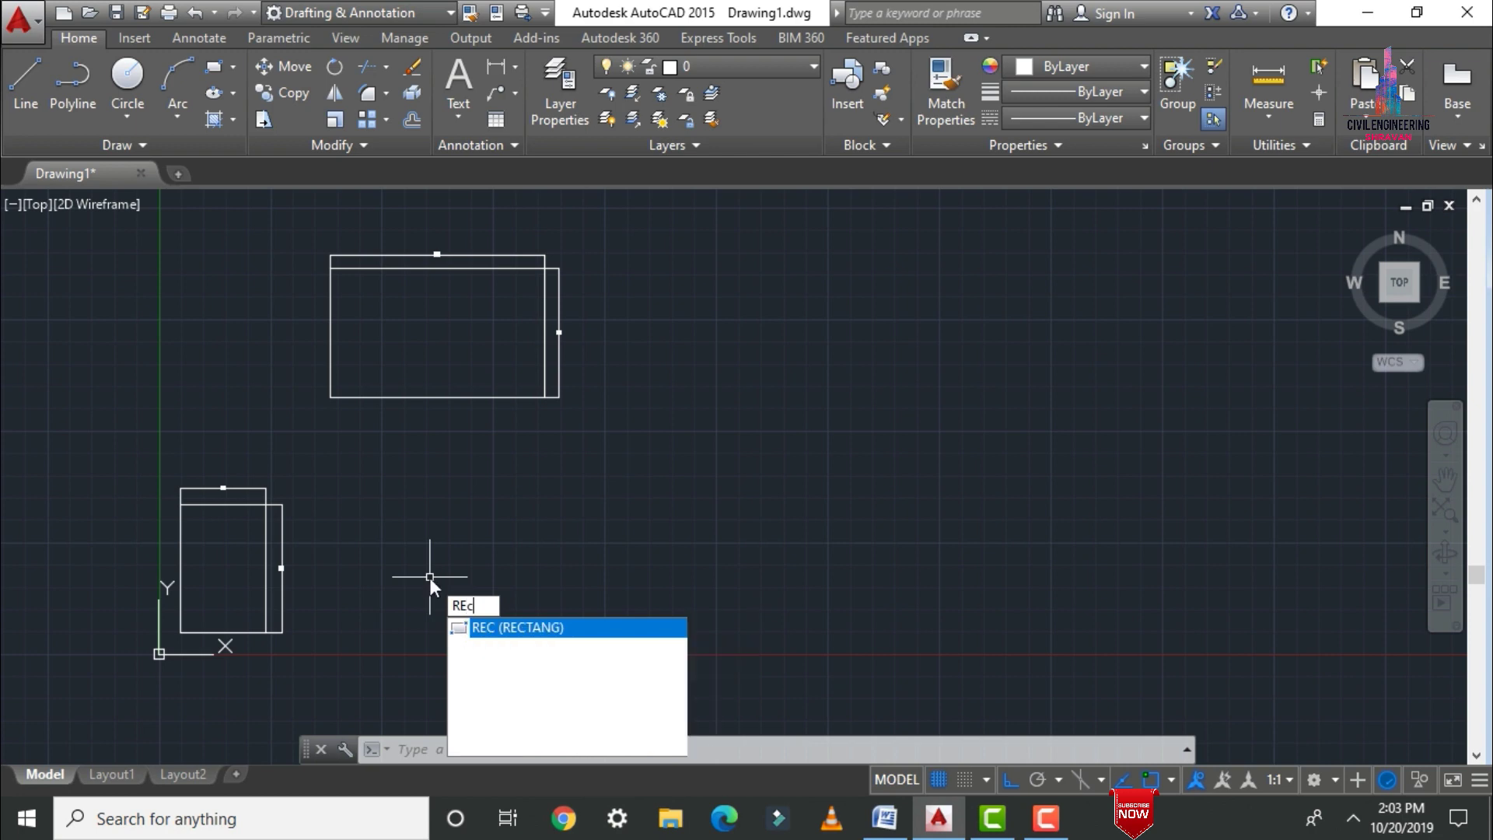
pyautogui.press('Return')
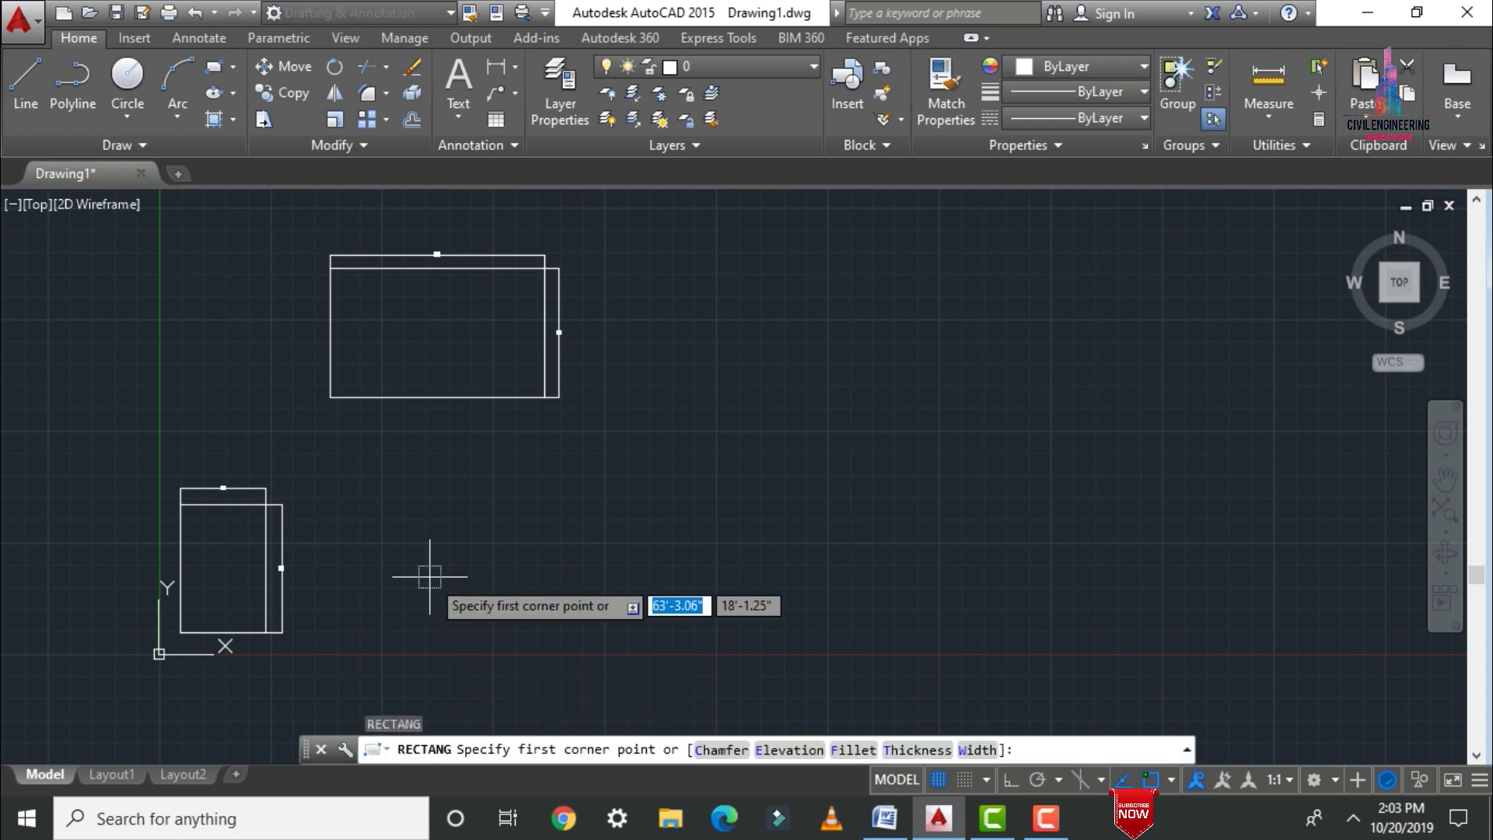
pyautogui.click(693, 550)
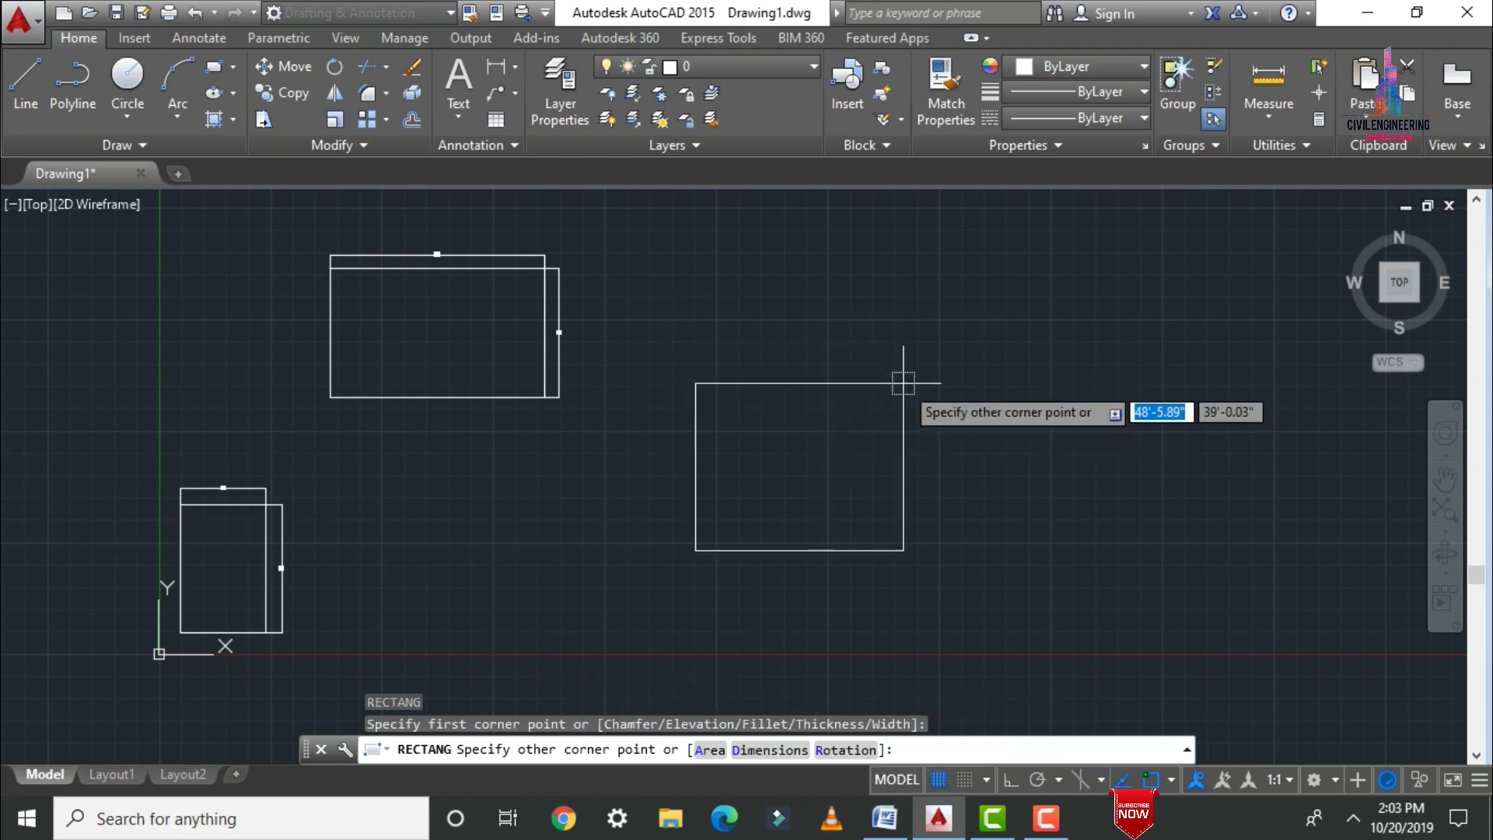
# Complete the third rectangle with the Dimensions option, length 40'0" and width 30'0", extending up and right from its first corner.
pyautogui.click(766, 751)
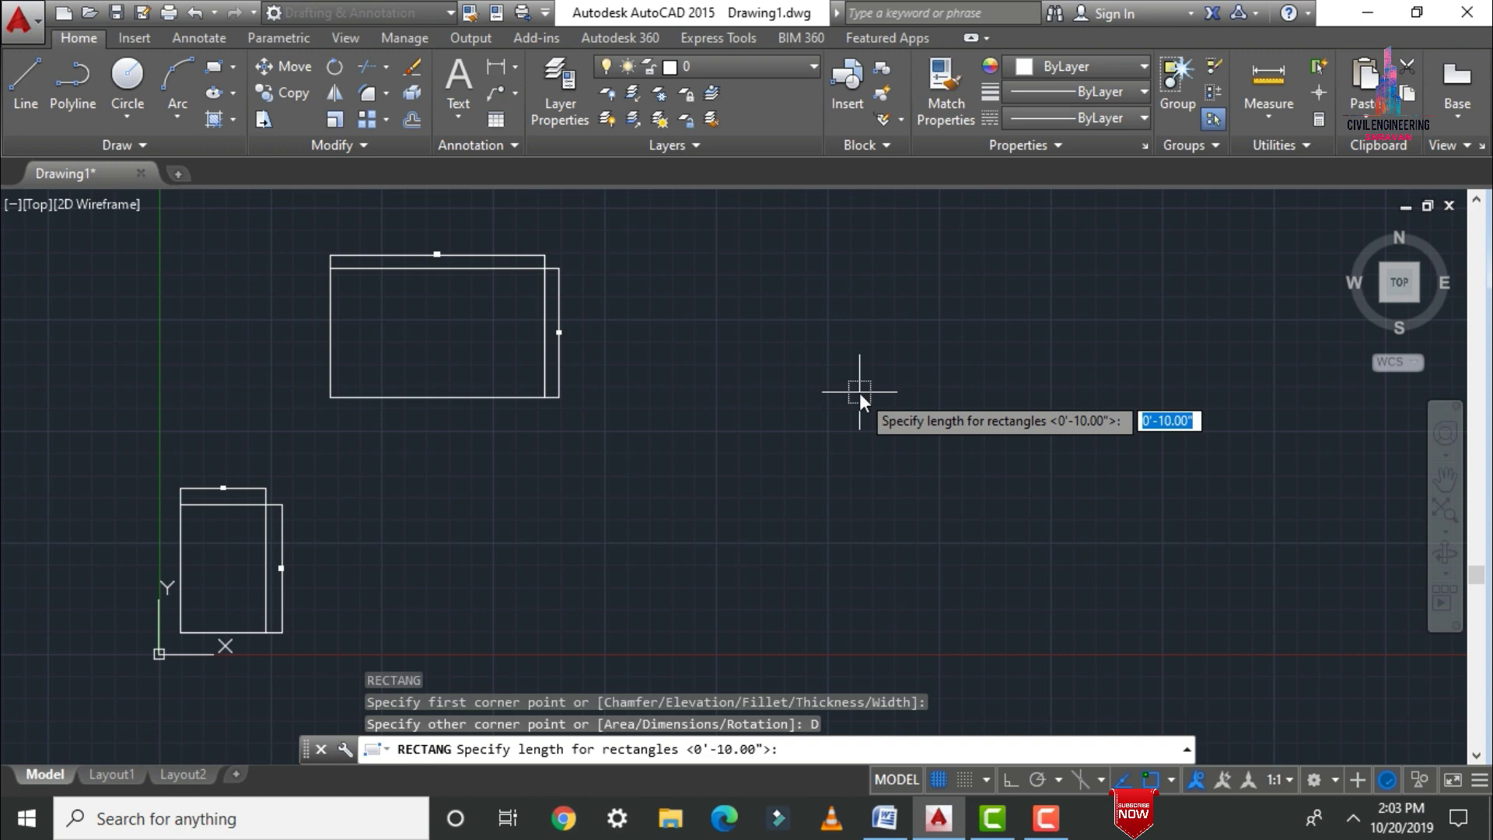
pyautogui.write('40')
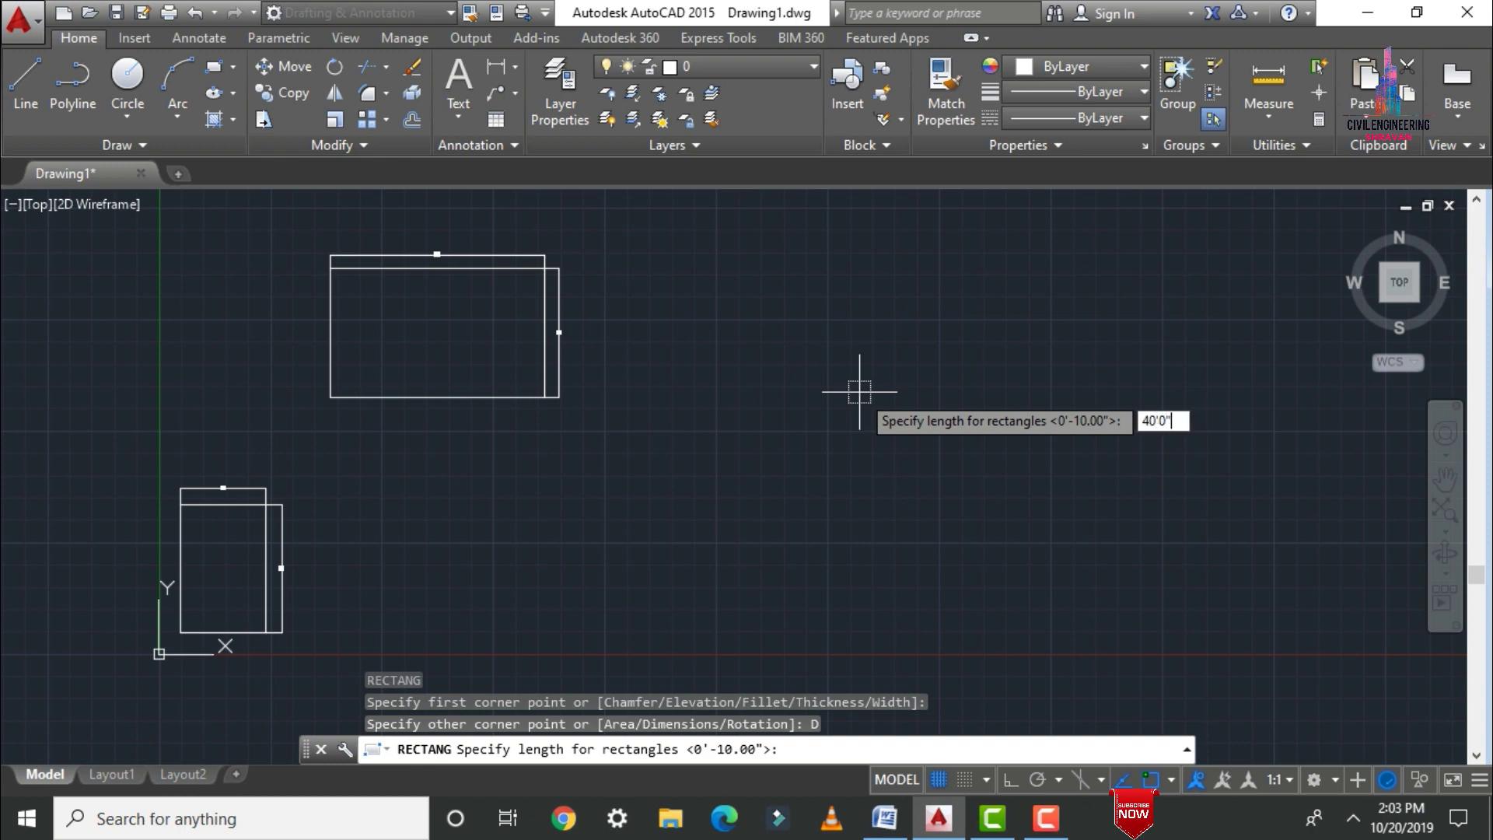
pyautogui.press('Return')
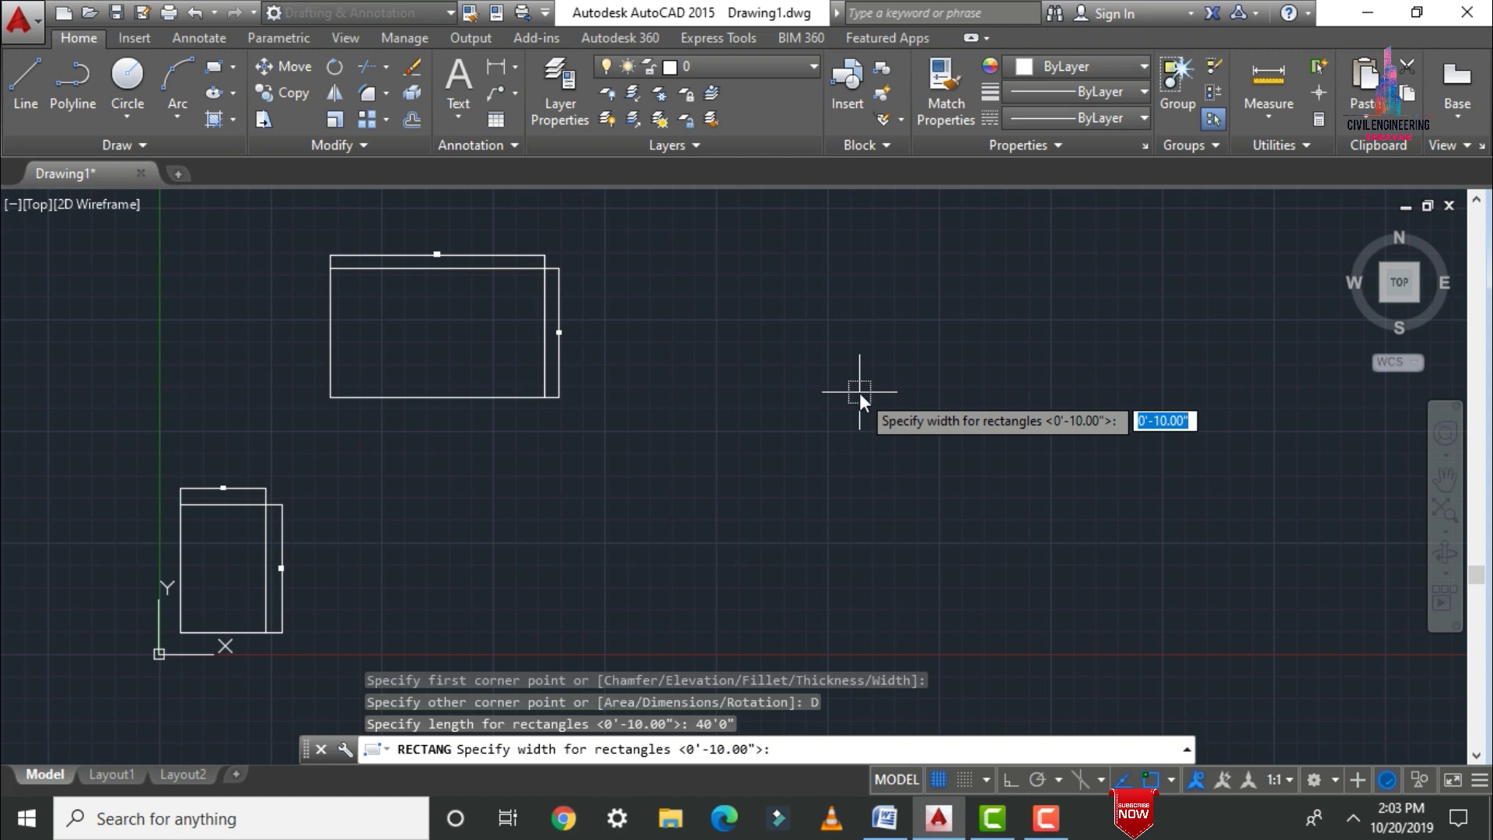
pyautogui.write('30')
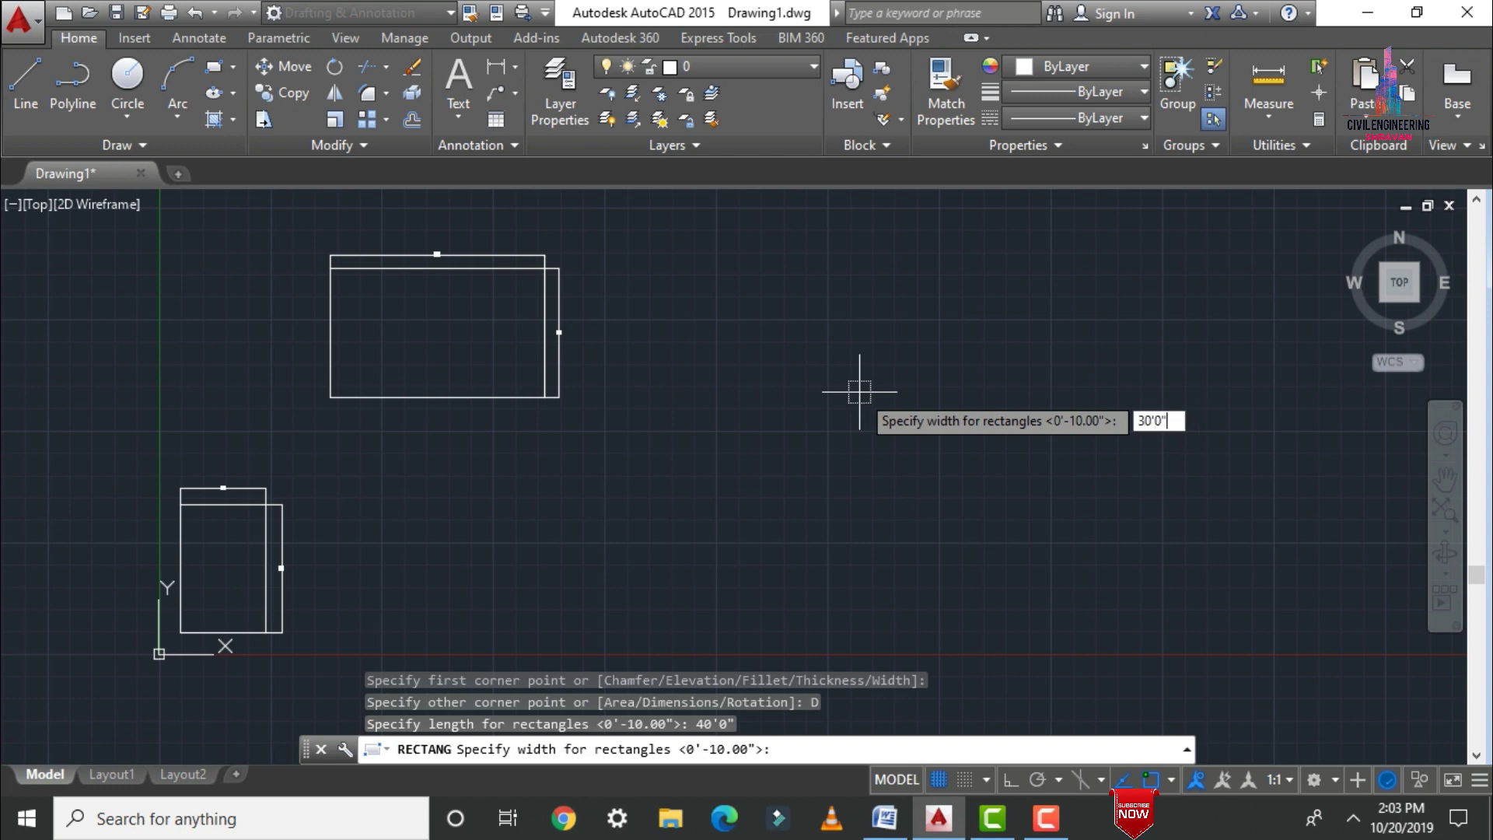
pyautogui.press('Return')
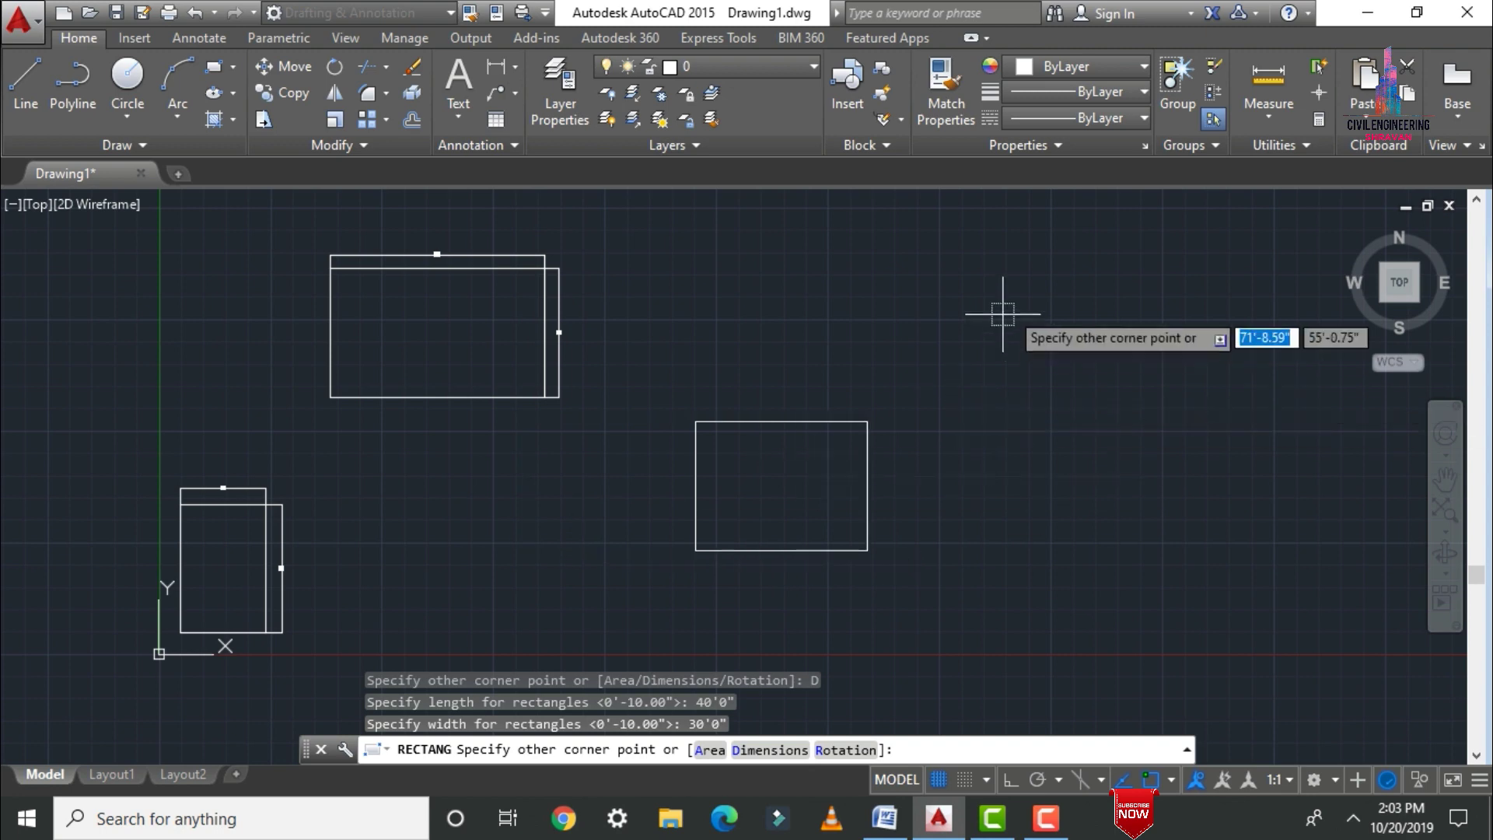
pyautogui.click(964, 389)
pyautogui.press('Escape')
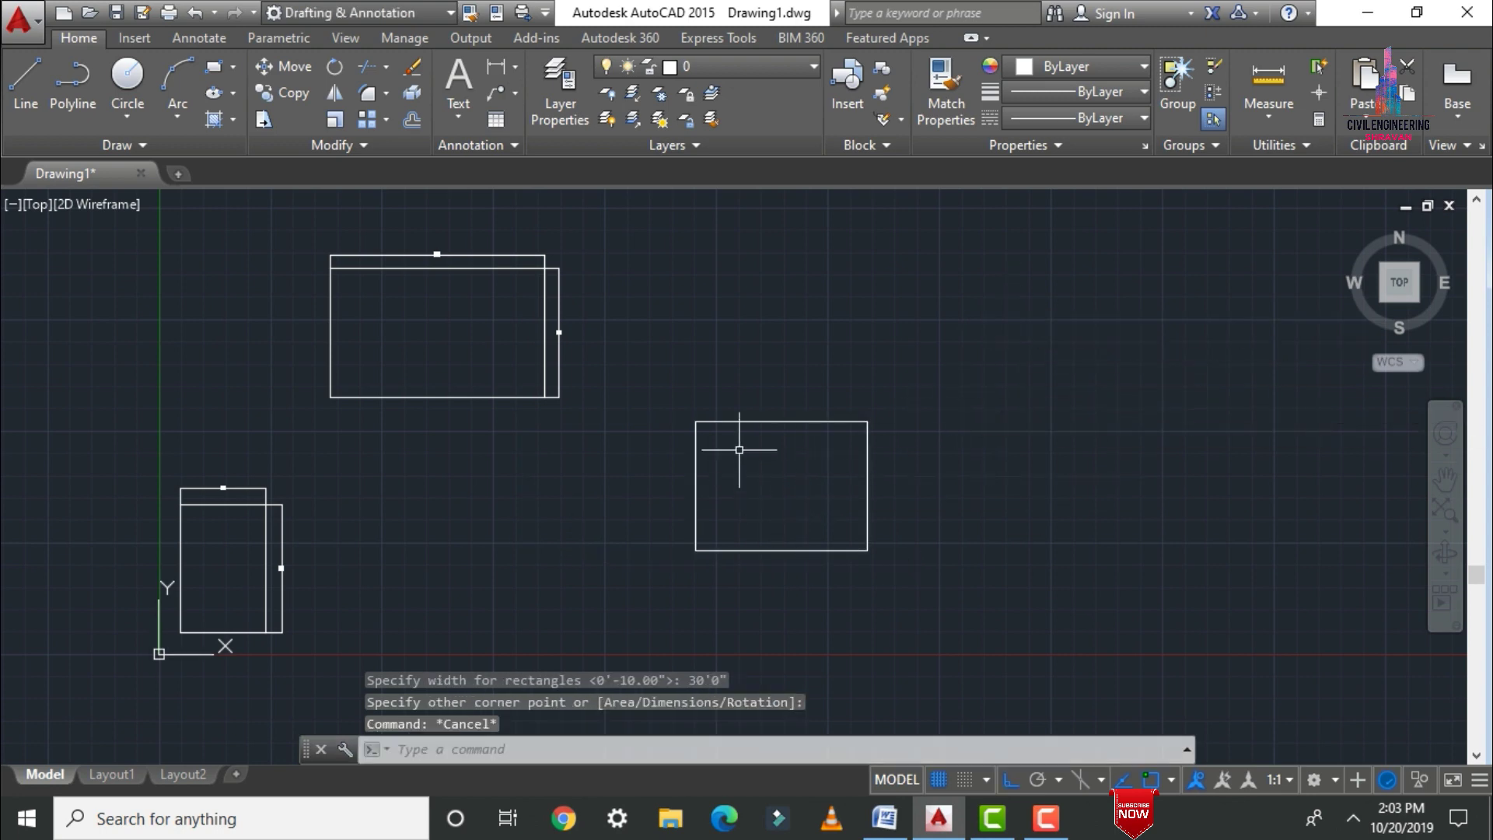
# Add a linear dimension along the third rectangle's top edge, placing the dimension line just above it.
pyautogui.scroll(2, 739, 449)
pyautogui.click(501, 67)
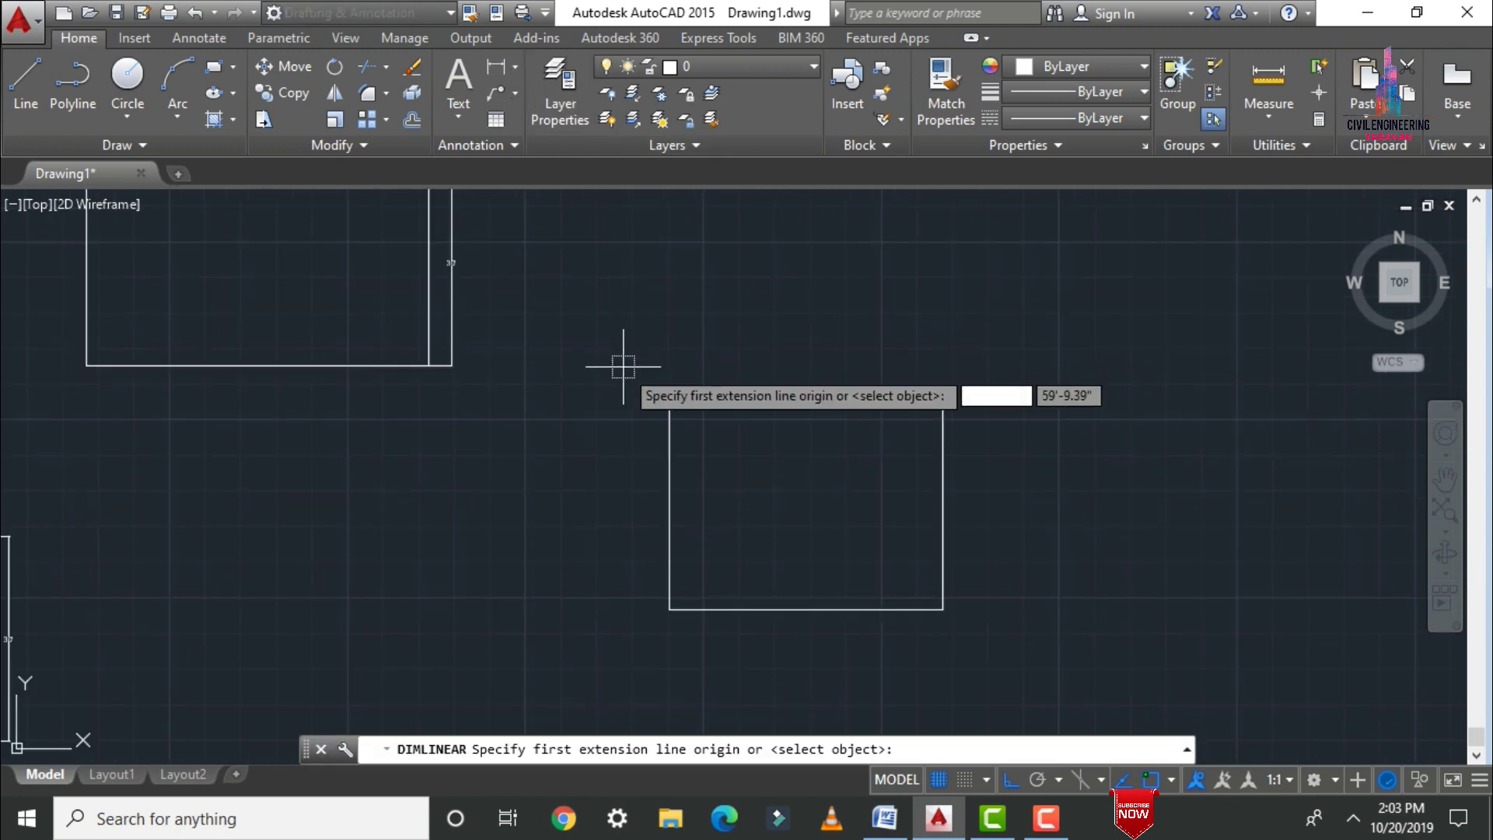
pyautogui.click(670, 405)
pyautogui.click(942, 405)
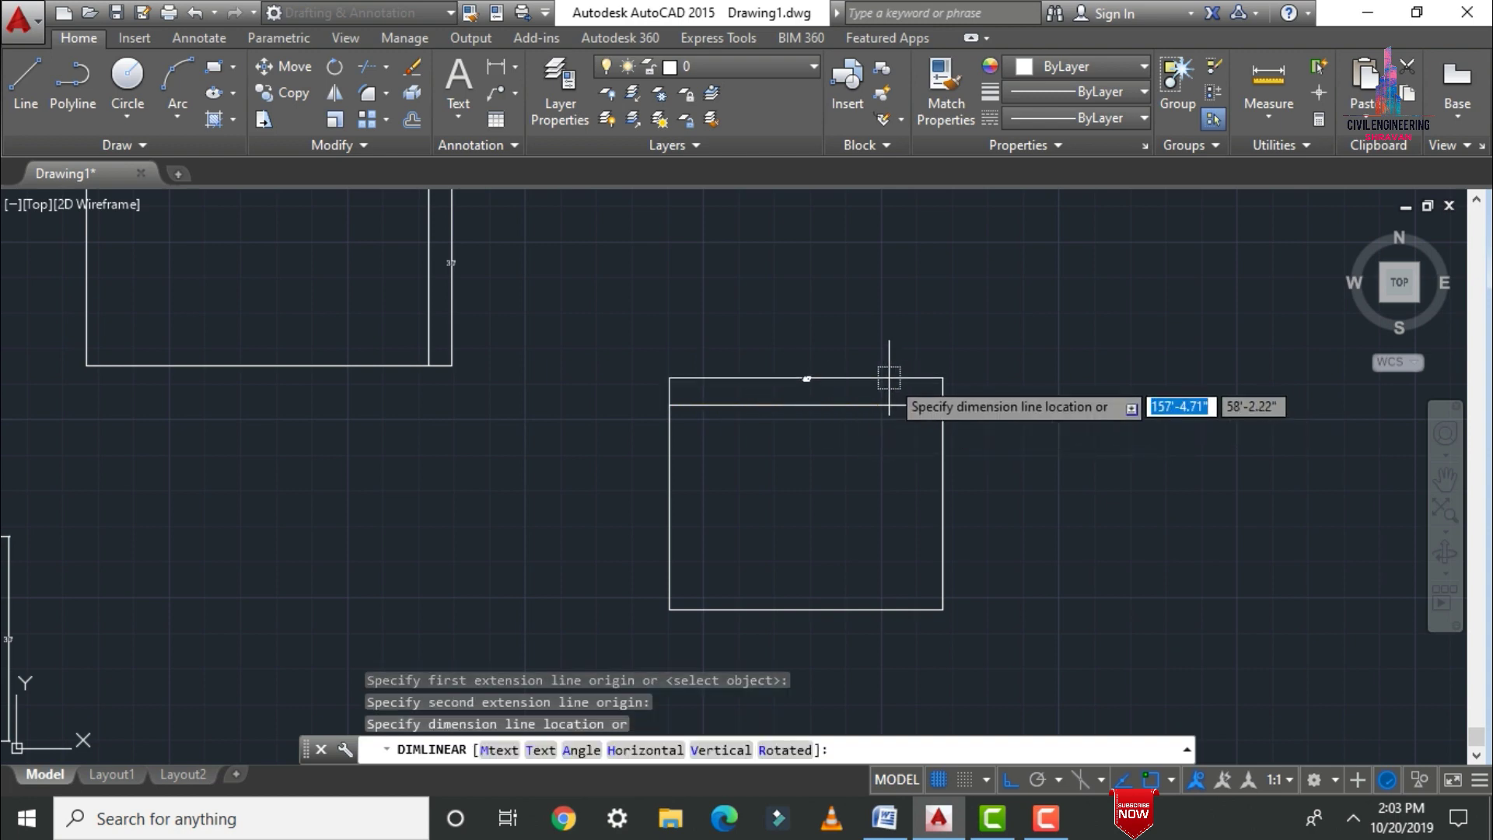
pyautogui.click(886, 376)
# Add a vertical linear dimension to the third rectangle's right edge, placing the dimension line just outside it.
pyautogui.scroll(4, 800, 360)
pyautogui.click(496, 67)
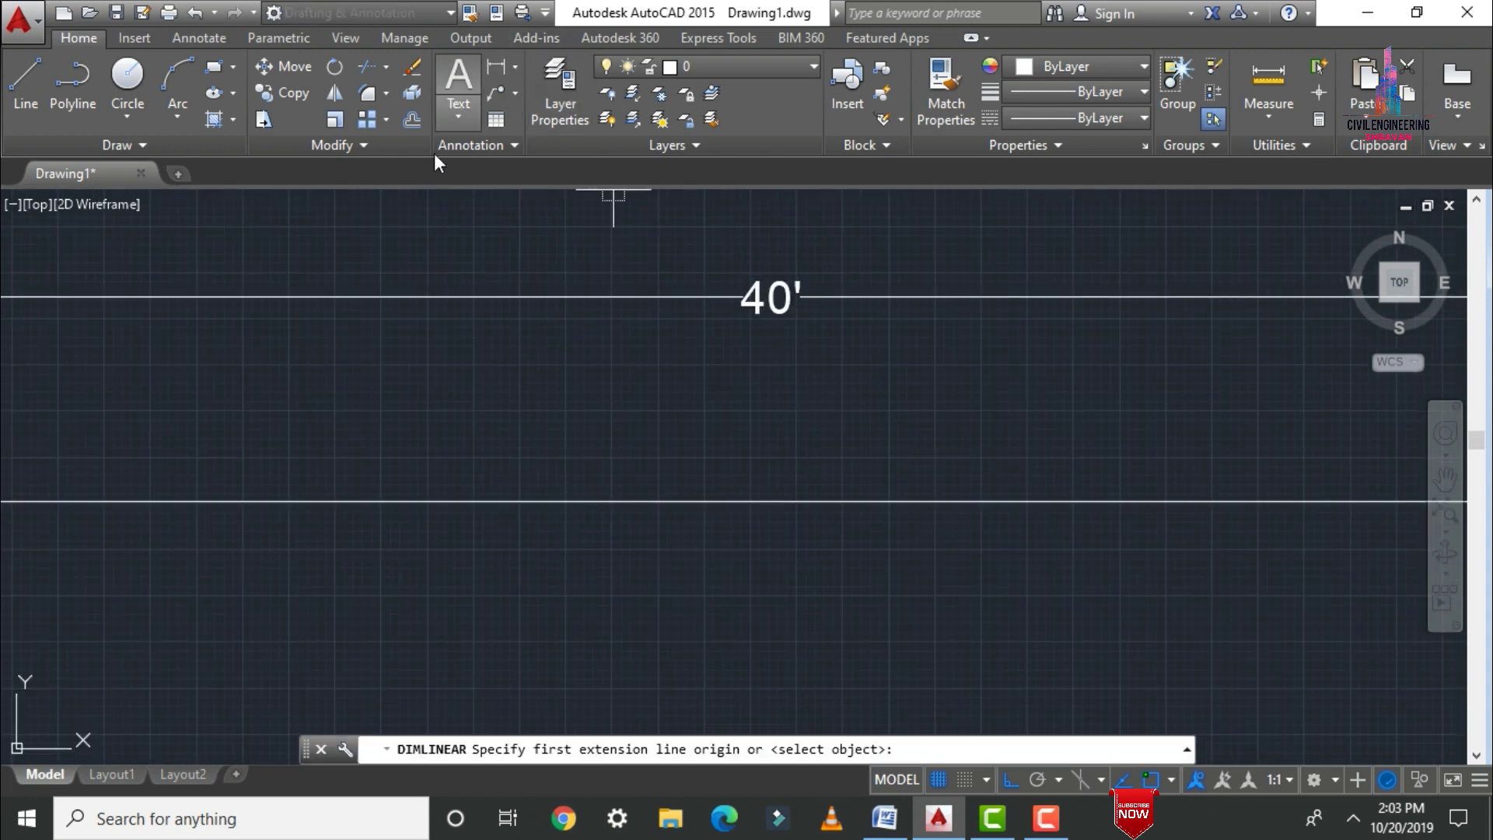
pyautogui.scroll(-4, 433, 282)
pyautogui.click(894, 367)
pyautogui.scroll(-3, 886, 420)
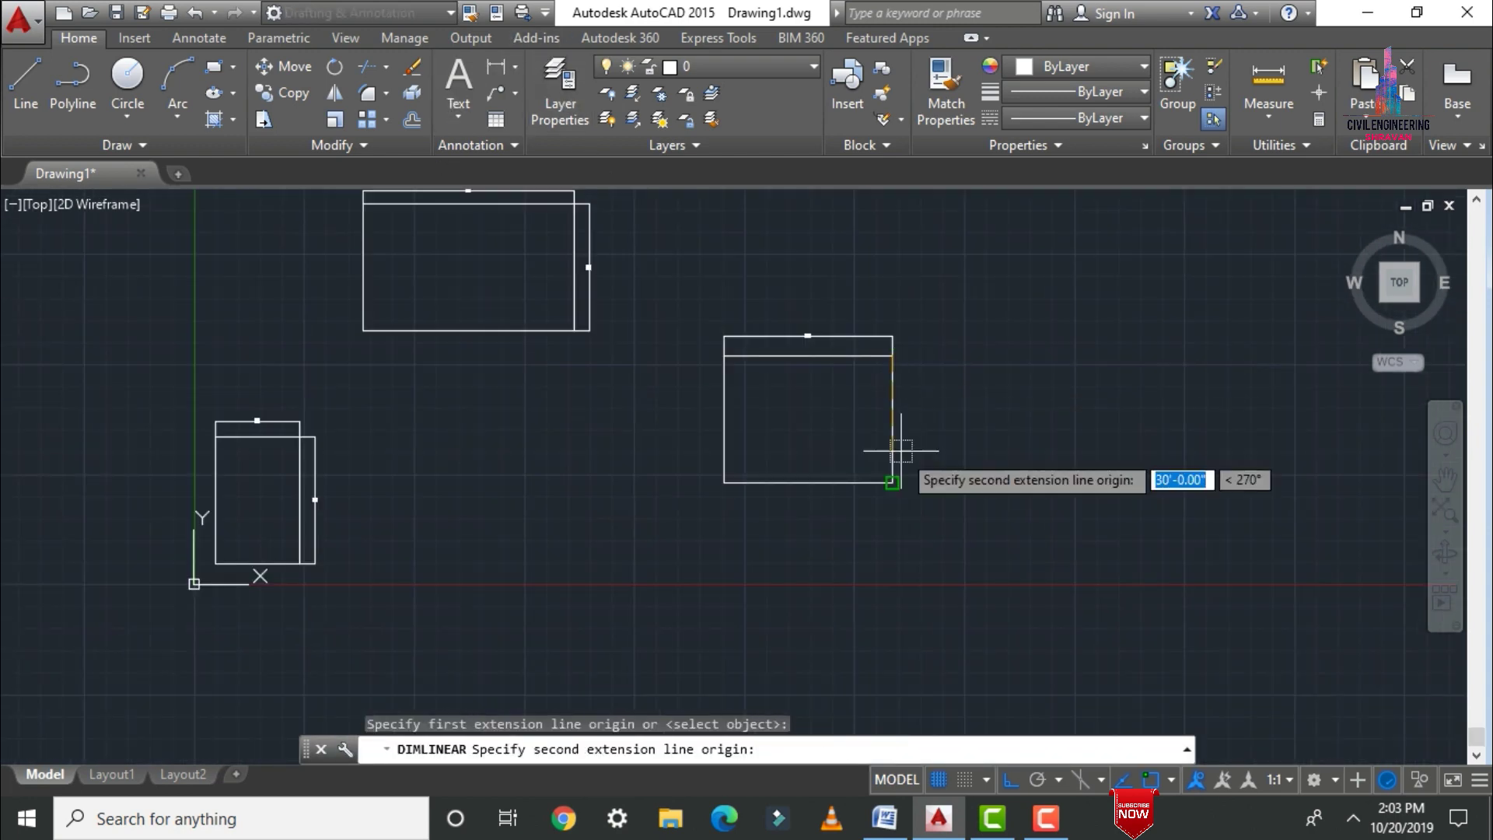
pyautogui.scroll(2, 884, 474)
pyautogui.click(893, 481)
pyautogui.click(910, 415)
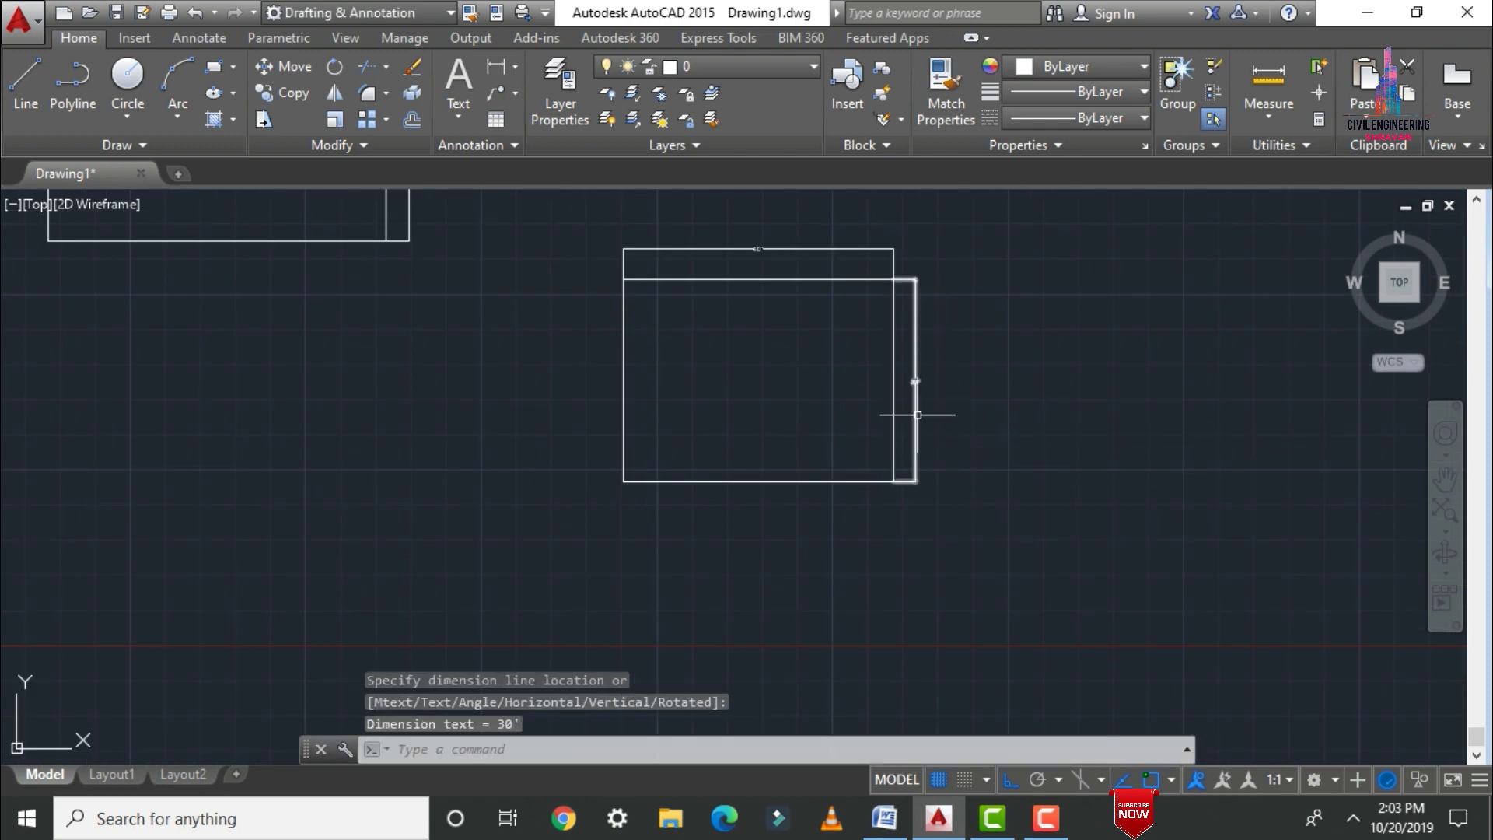
# Start a fourth rectangle with its first corner in the empty area above and right of the third rectangle.
pyautogui.scroll(6, 907, 347)
pyautogui.scroll(-3, 835, 457)
pyautogui.scroll(-5, 750, 660)
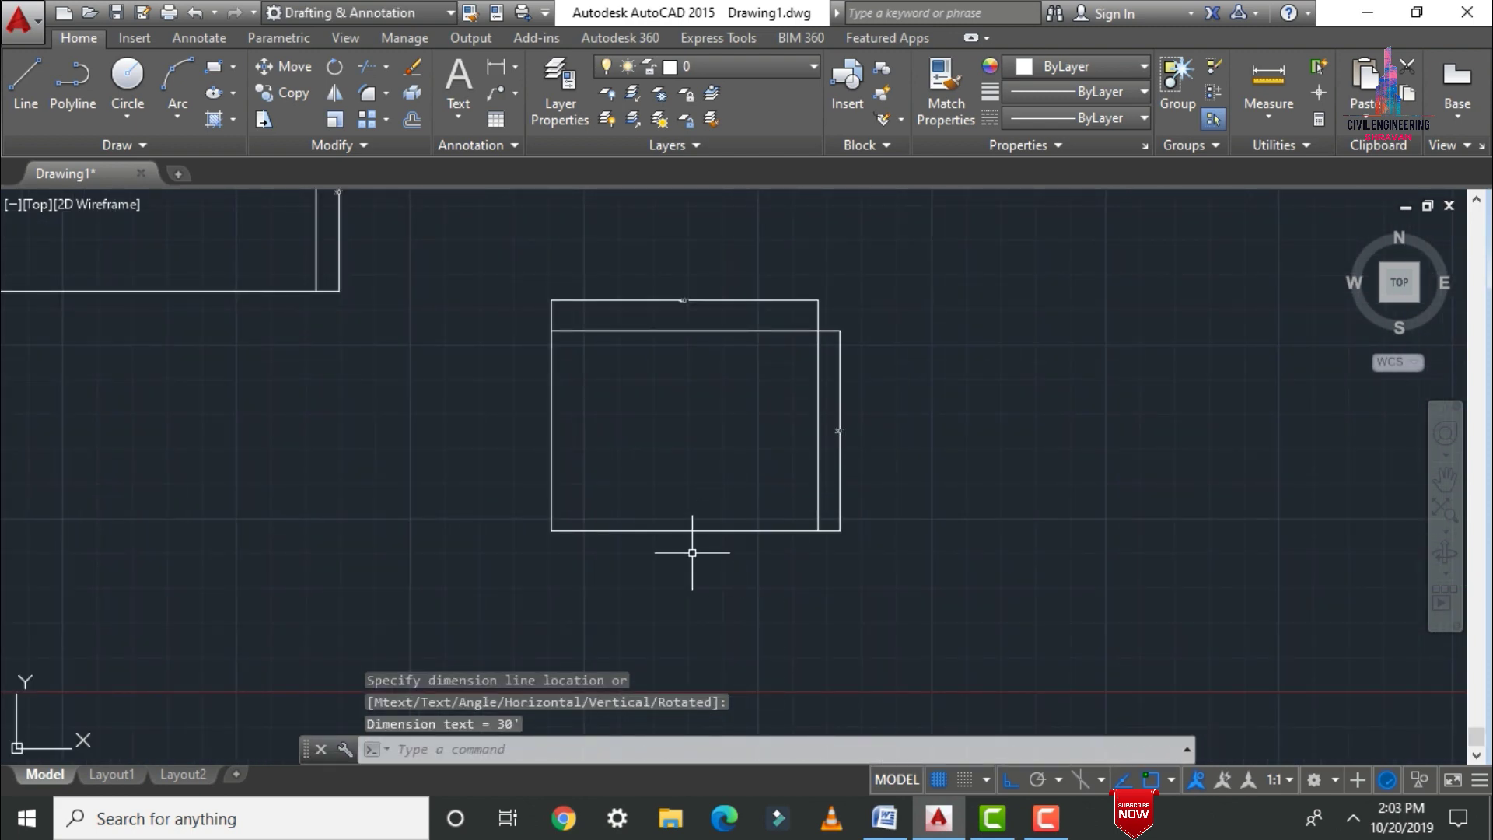
pyautogui.scroll(-6, 690, 550)
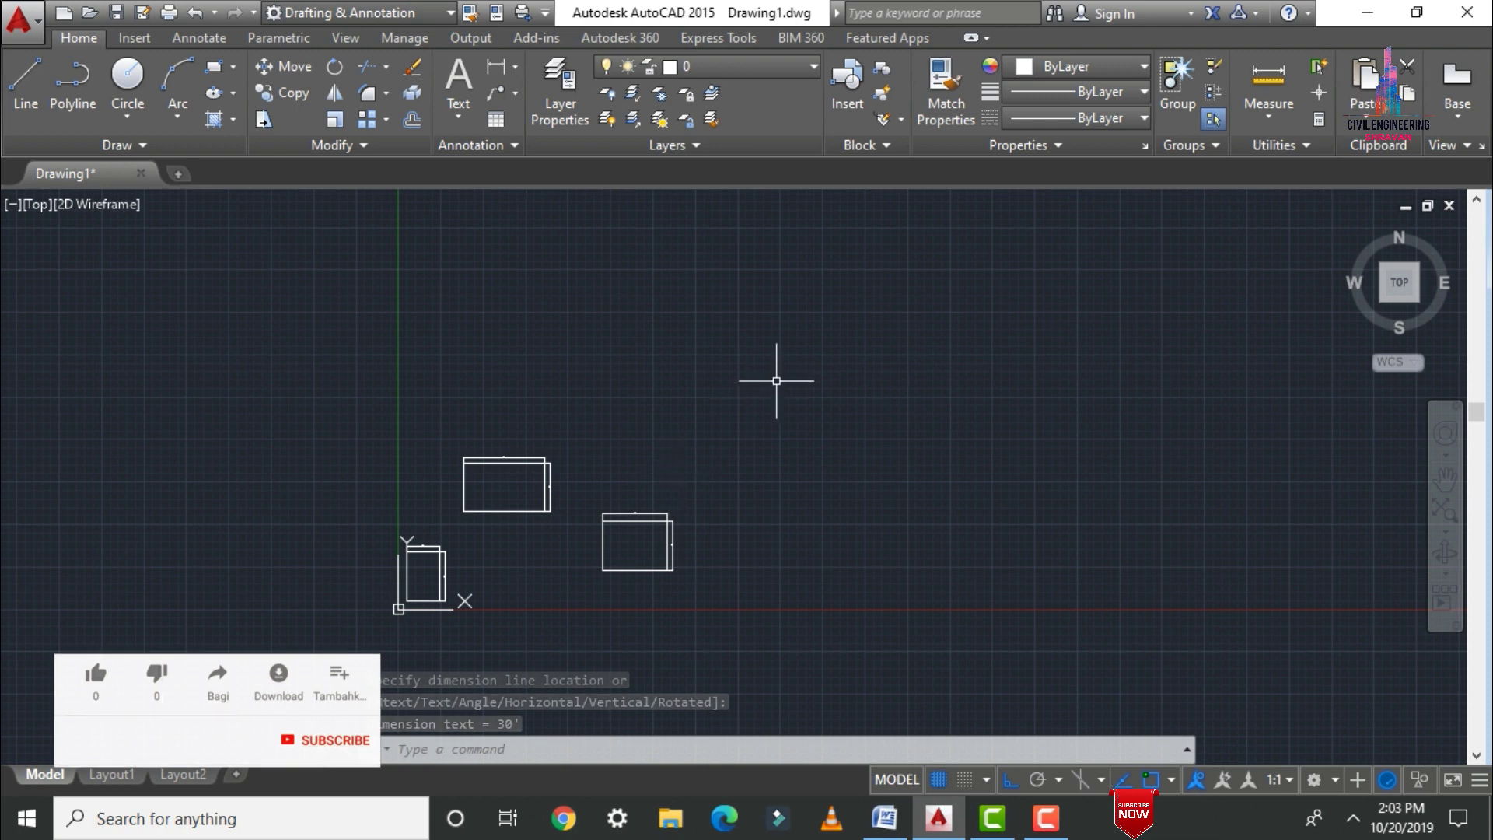
pyautogui.scroll(3, 737, 393)
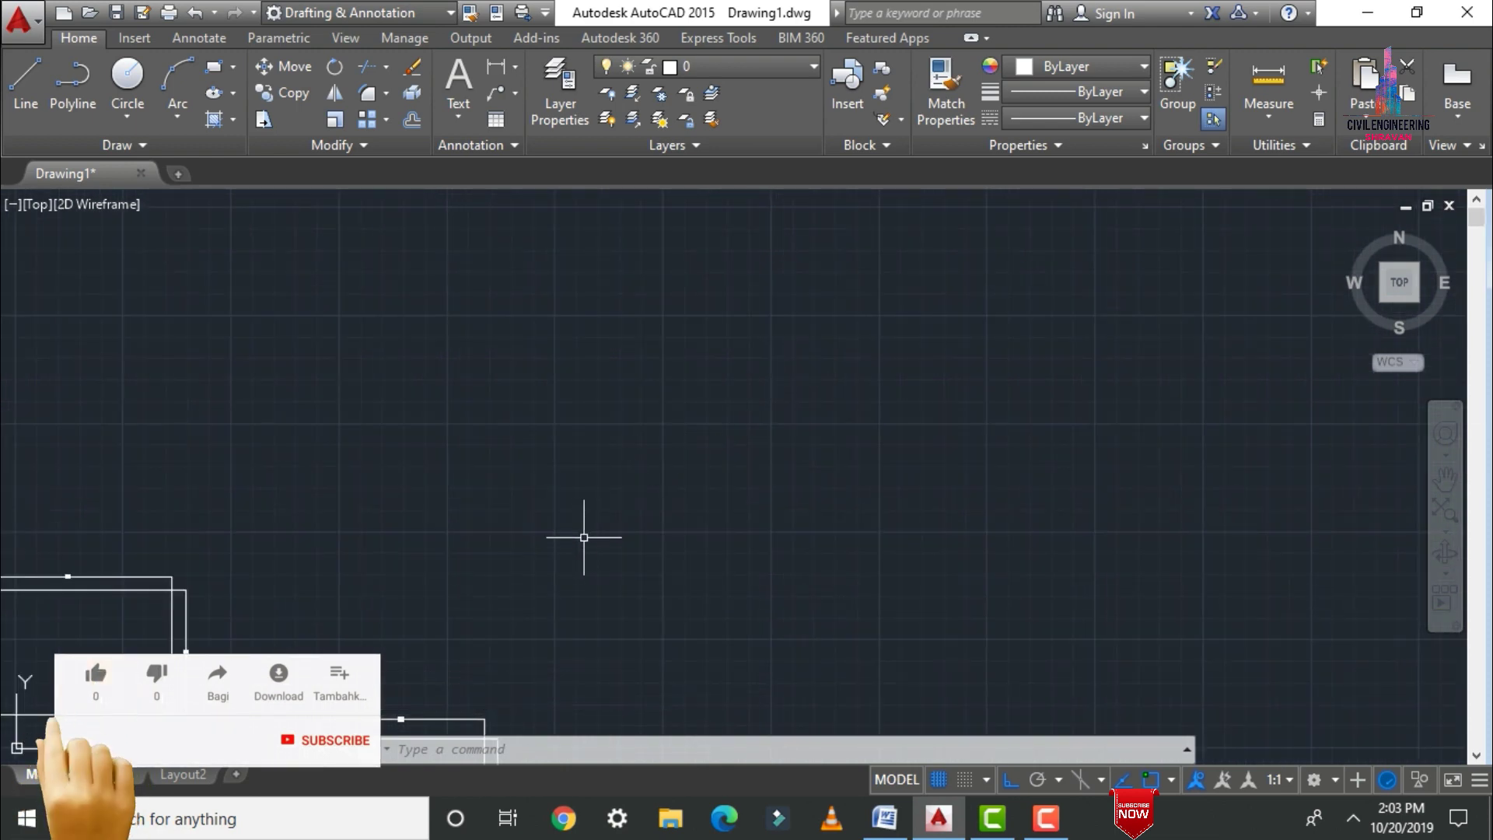
pyautogui.write('rec')
pyautogui.press('Return')
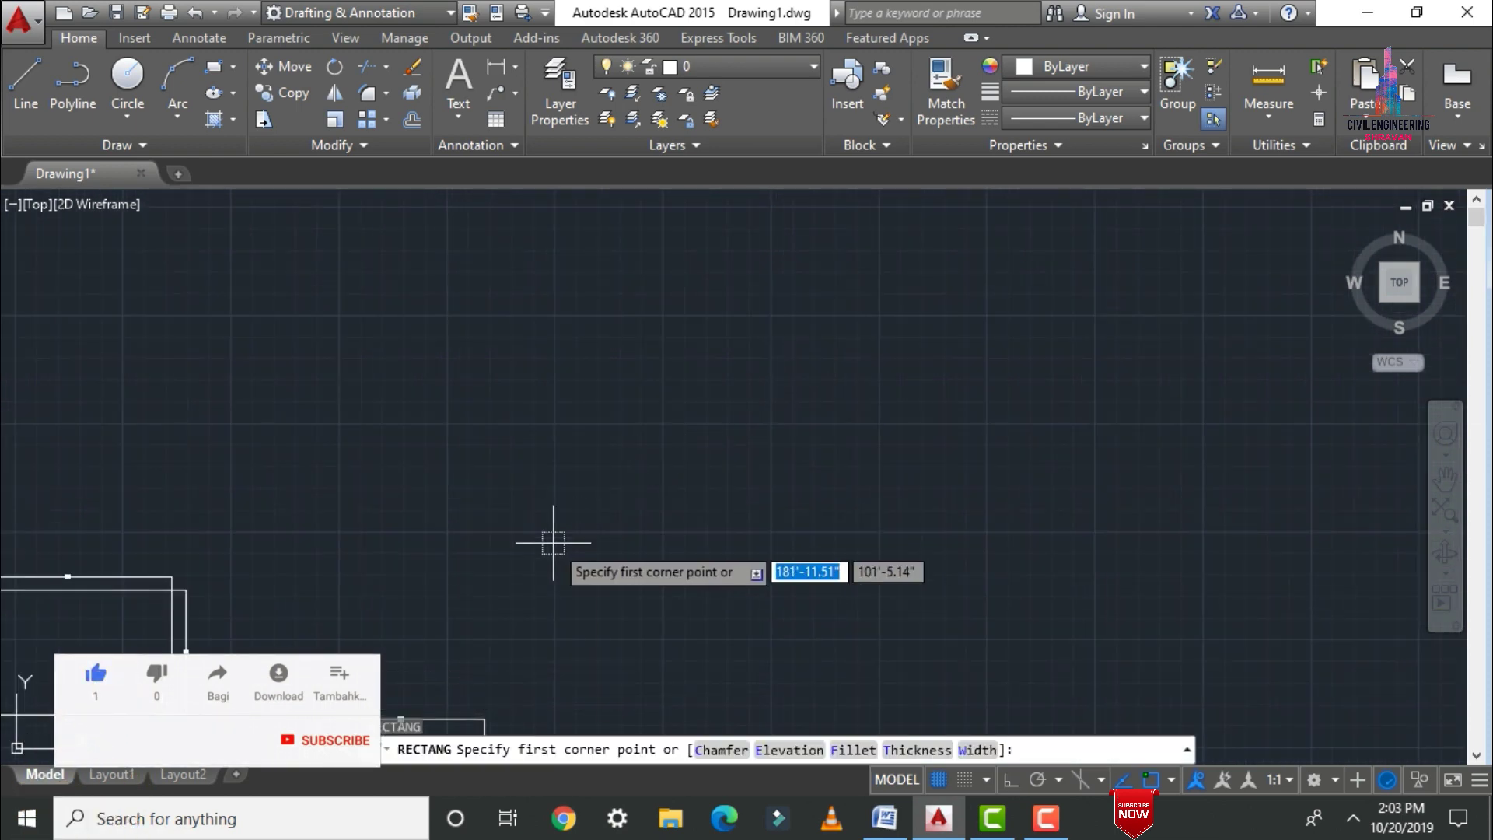
pyautogui.click(500, 580)
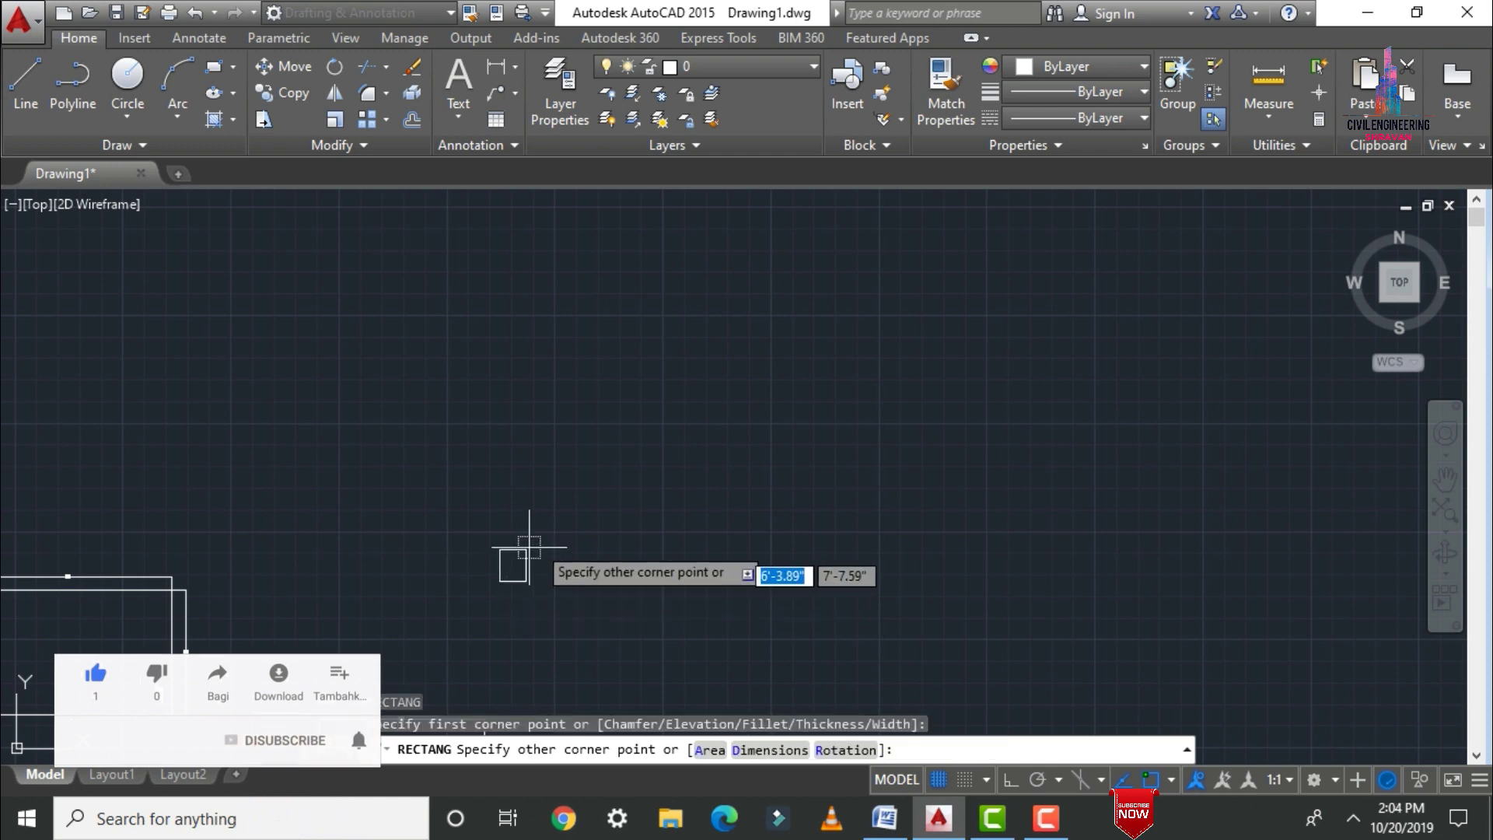
# Complete the fourth rectangle with the Dimensions option, length 10'0" and width 5'0", extending up and right from its first corner.
pyautogui.click(773, 749)
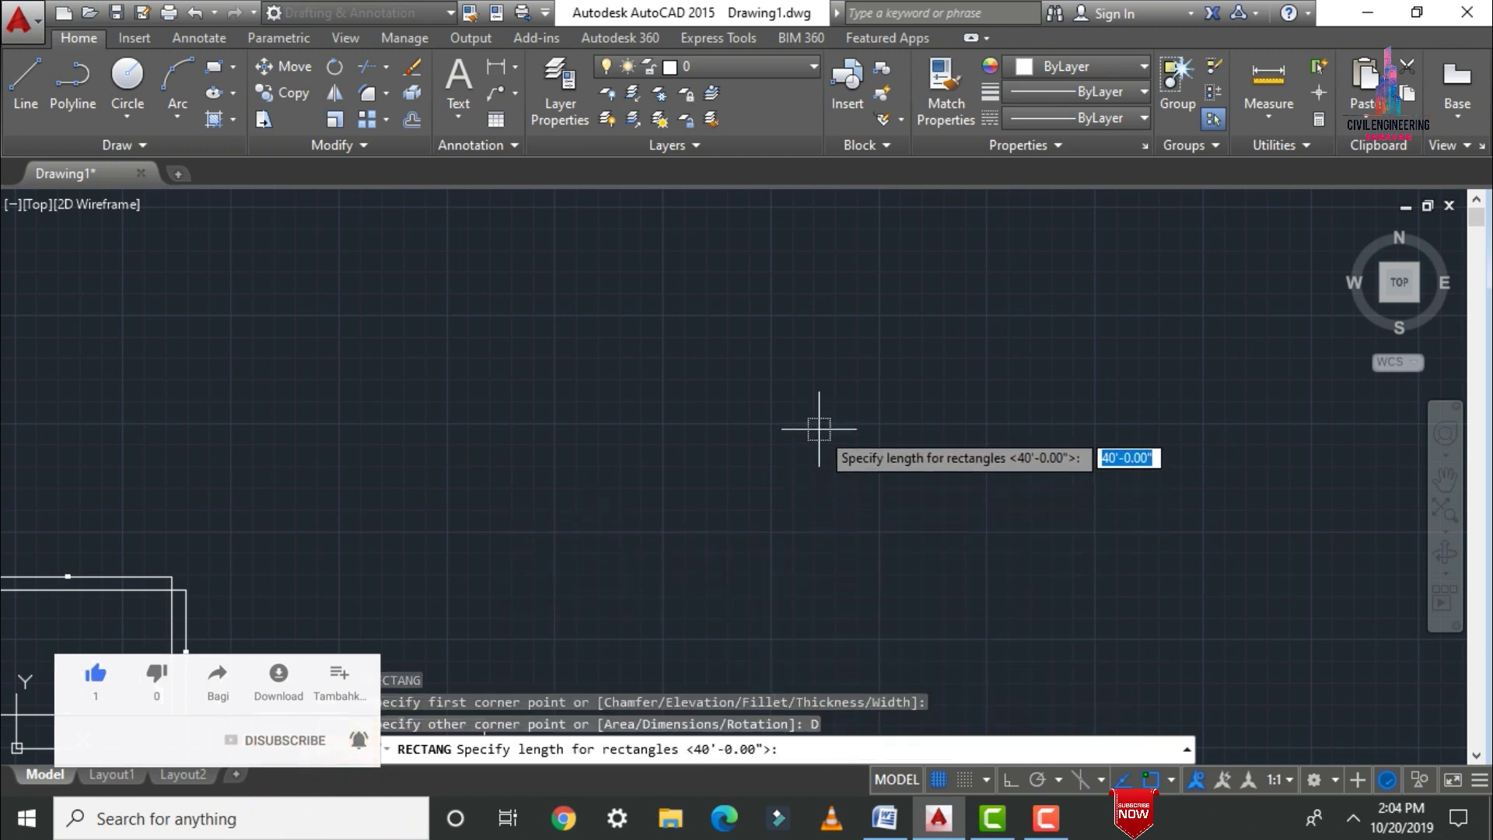
pyautogui.write("10'")
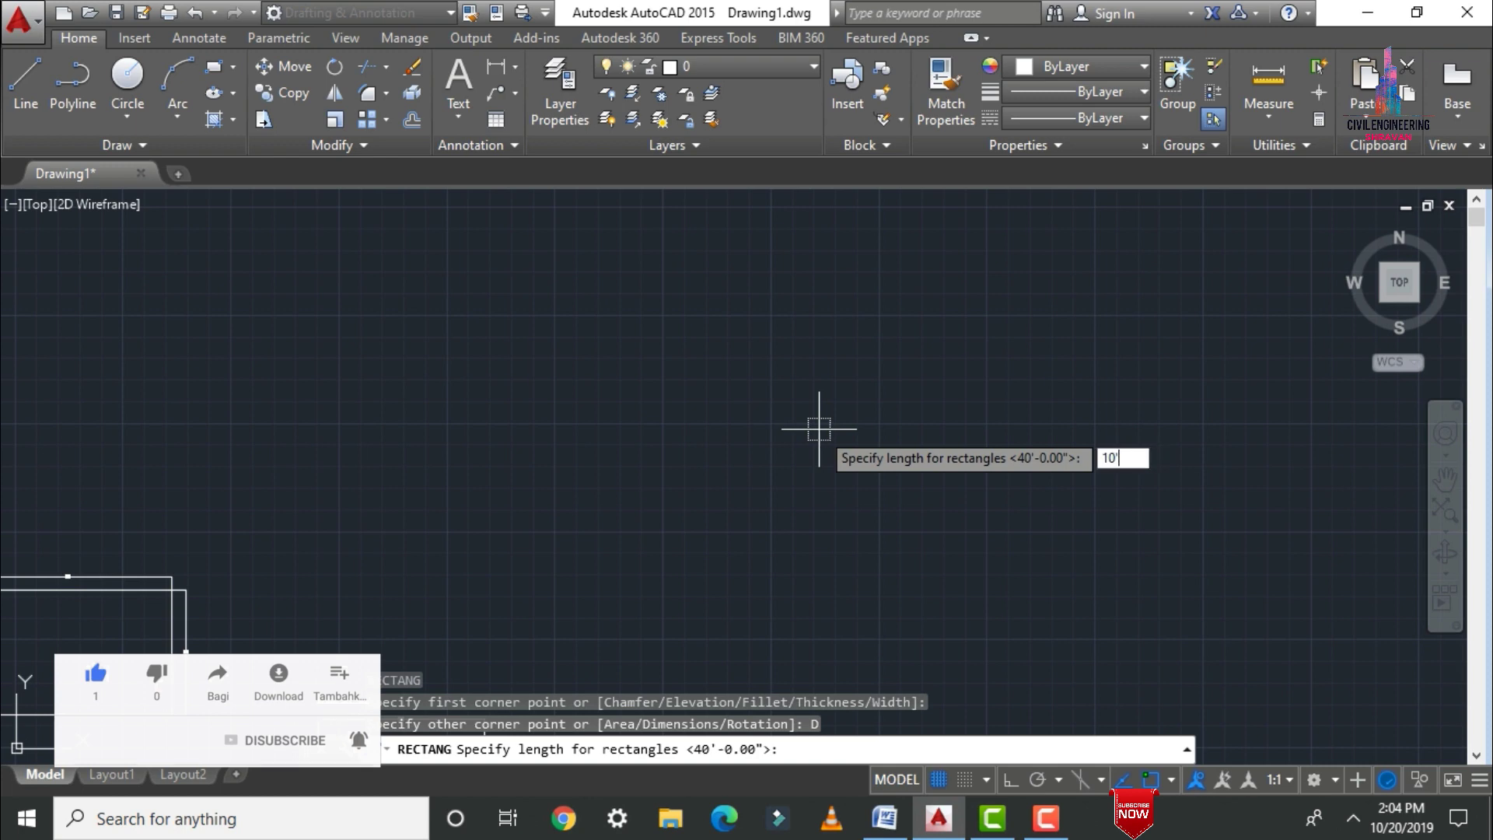
pyautogui.write('0"')
pyautogui.press('Return')
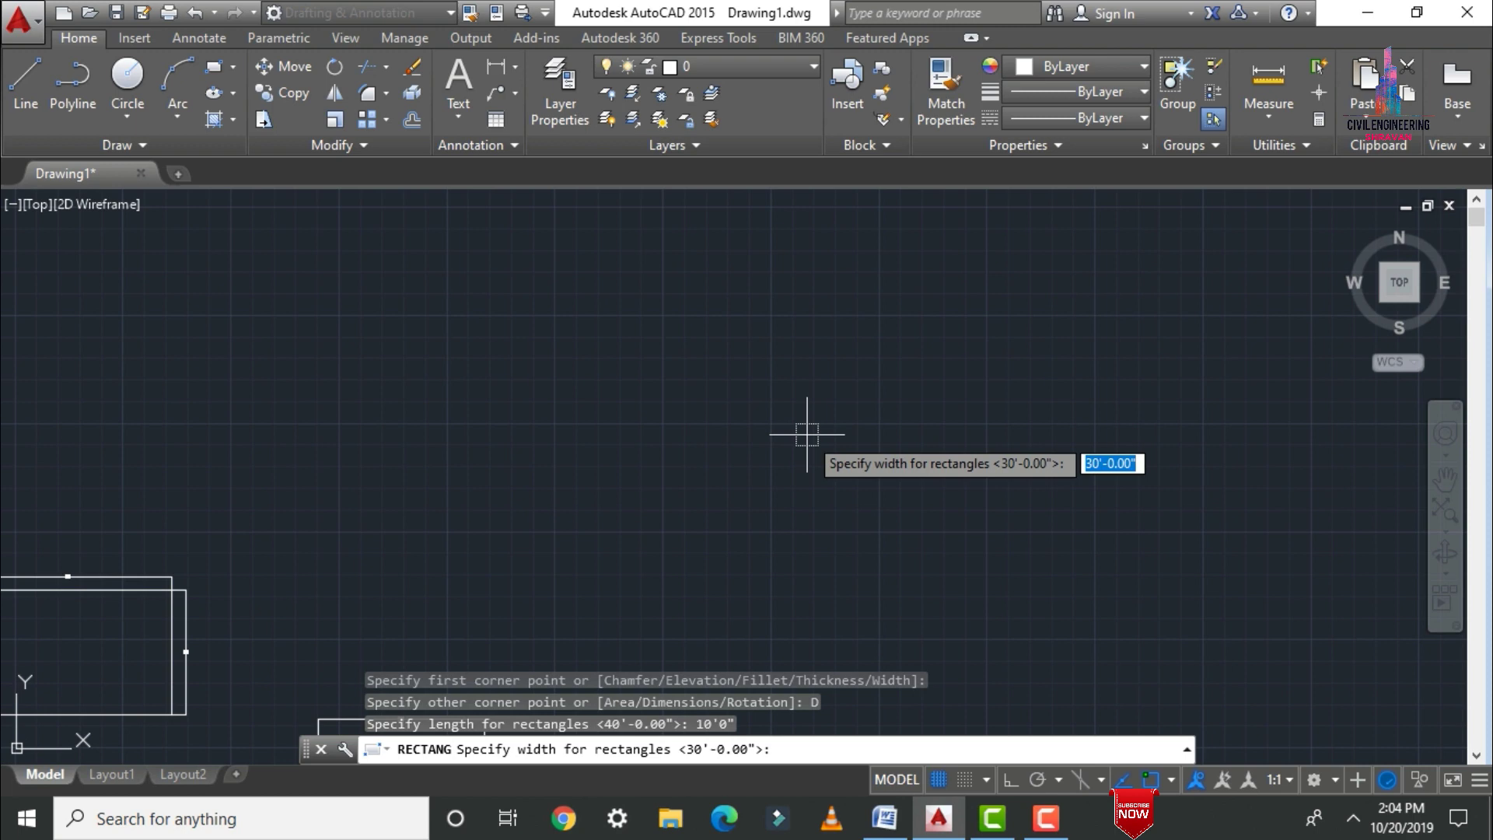
pyautogui.write("5'0")
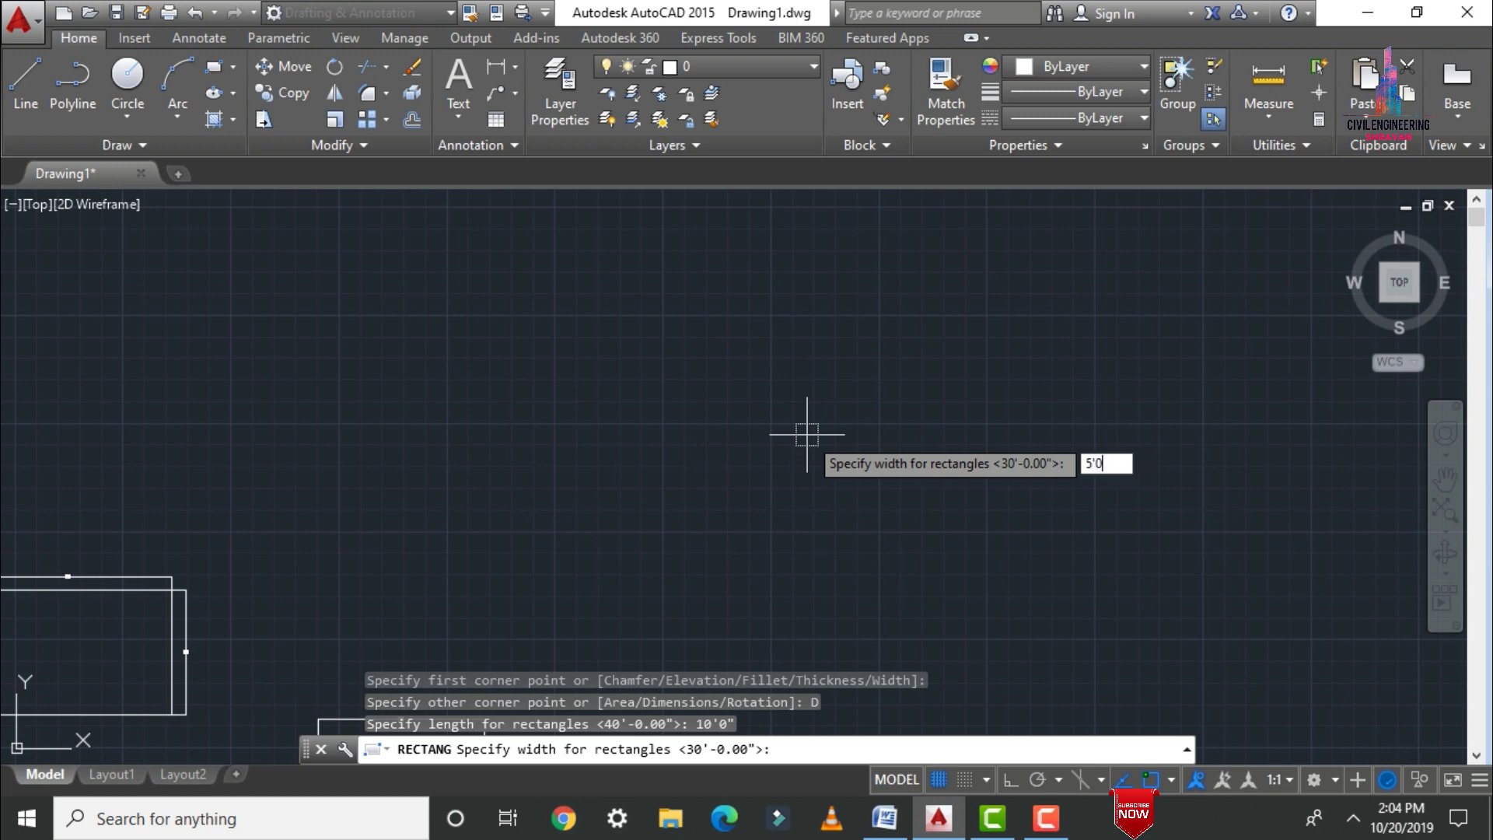
pyautogui.write('"')
pyautogui.press('Return')
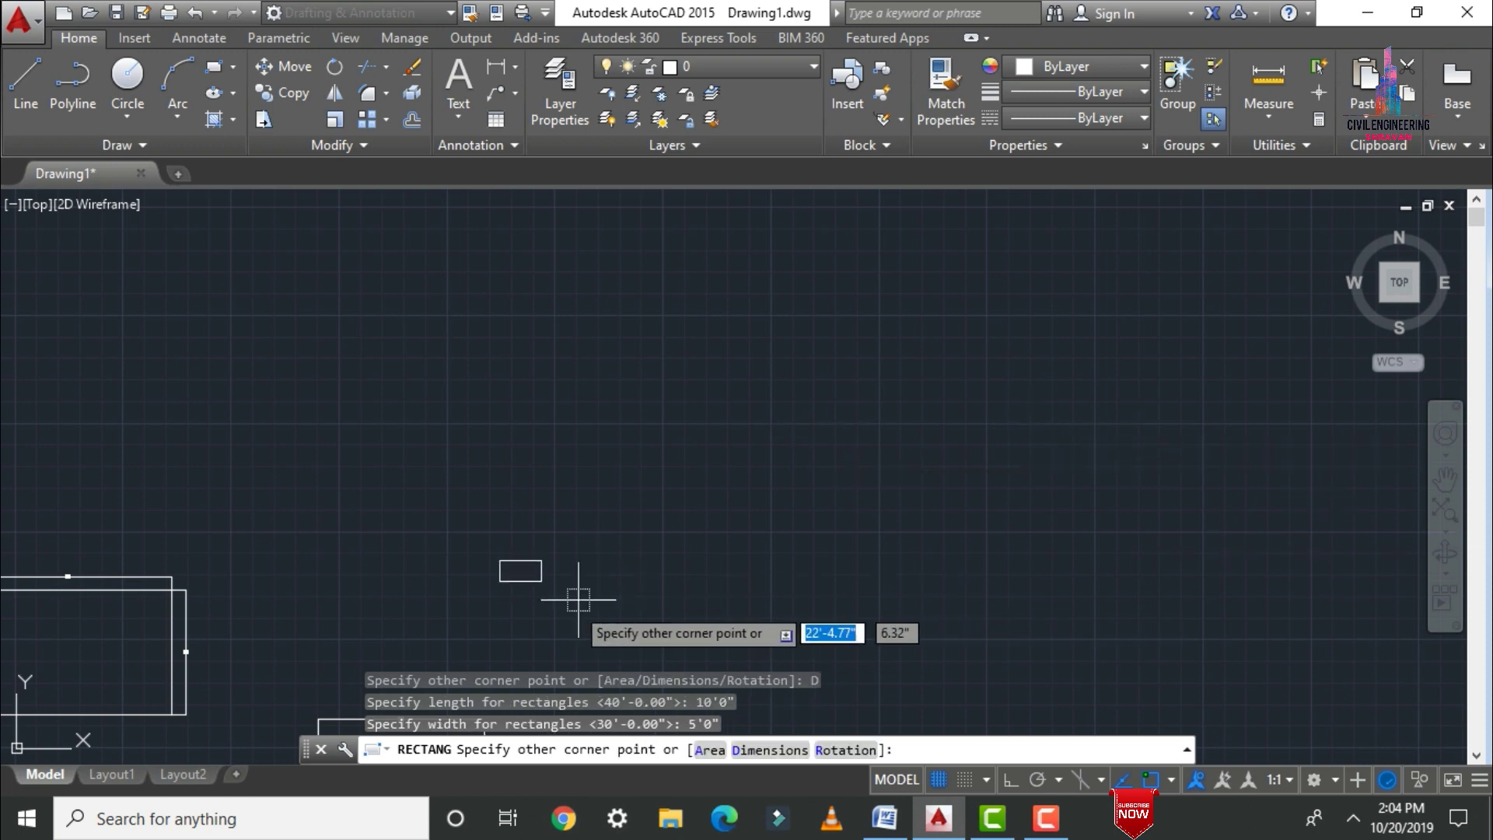
pyautogui.click(533, 493)
# Add a linear dimension along the fourth rectangle's bottom edge, placing the dimension line just below it.
pyautogui.scroll(10, 529, 583)
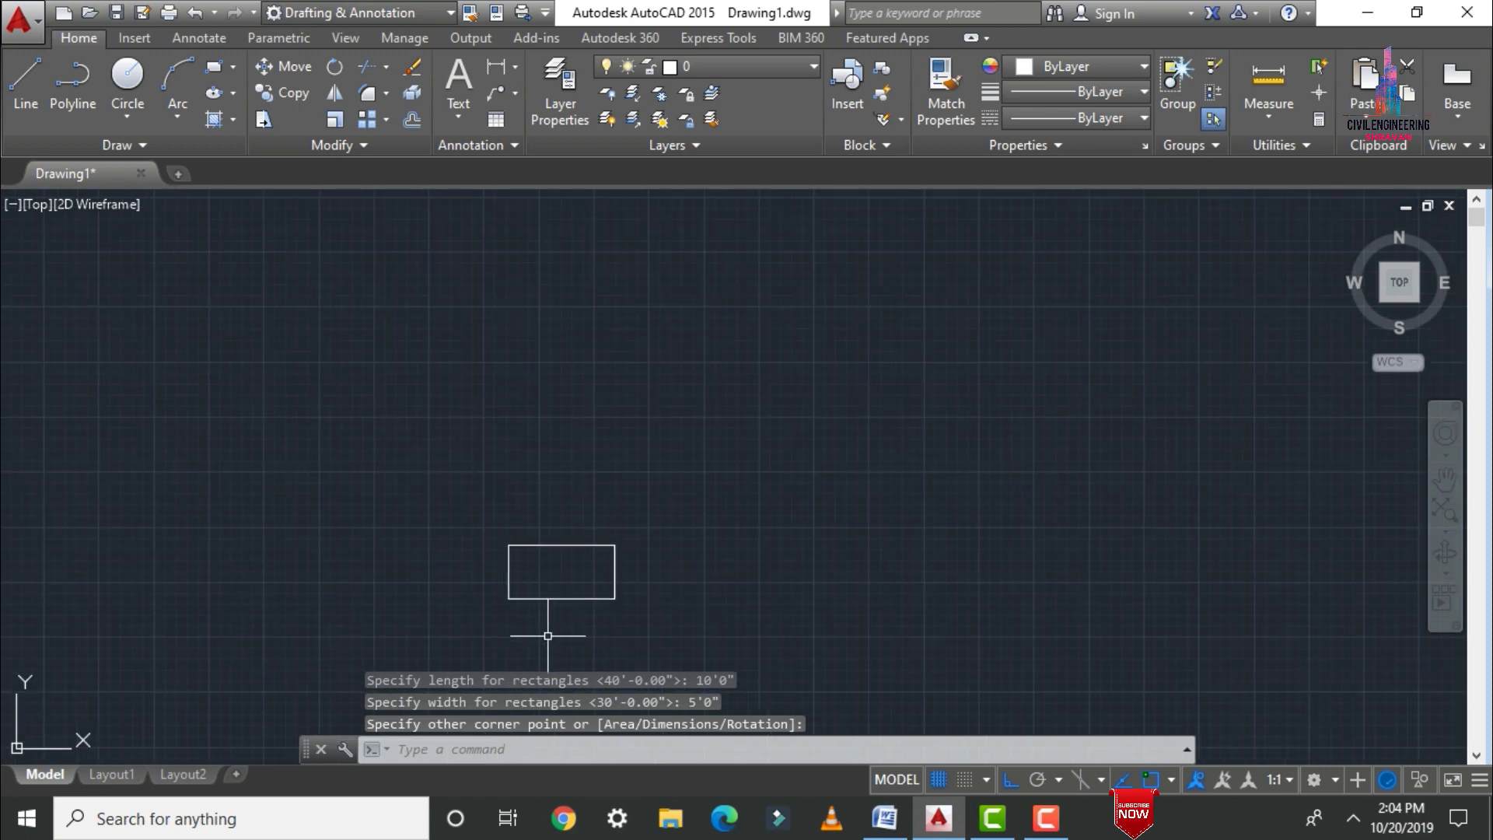
pyautogui.click(492, 67)
pyautogui.click(290, 559)
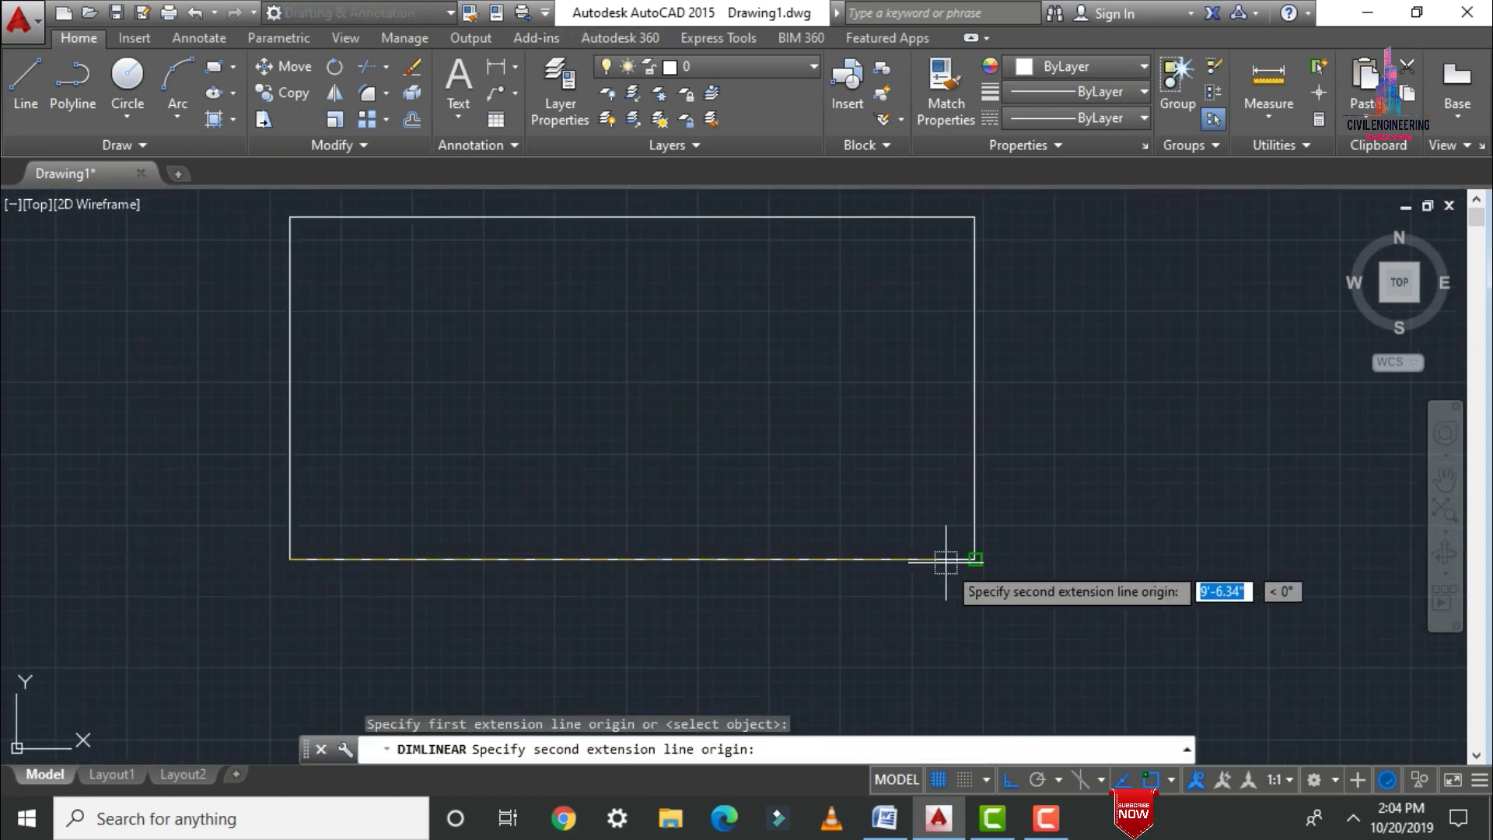
pyautogui.click(975, 558)
pyautogui.click(956, 631)
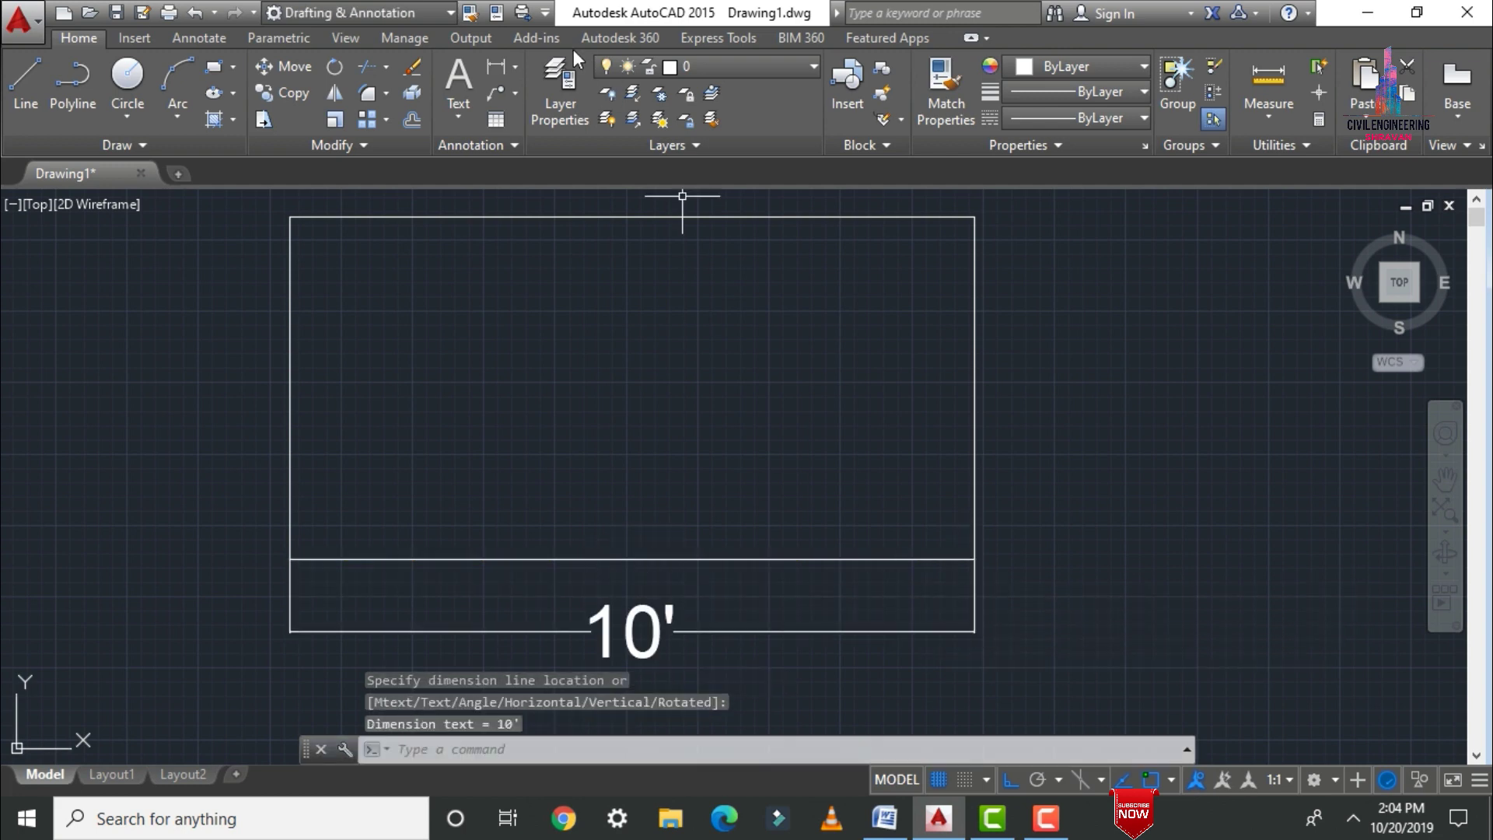
# Add a vertical linear dimension to the fourth rectangle's right edge, placing the dimension line just outside it.
pyautogui.click(496, 68)
pyautogui.click(975, 218)
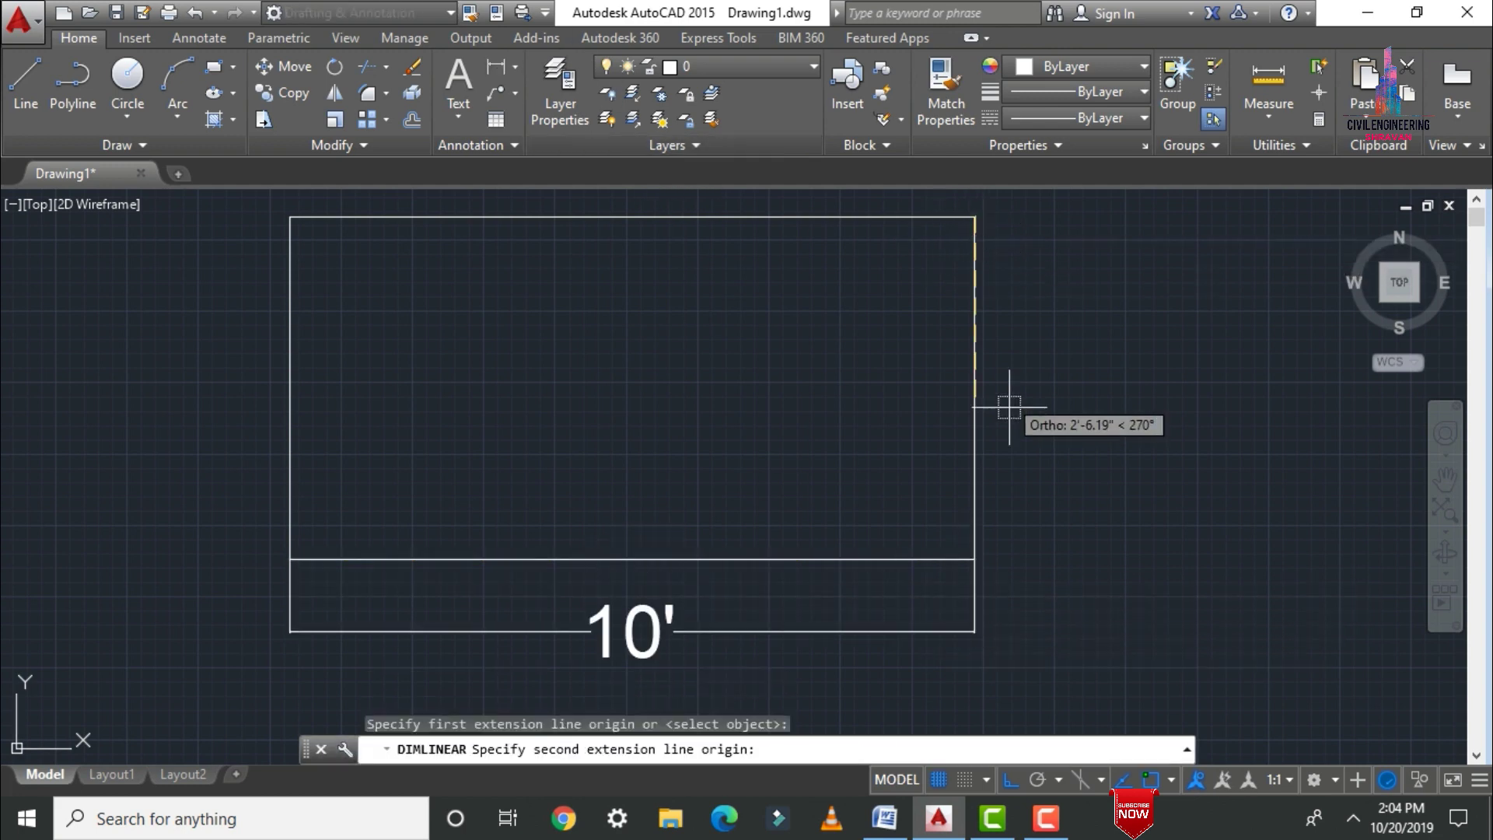
pyautogui.click(975, 558)
pyautogui.click(1059, 483)
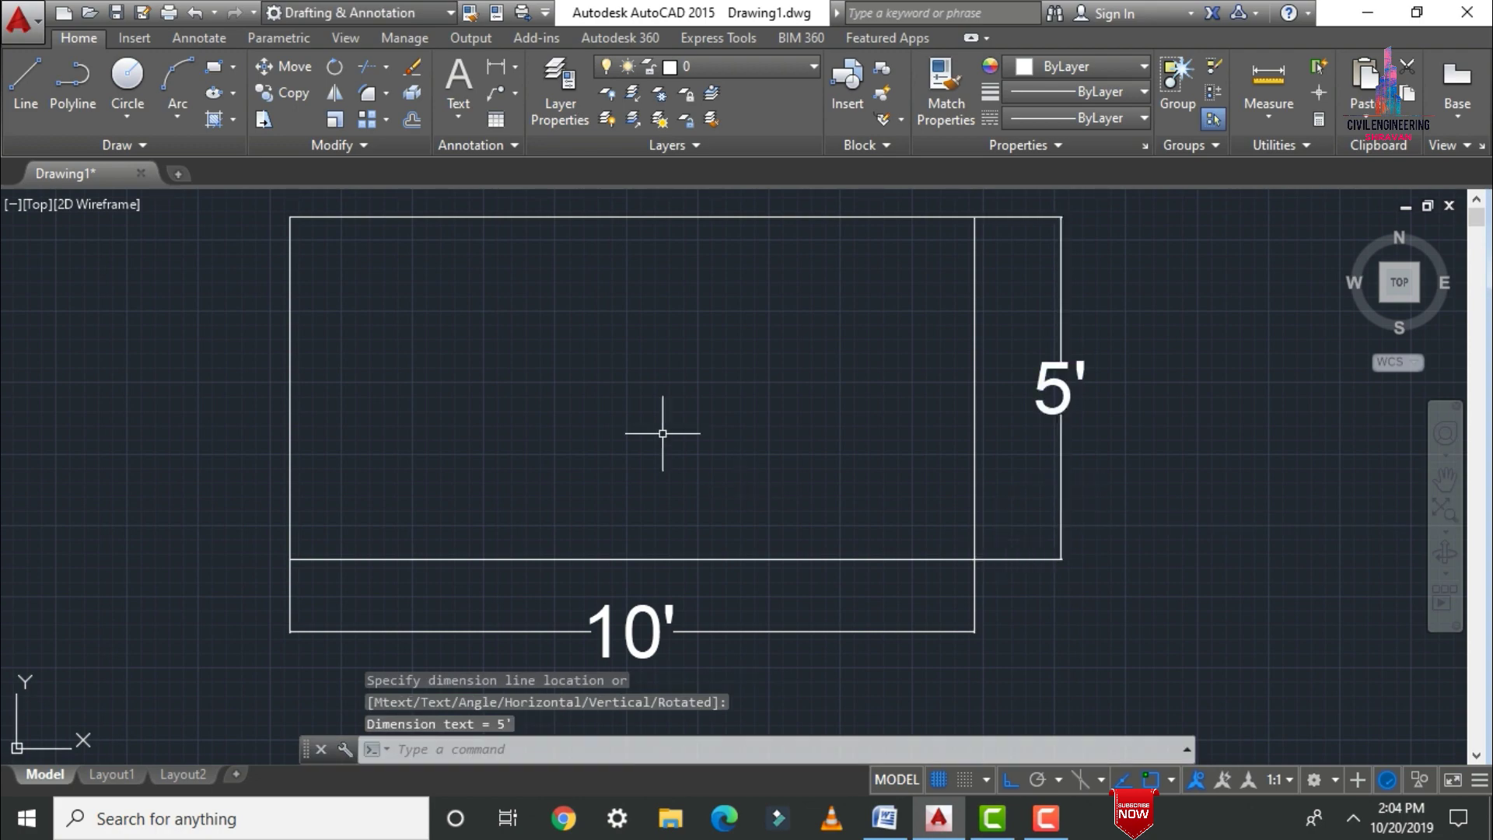
pyautogui.scroll(-5, 945, 466)
pyautogui.scroll(-3, 925, 420)
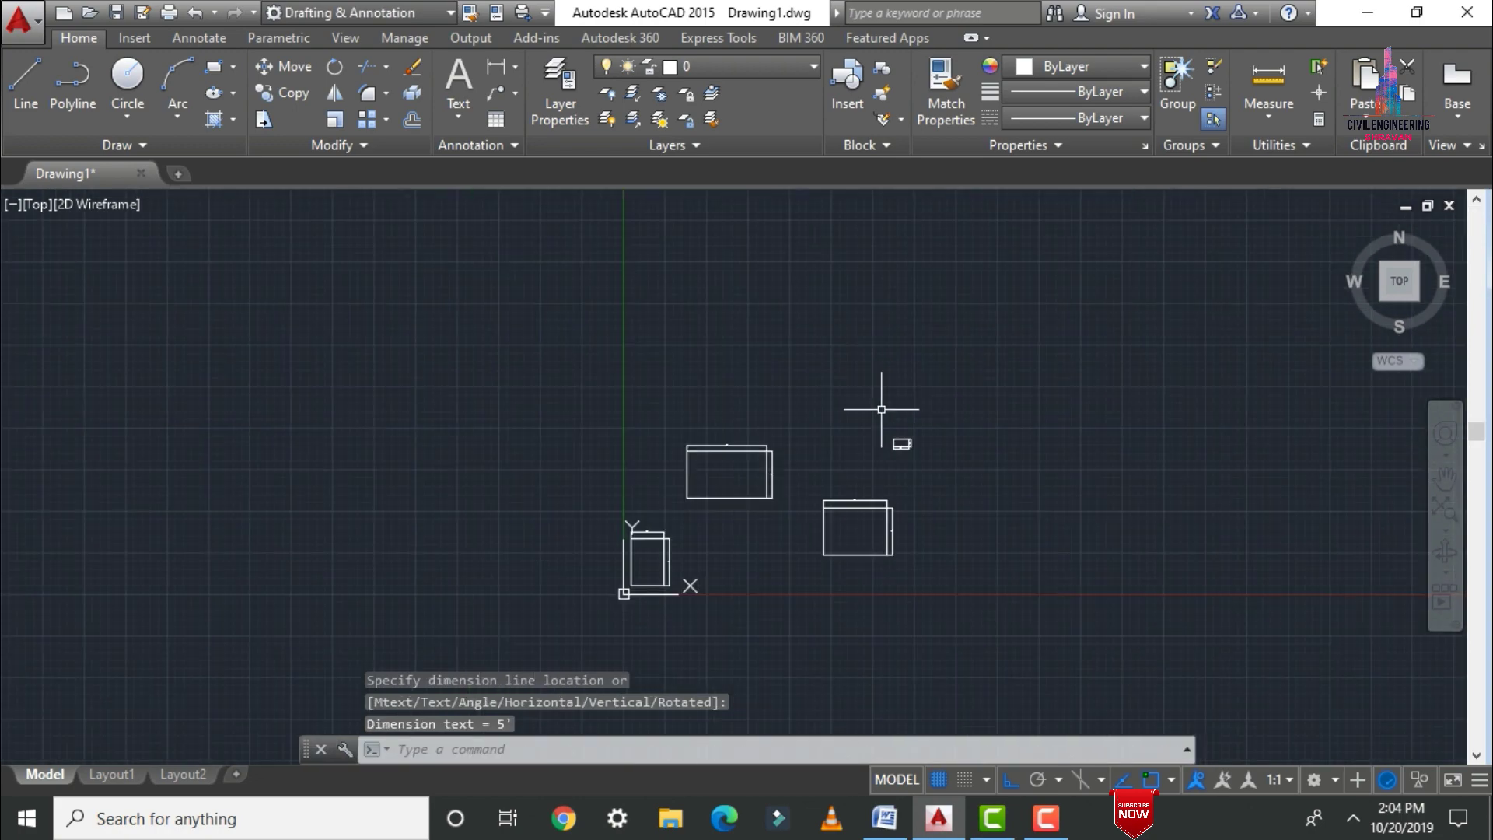
# Switch to the 2D Commands document in Word and highlight the entries Units through Rectangle, followed by Circle through Copy.
pyautogui.hotkey('alt', 'Tab')
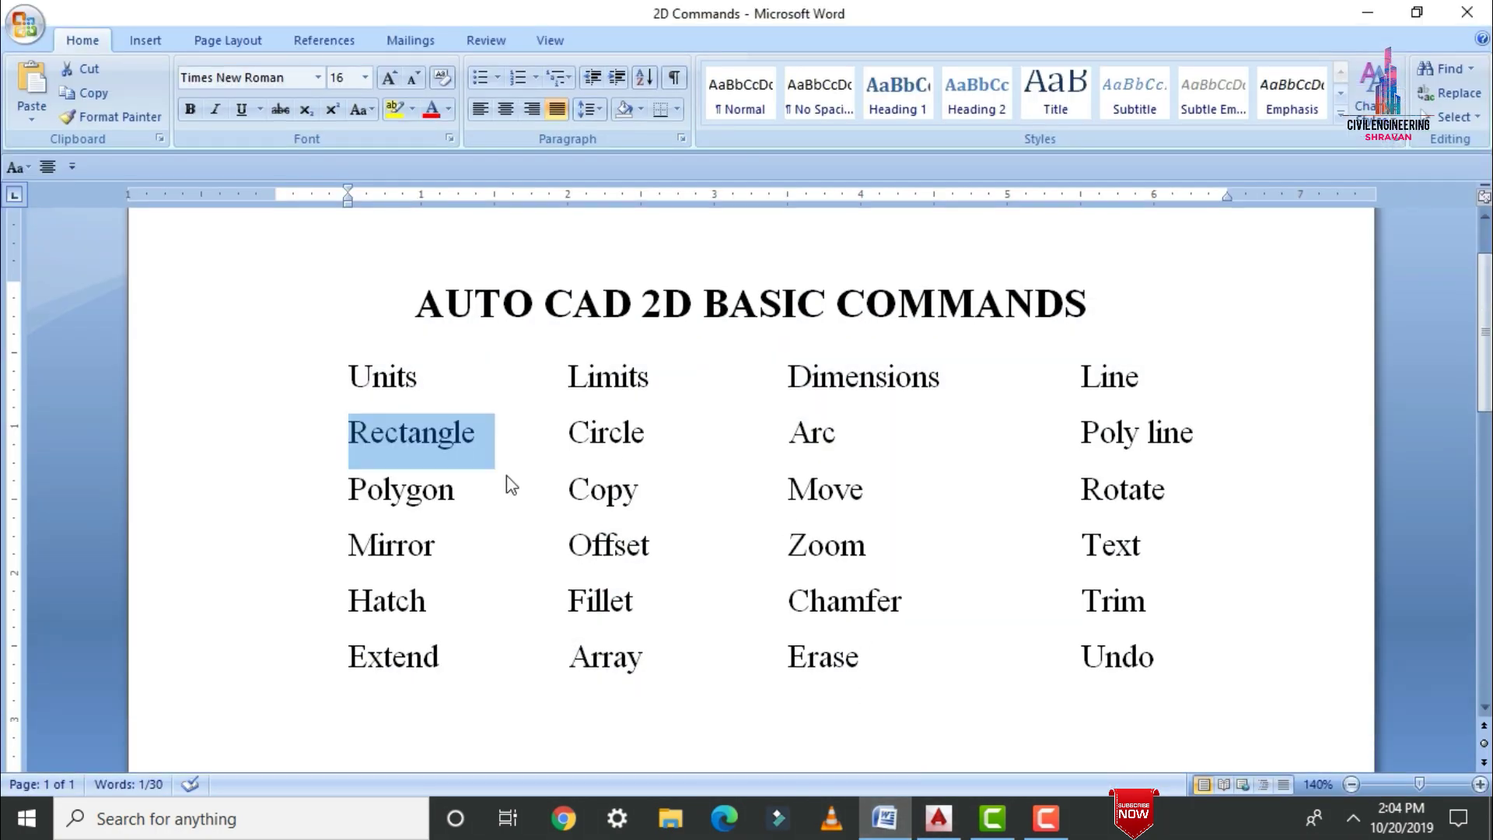
pyautogui.click(636, 424)
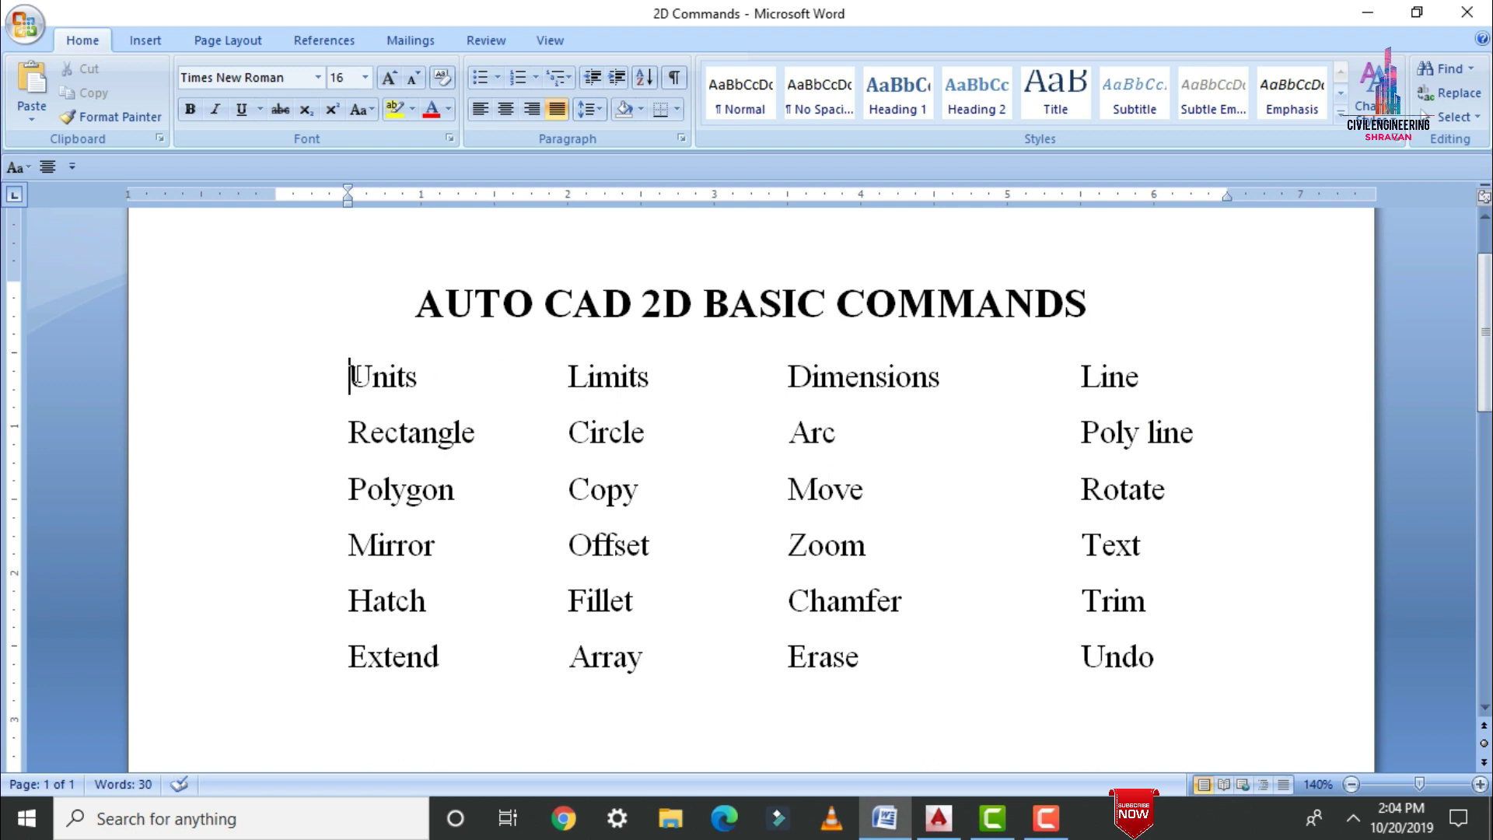
pyautogui.moveTo(349, 378); pyautogui.dragTo(1108, 381)
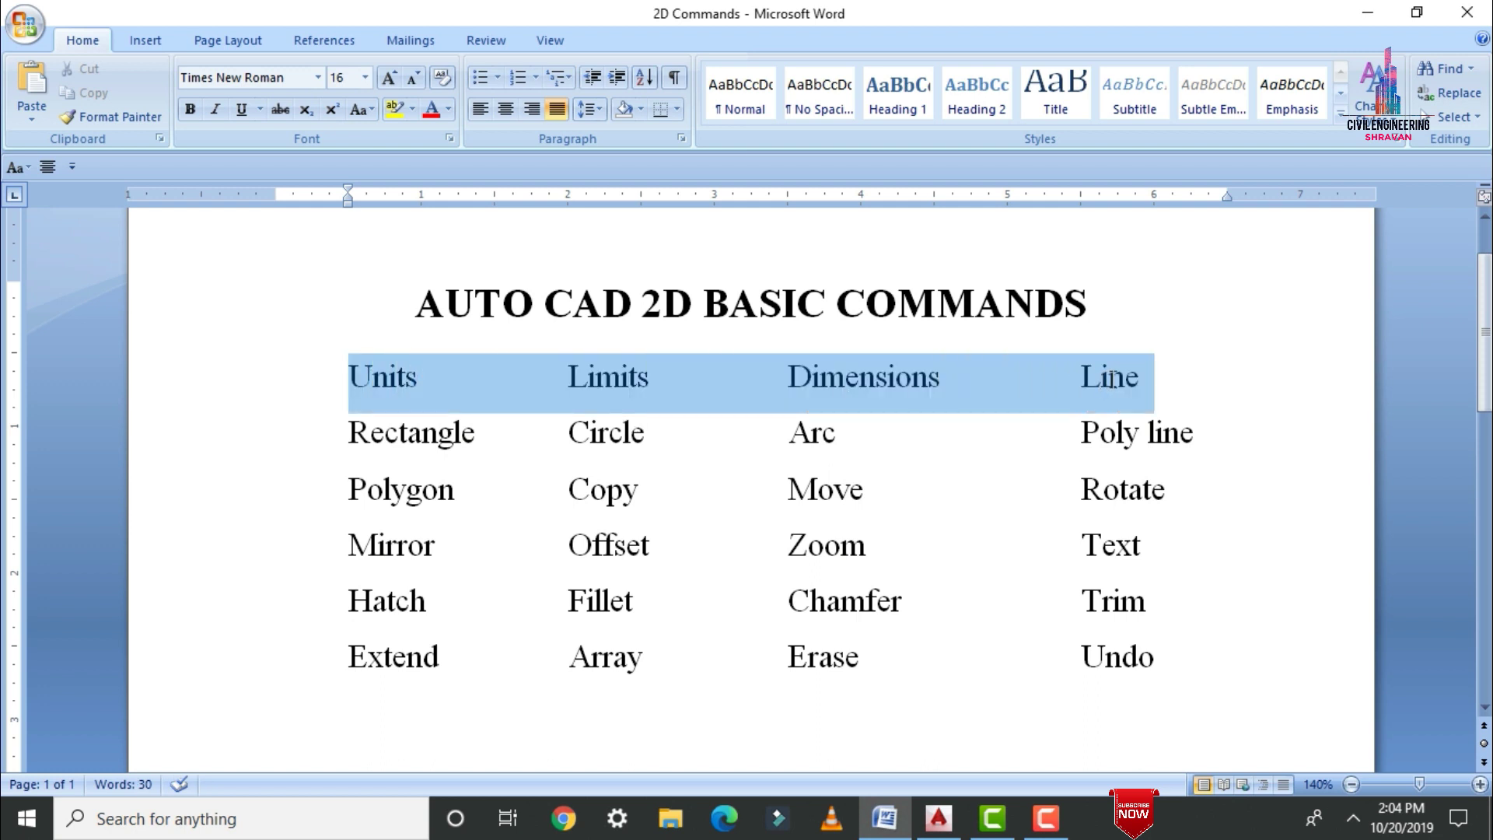
pyautogui.moveTo(509, 451); pyautogui.dragTo(339, 403)
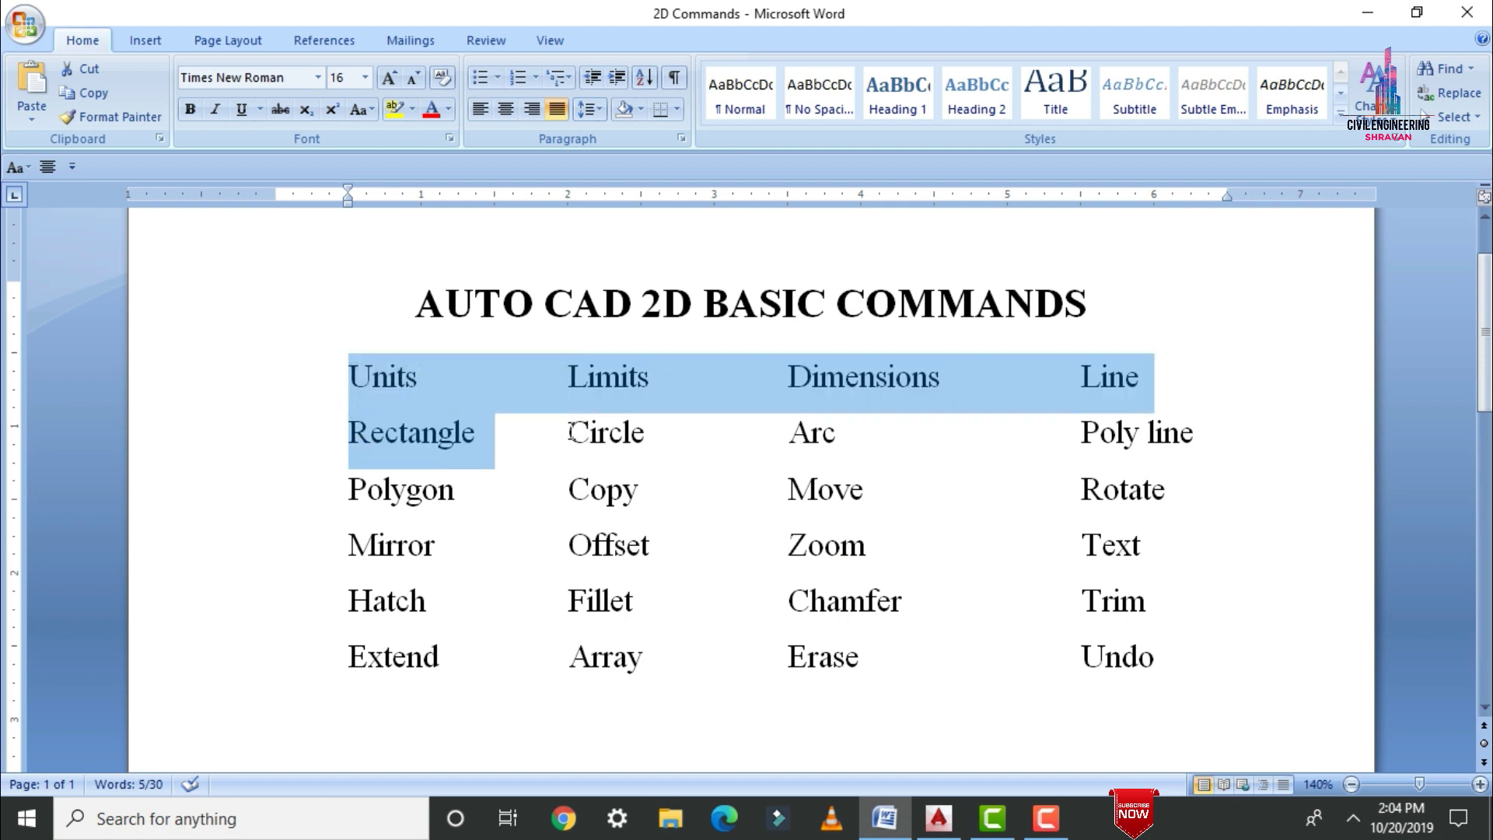
pyautogui.moveTo(572, 432); pyautogui.dragTo(706, 495)
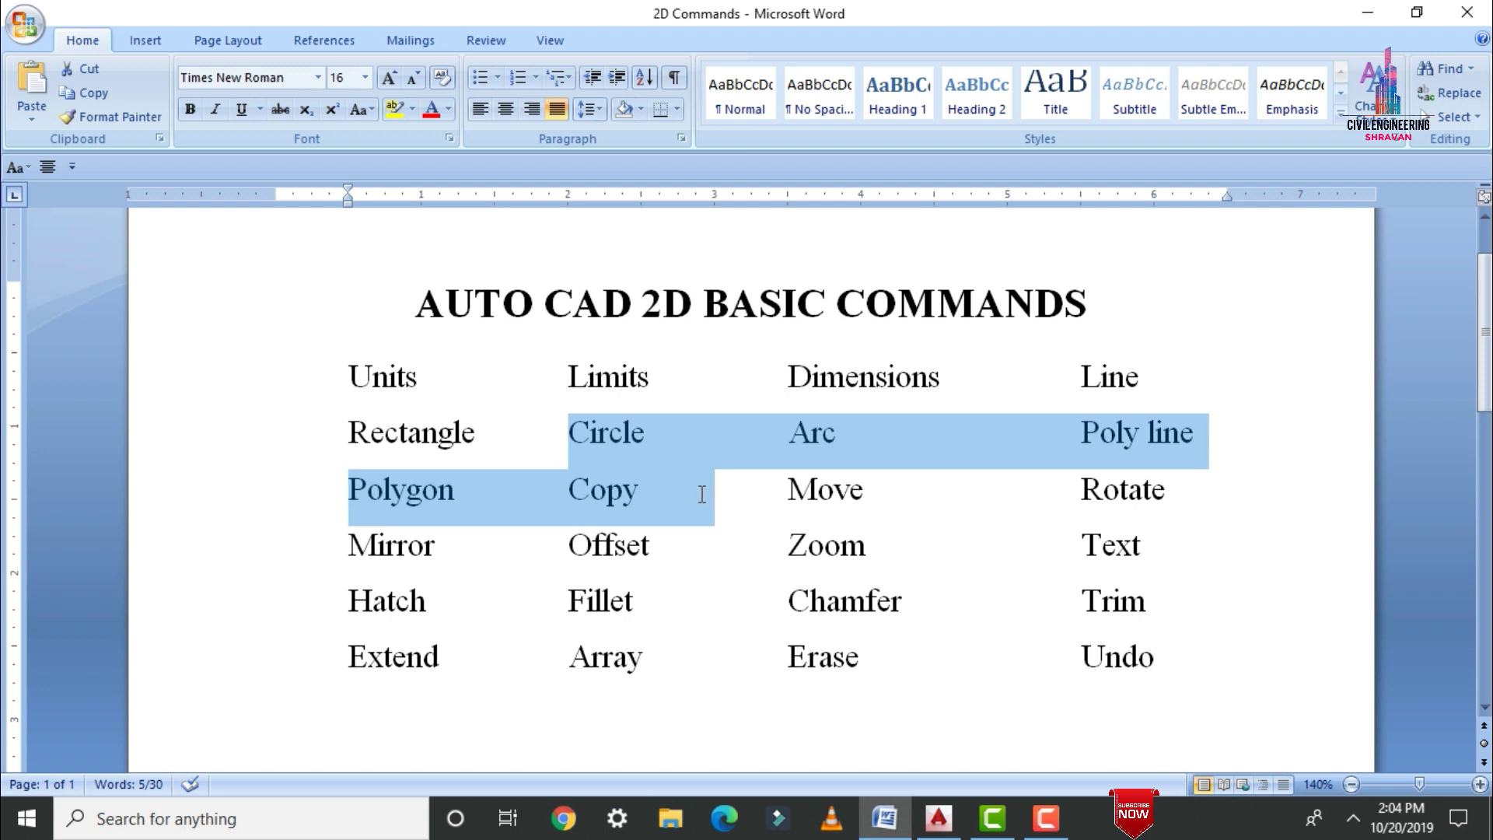